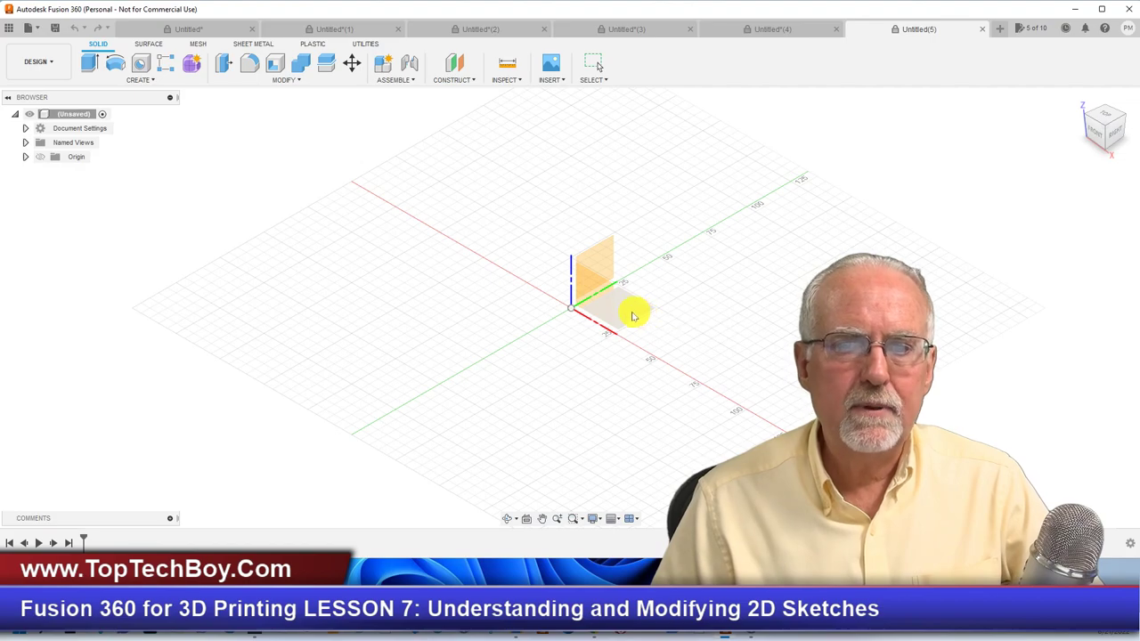
Start a new sketch on the horizontal XY origin plane
{"action": "left_click", "coordinate": [630, 315]}
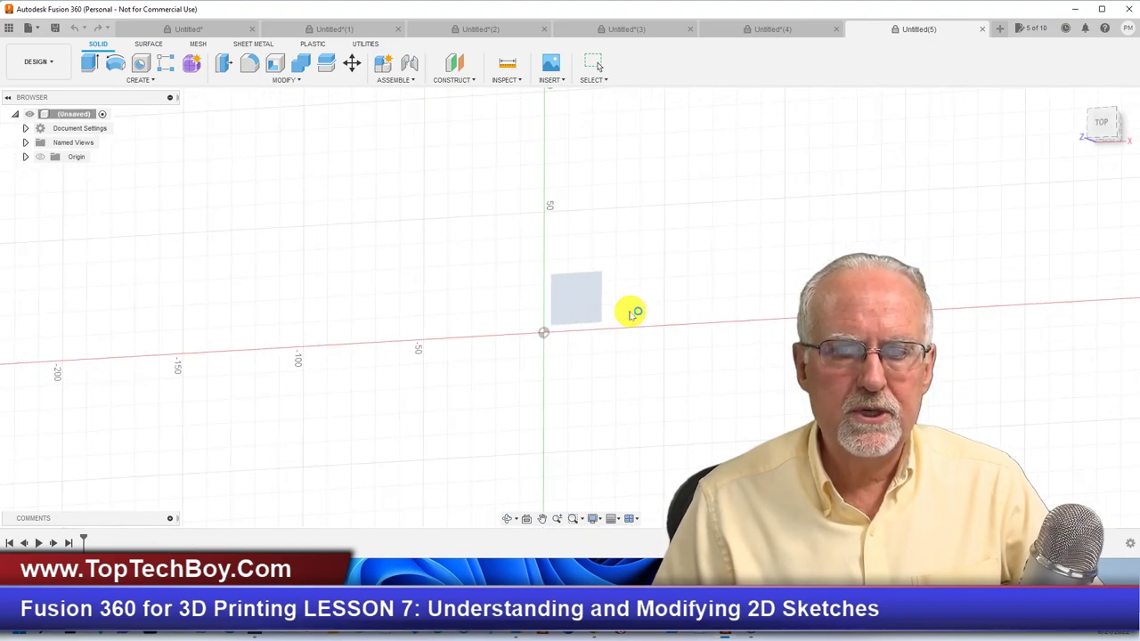
{"action": "scroll", "coordinate": [307, 230], "scroll_direction": "down", "scroll_amount": 2}
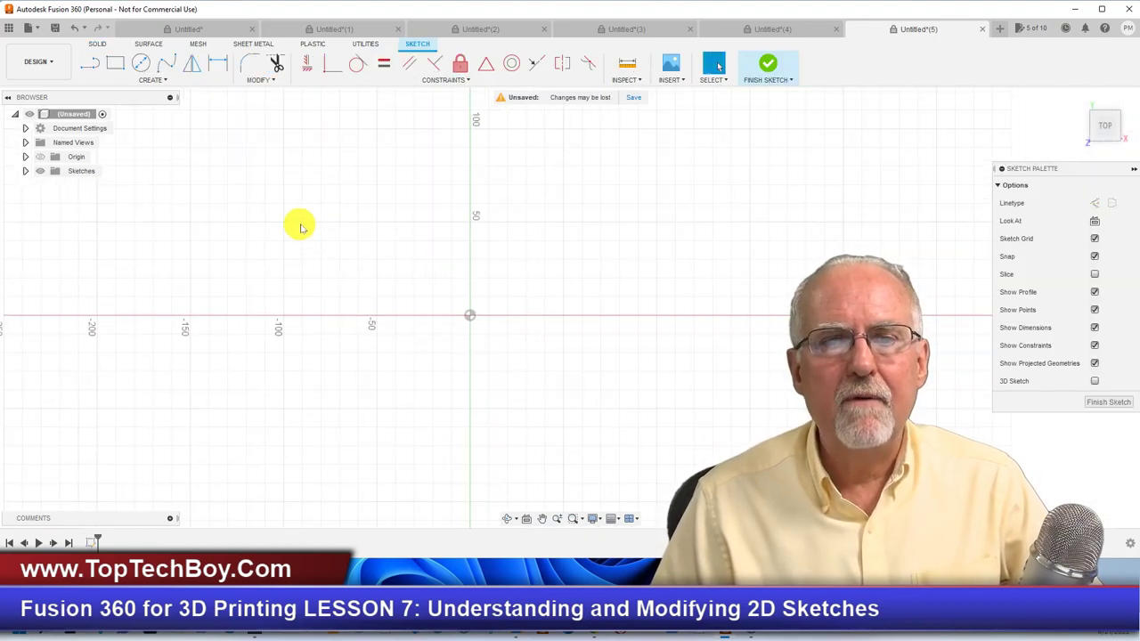
{"action": "scroll", "coordinate": [764, 416], "scroll_direction": "up", "scroll_amount": 2}
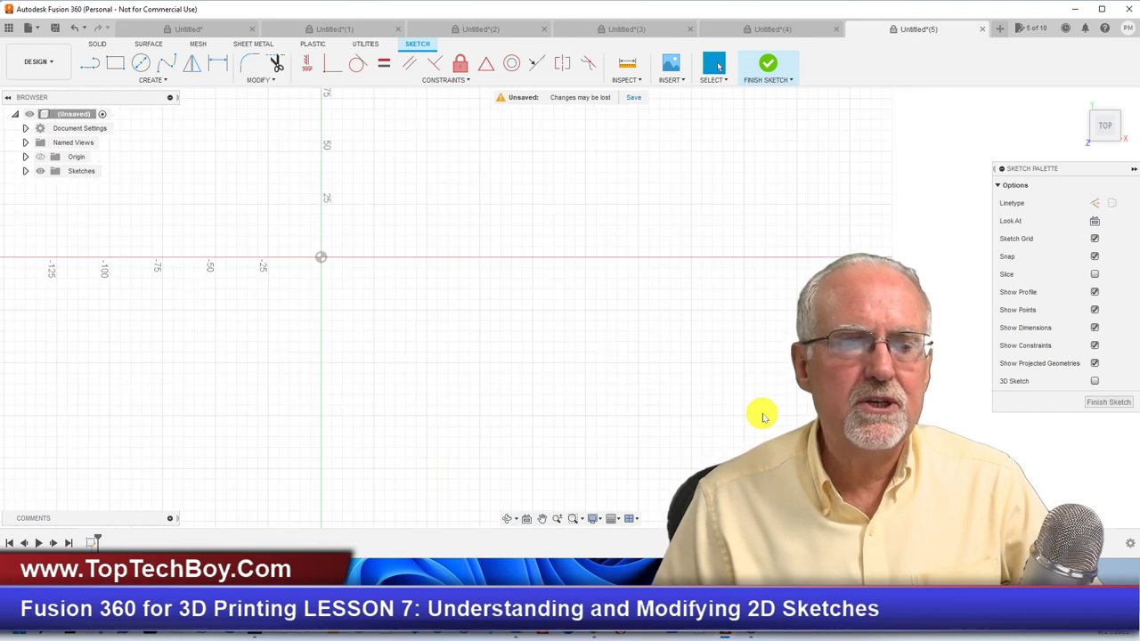
{"action": "scroll", "coordinate": [454, 203], "scroll_direction": "up", "scroll_amount": 2}
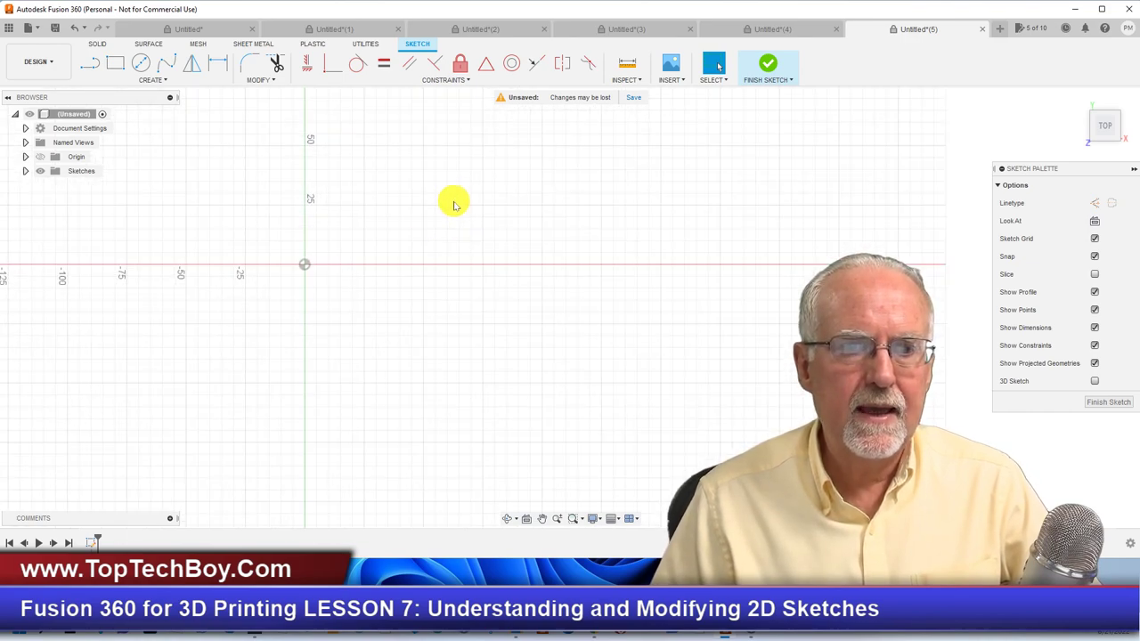
{"action": "scroll", "coordinate": [244, 399], "scroll_direction": "down", "scroll_amount": 2}
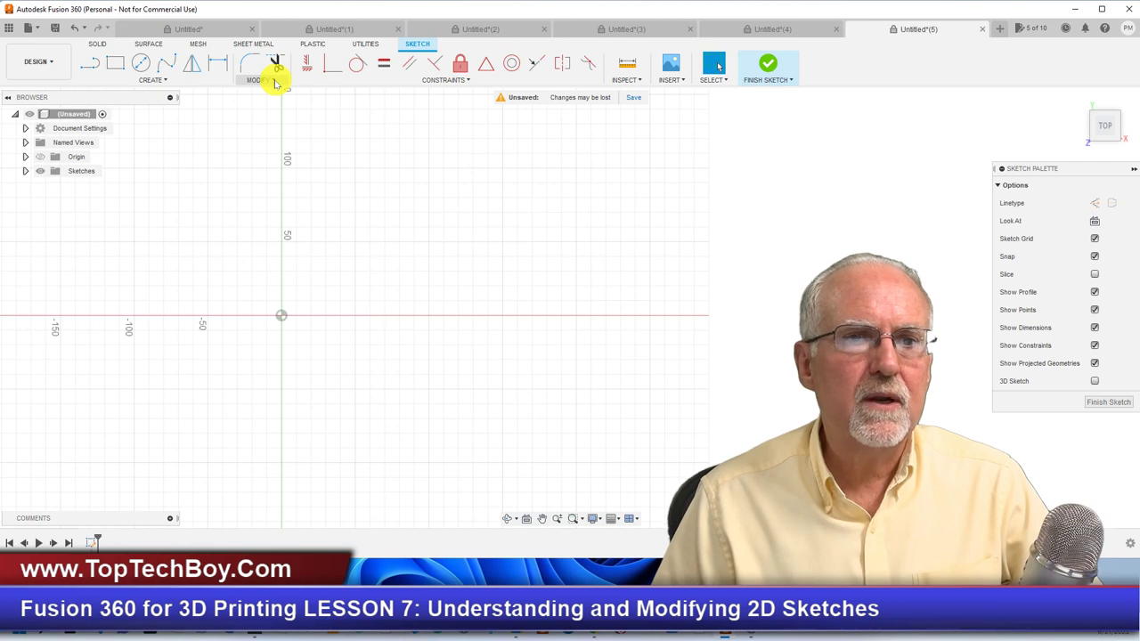
Draw a rectangle from the origin, 150 mm wide and 85 mm high, and expand the Sketches folder in the browser
{"action": "left_click", "coordinate": [117, 68]}
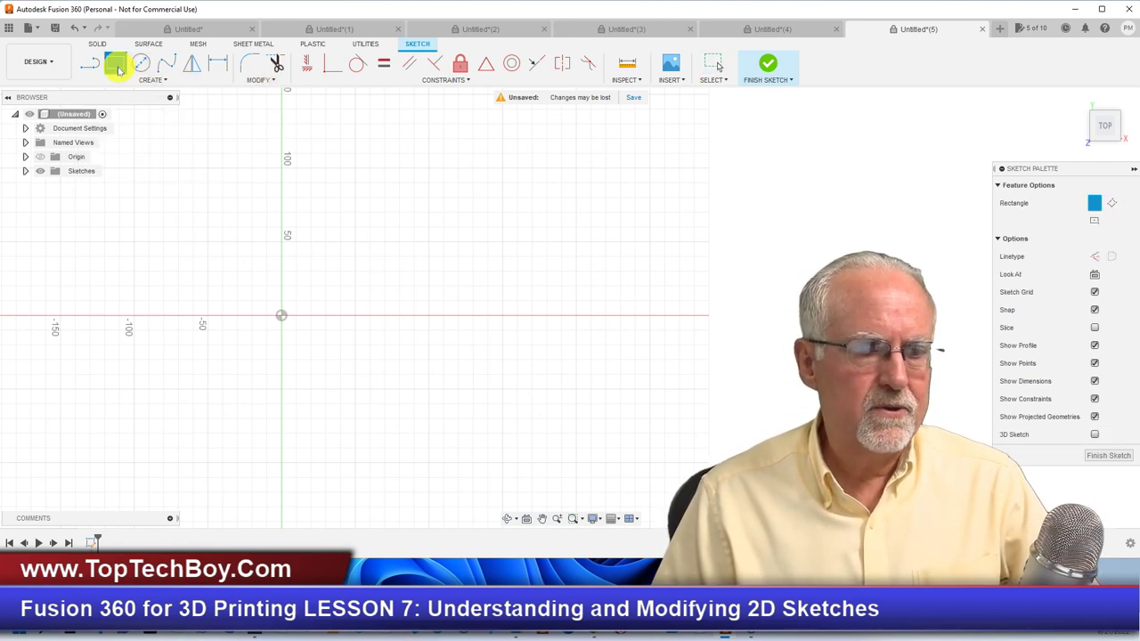
{"action": "left_click", "coordinate": [285, 322]}
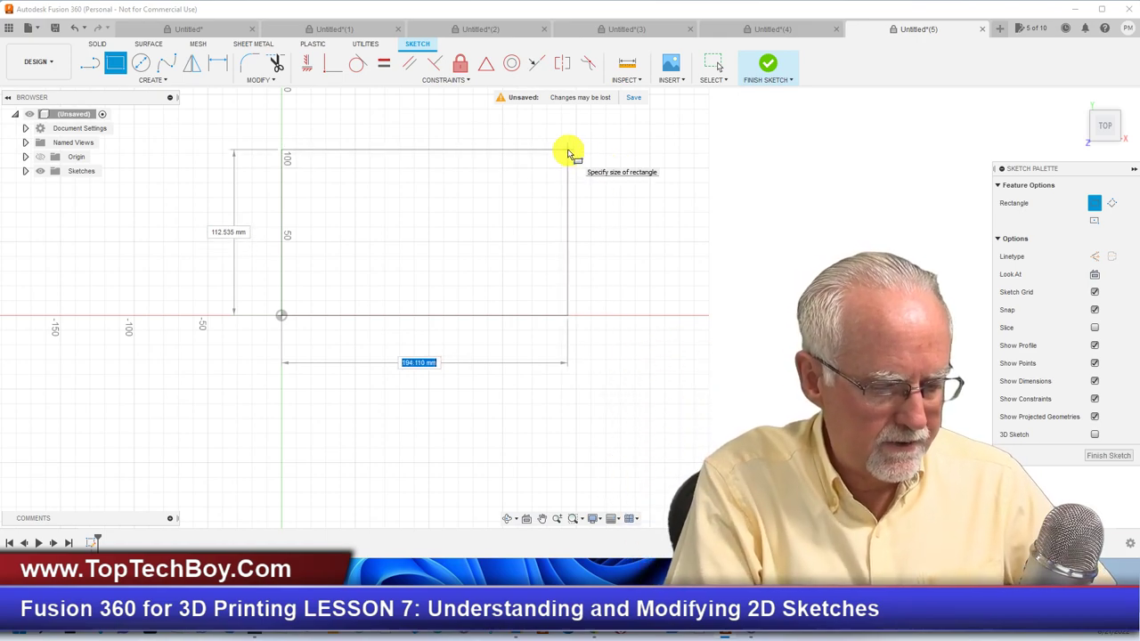
{"action": "type", "text": "150"}
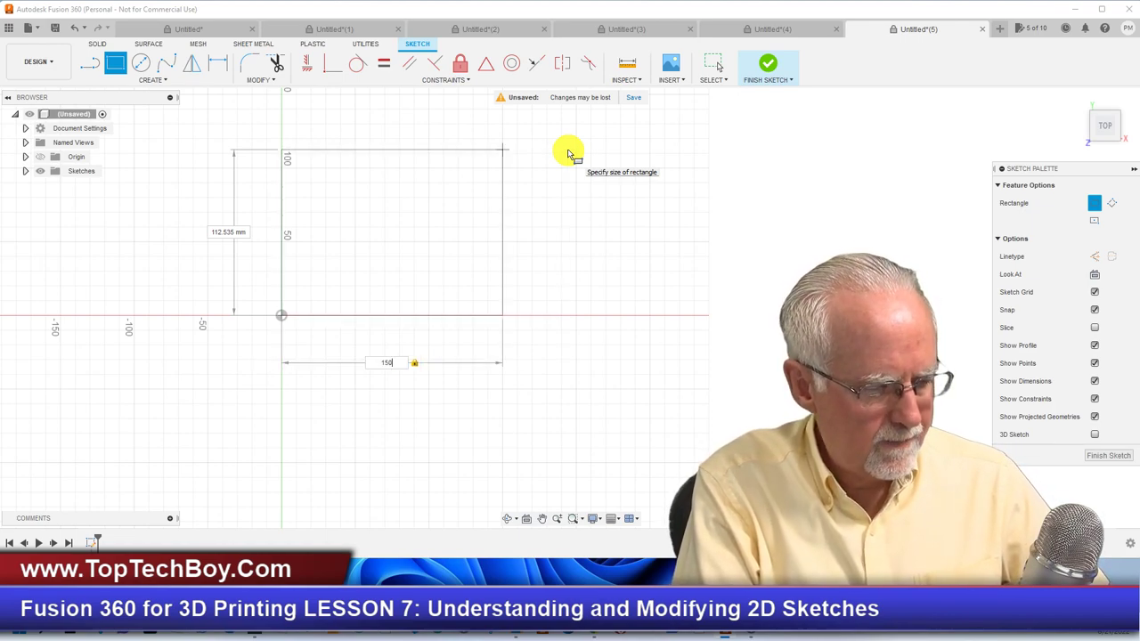
{"action": "key", "text": "Tab"}
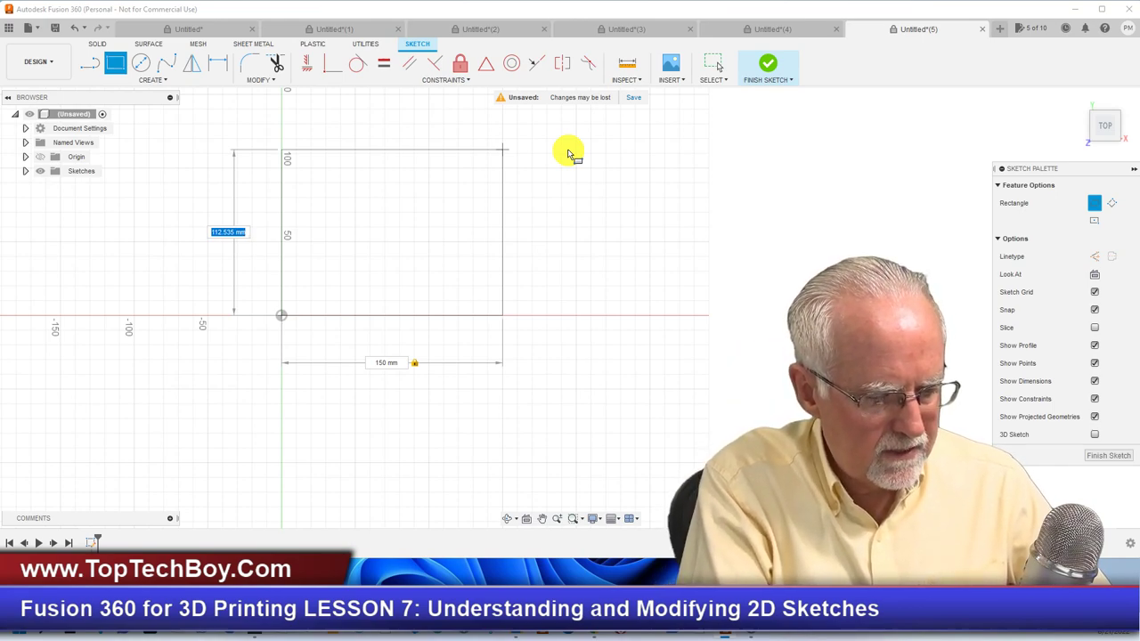
{"action": "type", "text": "8"}
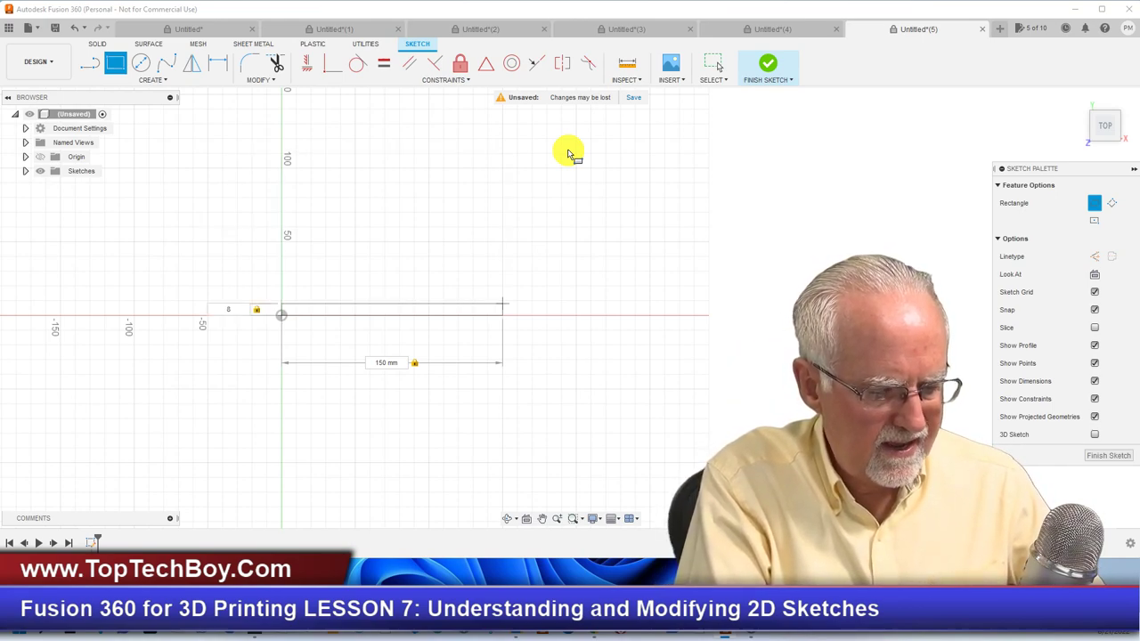
{"action": "type", "text": "5"}
{"action": "key", "text": "Return"}
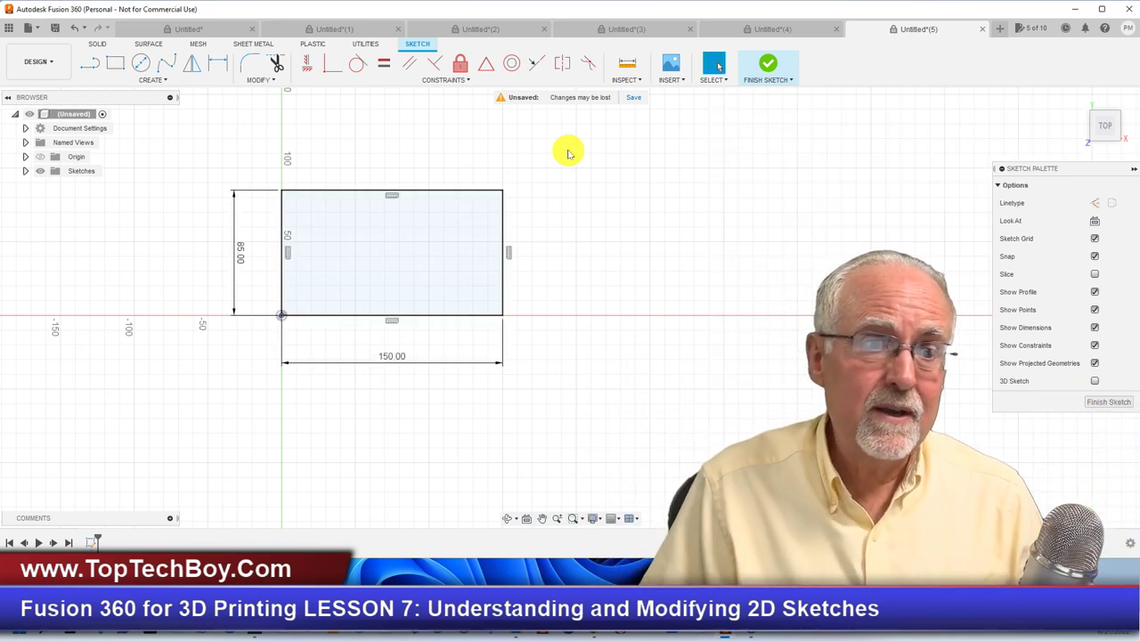
{"action": "left_click", "coordinate": [27, 173]}
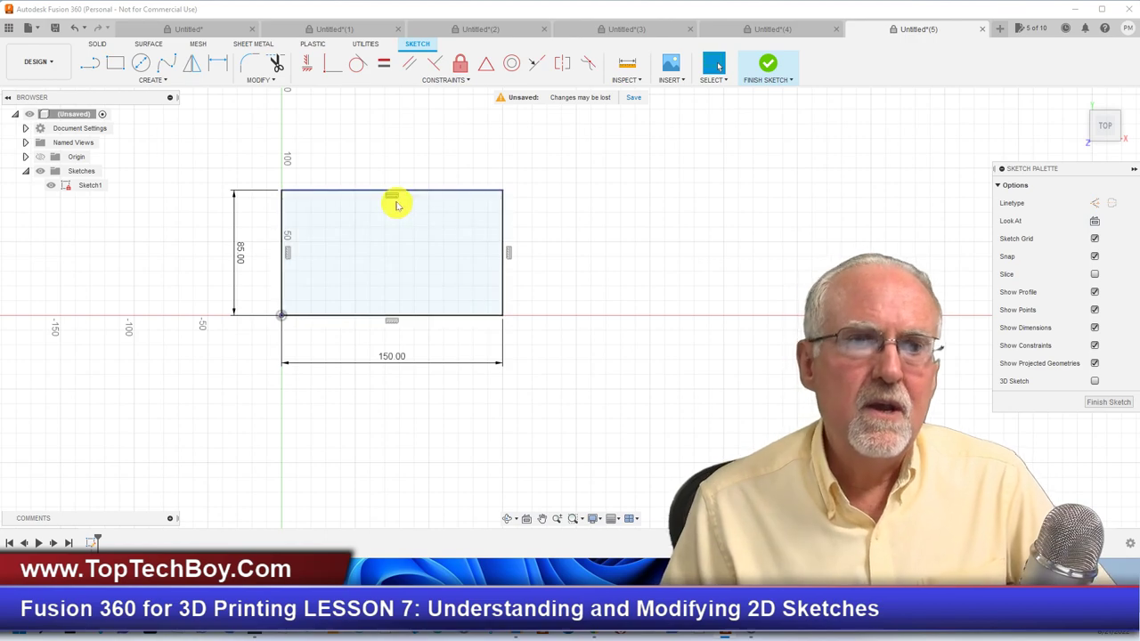
Fillet the rectangle's upper-left corner with a 10 mm radius
{"action": "left_click", "coordinate": [272, 81]}
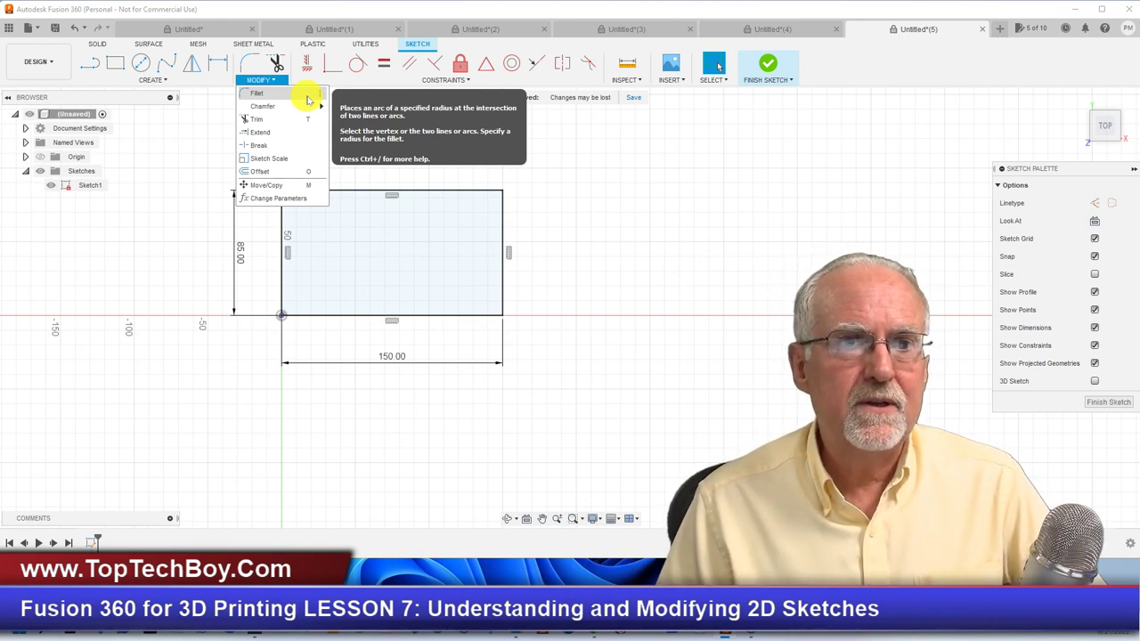
{"action": "left_click", "coordinate": [309, 96]}
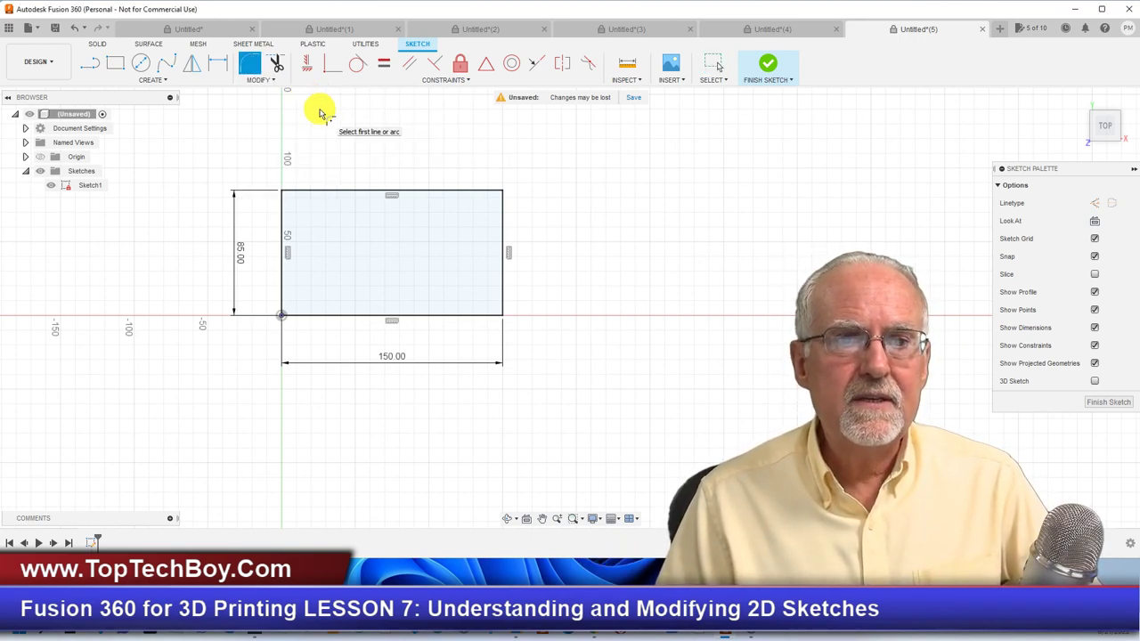
{"action": "left_click", "coordinate": [280, 224]}
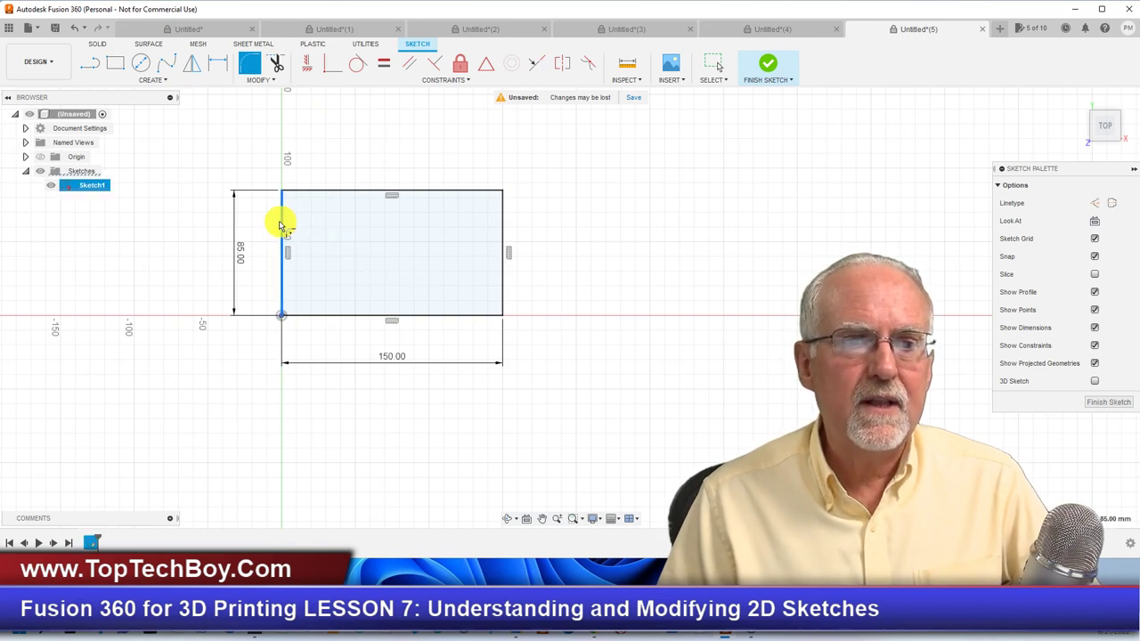
{"action": "left_click", "coordinate": [312, 190]}
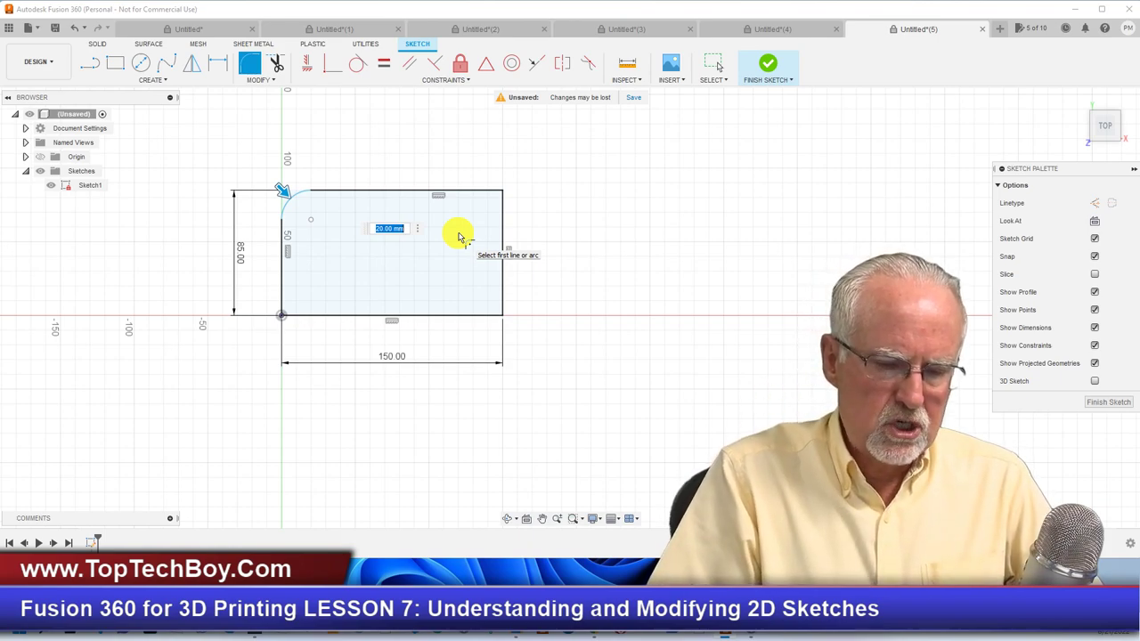
{"action": "type", "text": "10"}
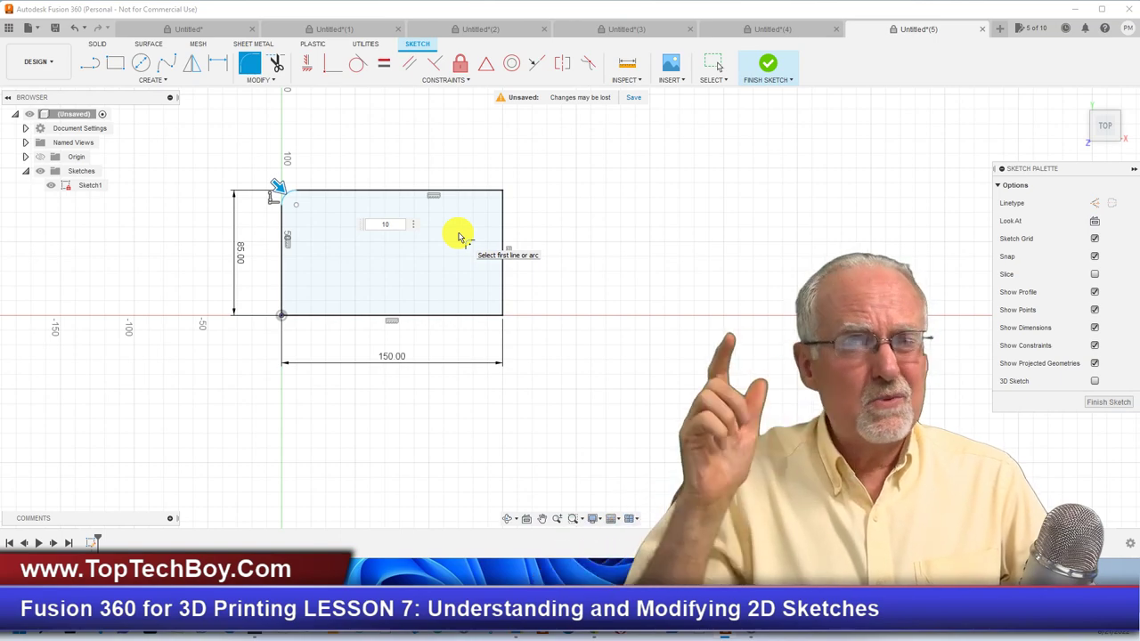
Fillet the rectangle's three remaining corners with the same 10 mm radius
{"action": "left_click", "coordinate": [406, 193]}
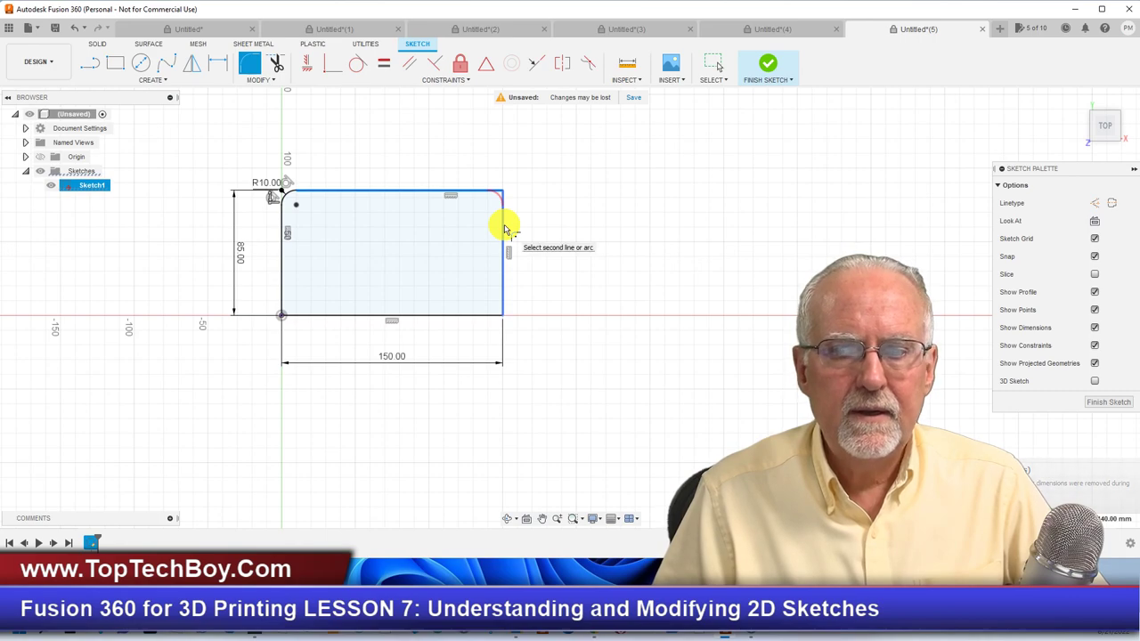
{"action": "left_click", "coordinate": [503, 230]}
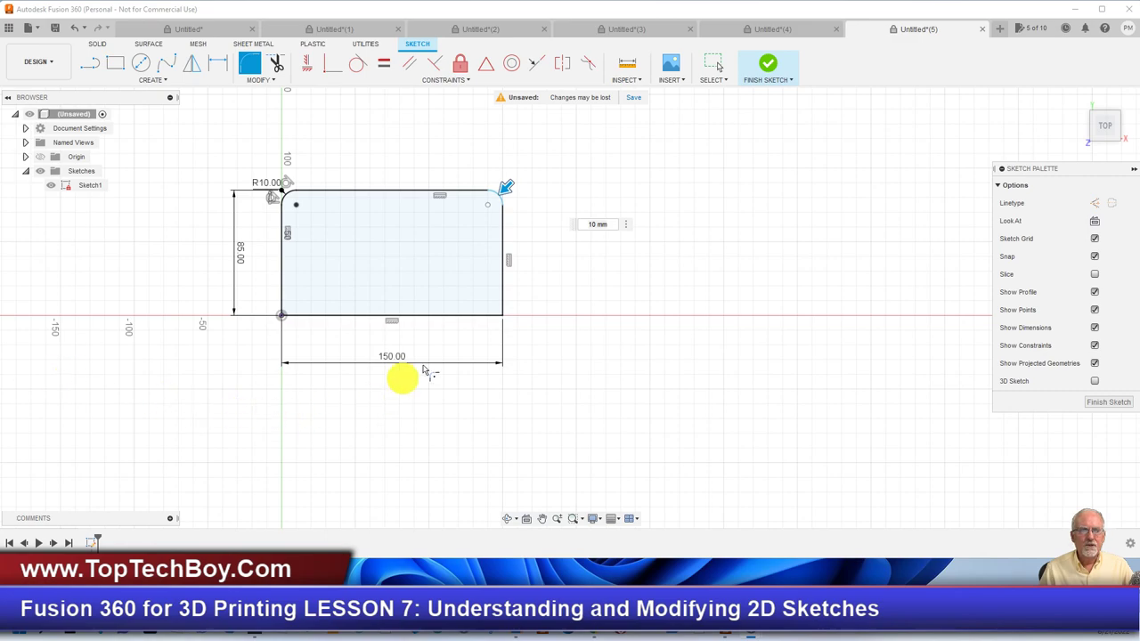
{"action": "left_click", "coordinate": [503, 279]}
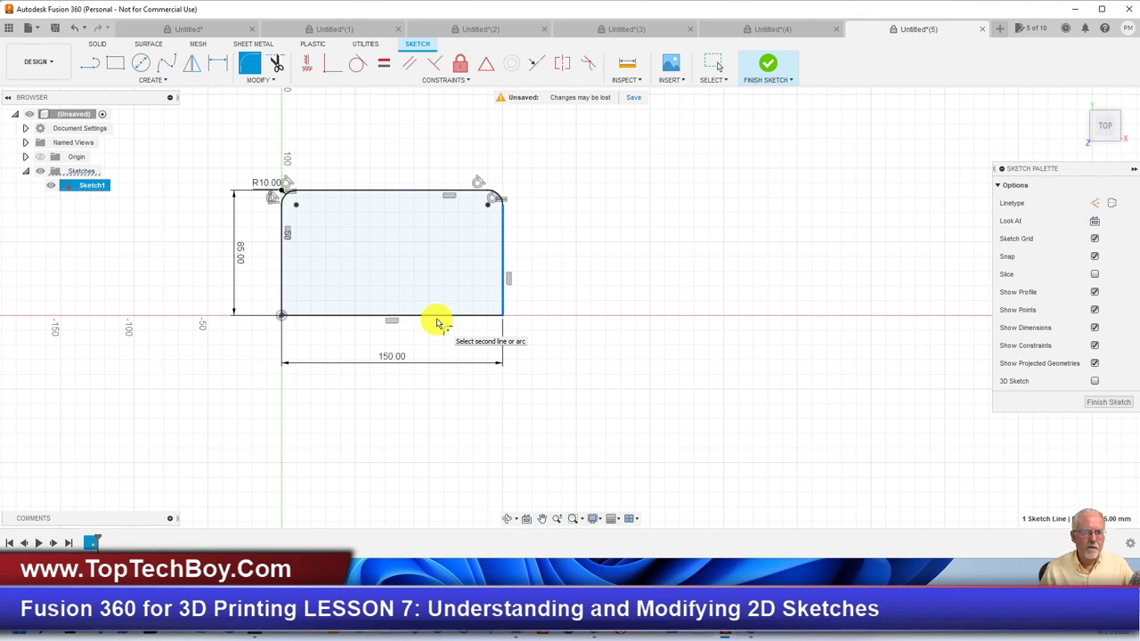
{"action": "left_click", "coordinate": [443, 316]}
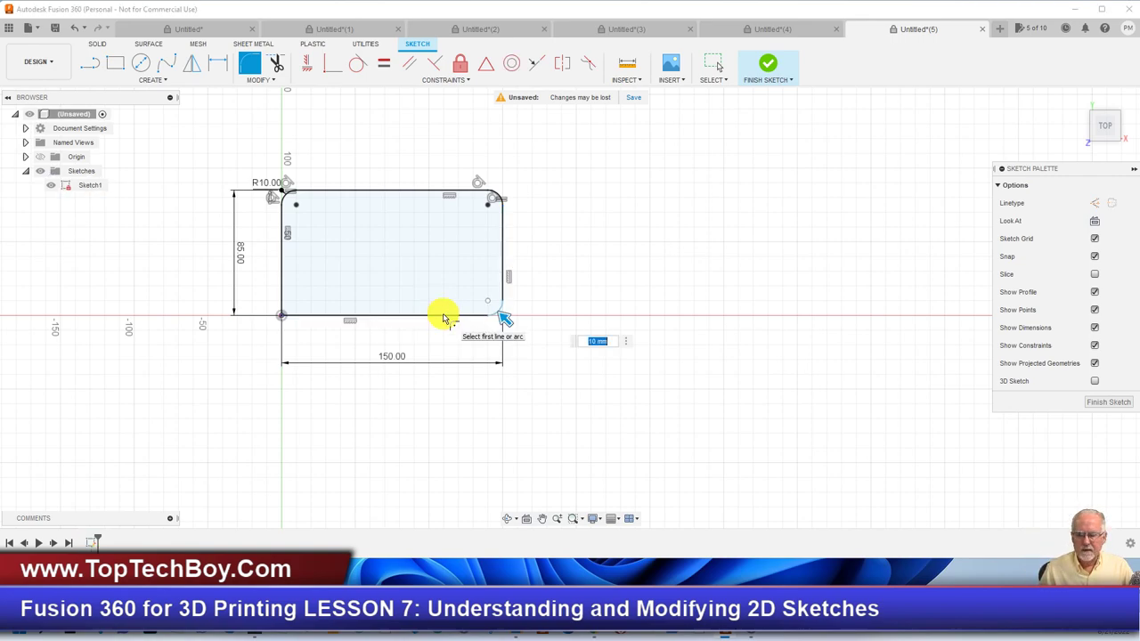
{"action": "left_click", "coordinate": [324, 319]}
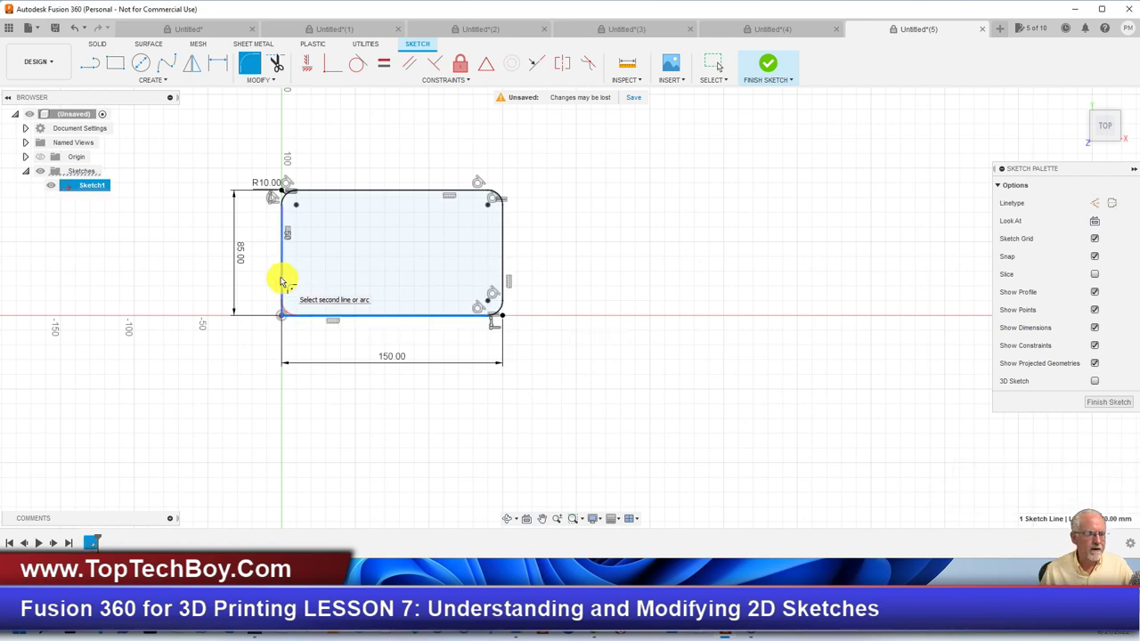
{"action": "left_click", "coordinate": [281, 281]}
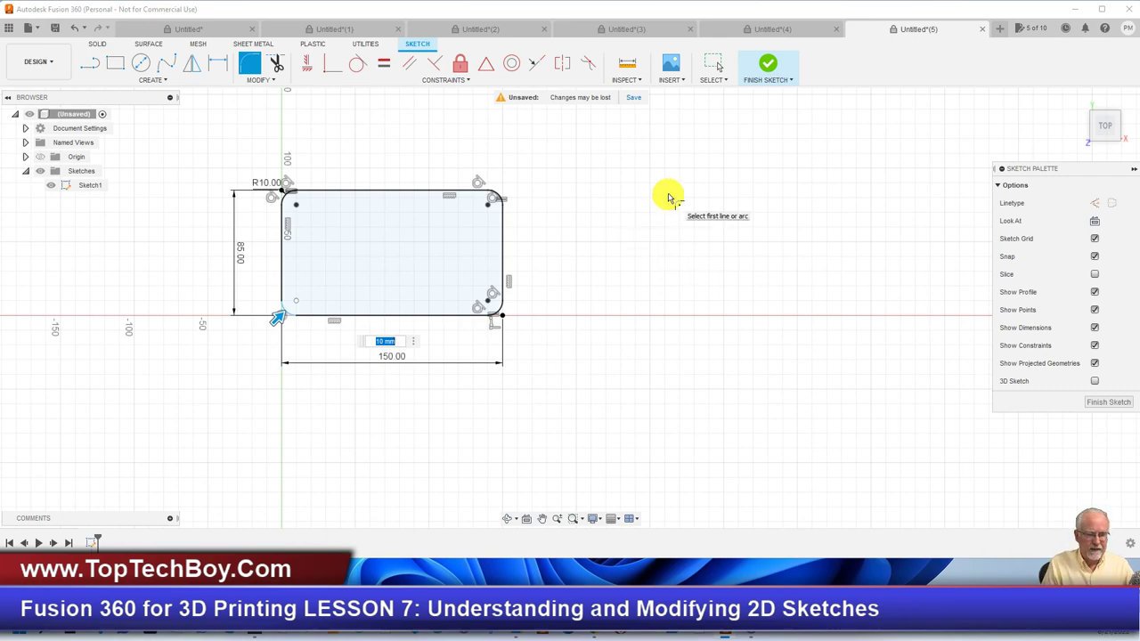
{"action": "key", "text": "Return"}
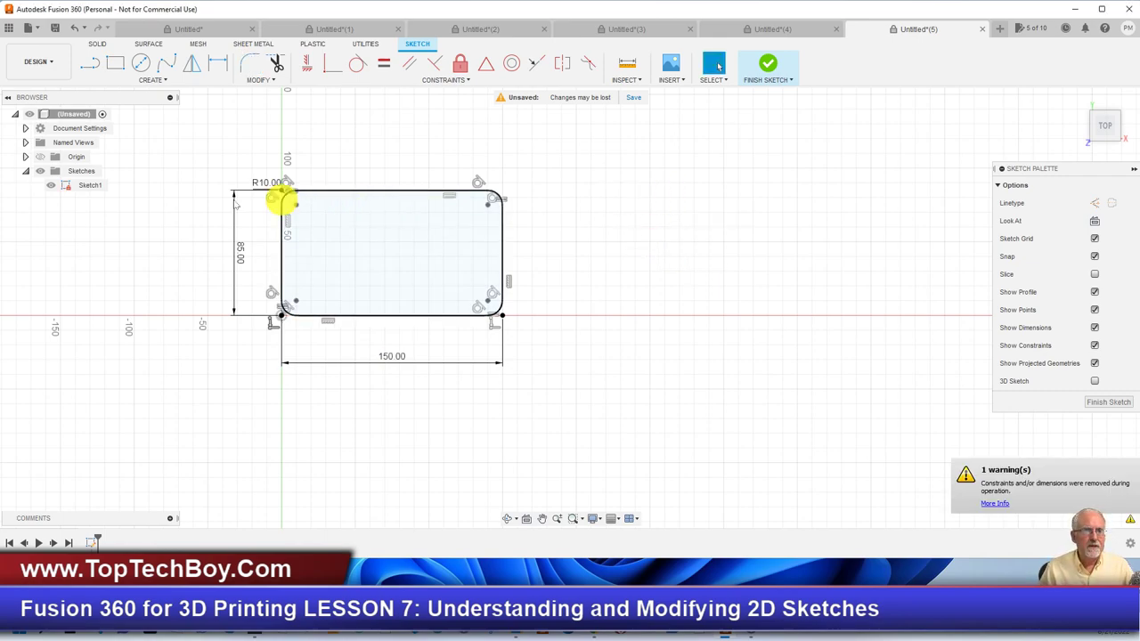
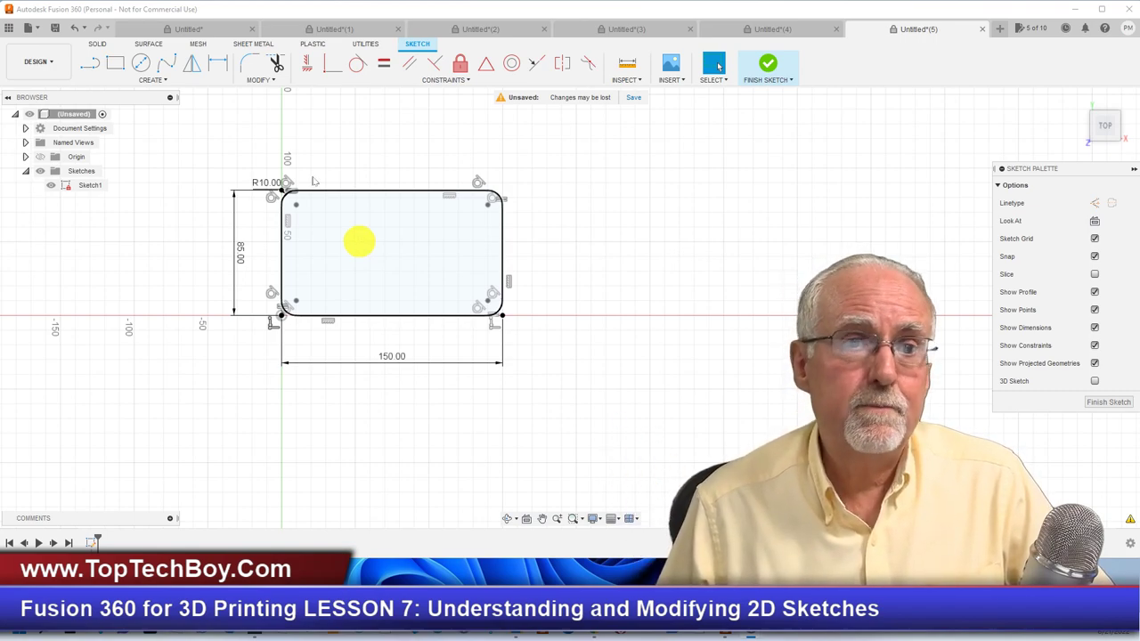
Offset the whole rounded rectangle inward by 5 mm with chain selection and finish the sketch
{"action": "left_click", "coordinate": [279, 83]}
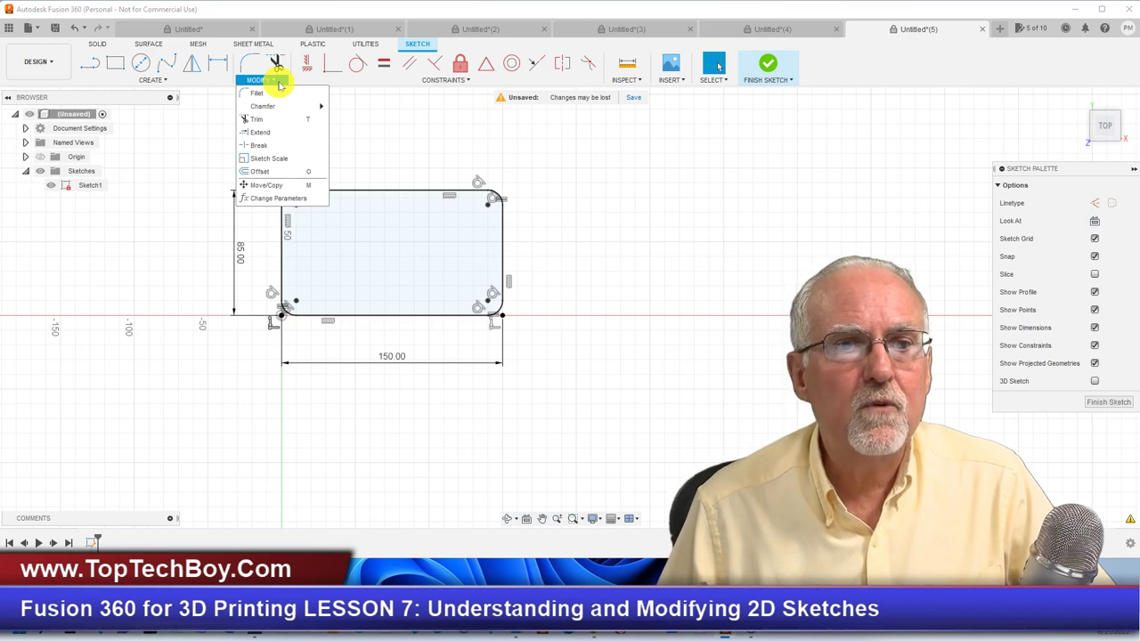
{"action": "left_click", "coordinate": [291, 175]}
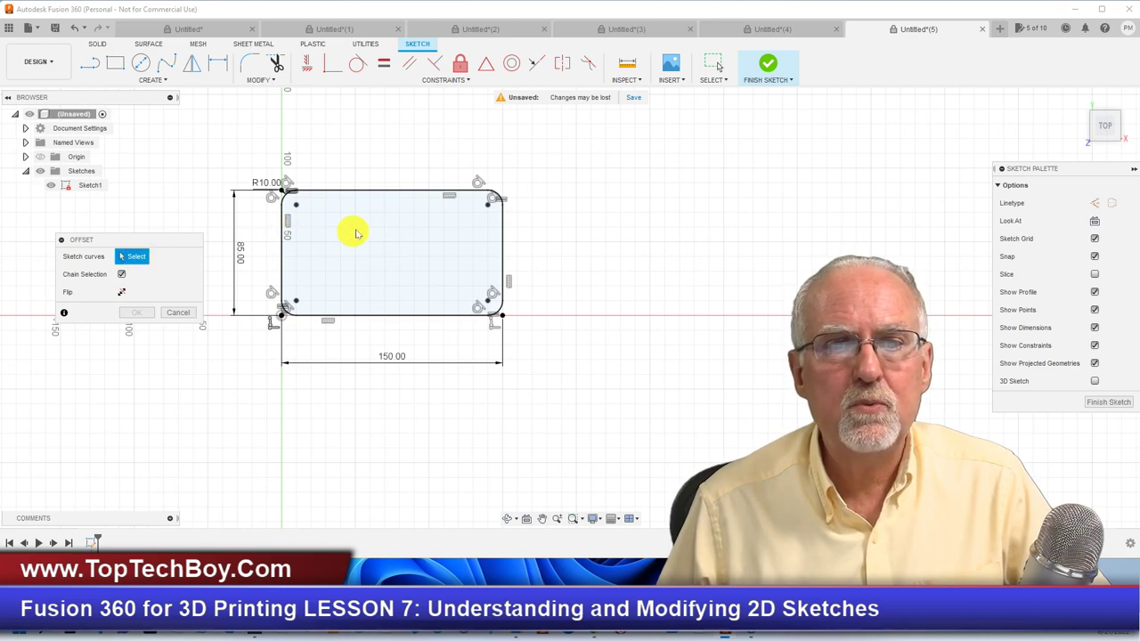
{"action": "left_click", "coordinate": [394, 194]}
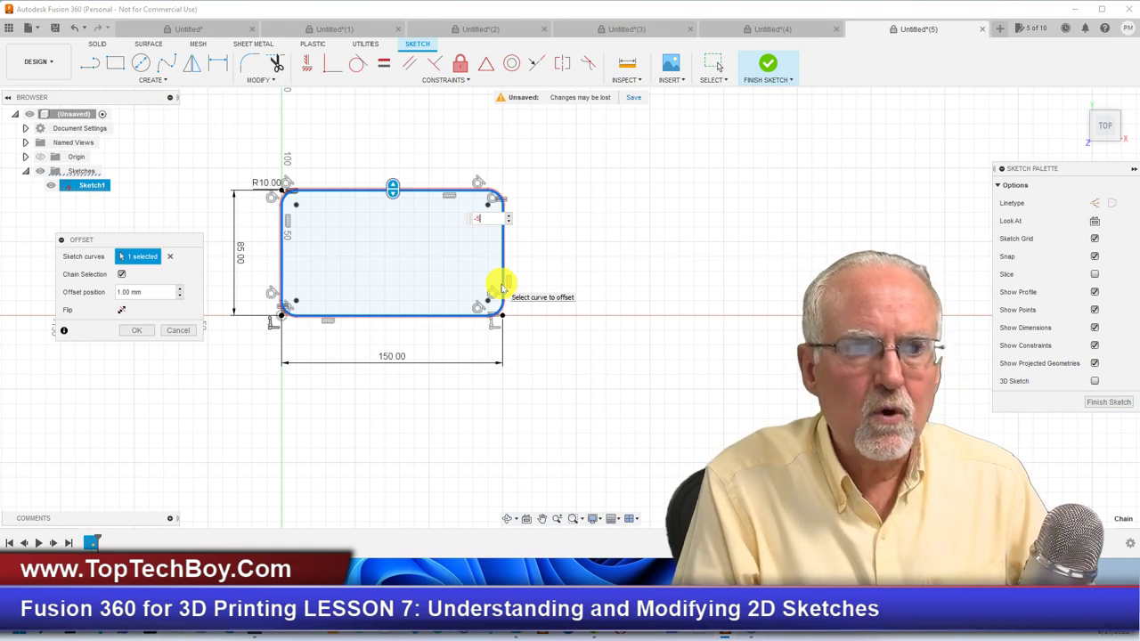
{"action": "key", "text": "Escape"}
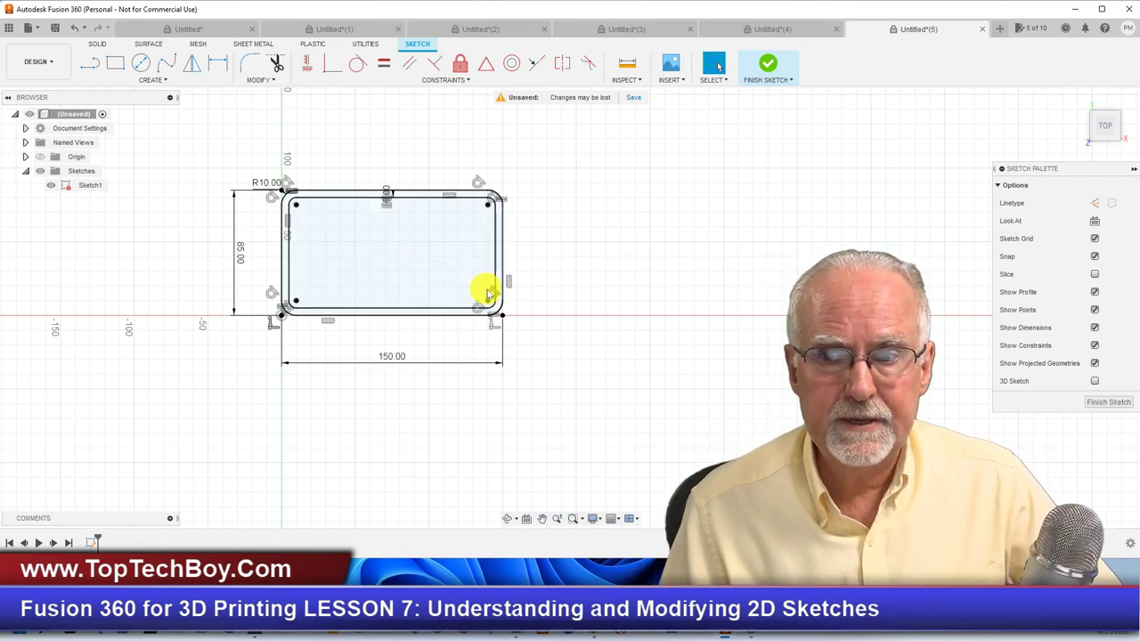
{"action": "left_click", "coordinate": [1092, 405]}
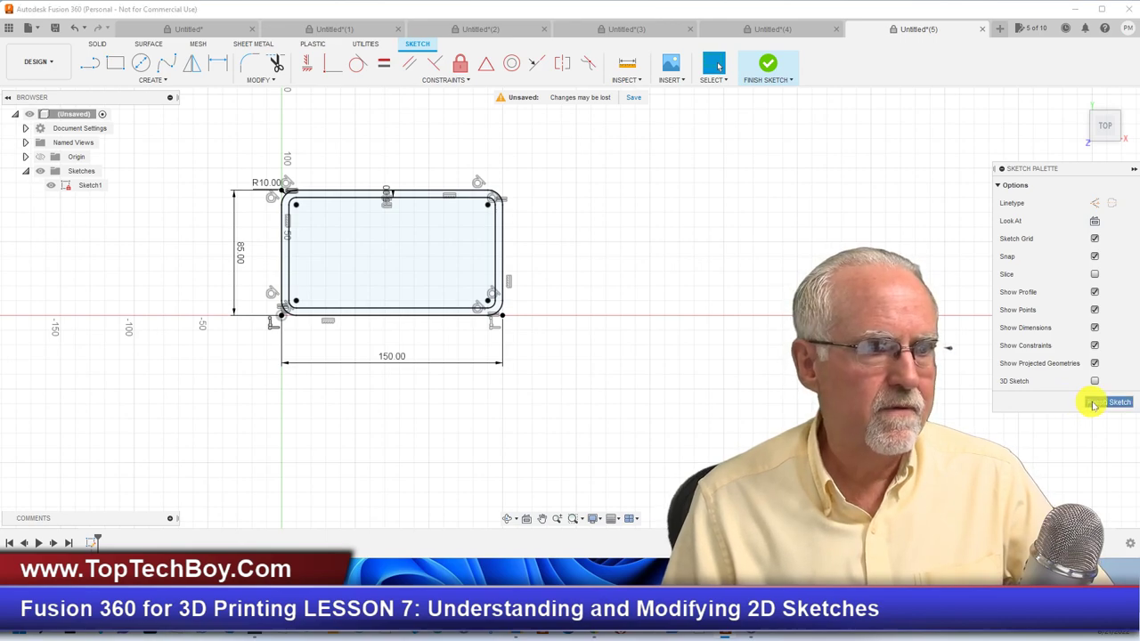
Extrude the inner rounded-rectangle profile 5 mm as a new body
{"action": "left_click", "coordinate": [1078, 98]}
{"action": "scroll", "coordinate": [413, 433], "scroll_direction": "down", "scroll_amount": 2}
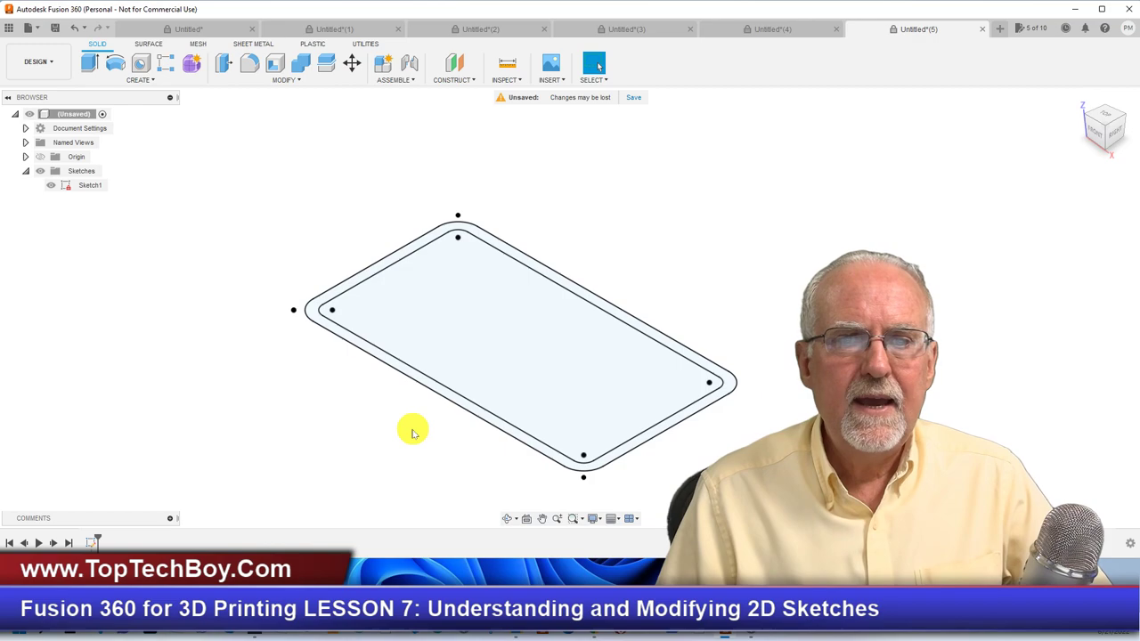
{"action": "left_click", "coordinate": [469, 316]}
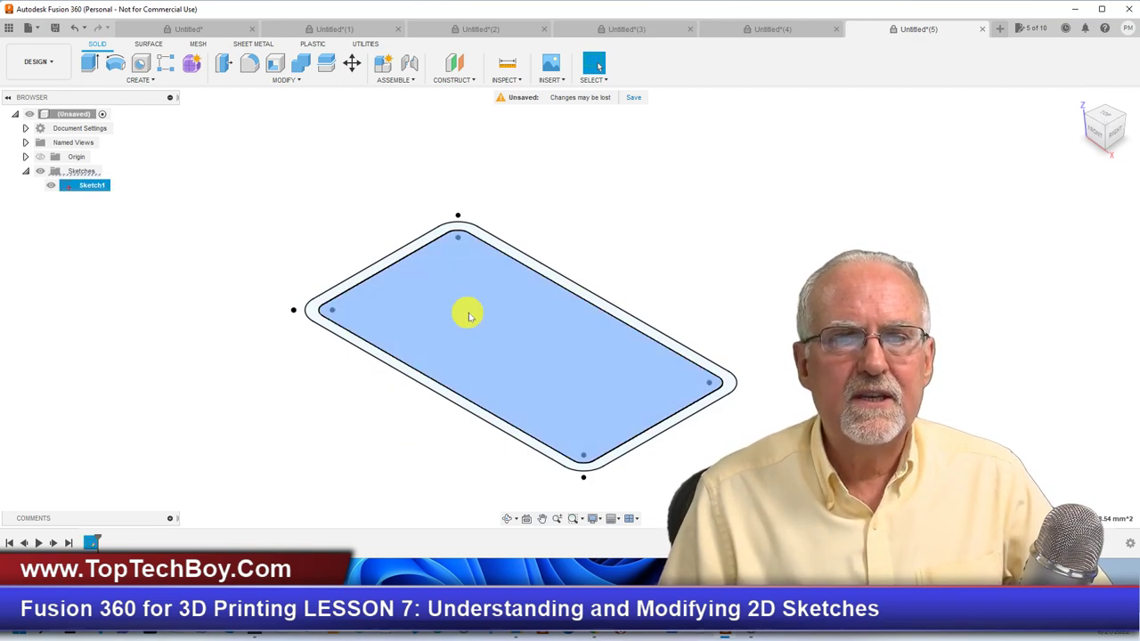
{"action": "left_click", "coordinate": [89, 64]}
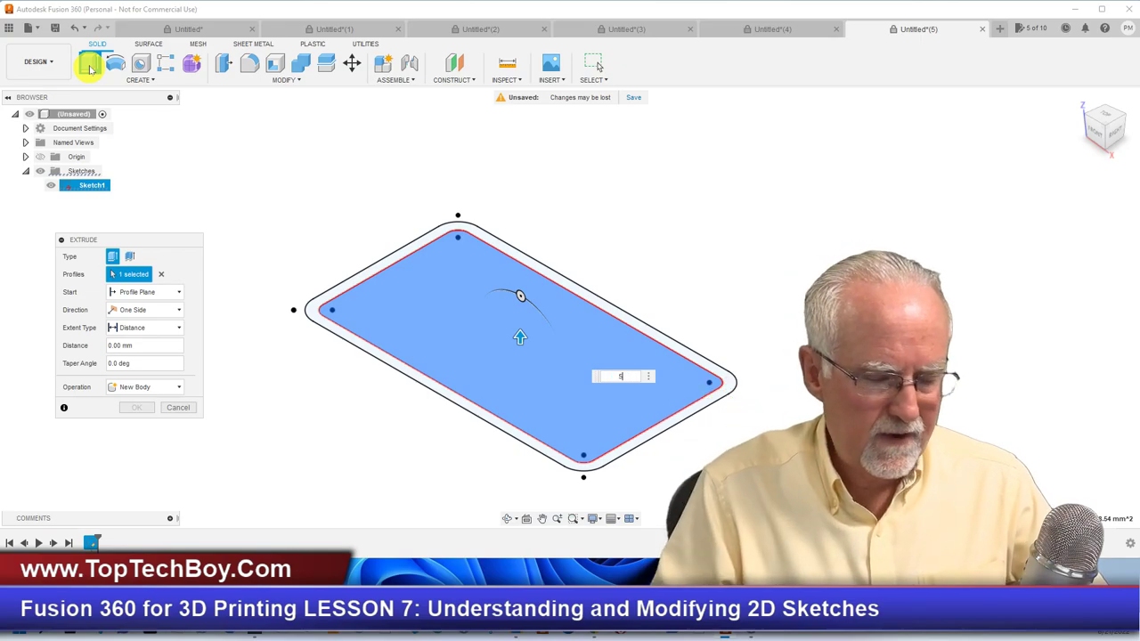
{"action": "type", "text": "5"}
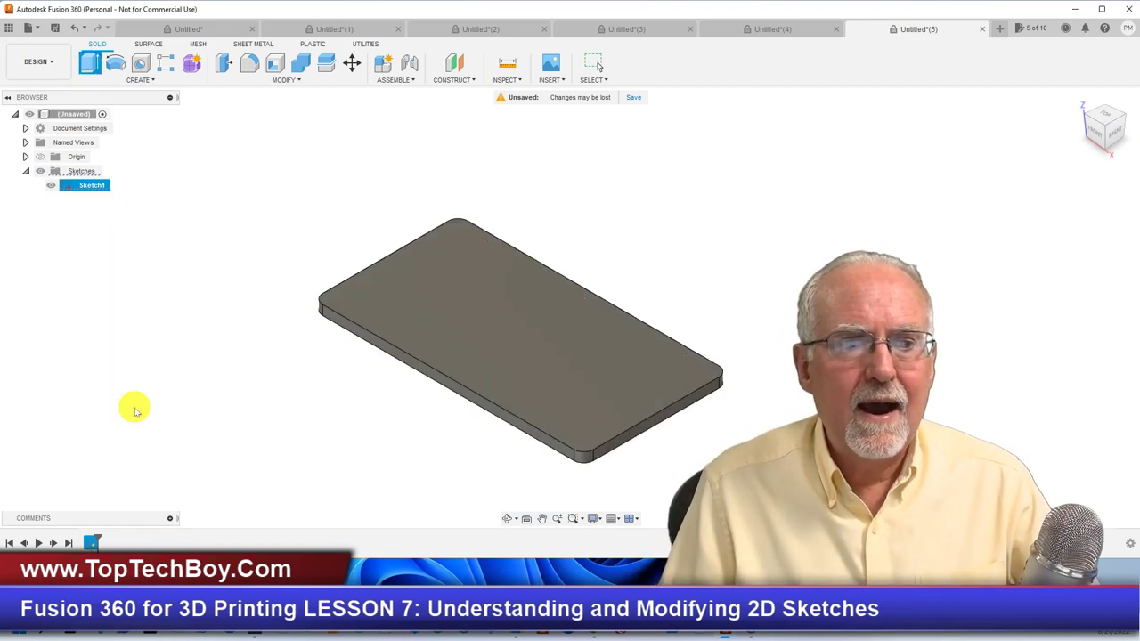
{"action": "left_click", "coordinate": [136, 409]}
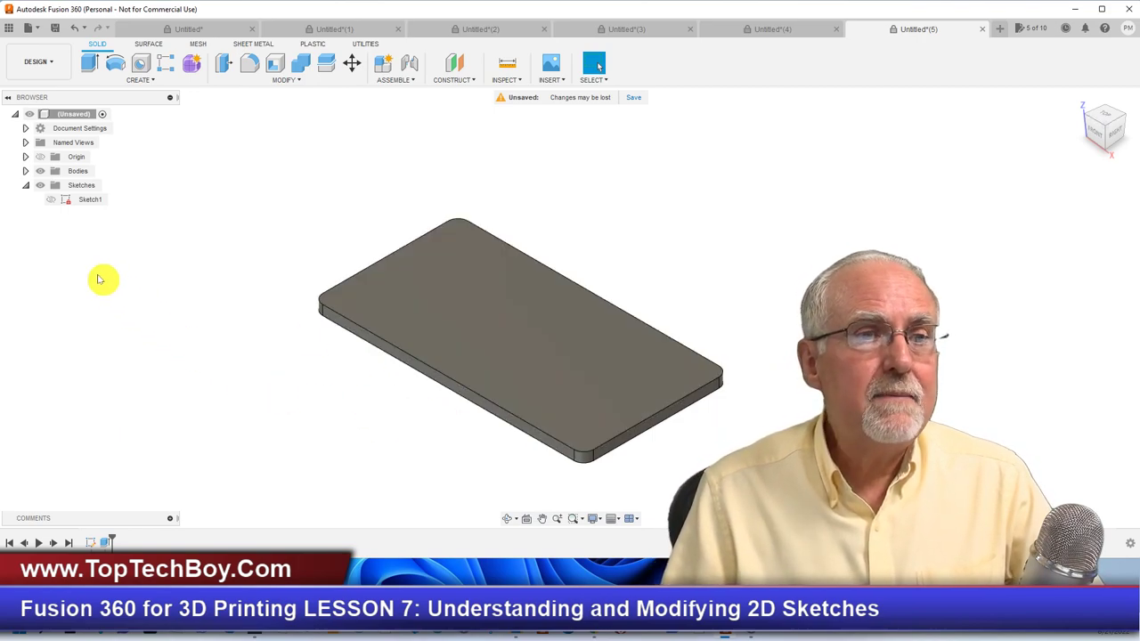
Show the base sketch and extrude its outer ring profile 75 mm upward, joined to the existing plate
{"action": "left_click", "coordinate": [54, 202]}
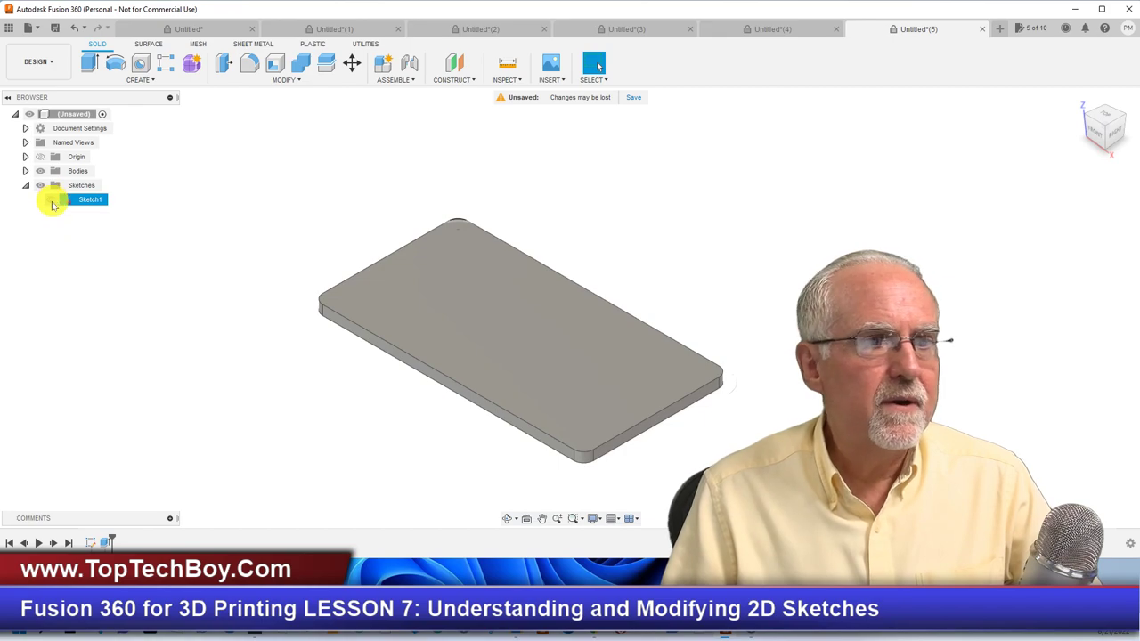
{"action": "left_click", "coordinate": [51, 203]}
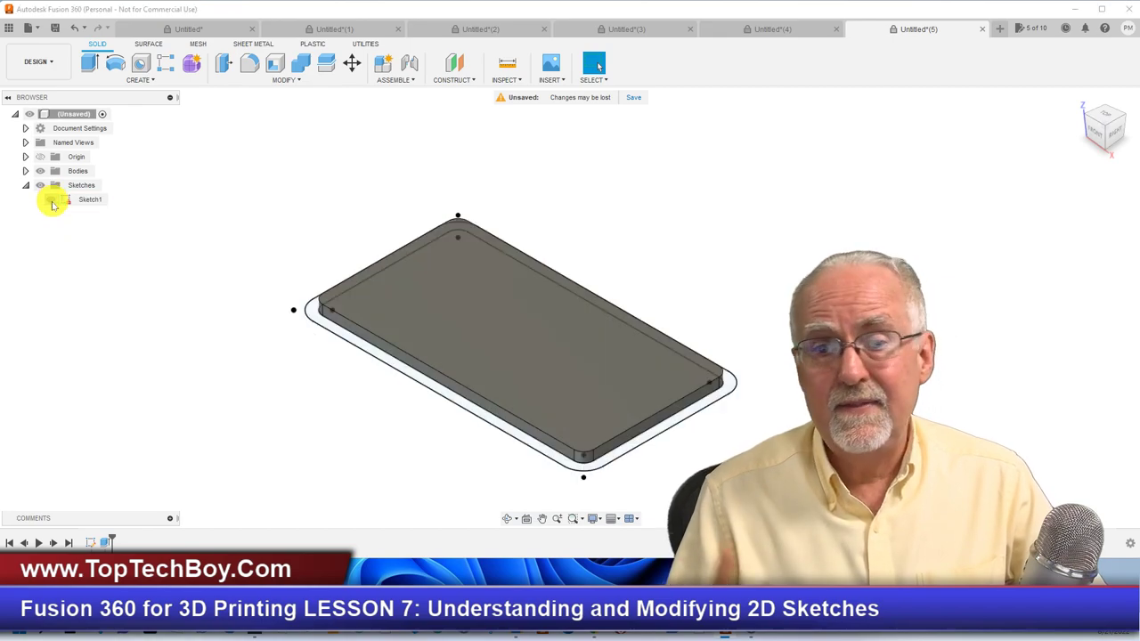
{"action": "left_click", "coordinate": [358, 346]}
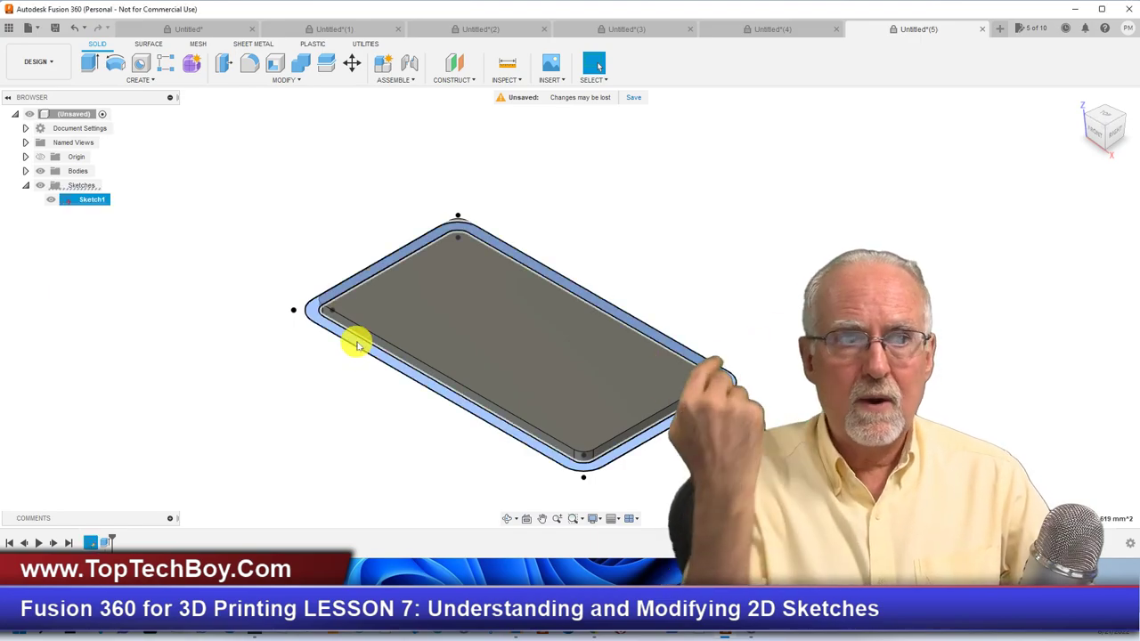
{"action": "left_click", "coordinate": [90, 63]}
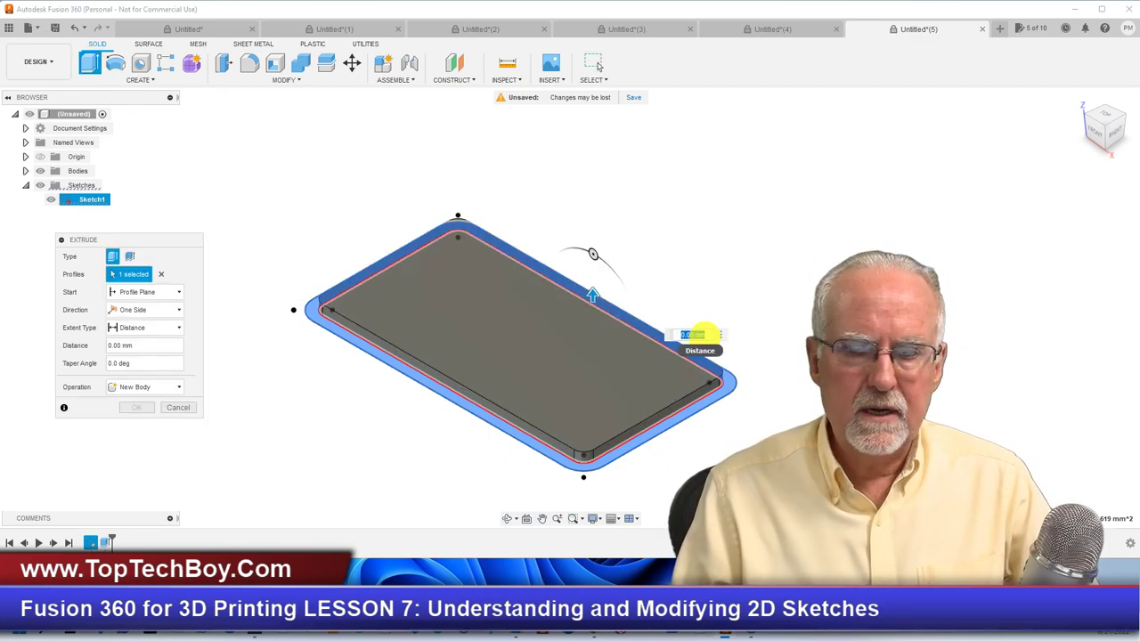
{"action": "type", "text": "5"}
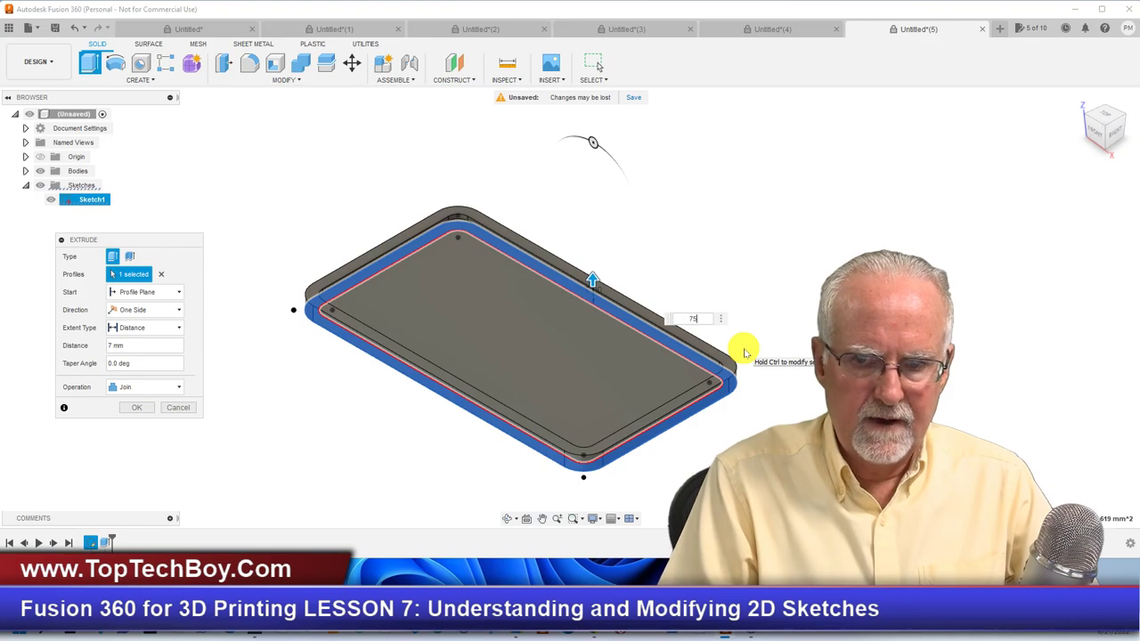
{"action": "key", "text": "Return"}
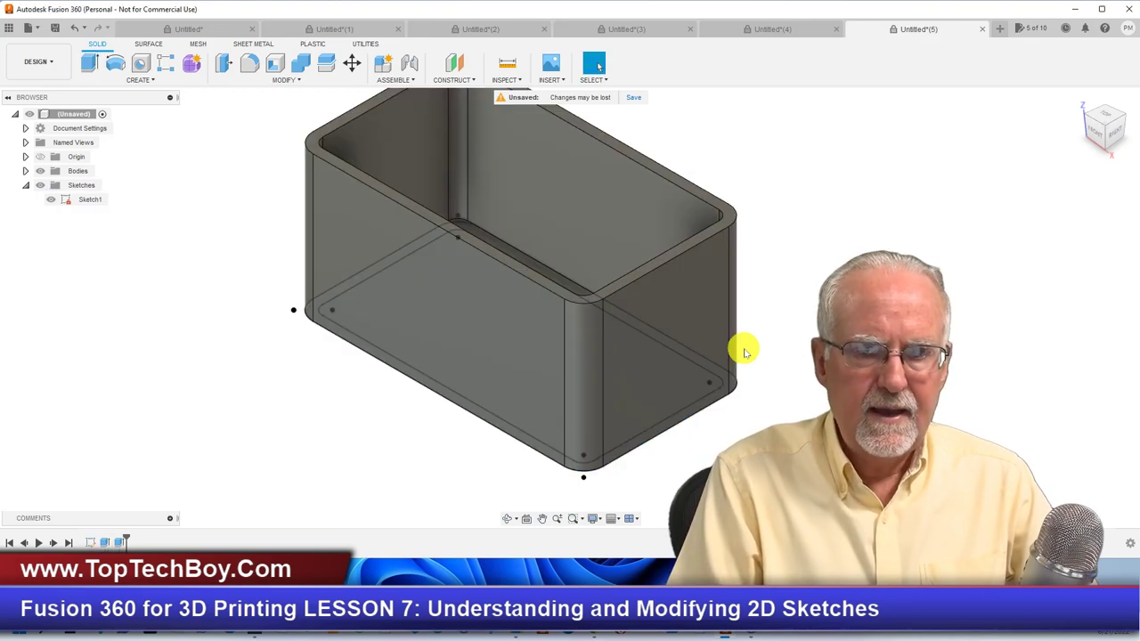
Examine the open box from several sides, including its interior, rear and walls
{"action": "scroll", "coordinate": [302, 412], "scroll_direction": "down", "scroll_amount": 2}
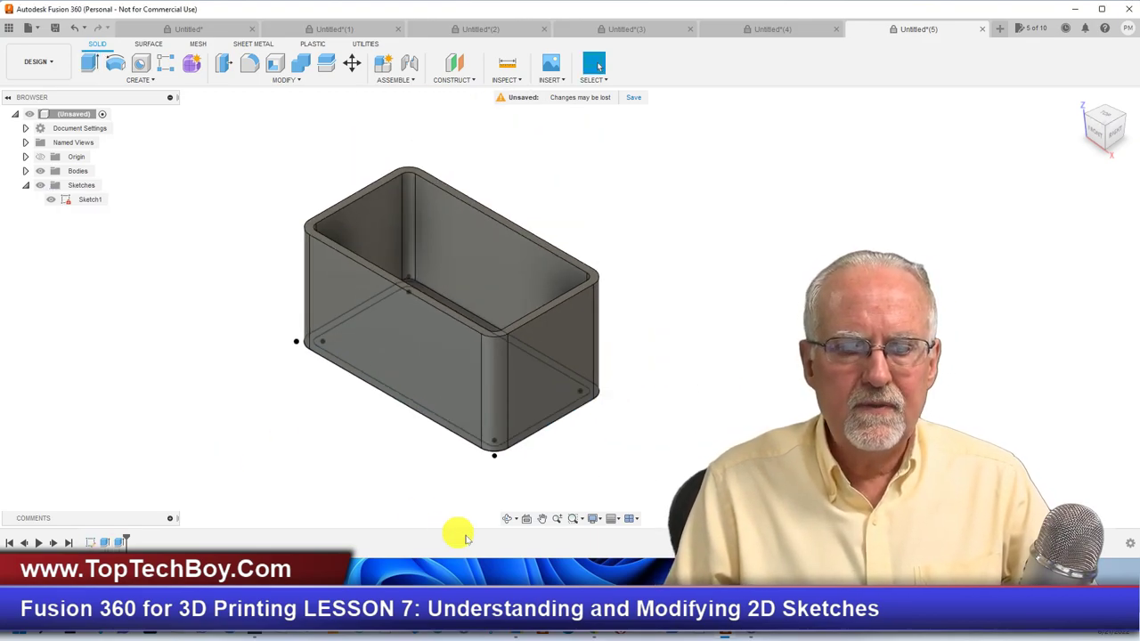
{"action": "left_click", "coordinate": [509, 519]}
{"action": "left_click_drag", "start_coordinate": [588, 176], "coordinate": [555, 122]}
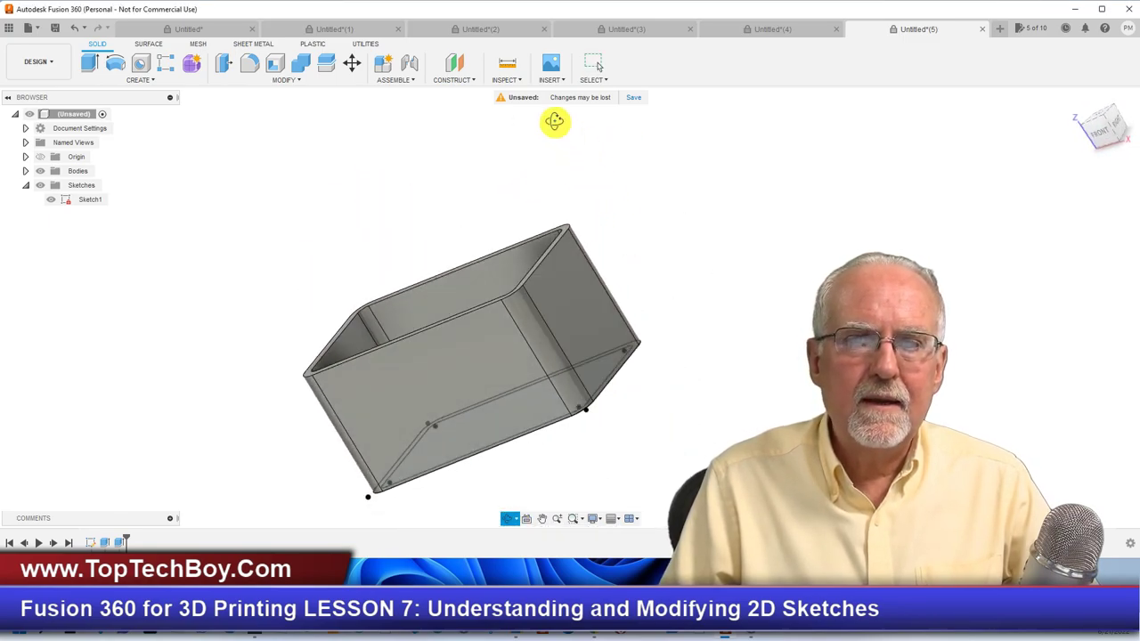
{"action": "left_click_drag", "start_coordinate": [409, 178], "coordinate": [349, 178]}
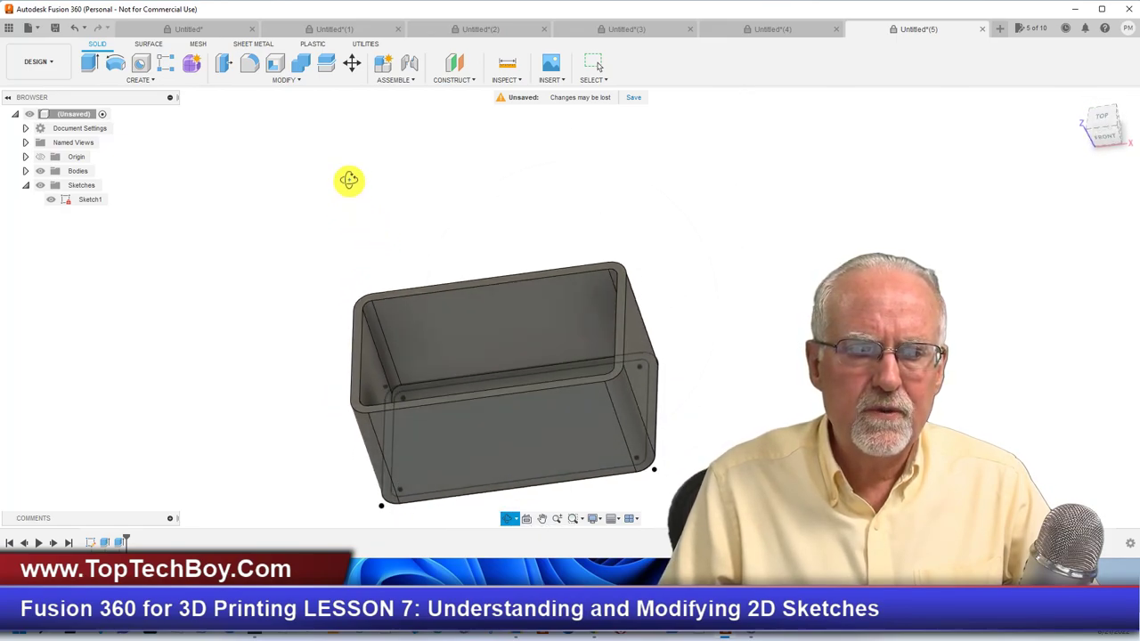
{"action": "left_click_drag", "start_coordinate": [446, 226], "coordinate": [470, 161]}
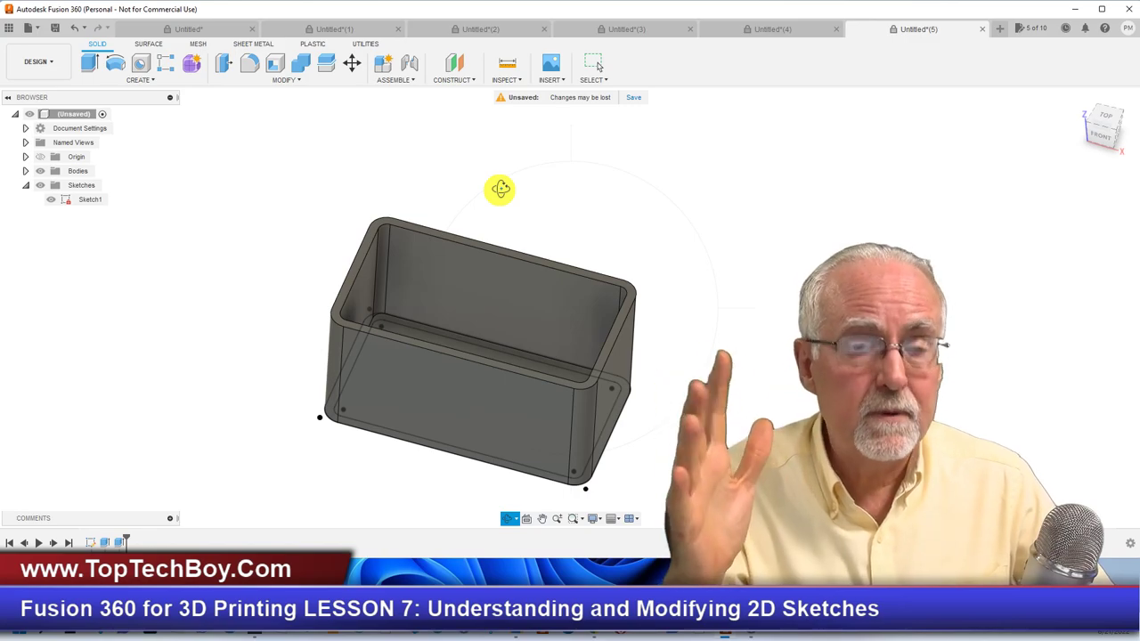
{"action": "left_click_drag", "start_coordinate": [593, 226], "coordinate": [465, 252]}
{"action": "left_click_drag", "start_coordinate": [529, 151], "coordinate": [274, 424]}
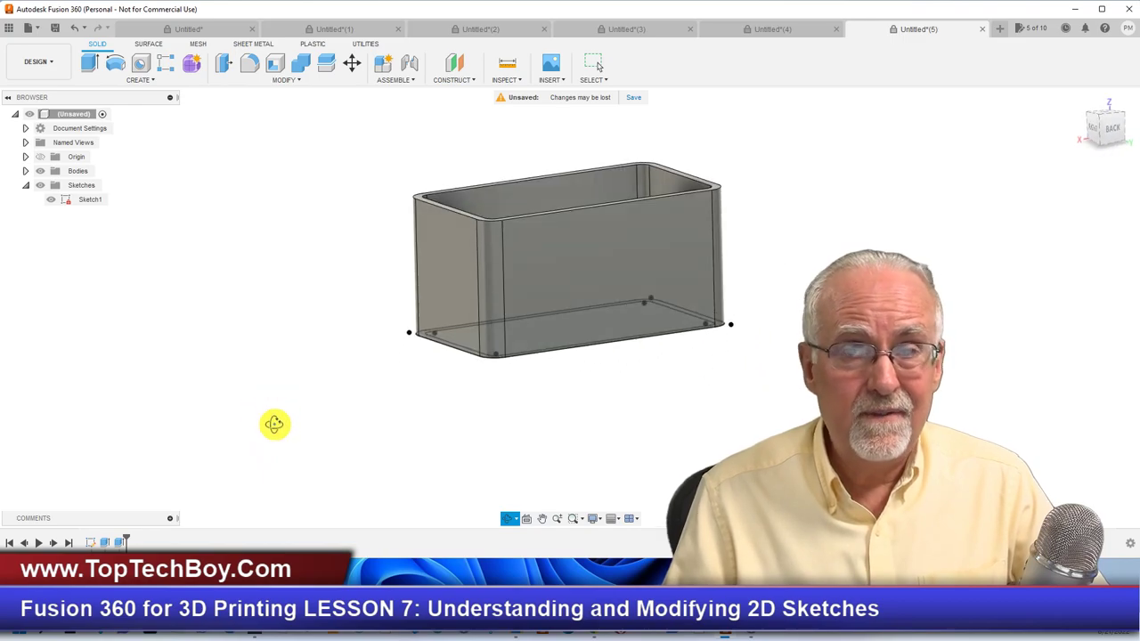
{"action": "left_click_drag", "start_coordinate": [505, 434], "coordinate": [550, 393]}
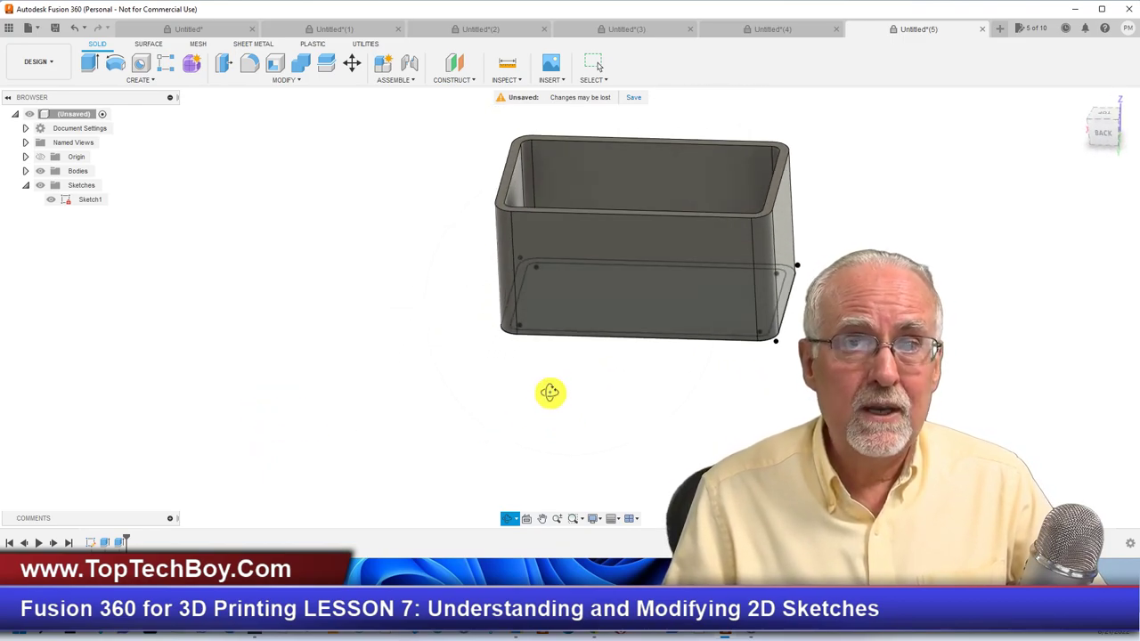
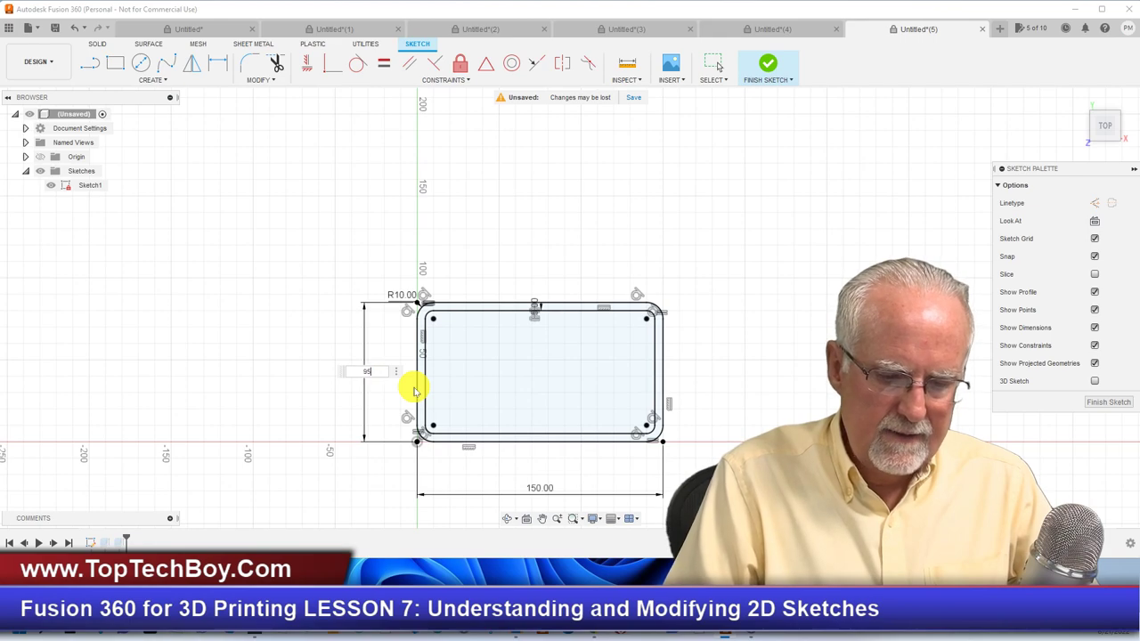
In the base sketch, set the rectangle's height to 95 mm and the corner fillet radius to 20 mm
{"action": "key", "text": "Return"}
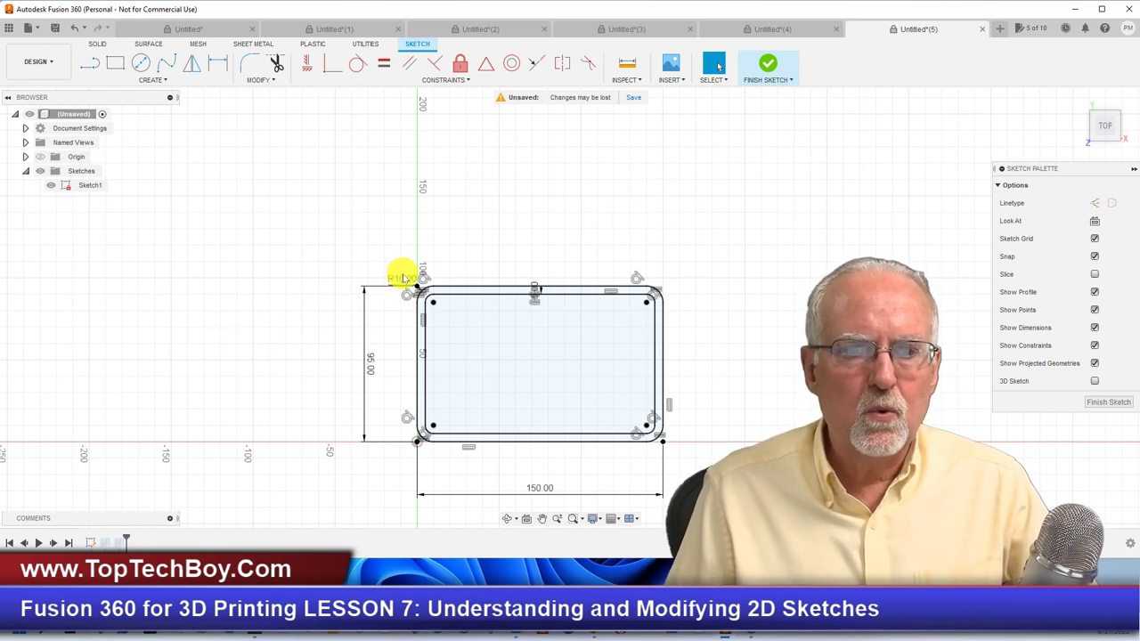
{"action": "left_click_drag", "start_coordinate": [406, 282], "coordinate": [335, 229]}
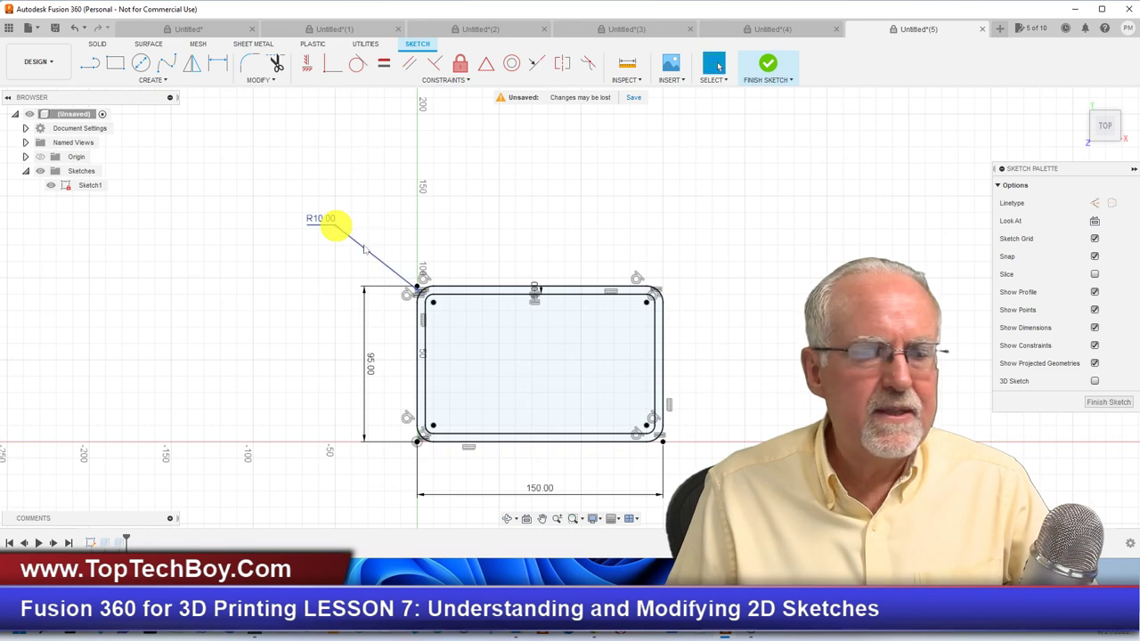
{"action": "double_click", "coordinate": [324, 219]}
{"action": "key", "text": "BackSpace"}
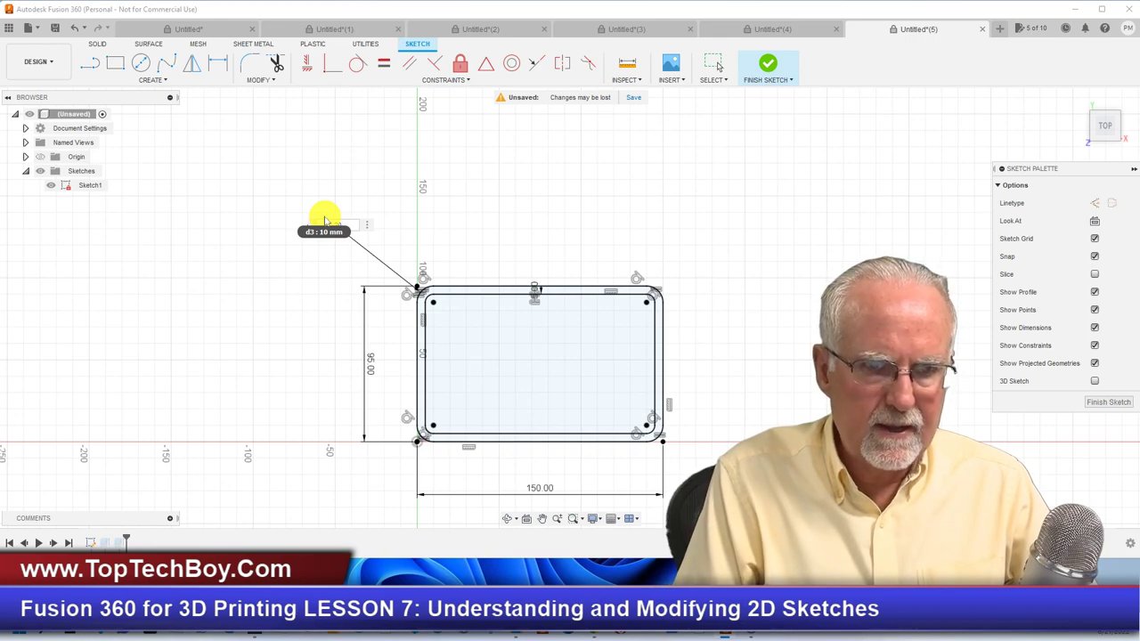
{"action": "type", "text": "20"}
{"action": "key", "text": "Return"}
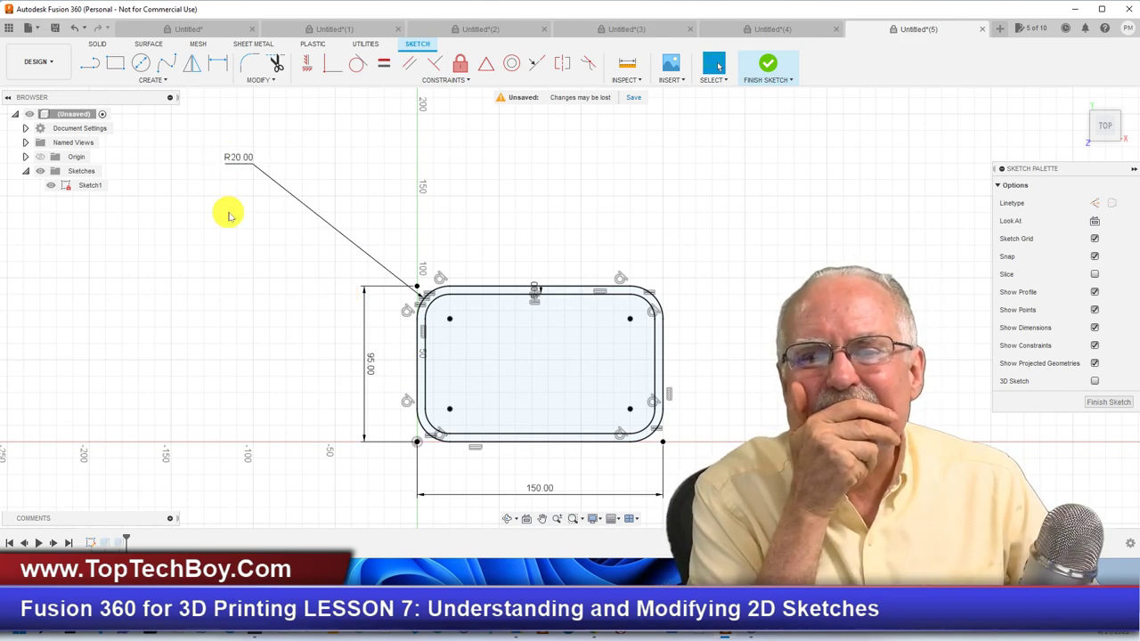
Move the offset dimension clear of the outline, set the inward offset to 7.5 mm, and finish the sketch
{"action": "left_click", "coordinate": [536, 290]}
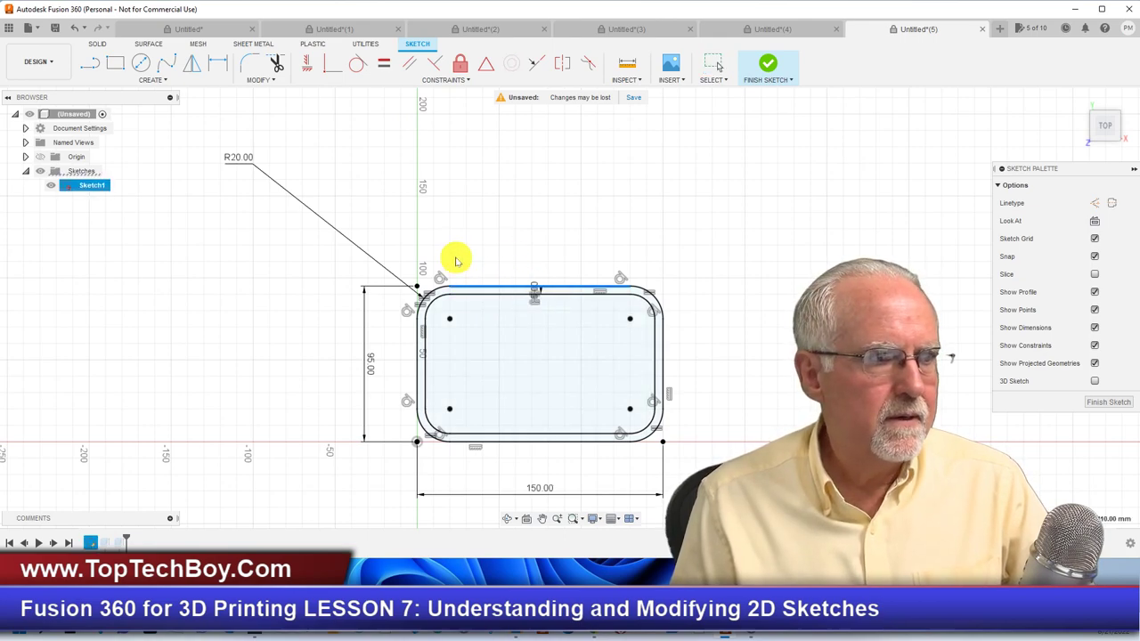
{"action": "scroll", "coordinate": [530, 288], "scroll_direction": "up", "scroll_amount": 1}
{"action": "scroll", "coordinate": [529, 287], "scroll_direction": "up", "scroll_amount": 2}
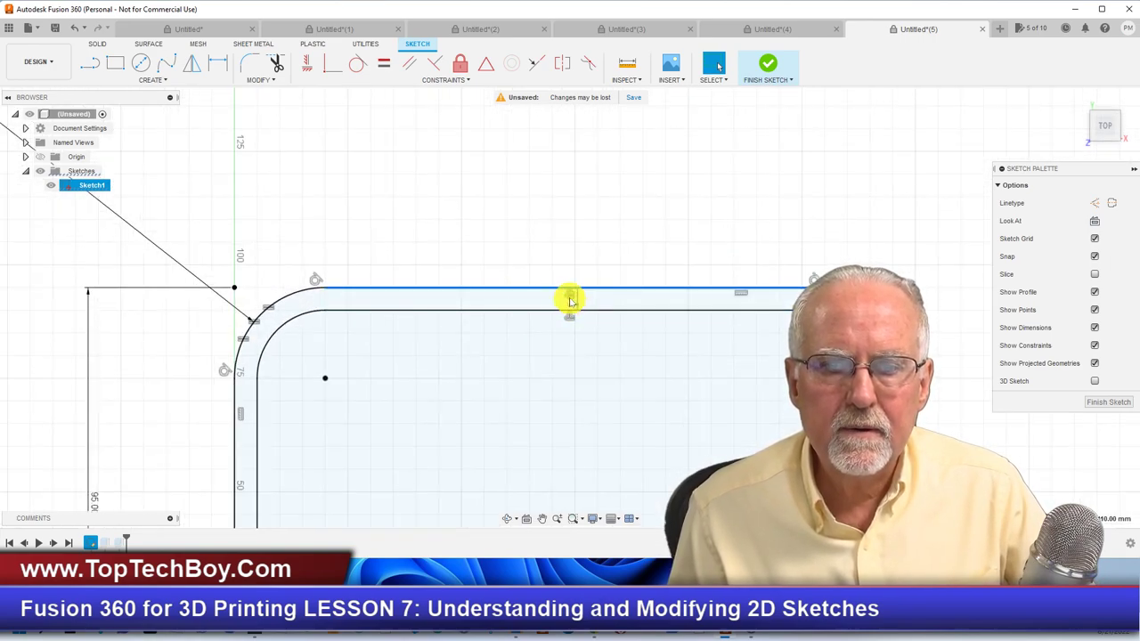
{"action": "key", "text": "o"}
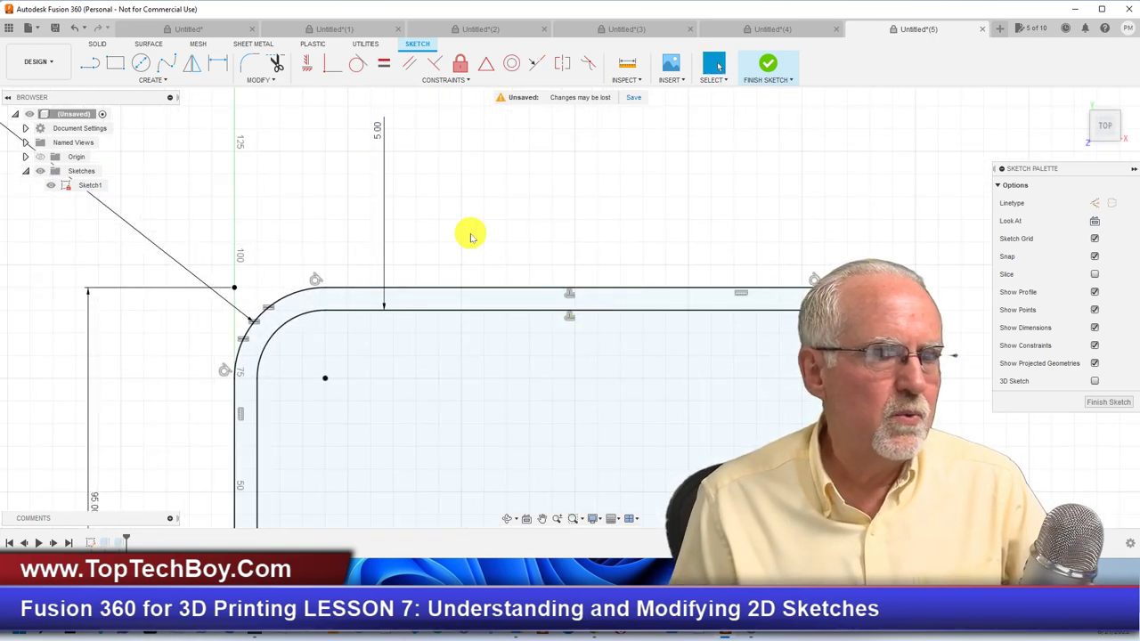
{"action": "scroll", "coordinate": [470, 236], "scroll_direction": "down", "scroll_amount": 3}
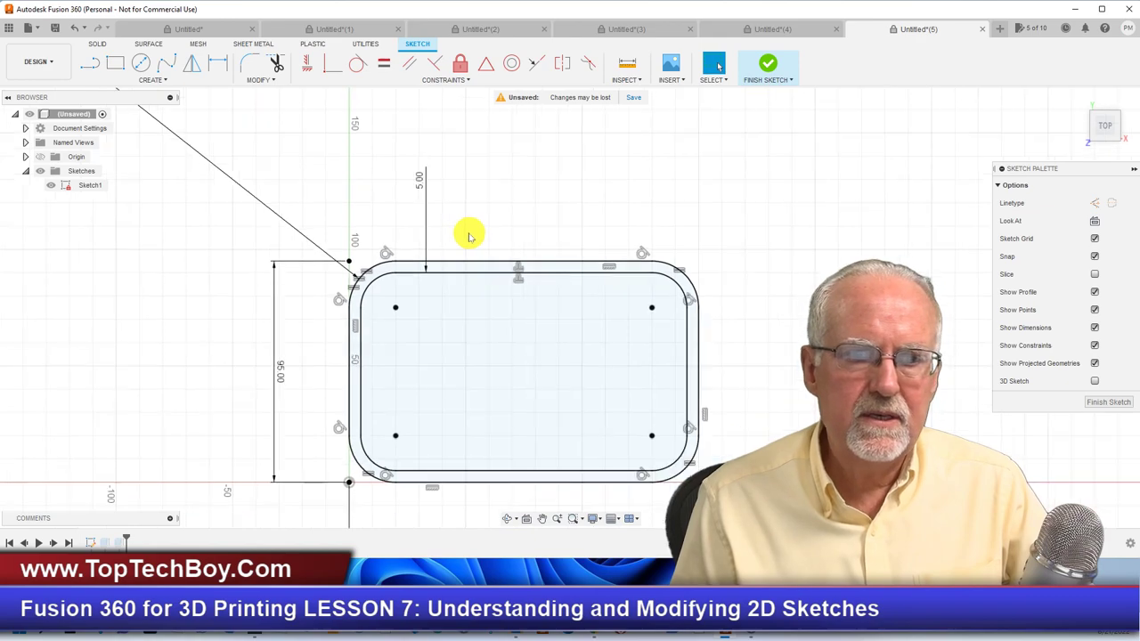
{"action": "left_click", "coordinate": [423, 184]}
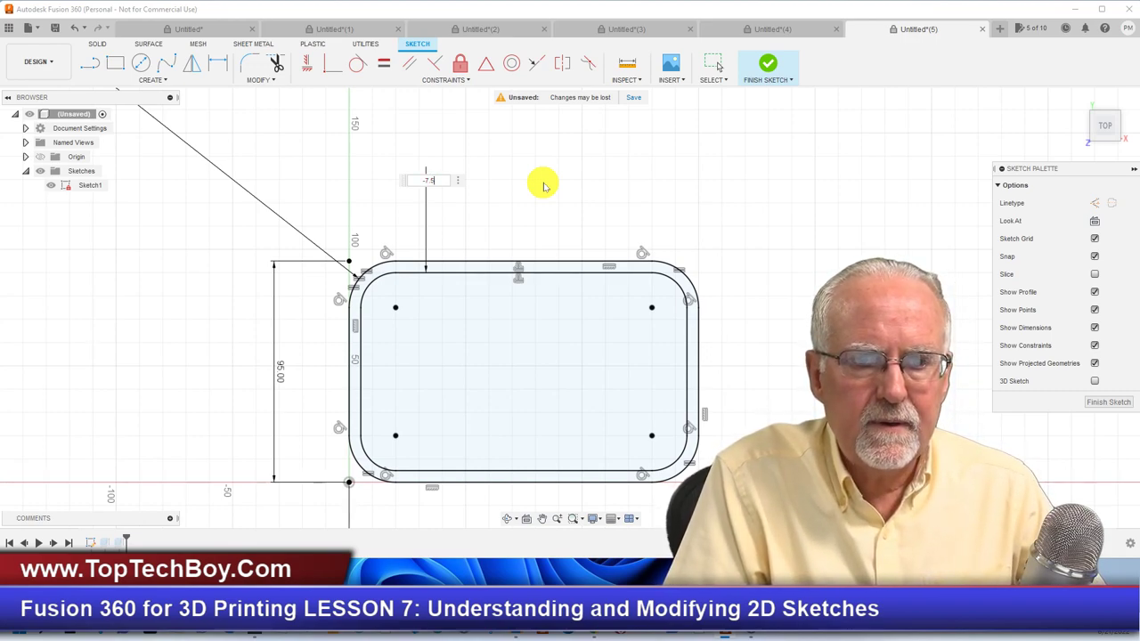
{"action": "key", "text": "Return"}
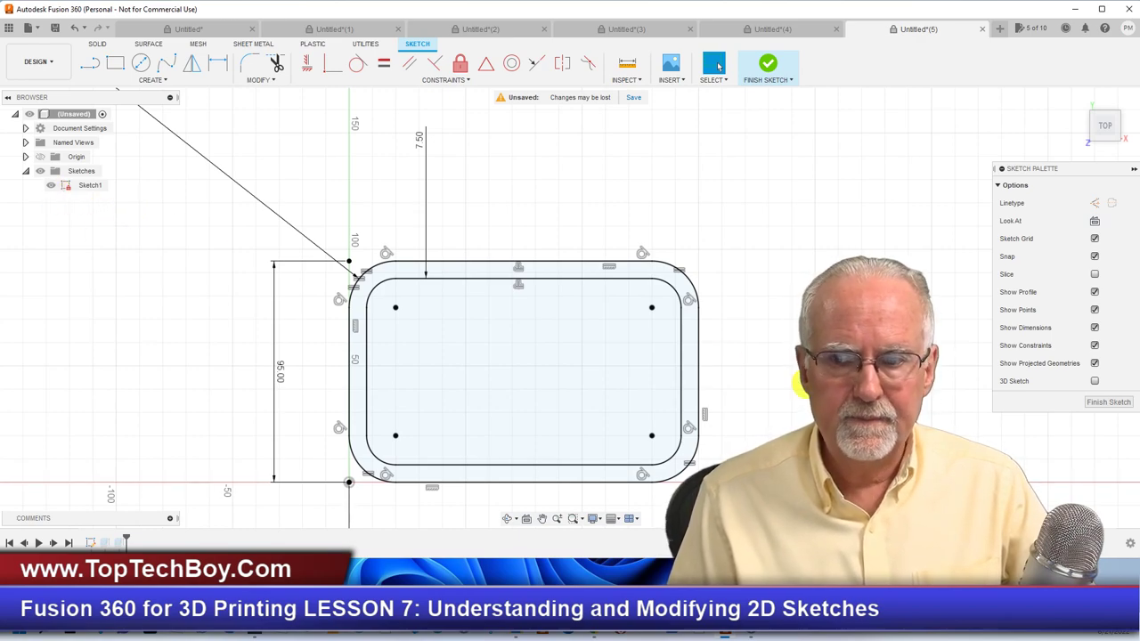
{"action": "left_click", "coordinate": [1104, 405]}
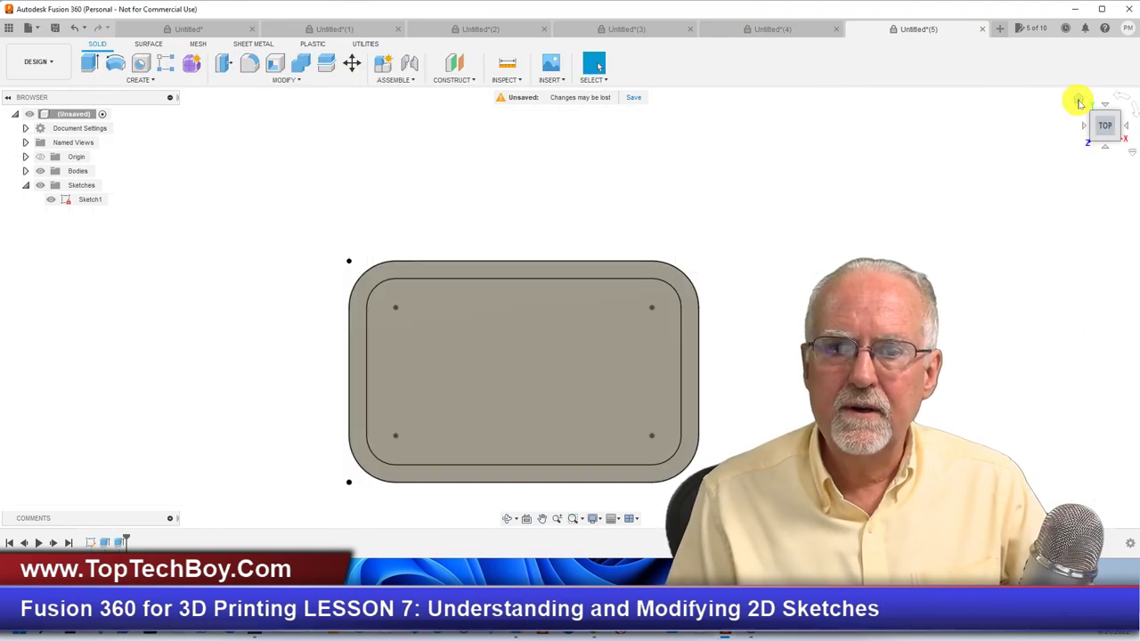
{"action": "left_click", "coordinate": [1076, 105]}
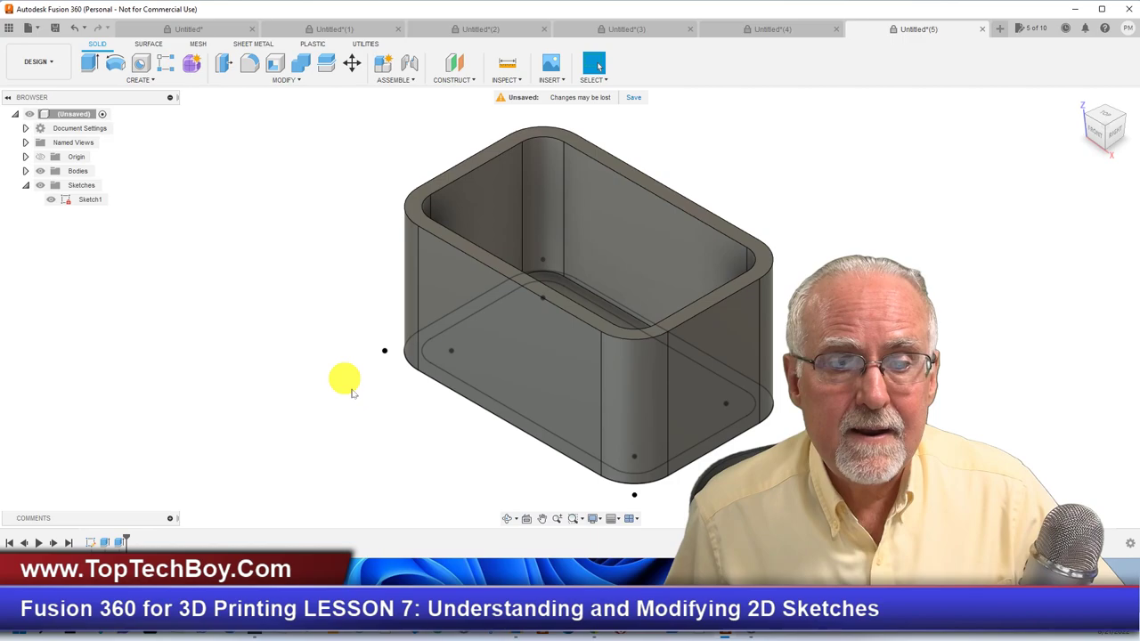
{"action": "left_click", "coordinate": [507, 520]}
{"action": "left_click_drag", "start_coordinate": [400, 241], "coordinate": [318, 155]}
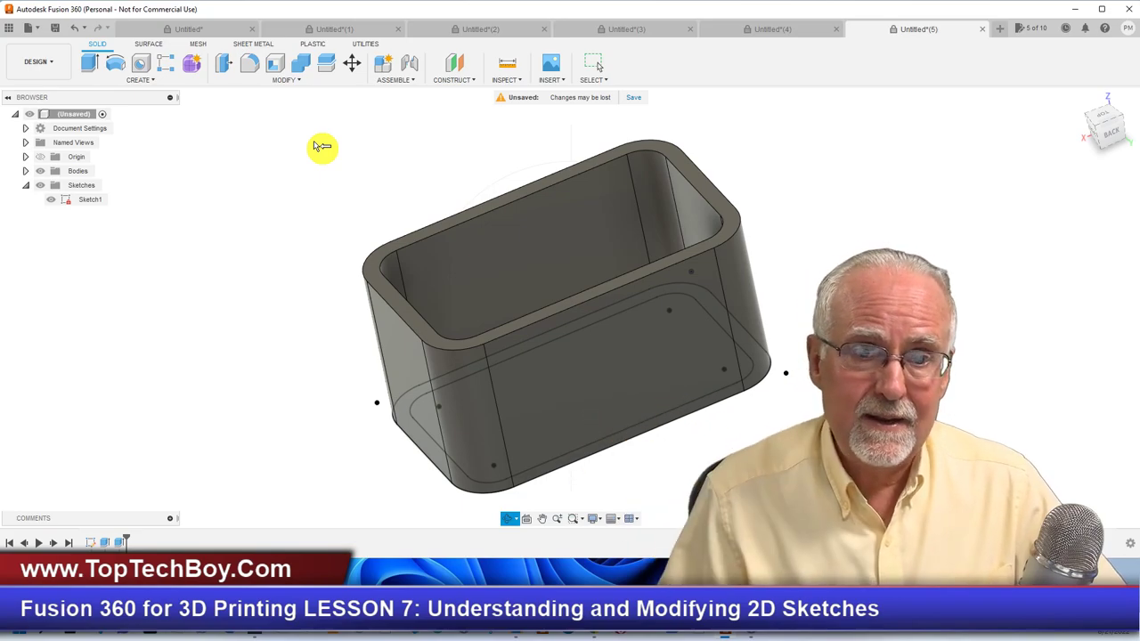
{"action": "mouse_move", "coordinate": [781, 151]}
{"action": "left_mouse_down"}
{"action": "mouse_move", "coordinate": [776, 241]}
{"action": "mouse_move", "coordinate": [683, 241]}
{"action": "mouse_move", "coordinate": [765, 138]}
{"action": "left_mouse_up"}
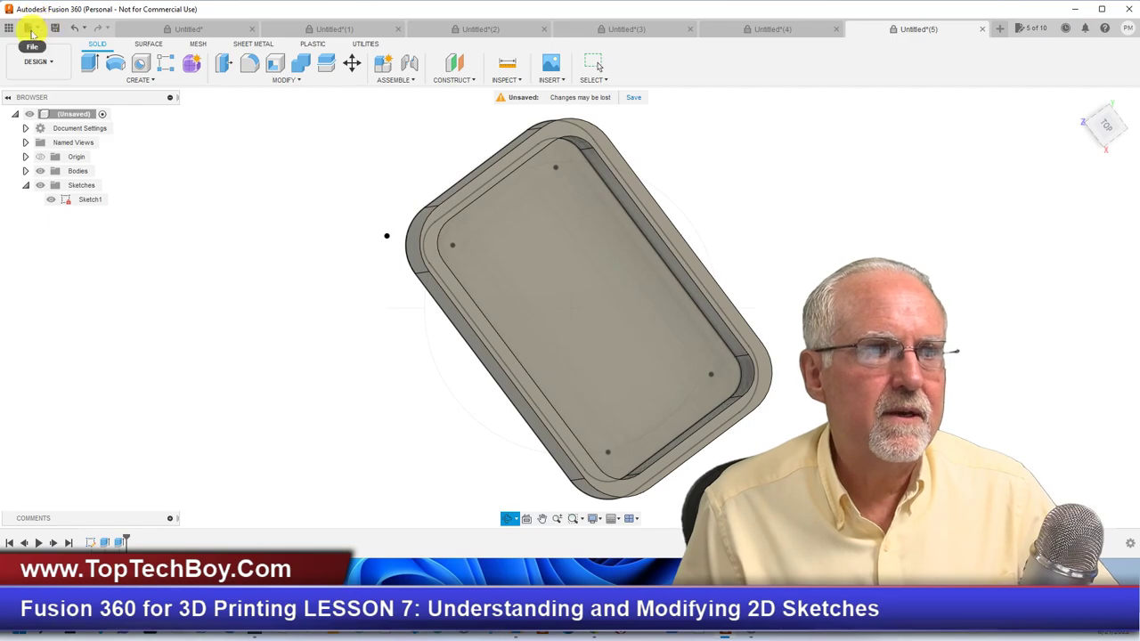
Create a new design and start a sketch on the horizontal ground plane
{"action": "left_click", "coordinate": [33, 27]}
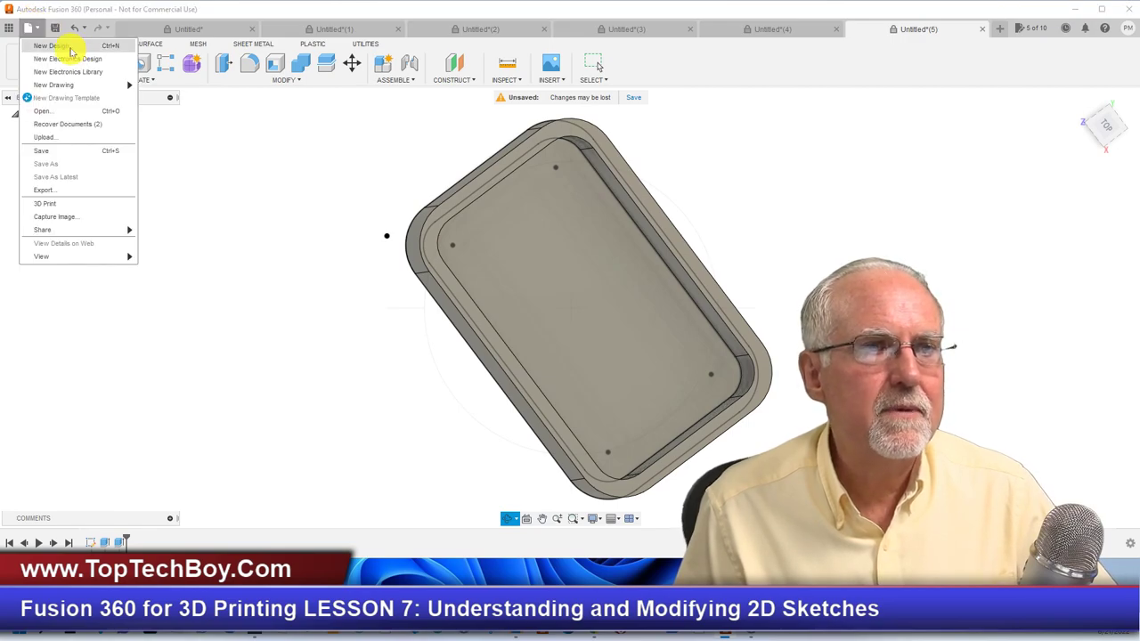
{"action": "left_click", "coordinate": [71, 46]}
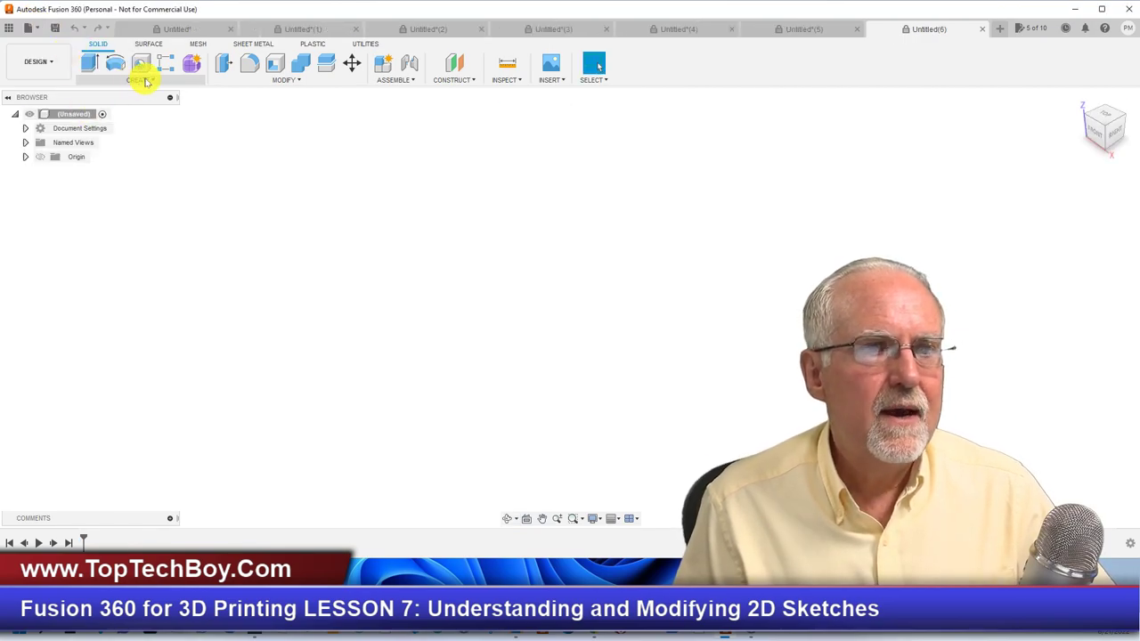
{"action": "left_click", "coordinate": [147, 82]}
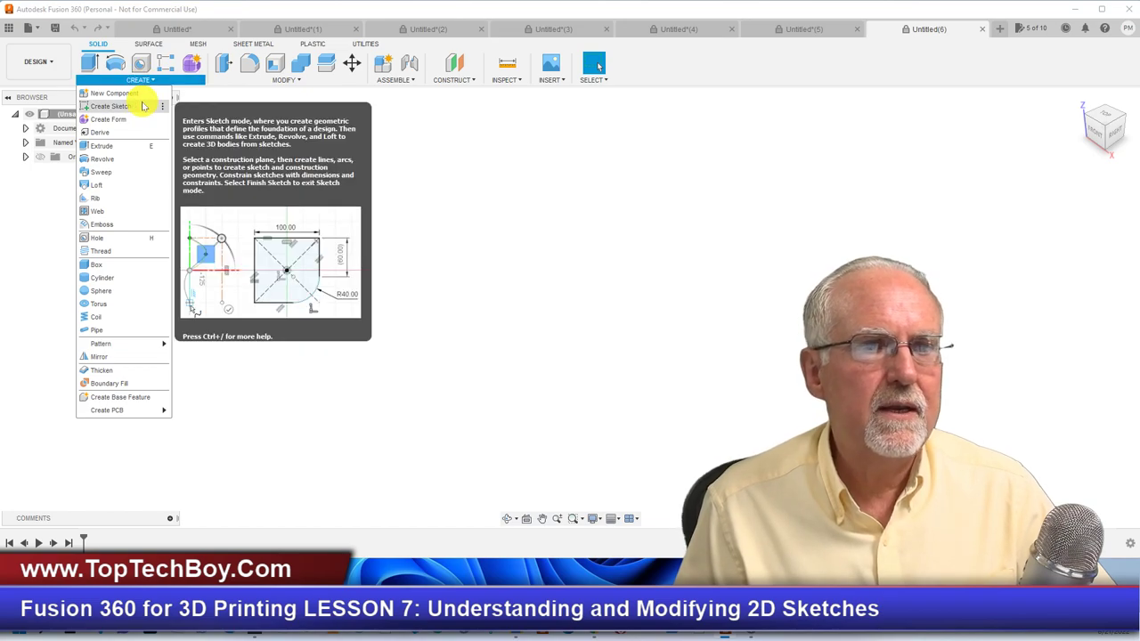
{"action": "left_click", "coordinate": [143, 106]}
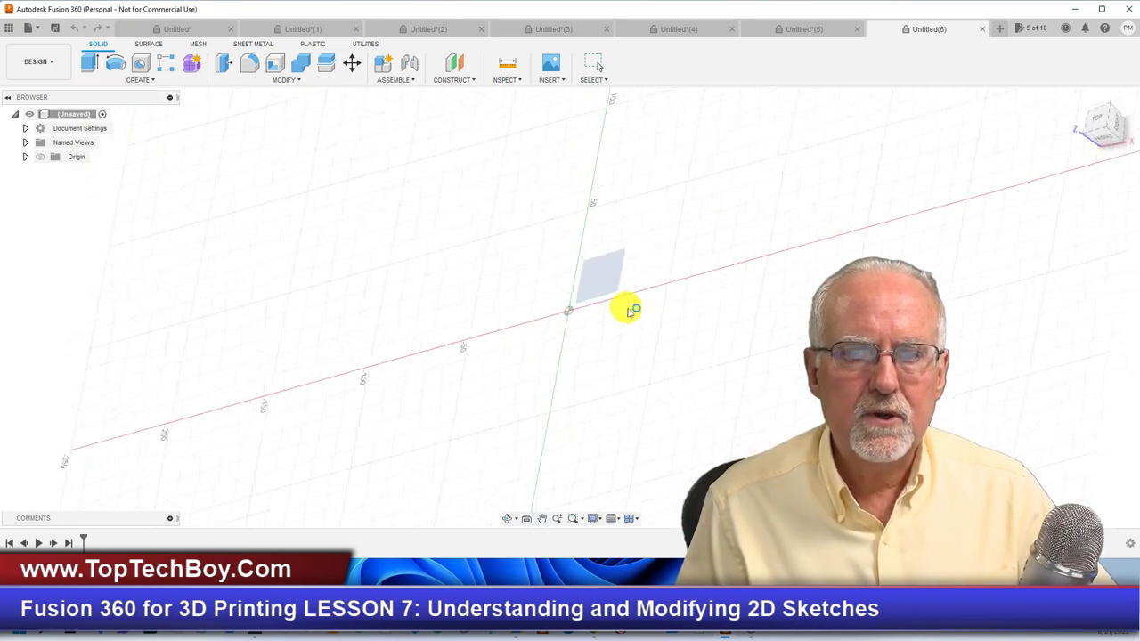
{"action": "left_click", "coordinate": [628, 310]}
{"action": "scroll", "coordinate": [618, 359], "scroll_direction": "up", "scroll_amount": 3}
{"action": "scroll", "coordinate": [92, 196], "scroll_direction": "down", "scroll_amount": 1}
{"action": "scroll", "coordinate": [93, 200], "scroll_direction": "up", "scroll_amount": 4}
{"action": "scroll", "coordinate": [253, 113], "scroll_direction": "down", "scroll_amount": 1}
{"action": "scroll", "coordinate": [254, 113], "scroll_direction": "up", "scroll_amount": 2}
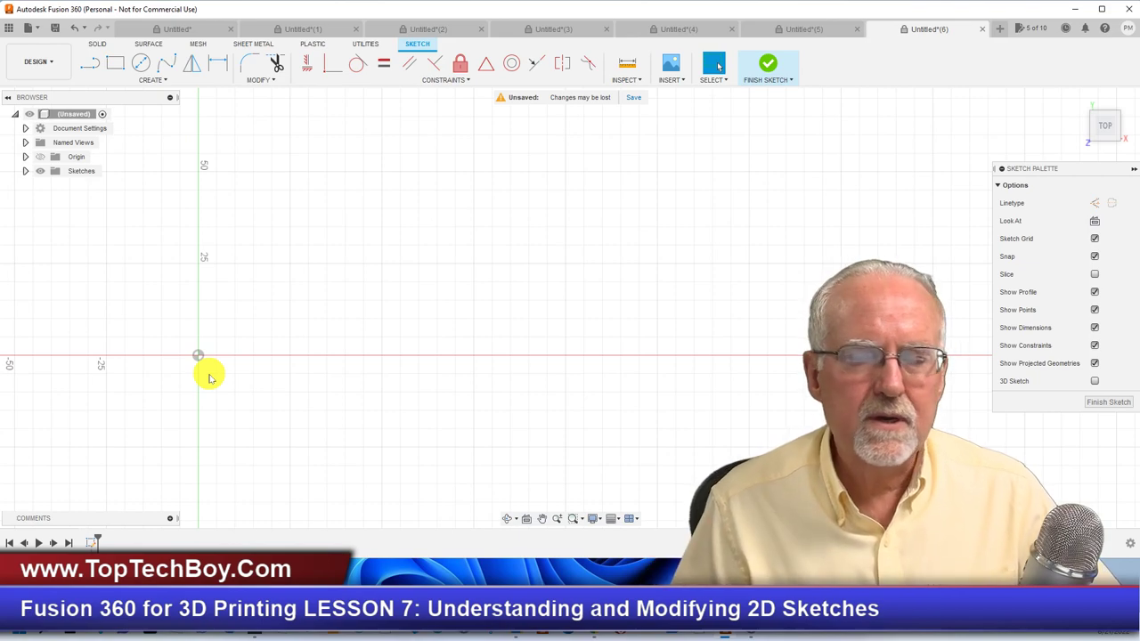
{"action": "left_click", "coordinate": [272, 81]}
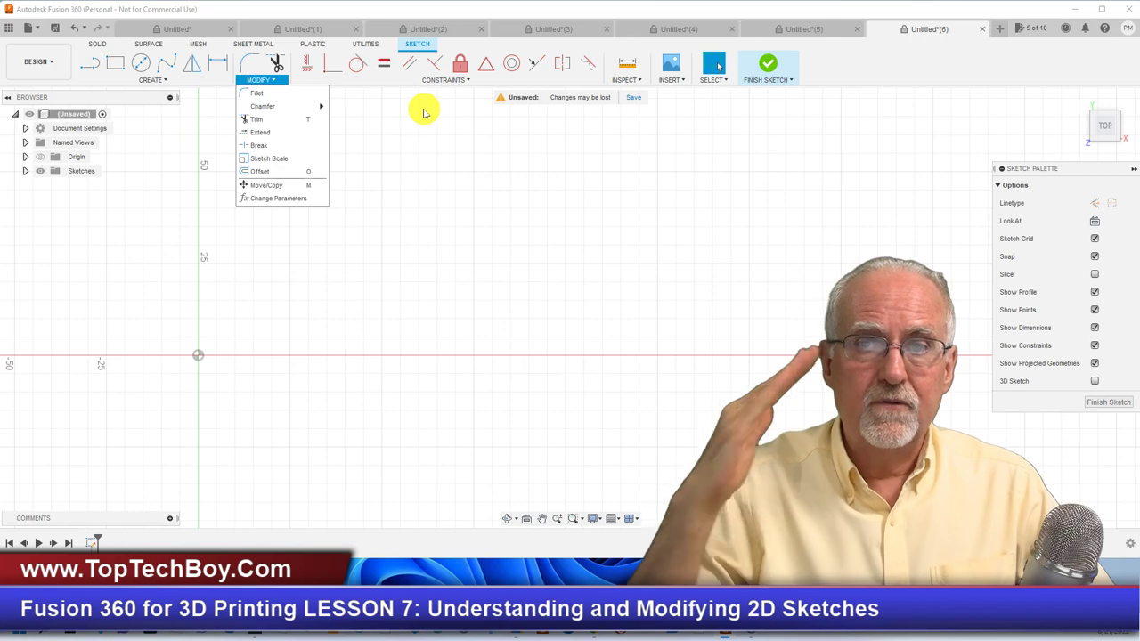
{"action": "left_click", "coordinate": [477, 294]}
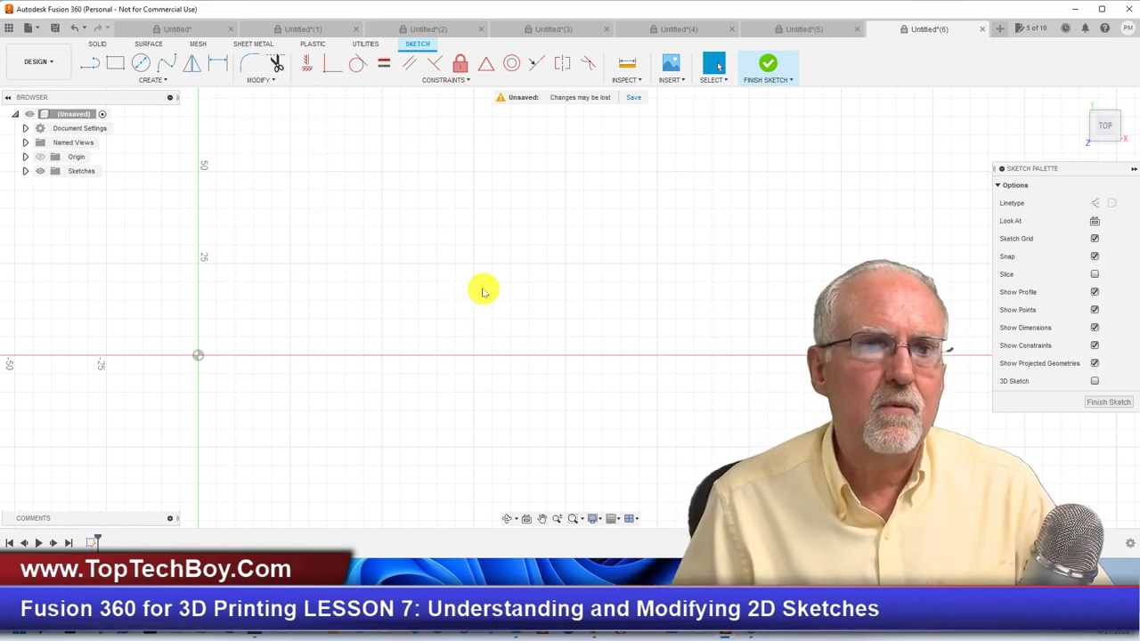
Sketch a rectangle from the origin, 35 mm wide and 50 mm high, and expand the design's sketch list
{"action": "left_click", "coordinate": [115, 62]}
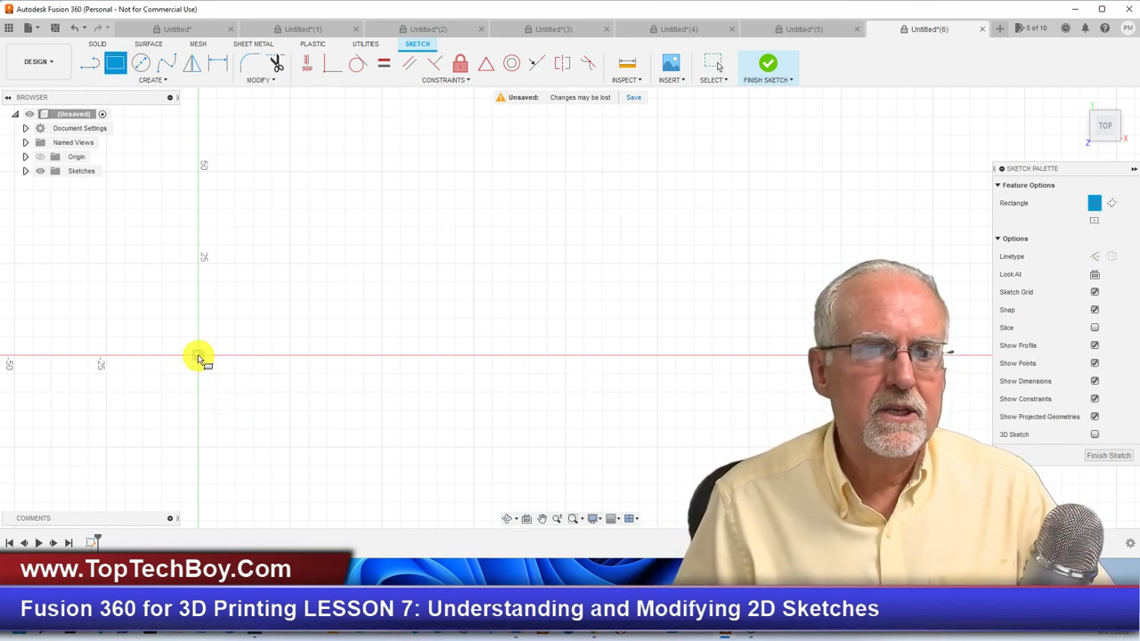
{"action": "left_click", "coordinate": [199, 356]}
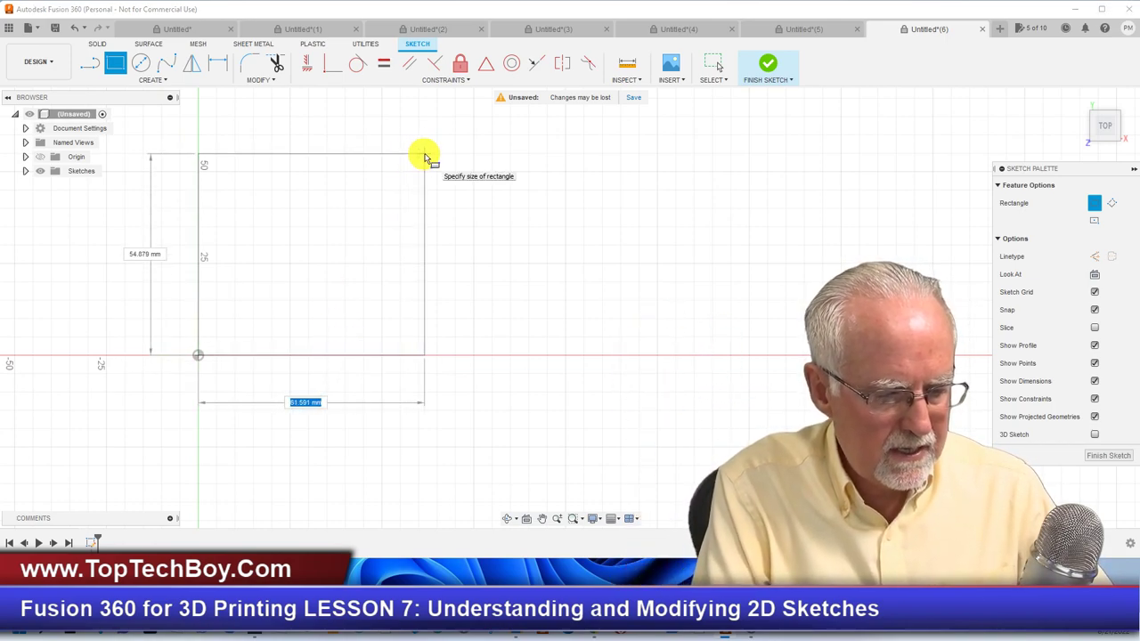
{"action": "type", "text": "7"}
{"action": "type", "text": "5"}
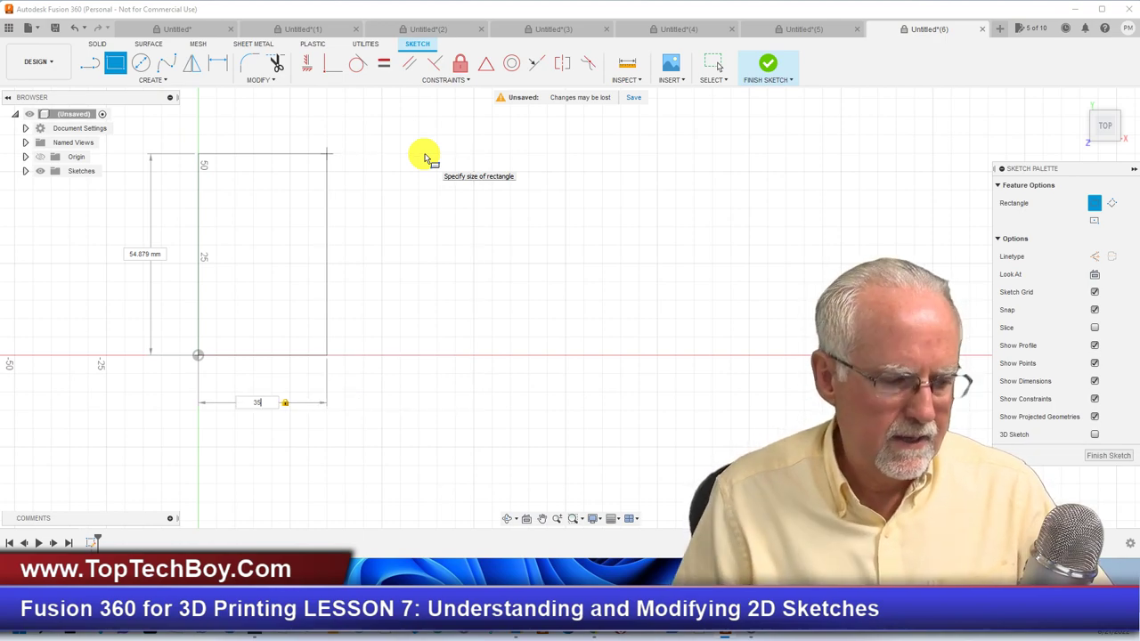
{"action": "key", "text": "Tab"}
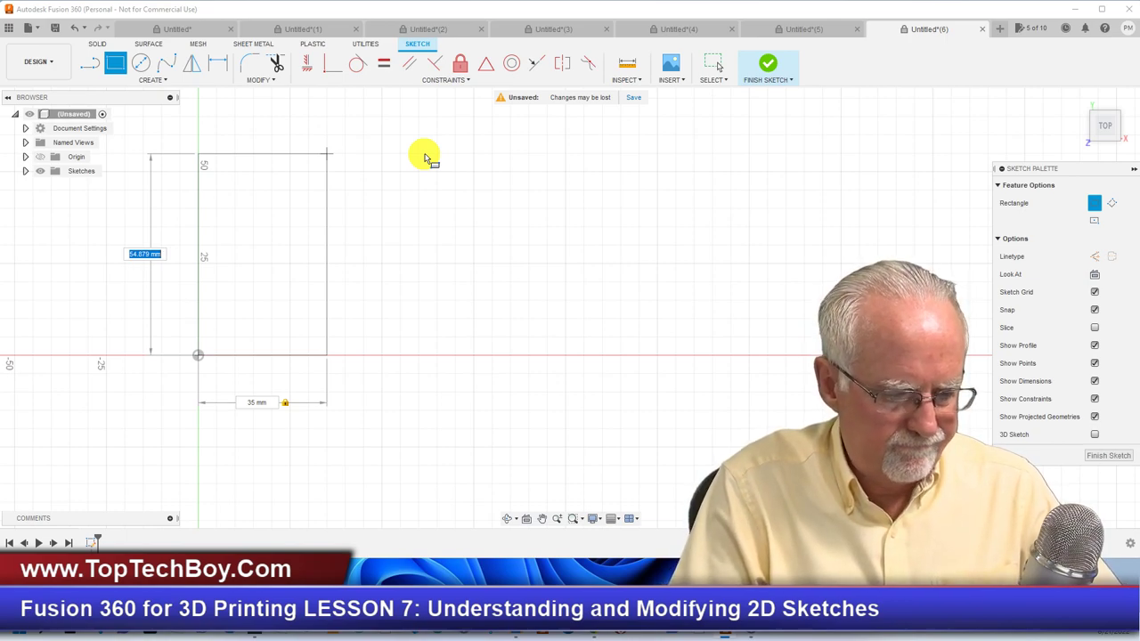
{"action": "type", "text": "50"}
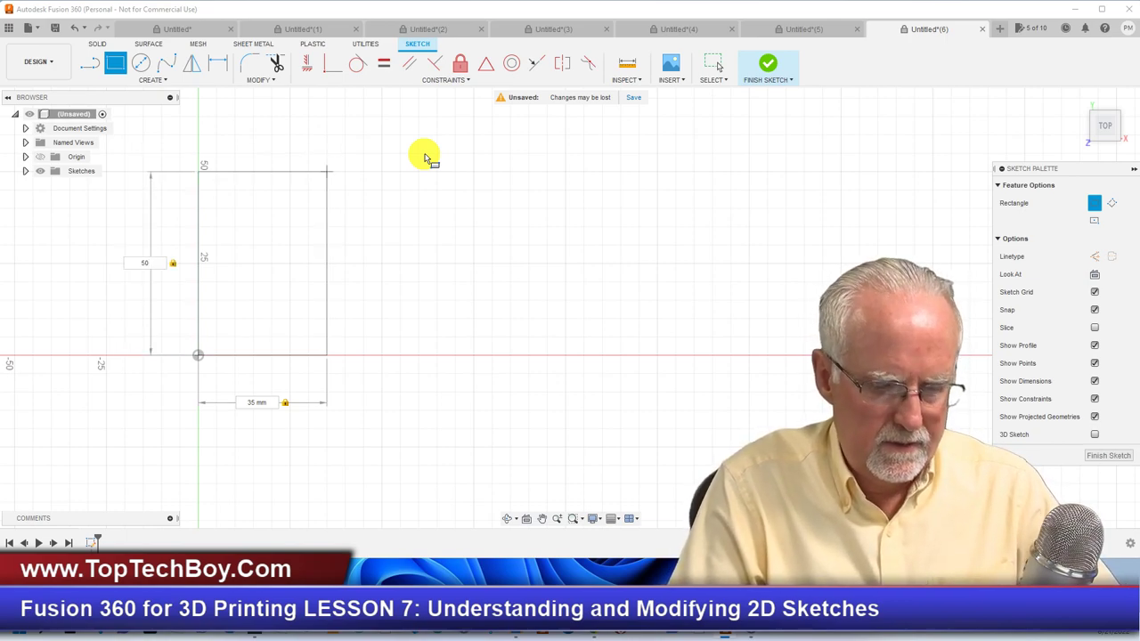
{"action": "key", "text": "Return"}
{"action": "key", "text": "Escape"}
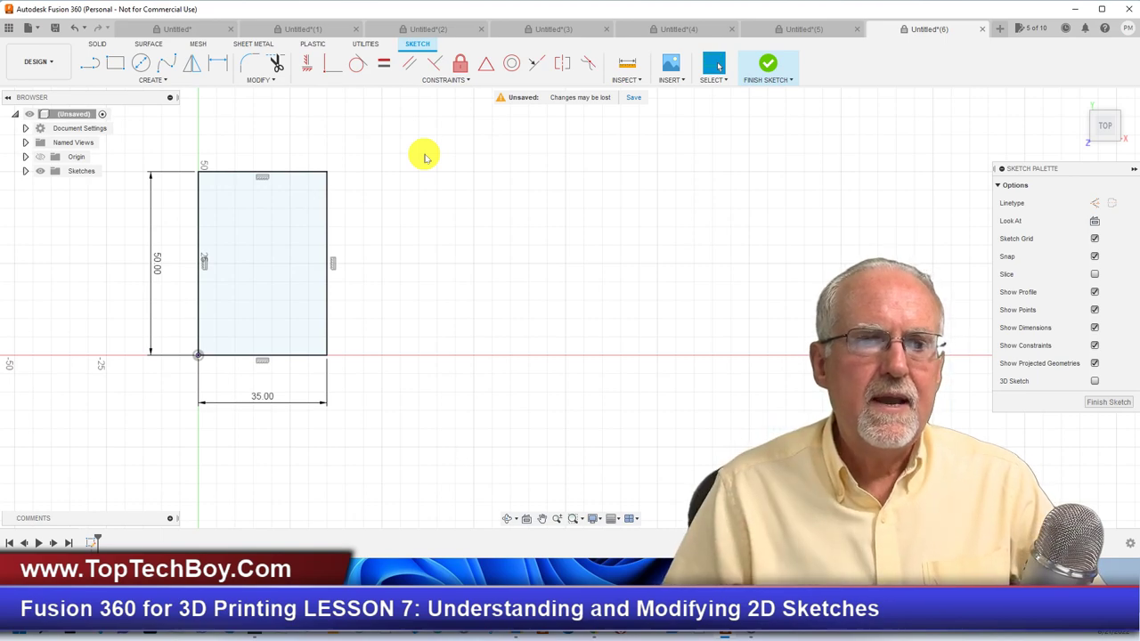
{"action": "left_click", "coordinate": [25, 171]}
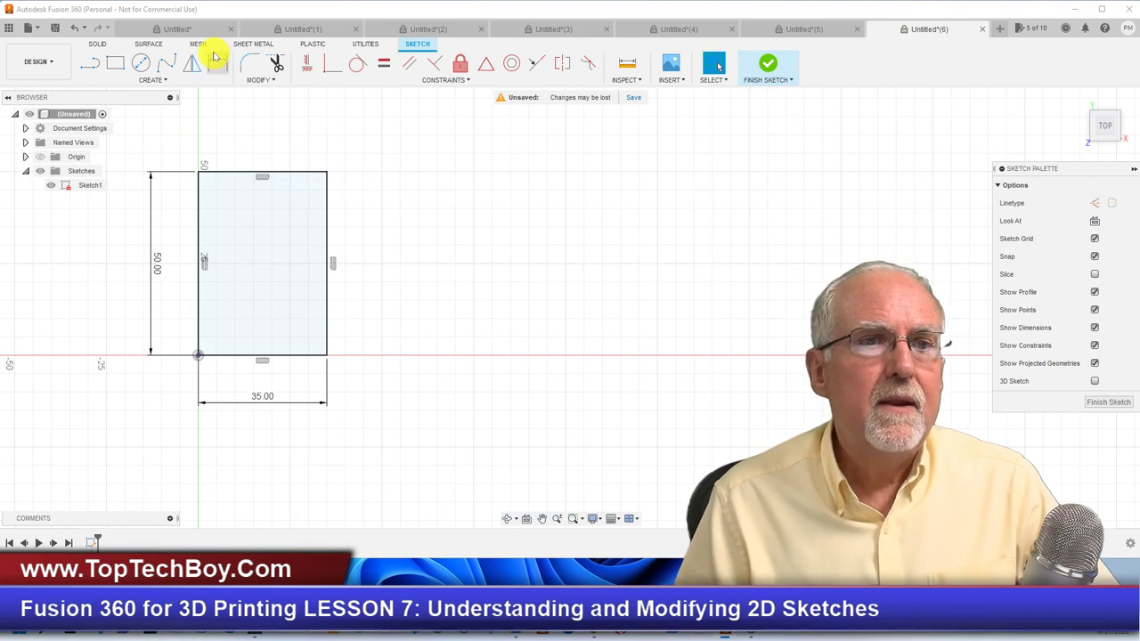
Apply a 2 mm equal-distance chamfer to the rectangle's upper-right corner, and undo the chamfer
{"action": "left_click", "coordinate": [279, 82]}
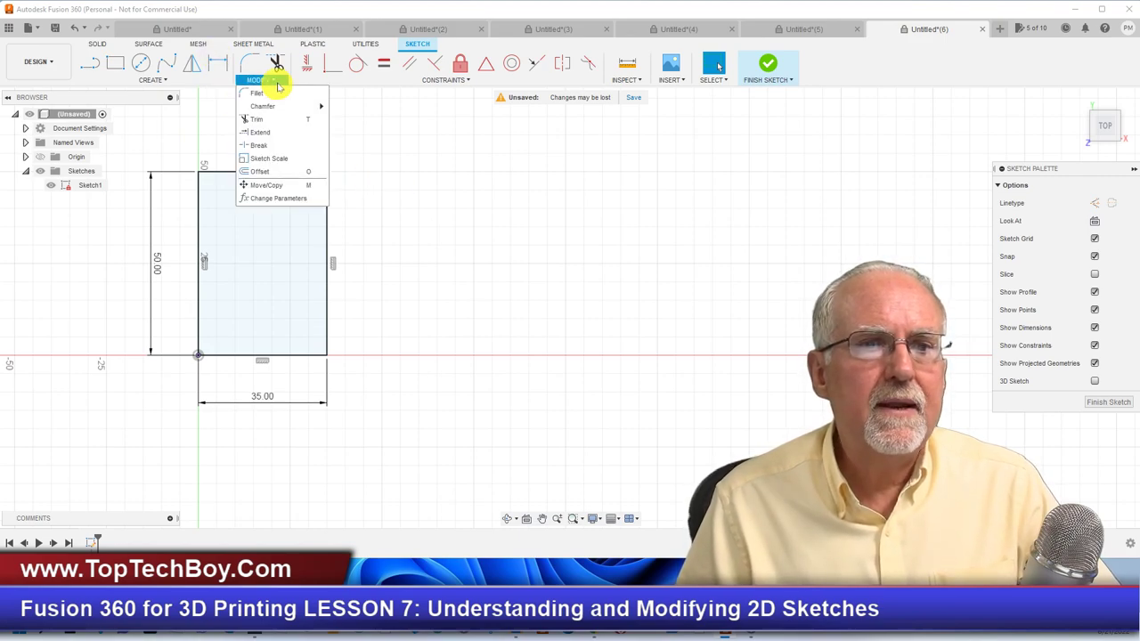
{"action": "mouse_move", "coordinate": [316, 106]}
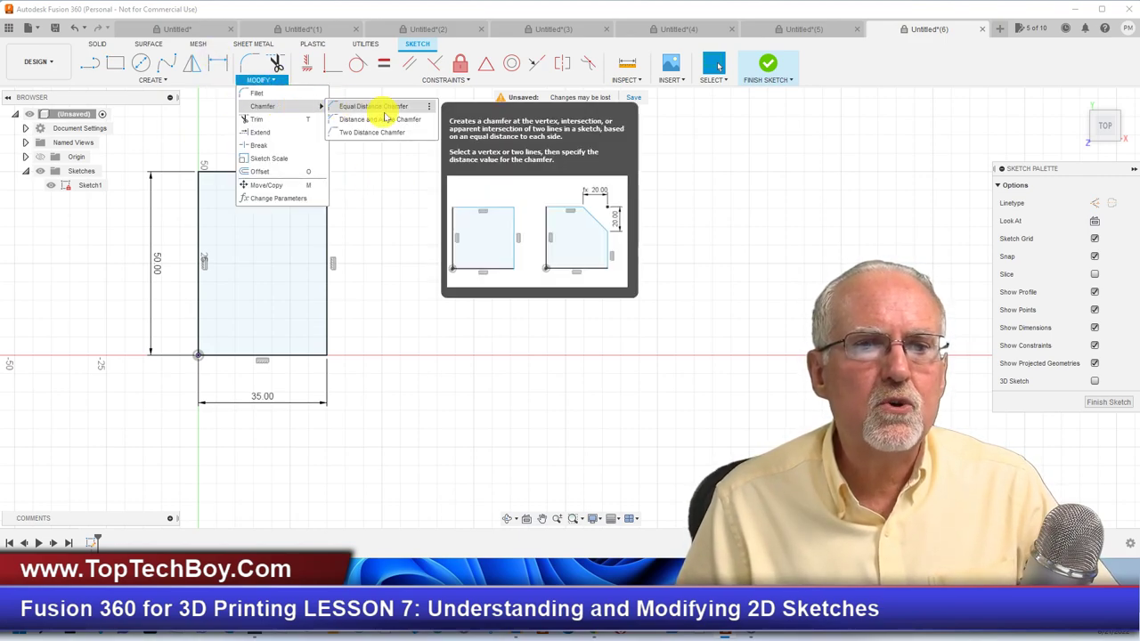
{"action": "left_click", "coordinate": [382, 110]}
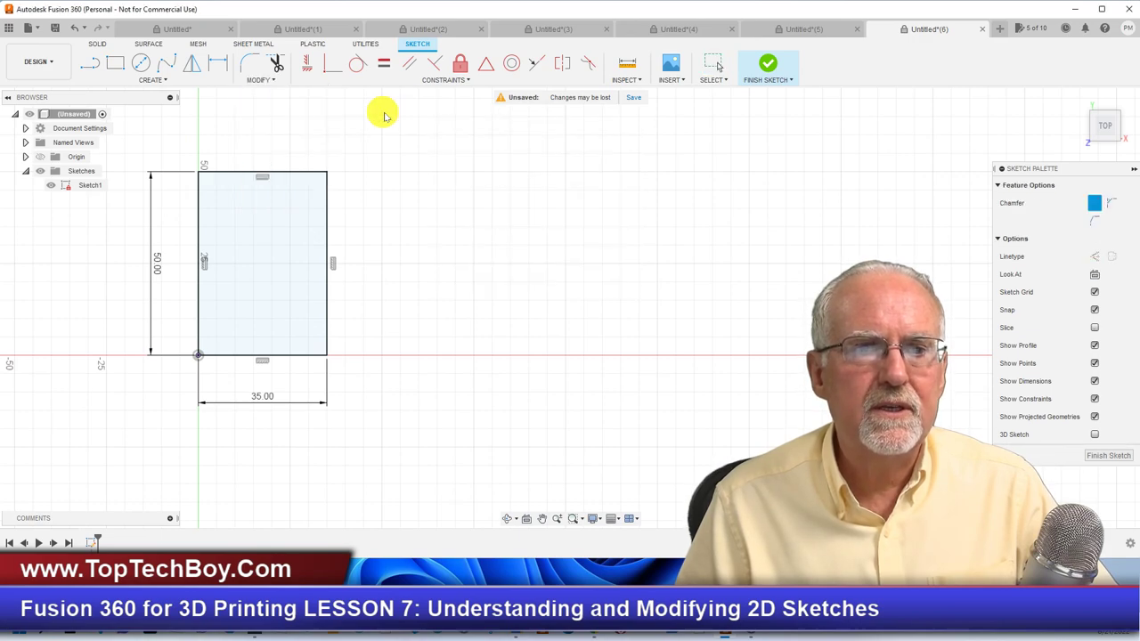
{"action": "left_click", "coordinate": [240, 174]}
{"action": "left_click", "coordinate": [326, 228]}
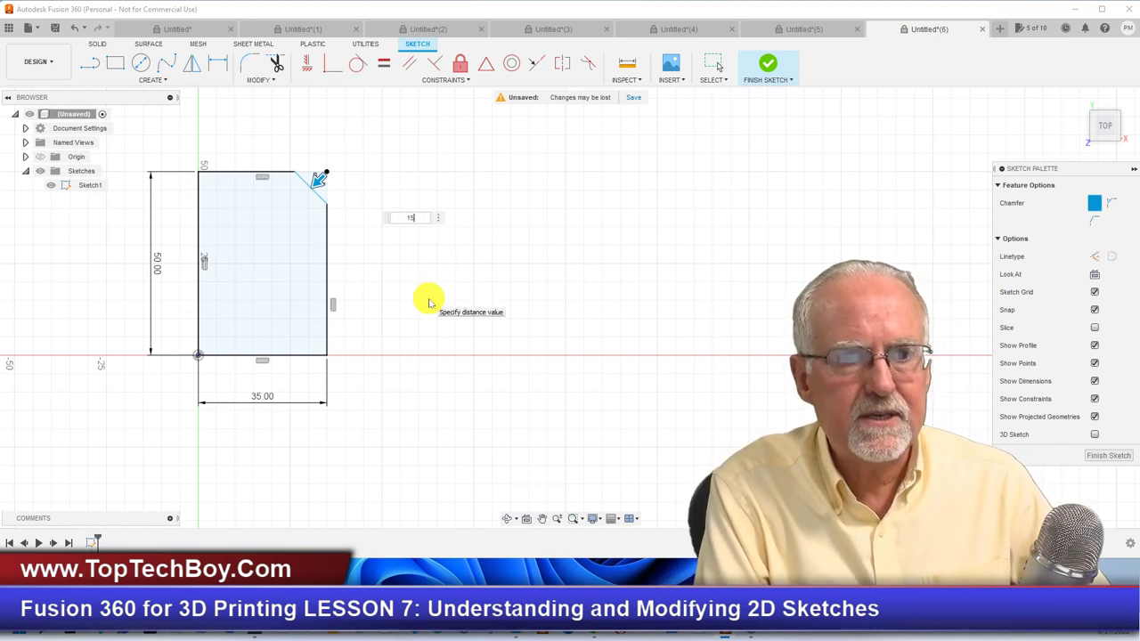
{"action": "key", "text": "Return"}
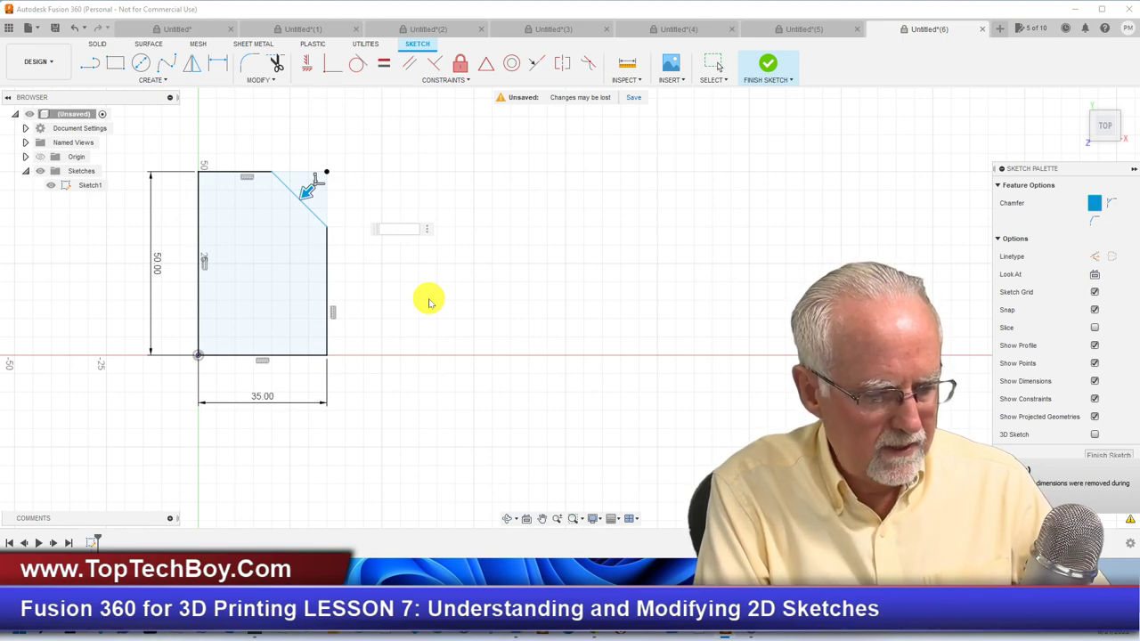
{"action": "key", "text": "Return"}
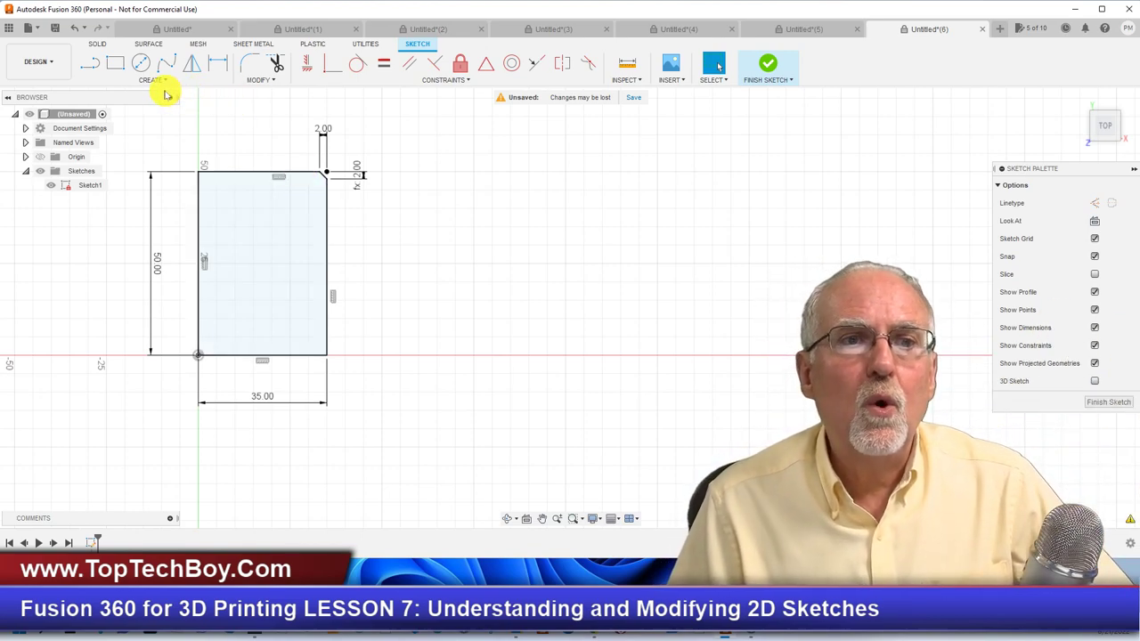
{"action": "left_click", "coordinate": [75, 28]}
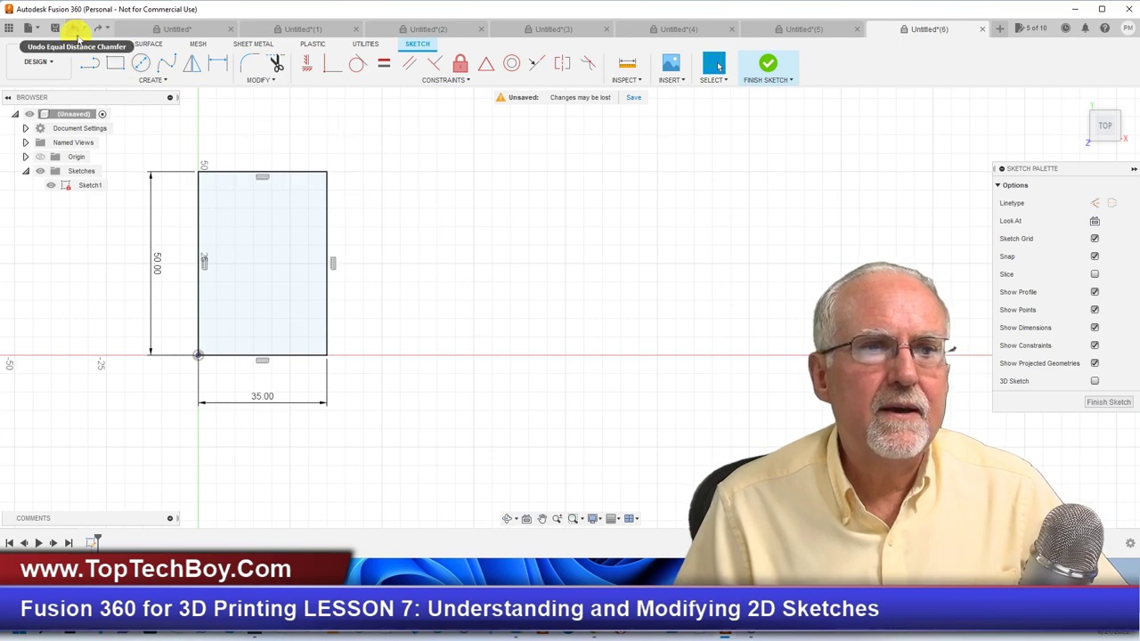
Apply a two-distance chamfer to the rectangle's upper-right corner, 3 mm along the top edge and 12 mm down the right edge
{"action": "left_click", "coordinate": [267, 83]}
{"action": "mouse_move", "coordinate": [312, 107]}
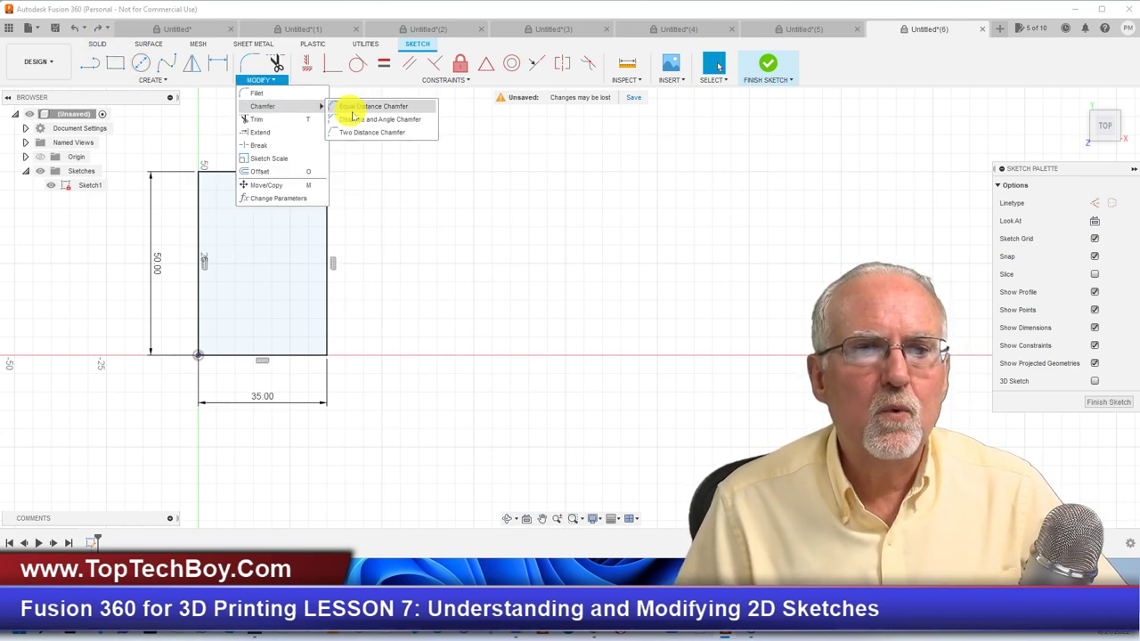
{"action": "left_click", "coordinate": [419, 134]}
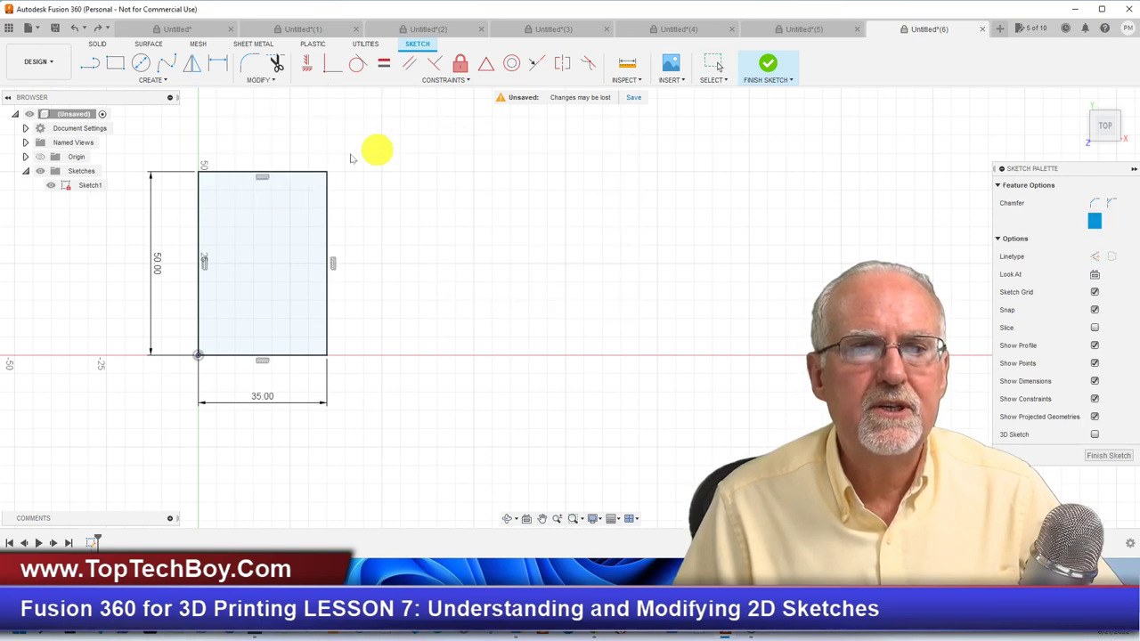
{"action": "left_click", "coordinate": [299, 174]}
{"action": "left_click", "coordinate": [327, 217]}
{"action": "left_click", "coordinate": [327, 218]}
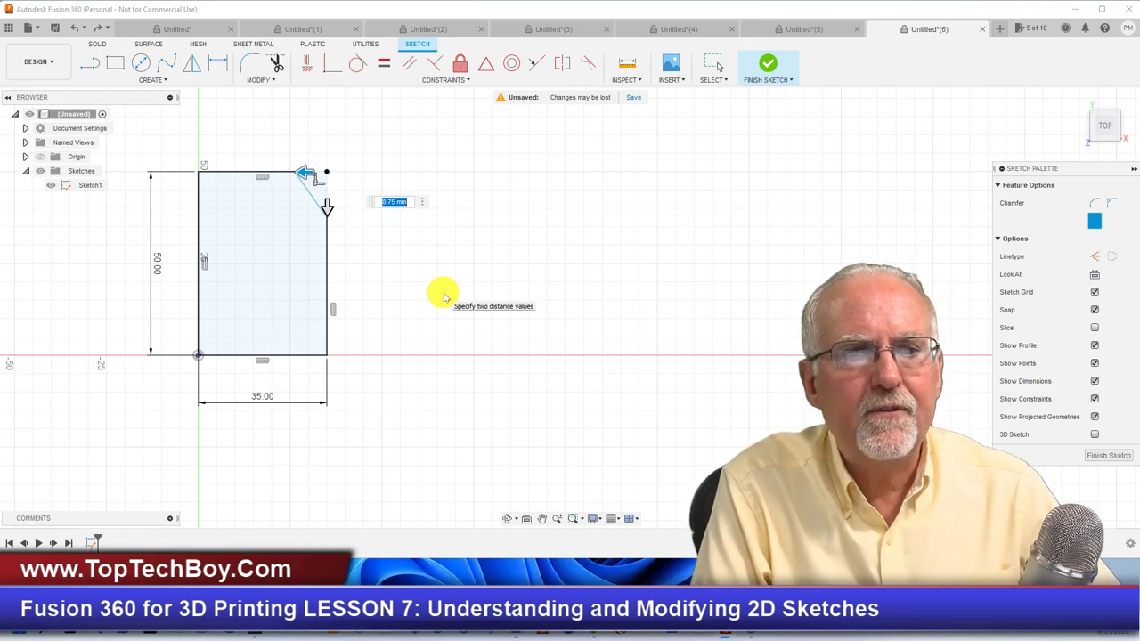
{"action": "key", "text": "Return"}
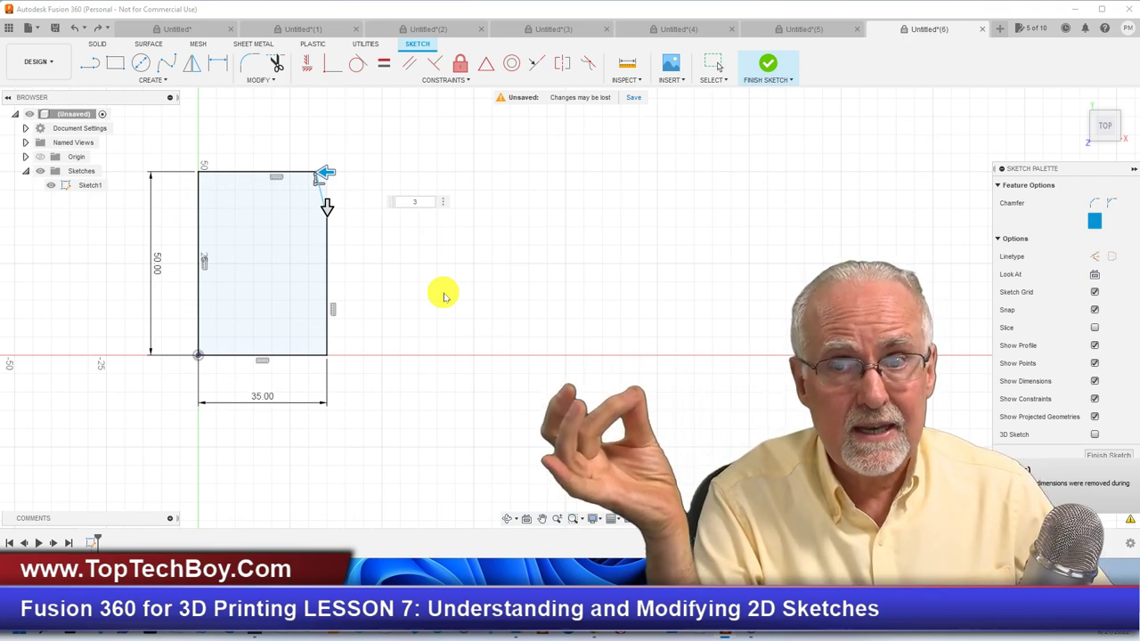
{"action": "key", "text": "Tab"}
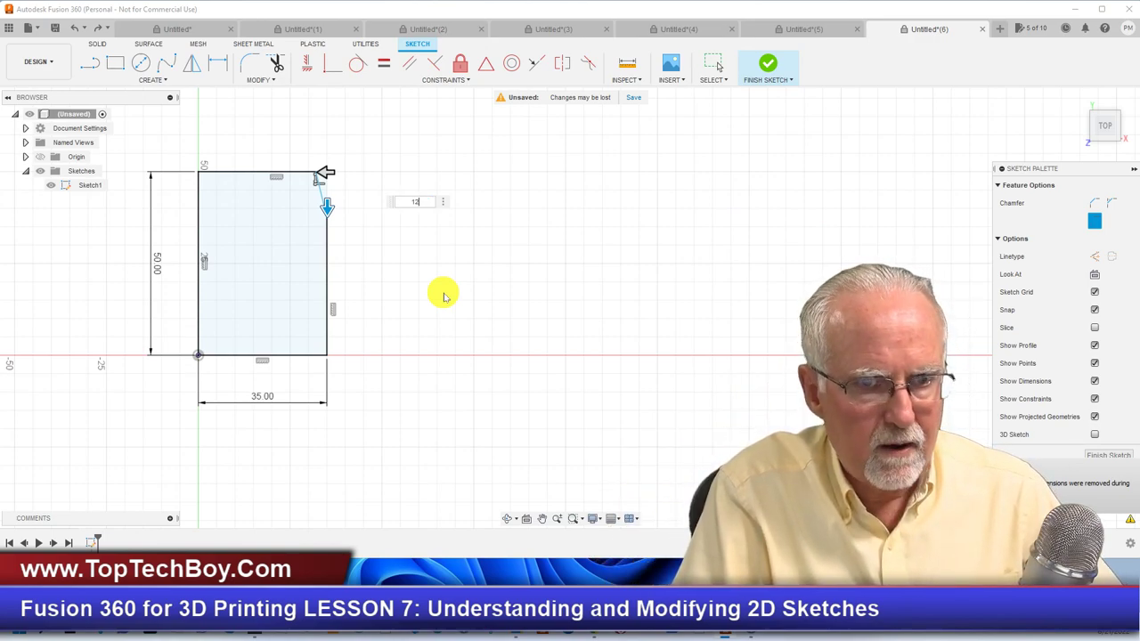
{"action": "key", "text": "Return"}
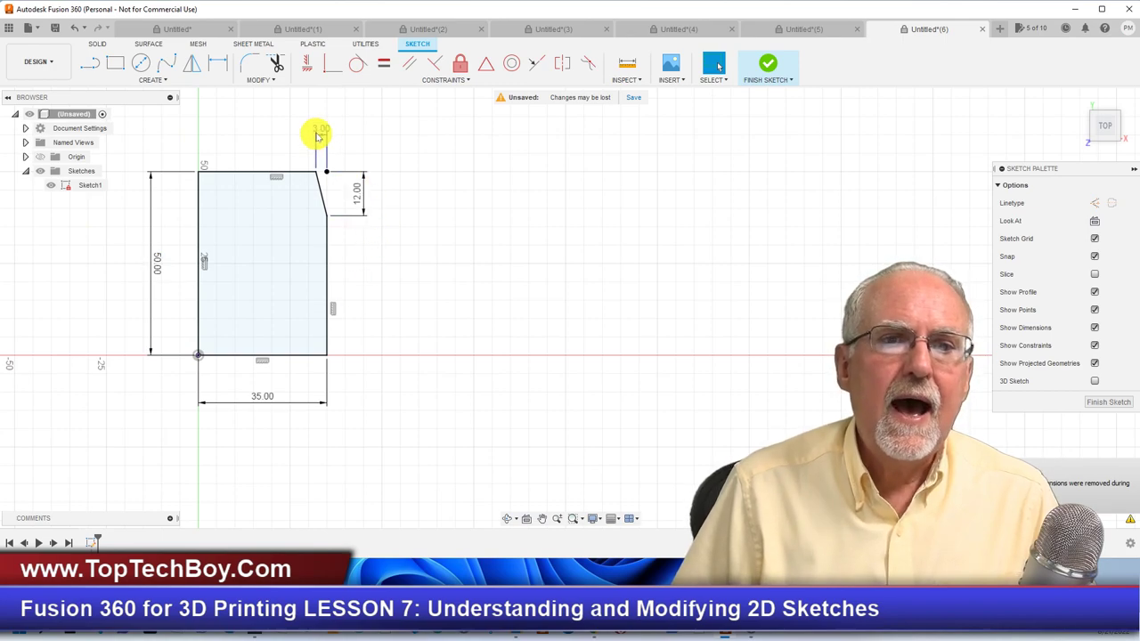
Set the chamfer's horizontal distance to 6 mm and its vertical distance to 18 mm
{"action": "double_click", "coordinate": [323, 132]}
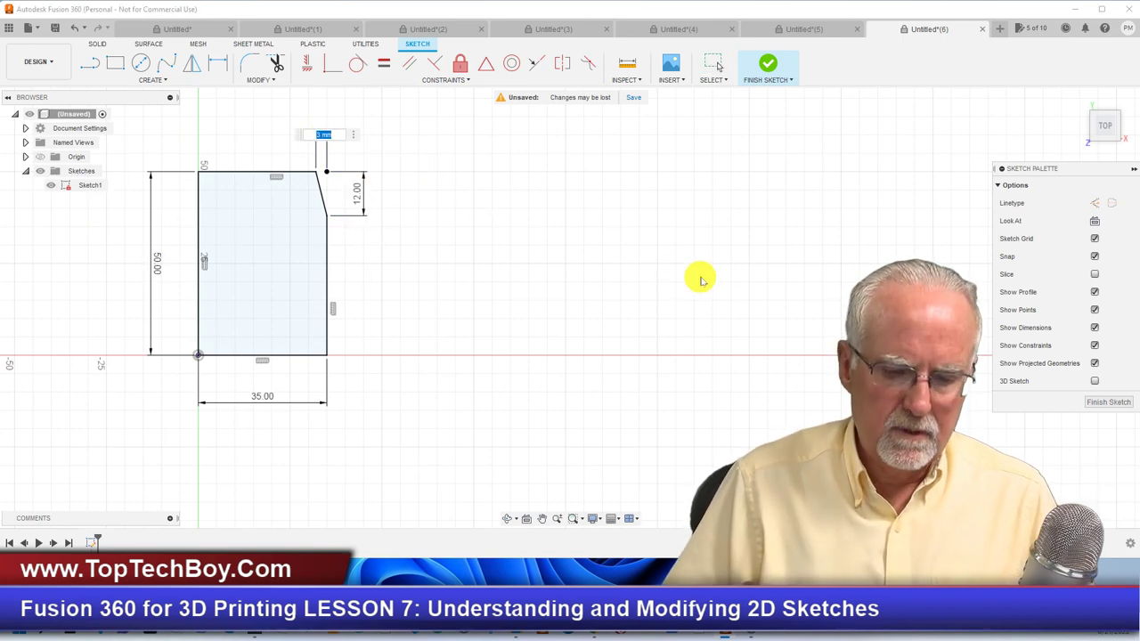
{"action": "key", "text": "Return"}
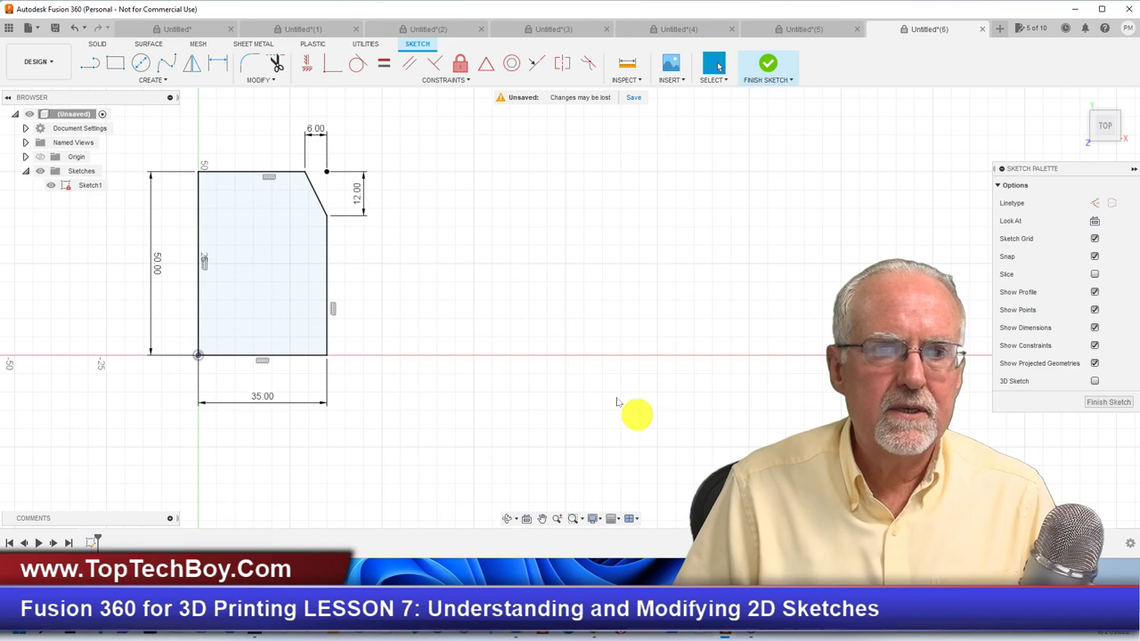
{"action": "double_click", "coordinate": [356, 200]}
{"action": "key", "text": "Return"}
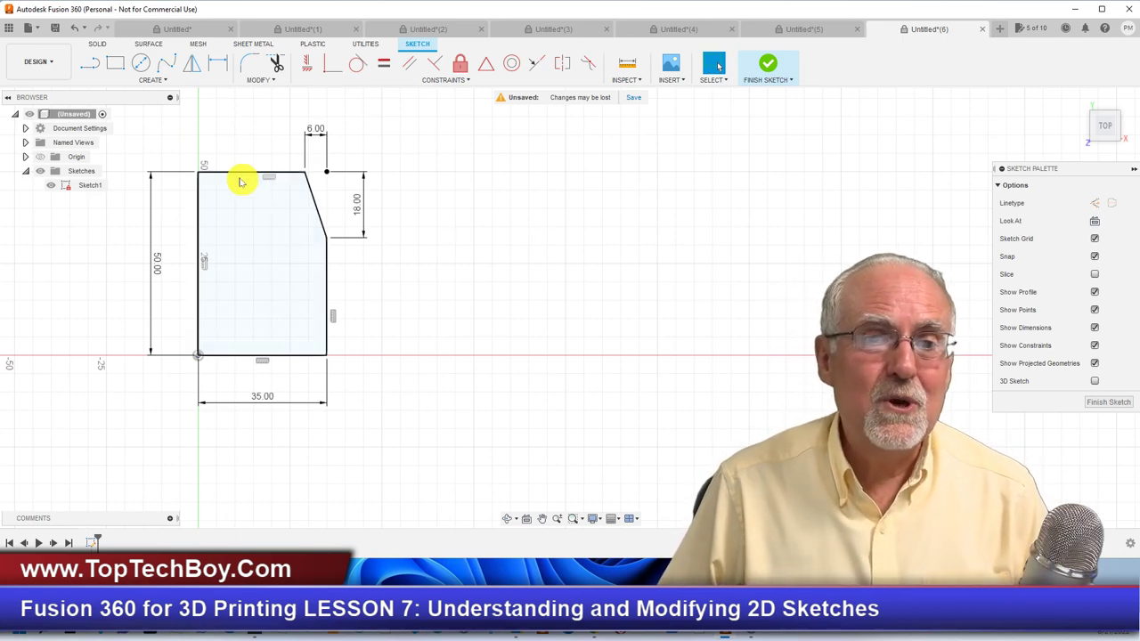
Delete the entire chamfered rectangle from the sketch, including its dimensions
{"action": "left_click_drag", "start_coordinate": [121, 112], "coordinate": [500, 437]}
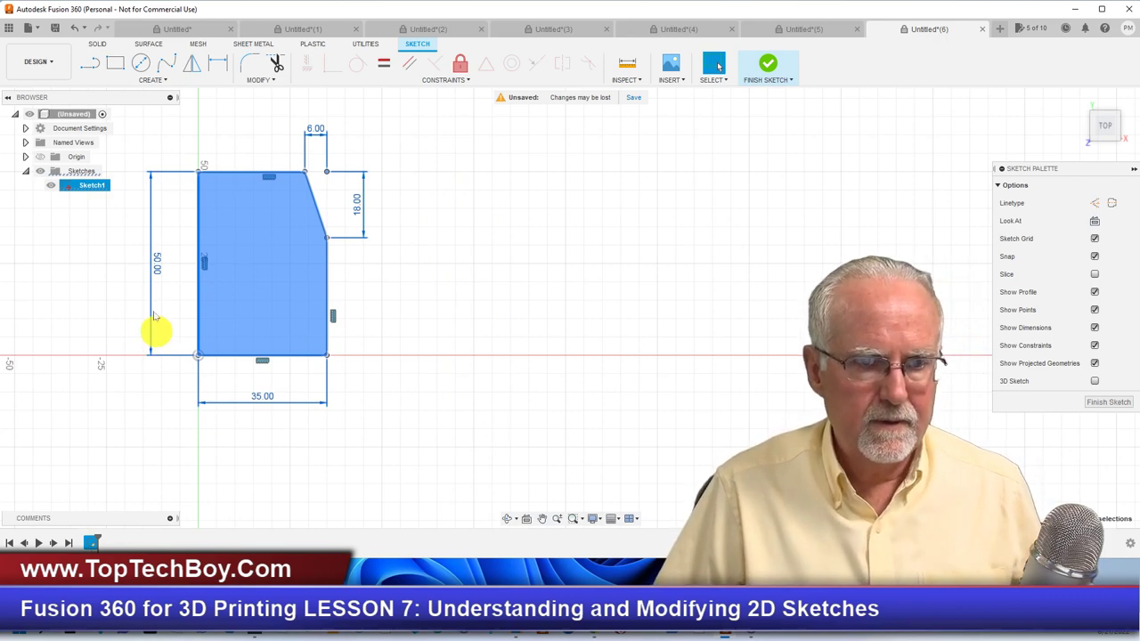
{"action": "mouse_move", "coordinate": [126, 117]}
{"action": "left_mouse_down"}
{"action": "mouse_move", "coordinate": [435, 412]}
{"action": "mouse_move", "coordinate": [455, 459]}
{"action": "left_mouse_up"}
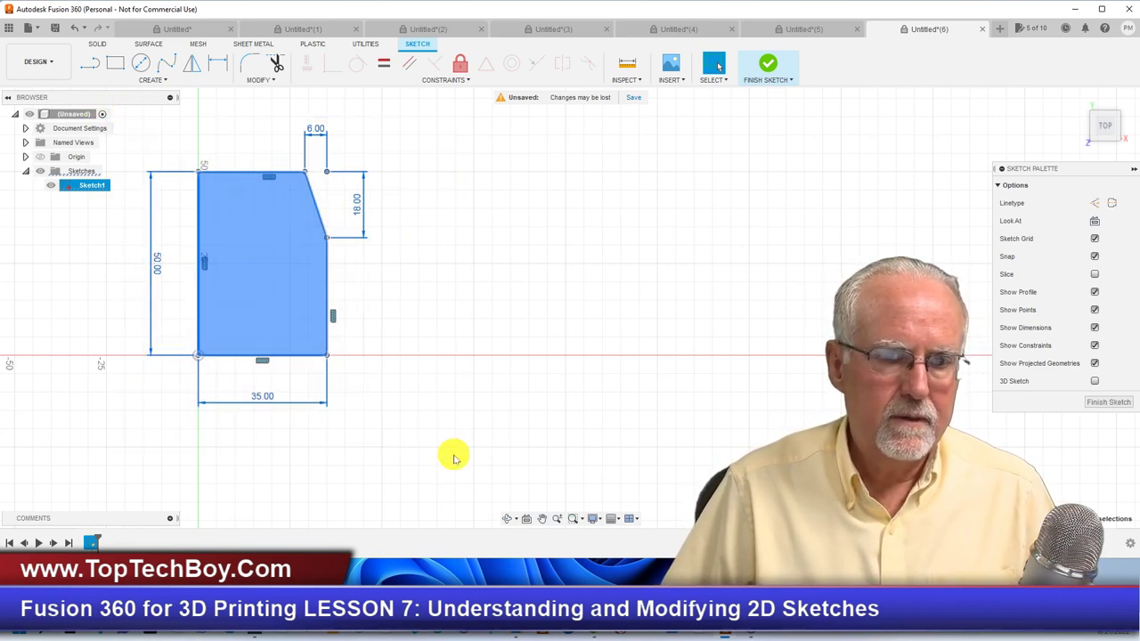
{"action": "key", "text": "Delete"}
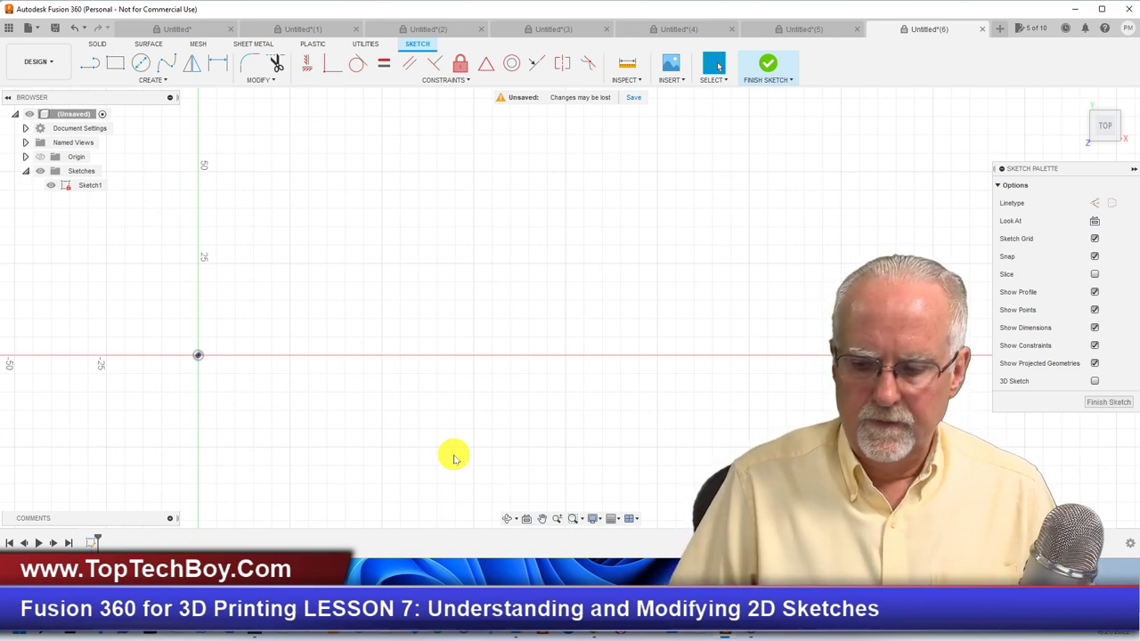
{"action": "left_click", "coordinate": [279, 81]}
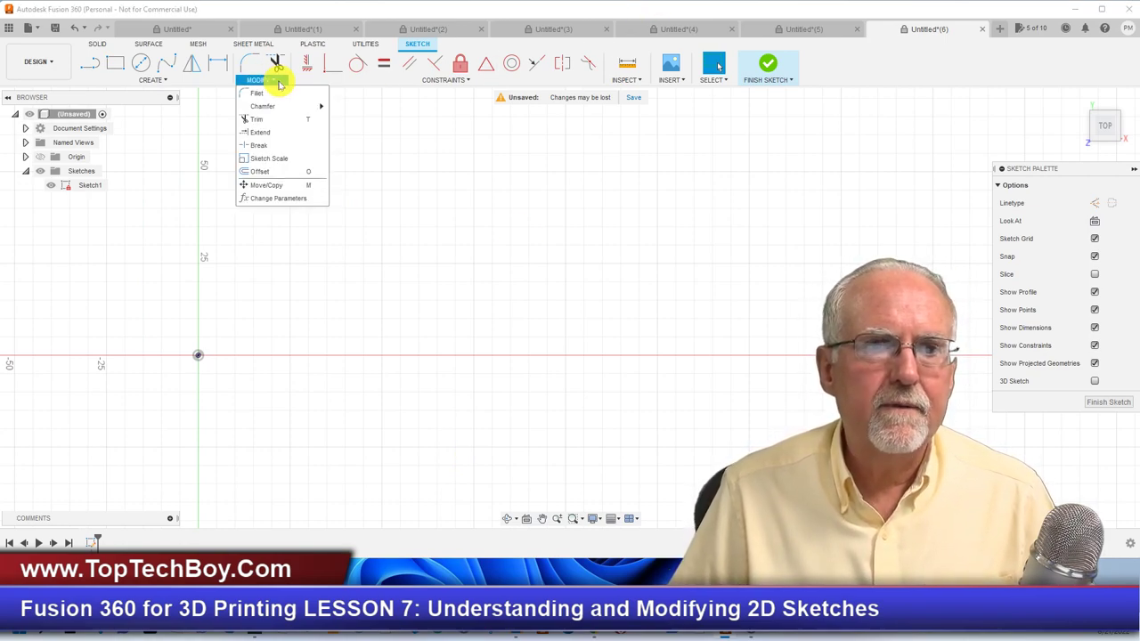
{"action": "mouse_move", "coordinate": [289, 107]}
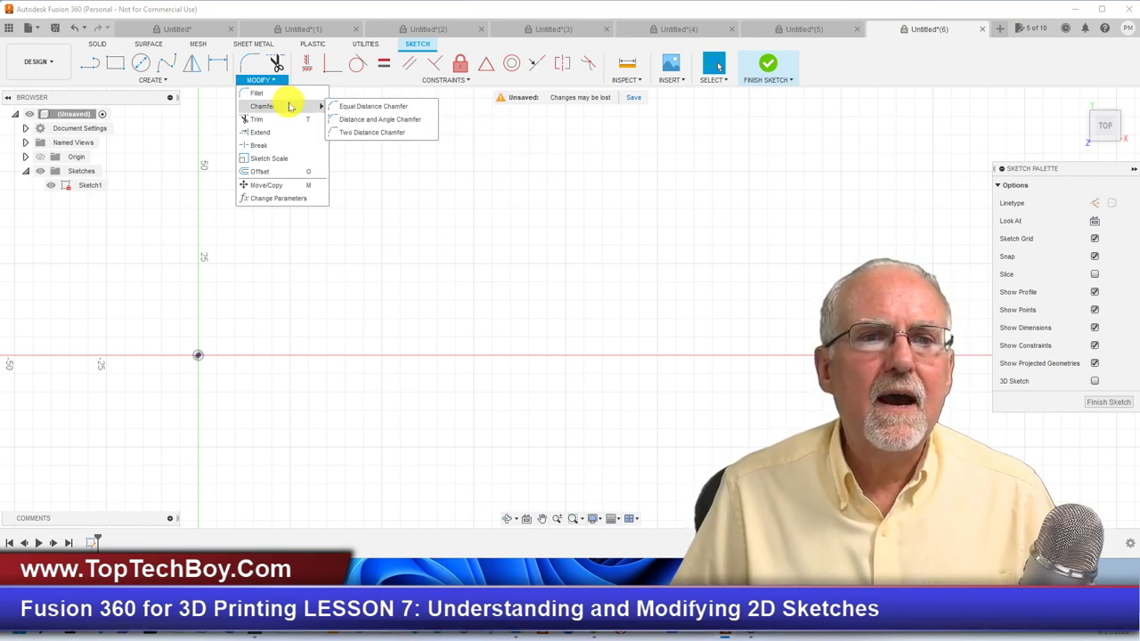
{"action": "left_click", "coordinate": [487, 311]}
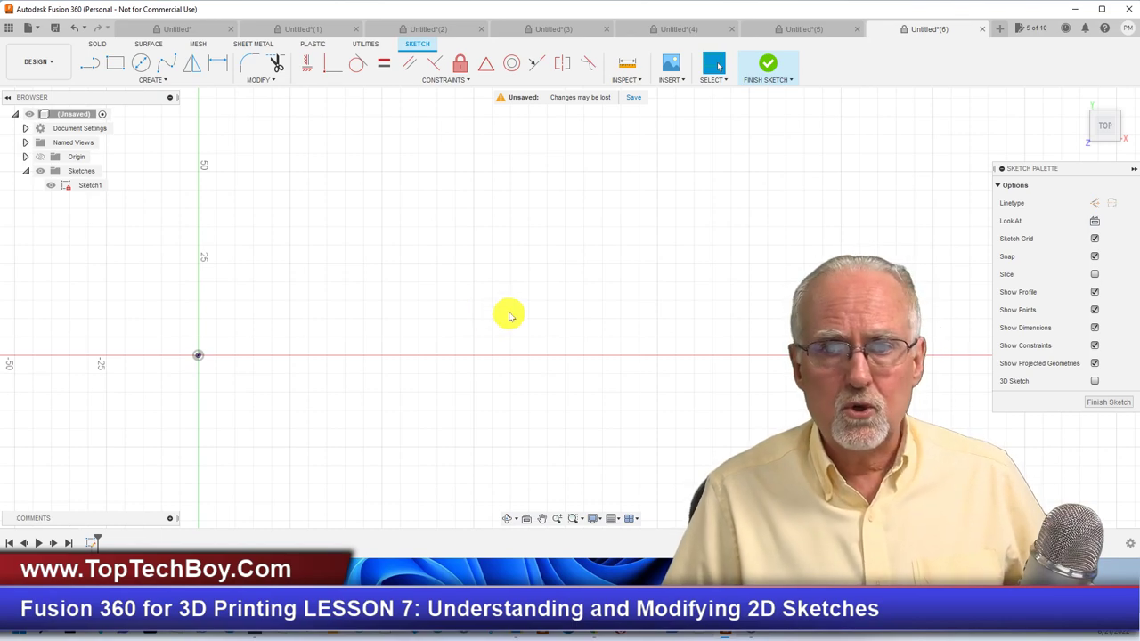
Sketch a center-diameter circle of 25 mm centred on the origin
{"action": "left_click", "coordinate": [141, 63]}
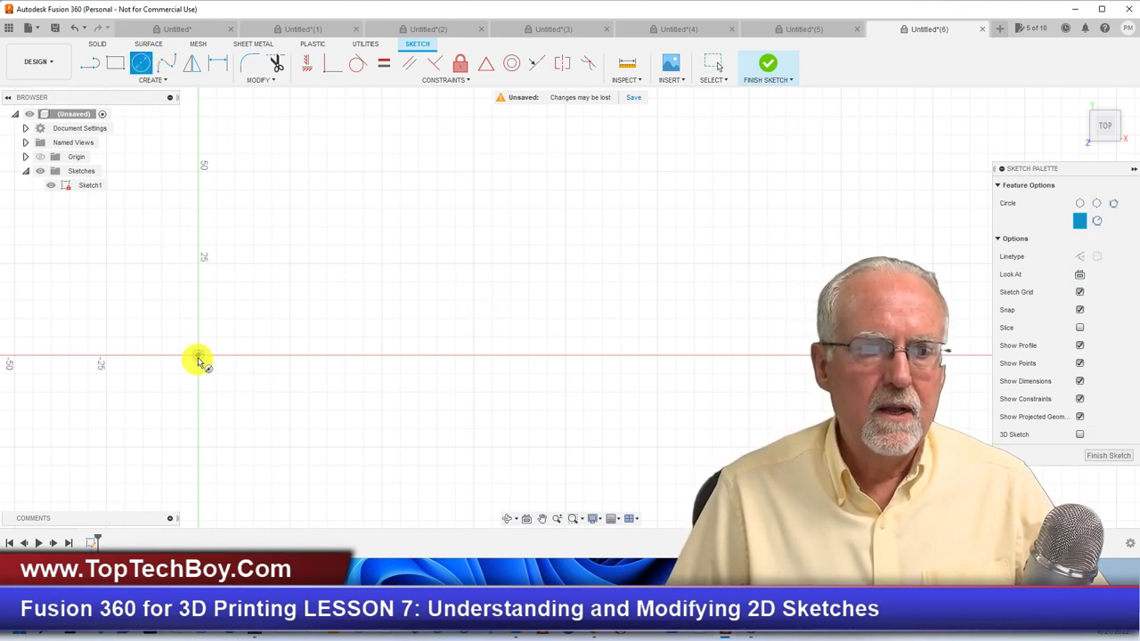
{"action": "left_click", "coordinate": [199, 358]}
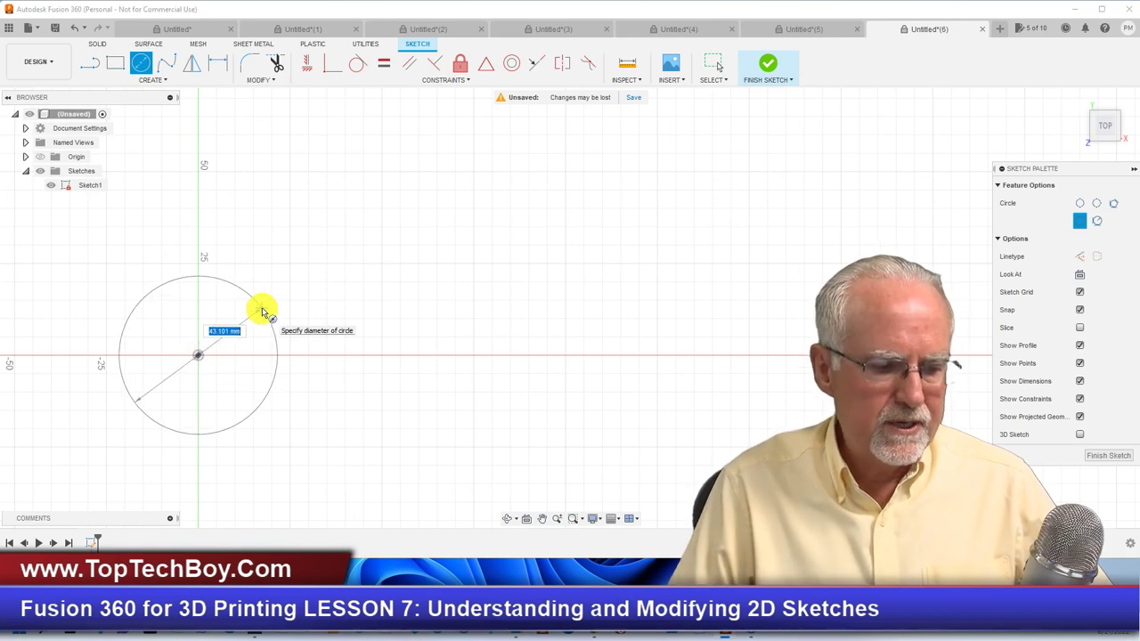
{"action": "type", "text": "25"}
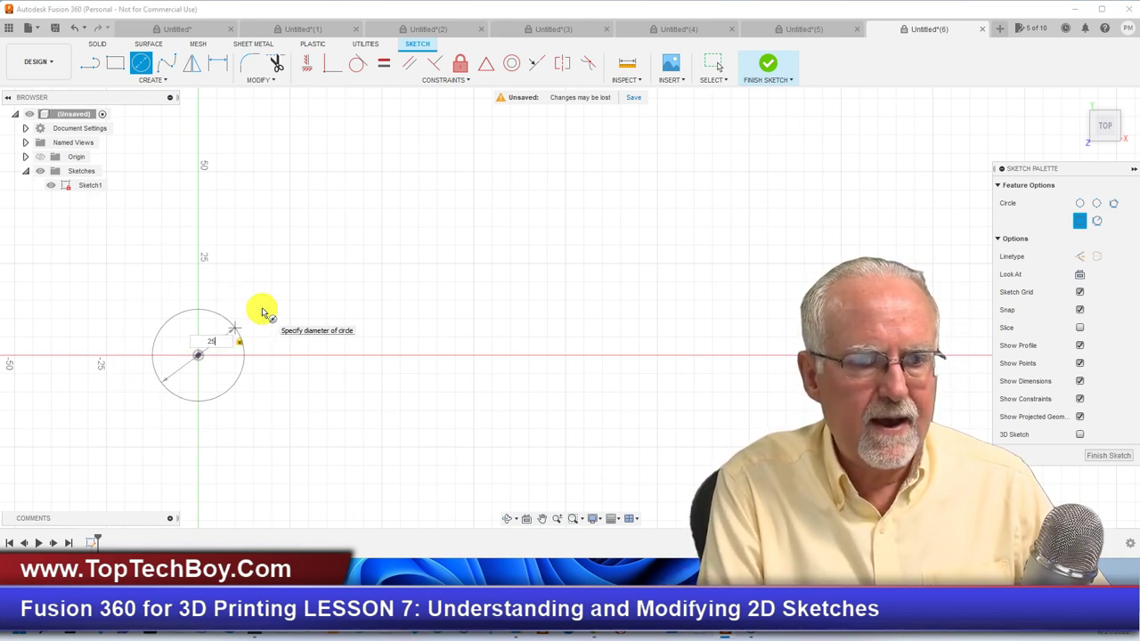
{"action": "key", "text": "Return"}
{"action": "key", "text": "Escape"}
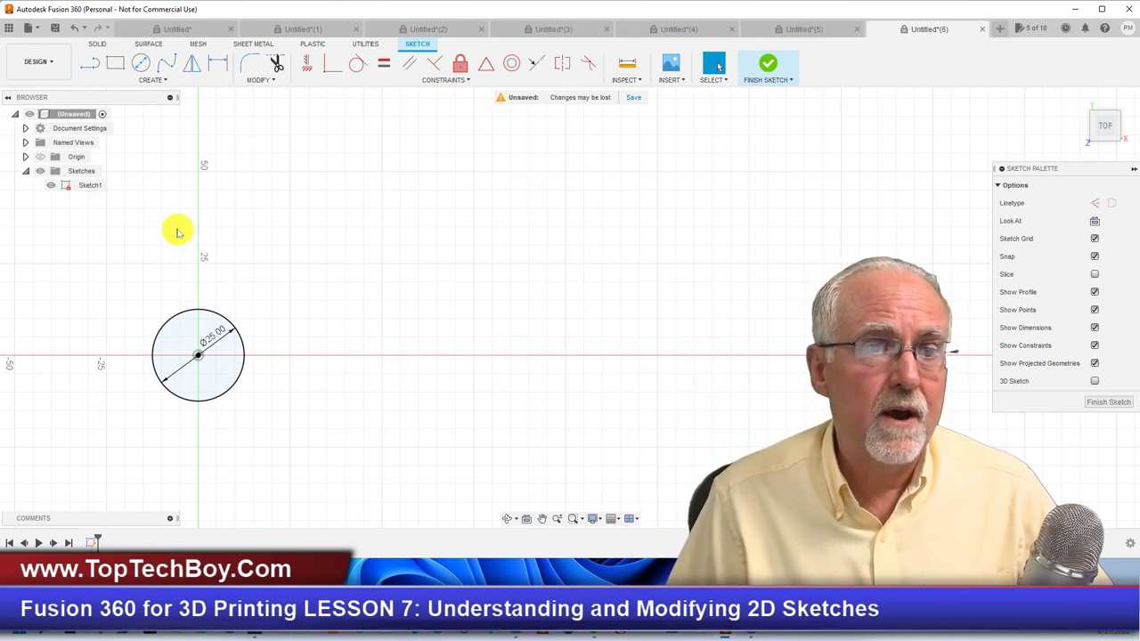
Draw a horizontal construction line 50 mm long from the origin toward the right
{"action": "left_click", "coordinate": [92, 66]}
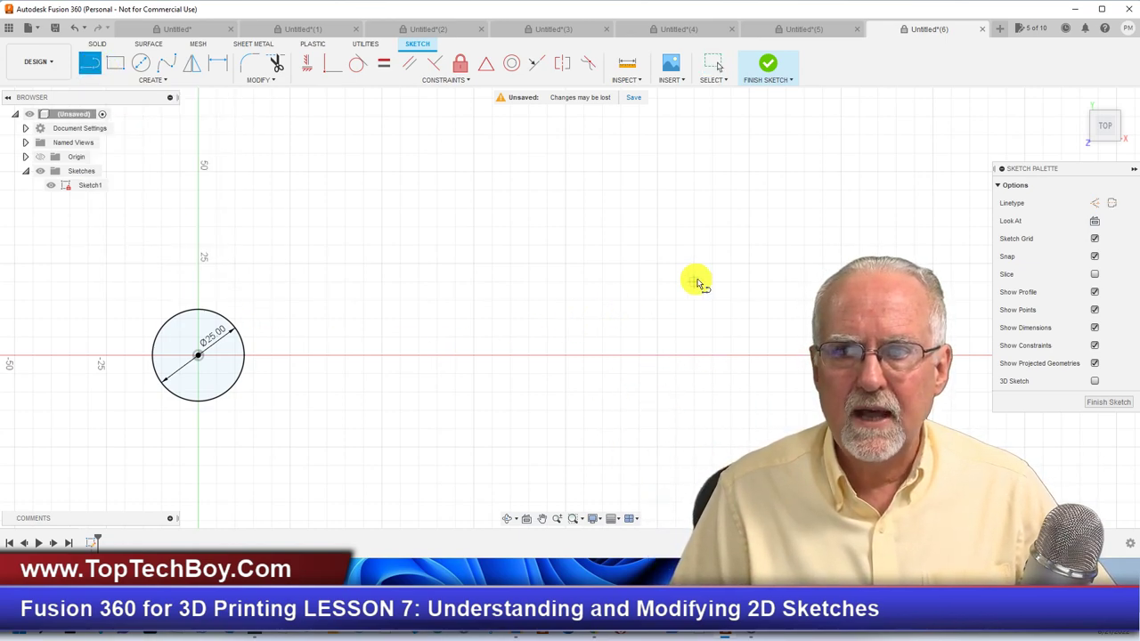
{"action": "left_click", "coordinate": [1096, 204]}
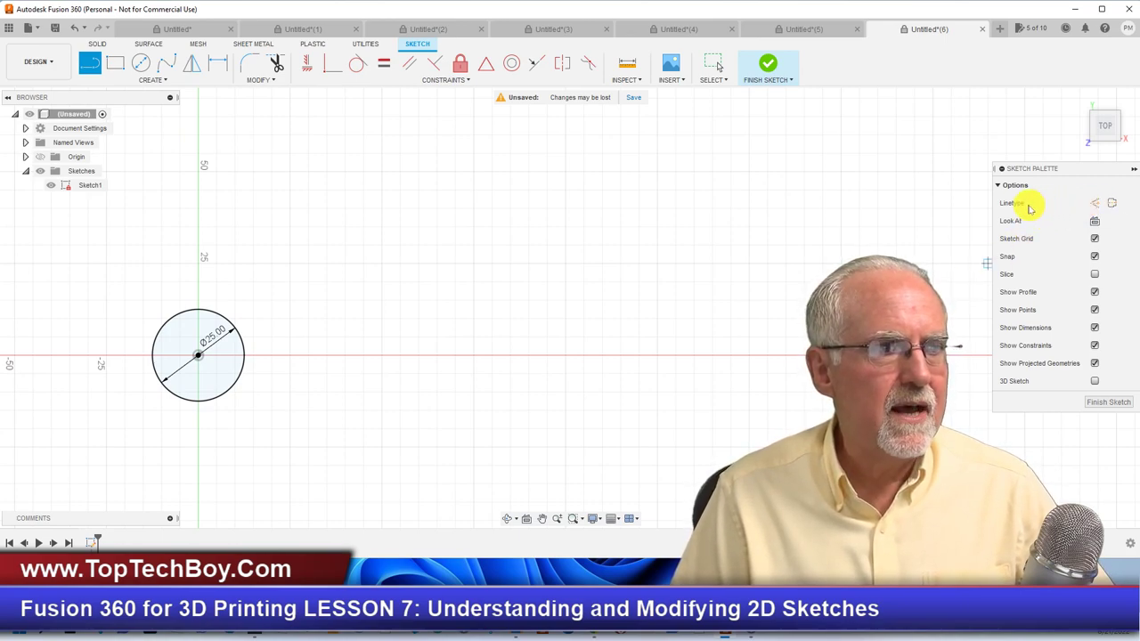
{"action": "left_click", "coordinate": [1095, 204]}
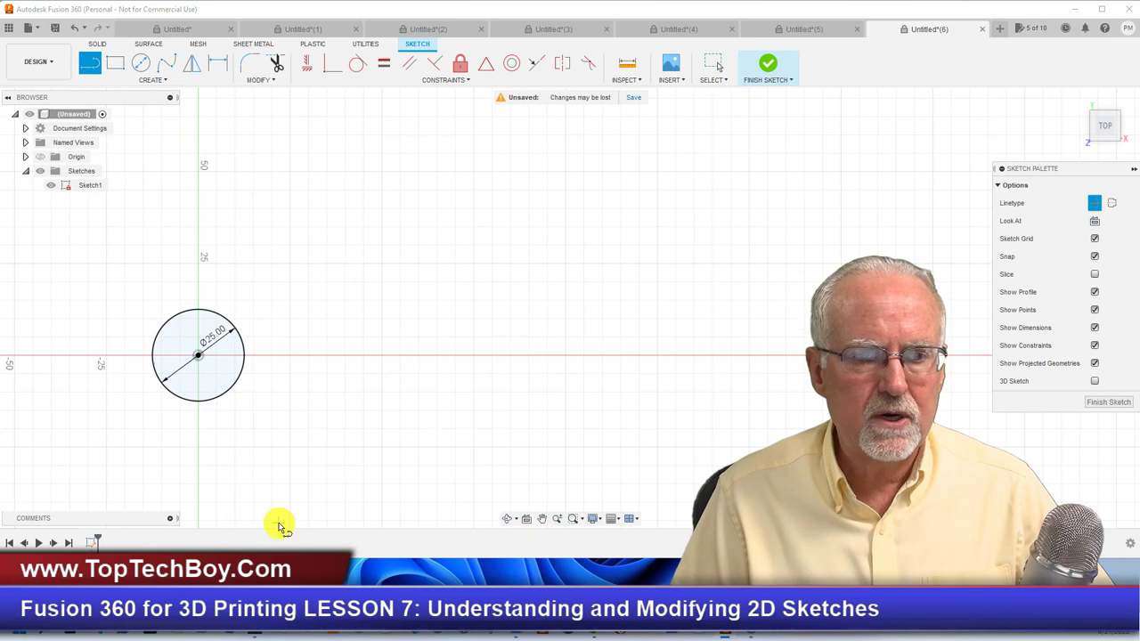
{"action": "left_click", "coordinate": [197, 359]}
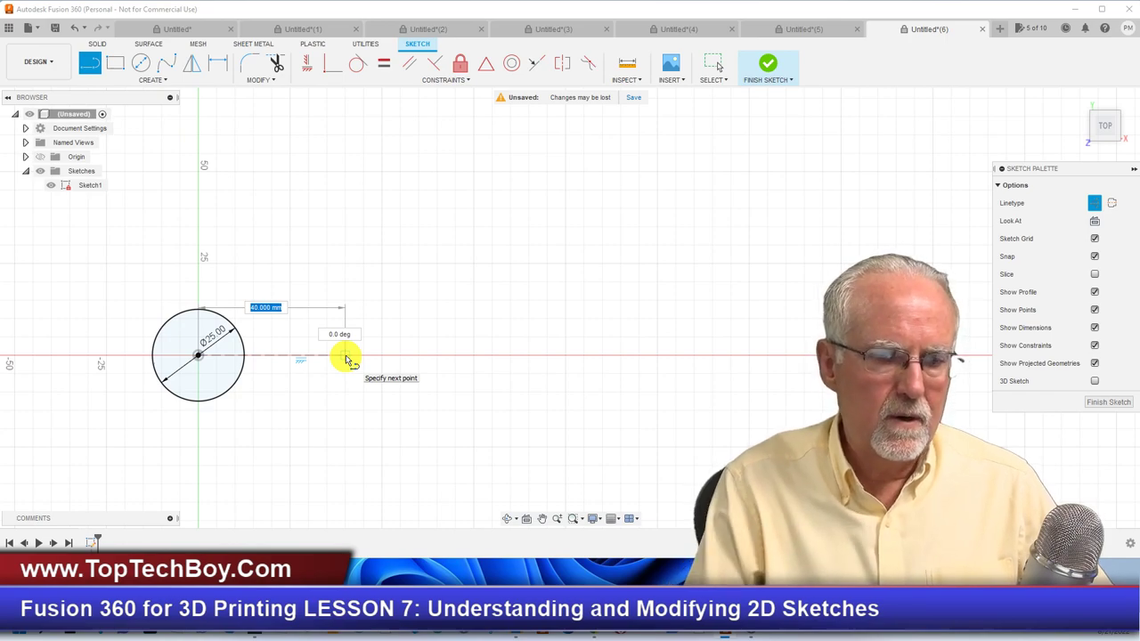
{"action": "type", "text": "5"}
{"action": "key", "text": "Tab"}
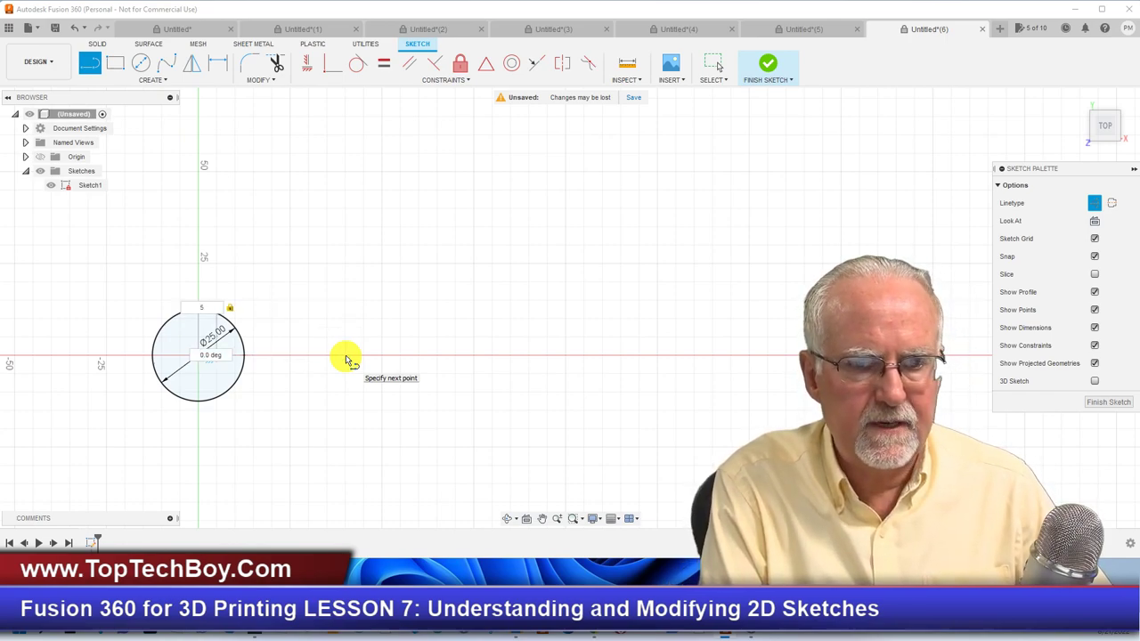
{"action": "key", "text": "Return"}
{"action": "key", "text": "Escape"}
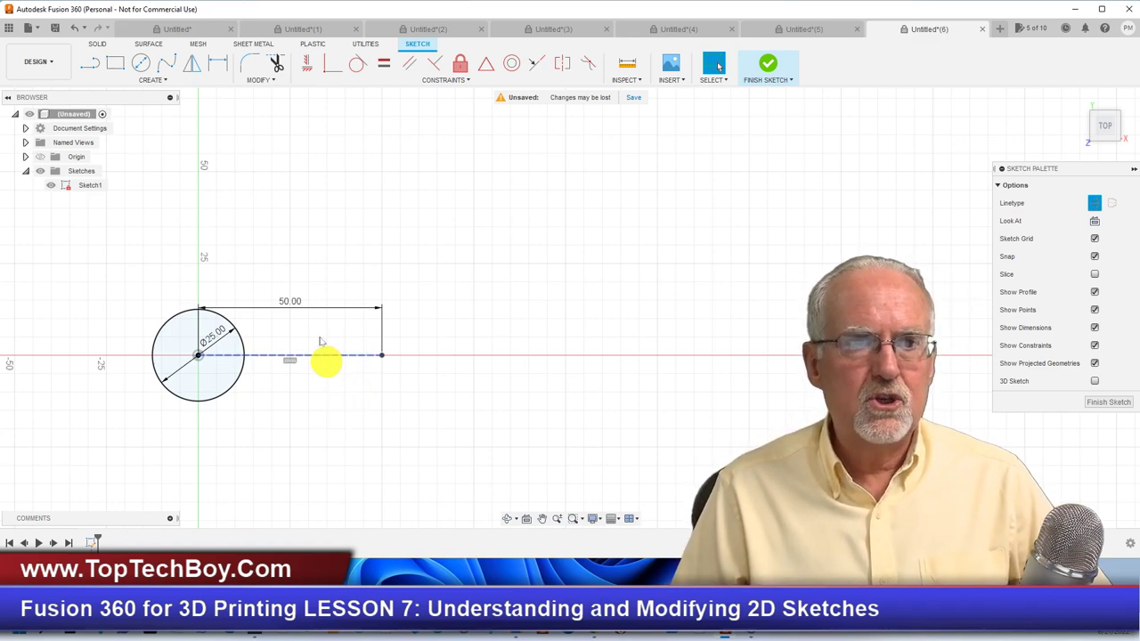
Sketch a center-diameter circle of 60 mm centred on the construction line's right endpoint
{"action": "left_click", "coordinate": [141, 61]}
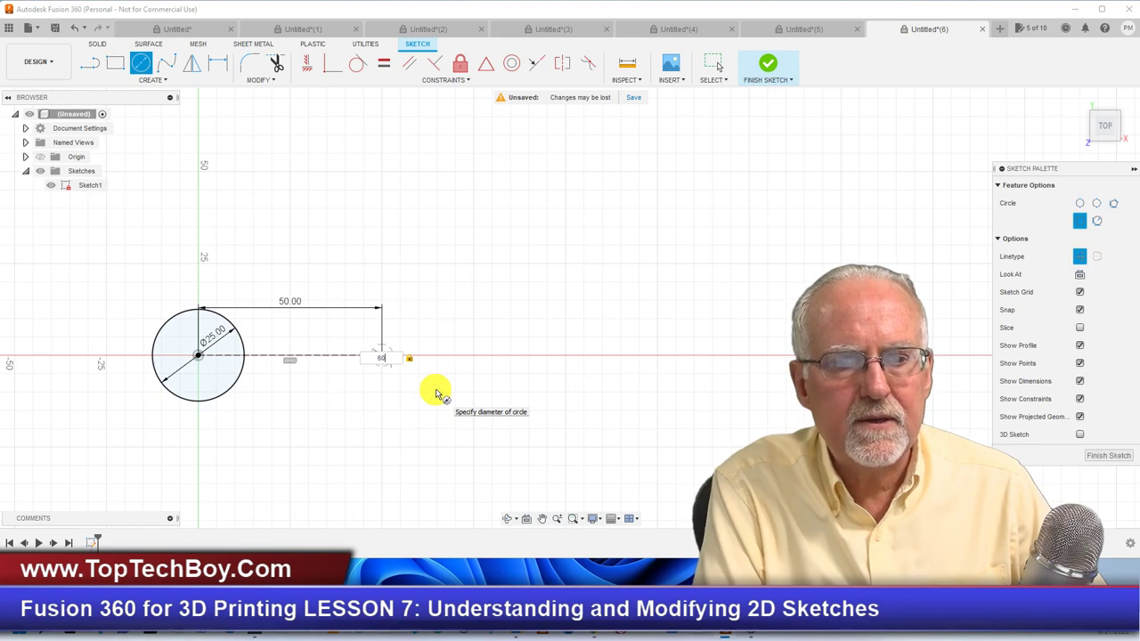
{"action": "key", "text": "Return"}
{"action": "key", "text": "Escape"}
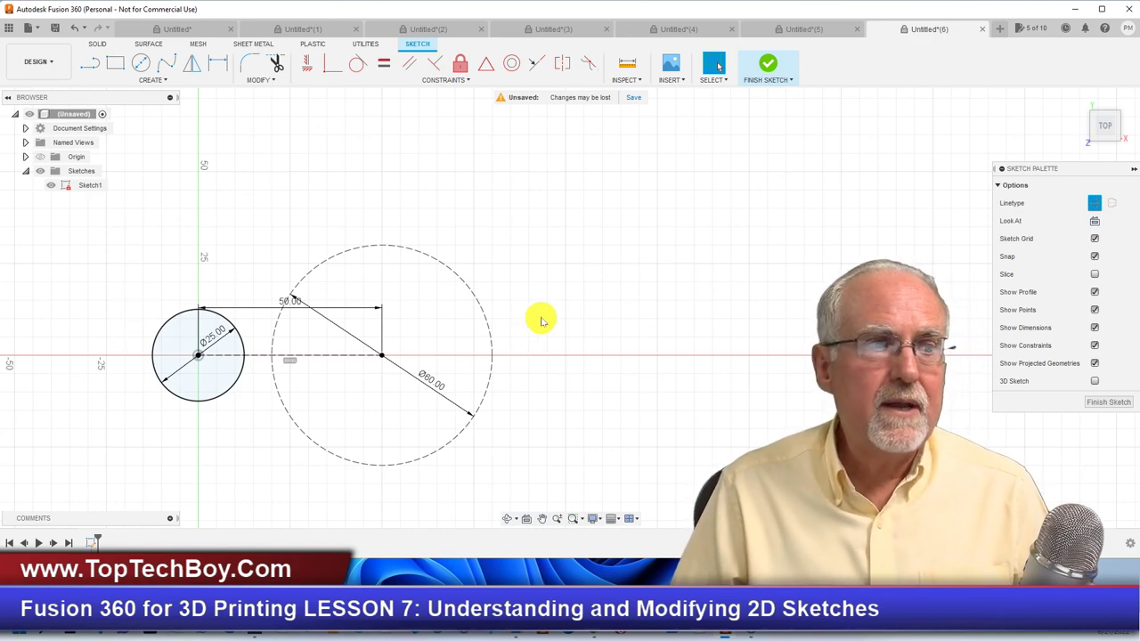
Convert the 60 mm circle from construction to normal geometry
{"action": "left_click", "coordinate": [1095, 202]}
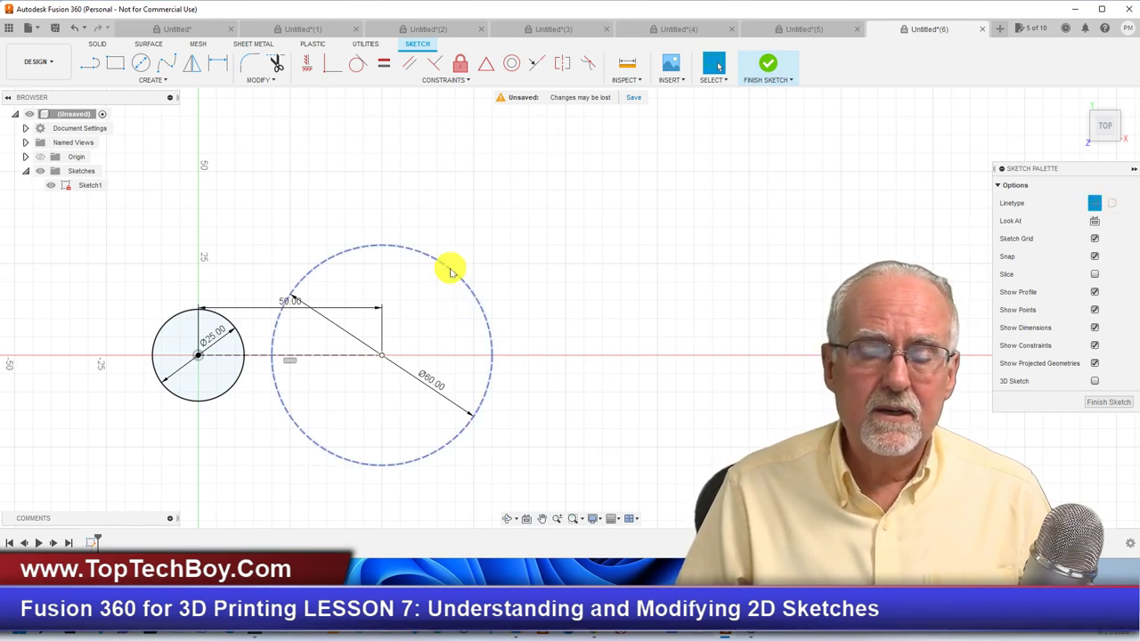
{"action": "left_click", "coordinate": [387, 250]}
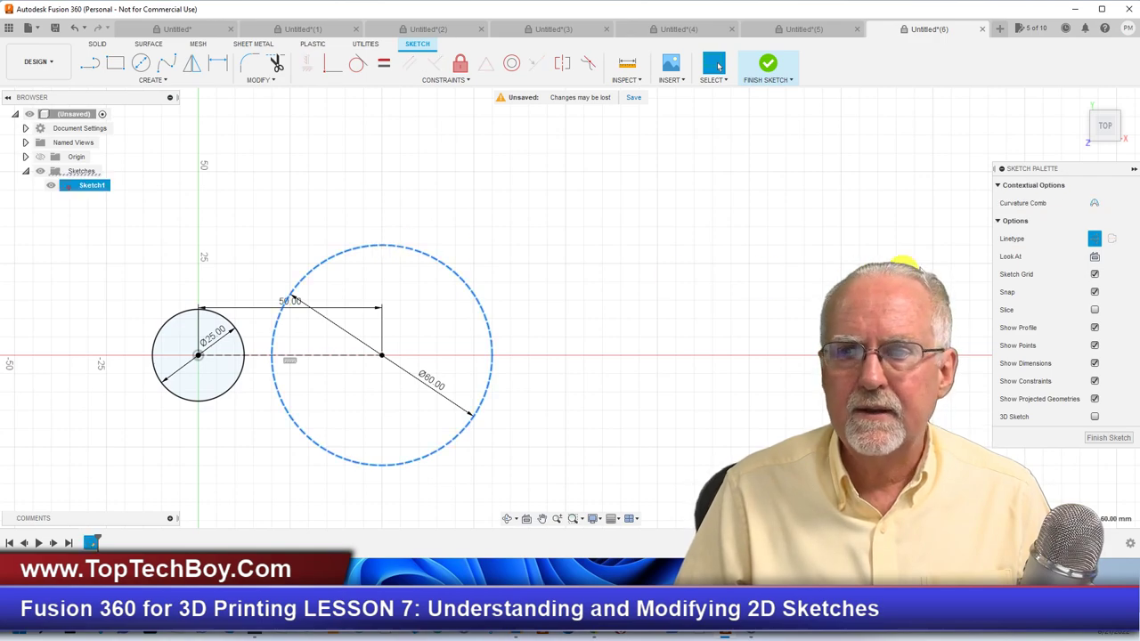
{"action": "left_click", "coordinate": [1096, 239]}
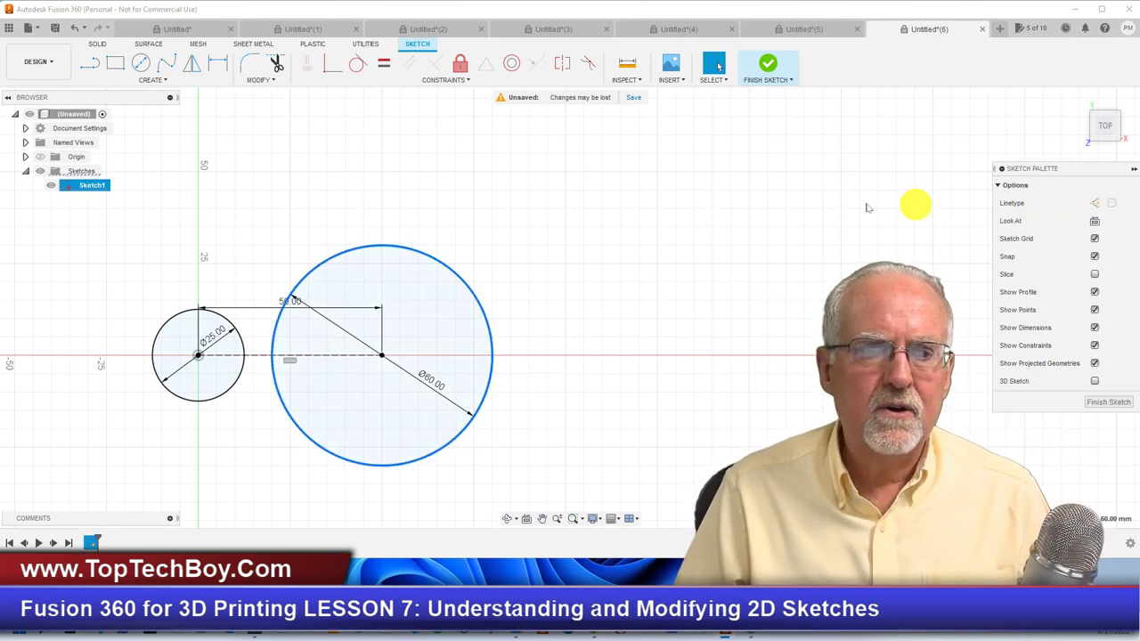
{"action": "left_click", "coordinate": [689, 181]}
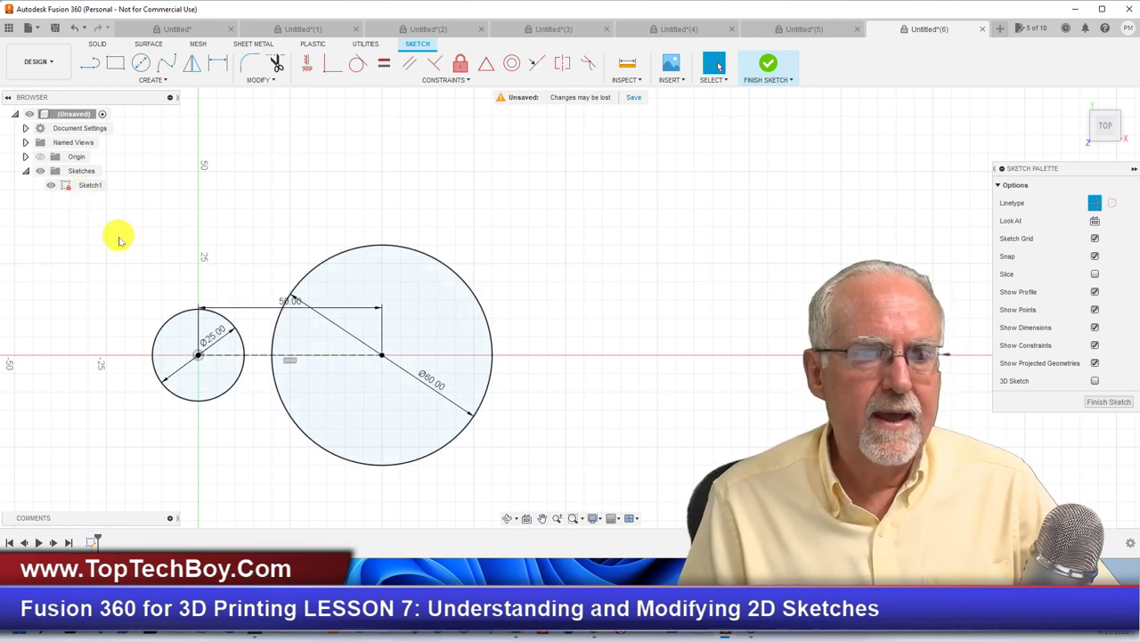
Draw a line from the top of the small circle to the top of the large circle and make it normal geometry
{"action": "left_click", "coordinate": [89, 68]}
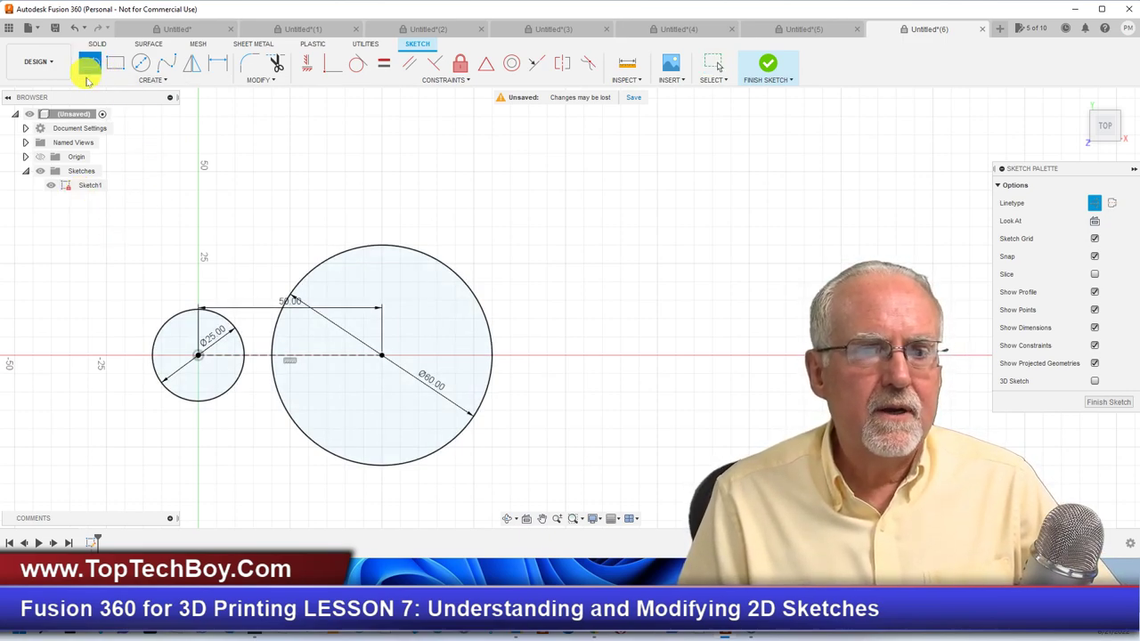
{"action": "left_click", "coordinate": [200, 308]}
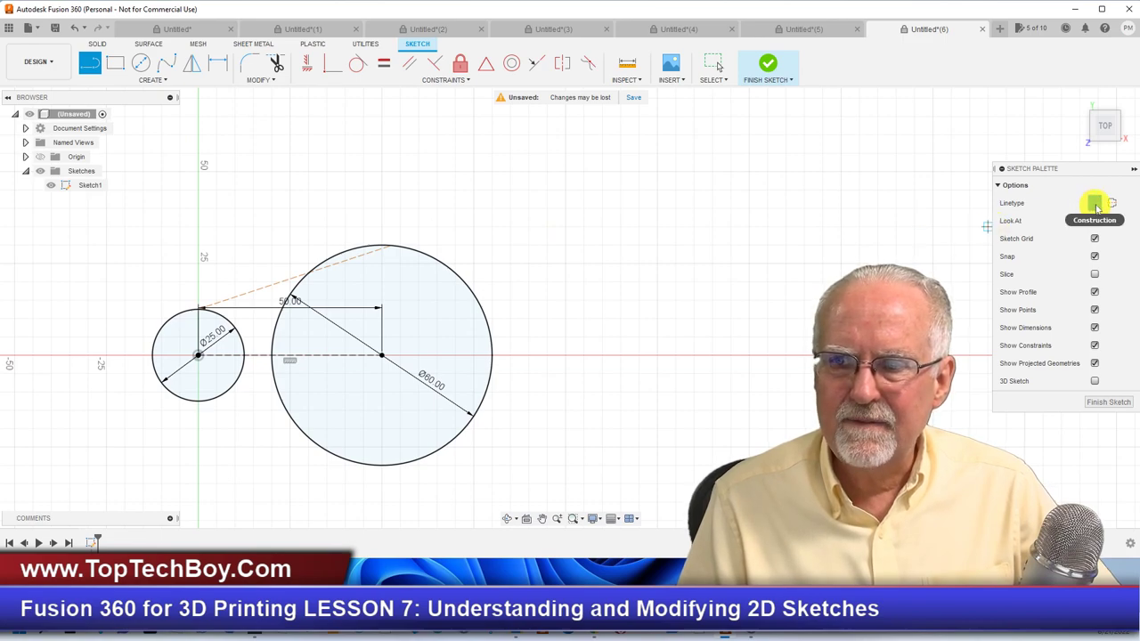
{"action": "left_click", "coordinate": [712, 63]}
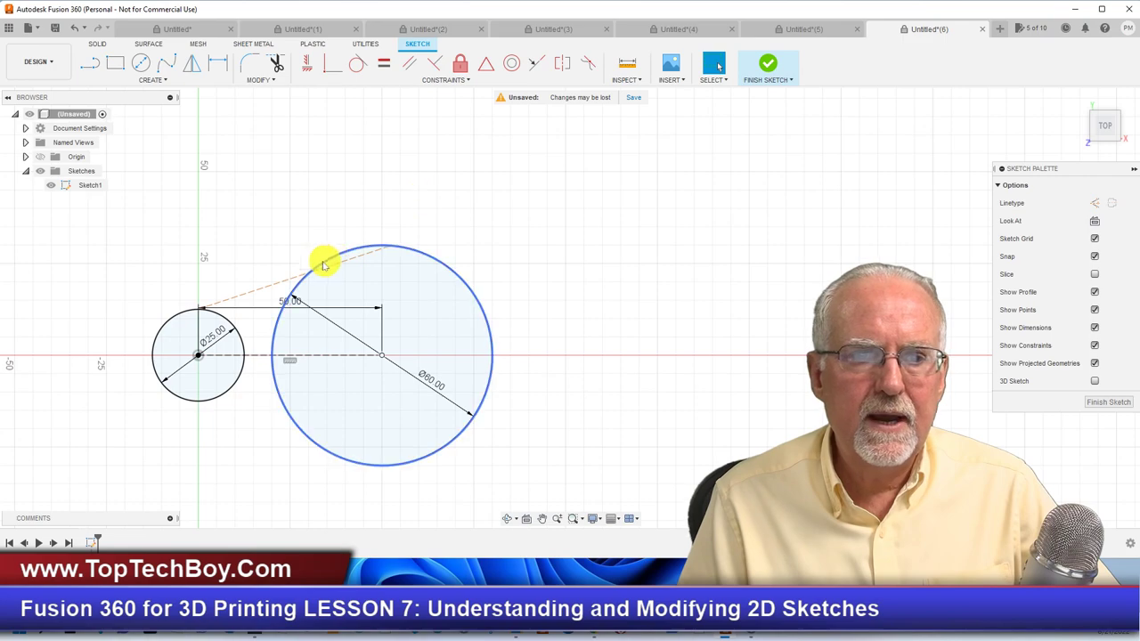
{"action": "left_click", "coordinate": [262, 287]}
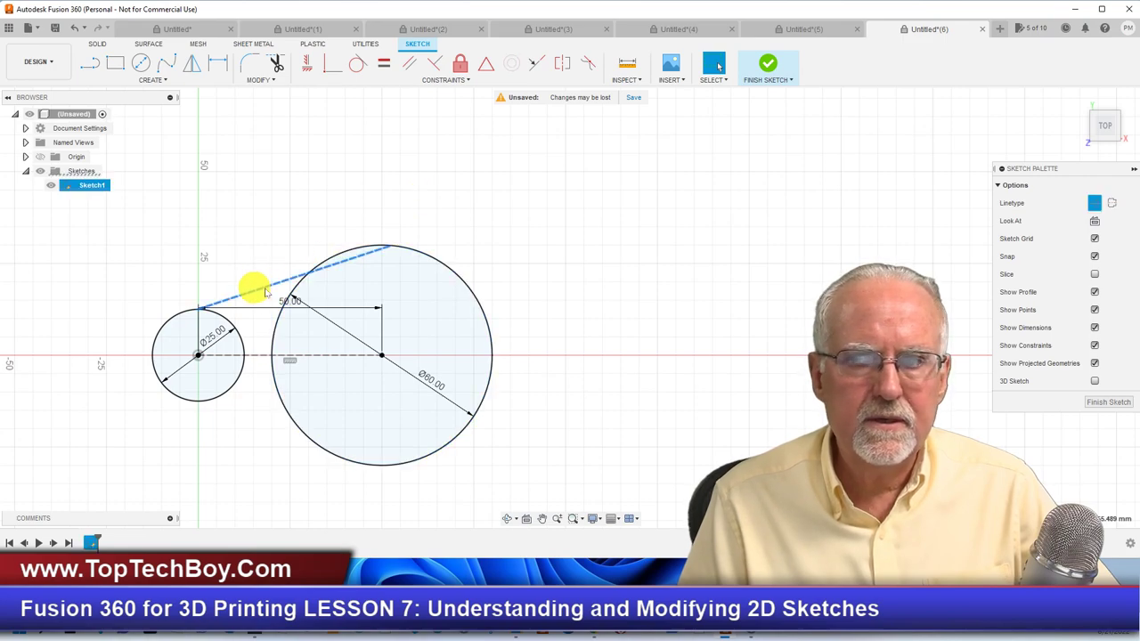
{"action": "left_click", "coordinate": [1095, 203]}
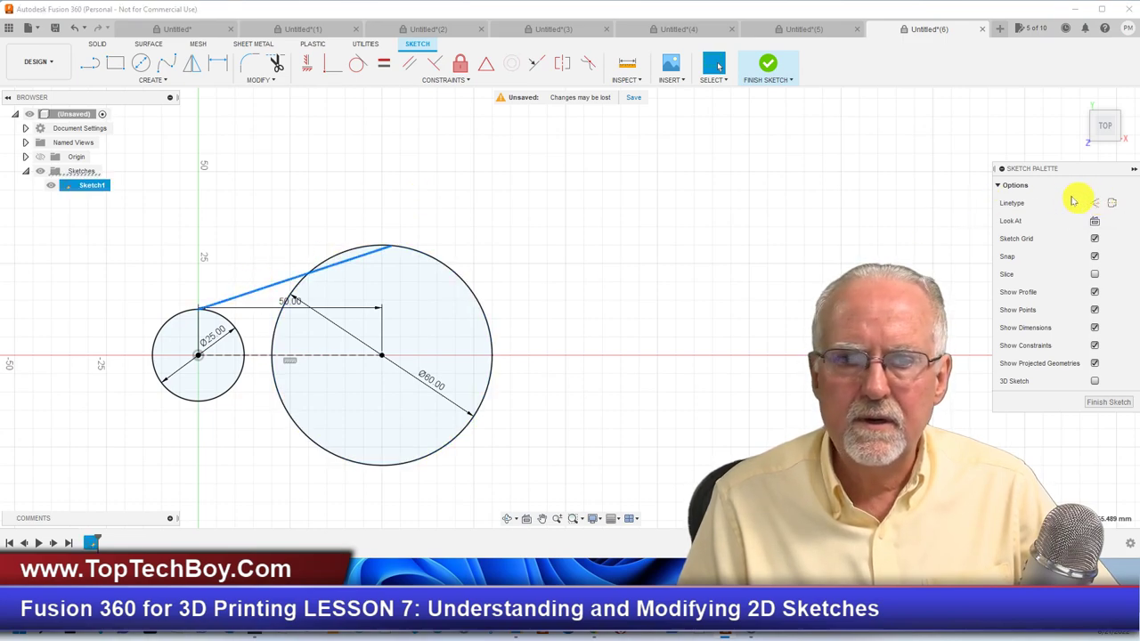
Draw a normal line from the bottom of the small circle to the bottom of the large circle
{"action": "left_click", "coordinate": [89, 63]}
{"action": "left_click", "coordinate": [198, 403]}
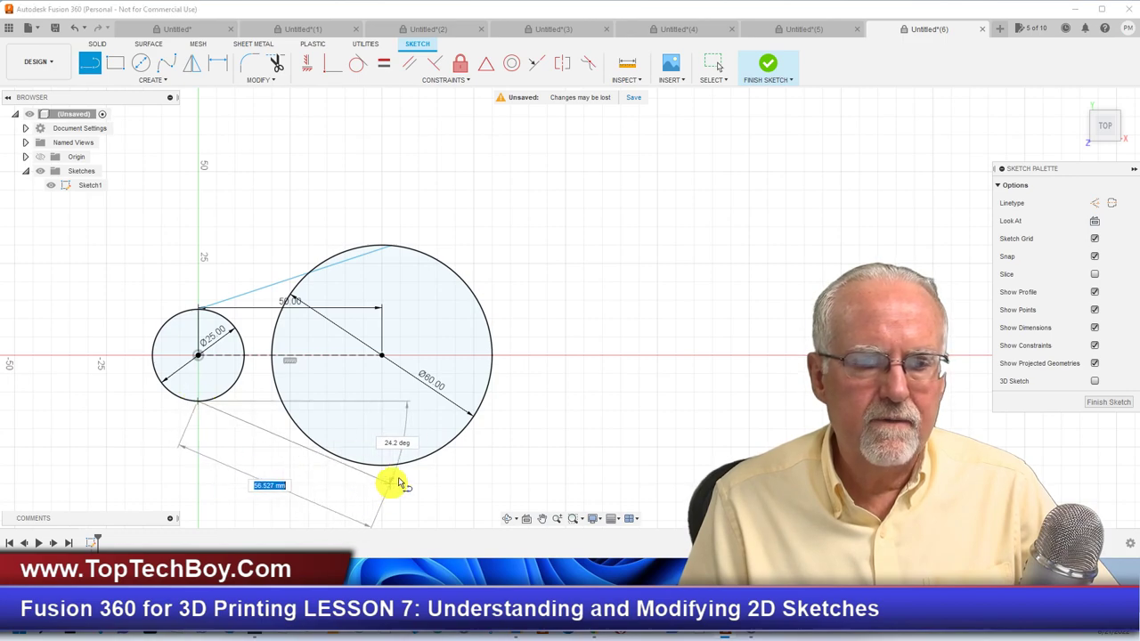
{"action": "double_click", "coordinate": [383, 465]}
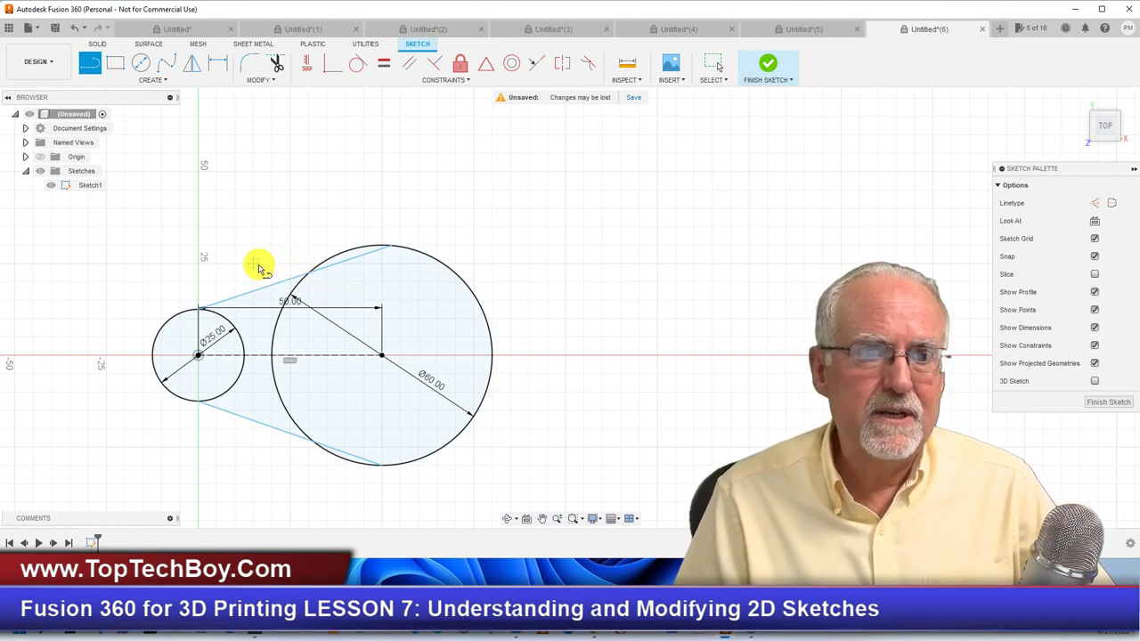
{"action": "left_click", "coordinate": [710, 66]}
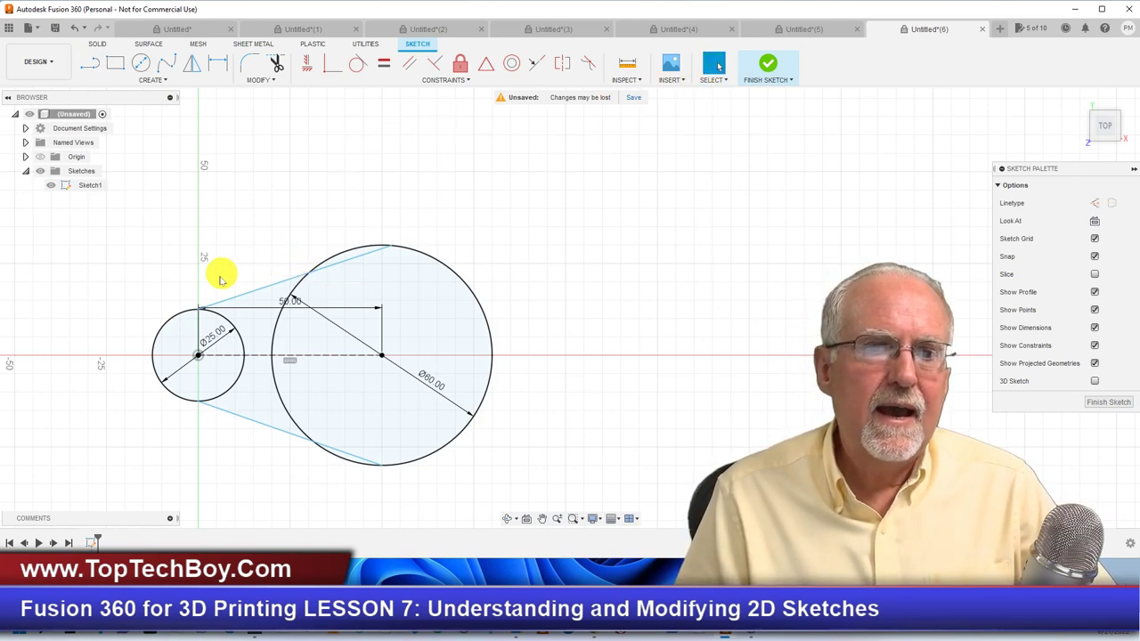
Constrain the upper connecting line tangent to both the small and the large circle
{"action": "left_click", "coordinate": [248, 289]}
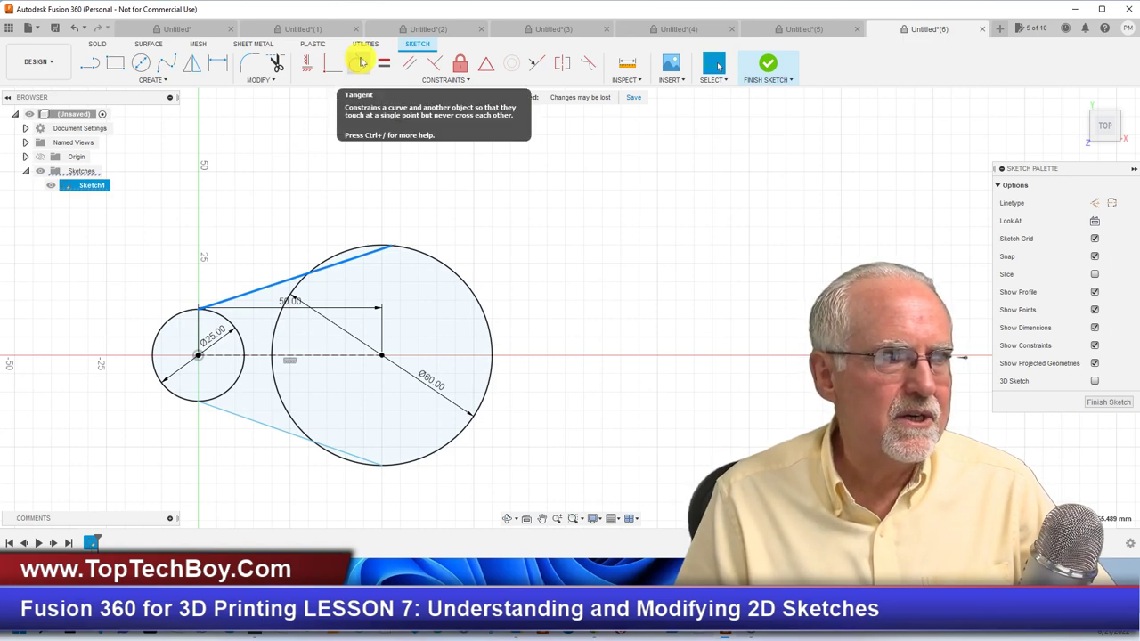
{"action": "left_click", "coordinate": [430, 82]}
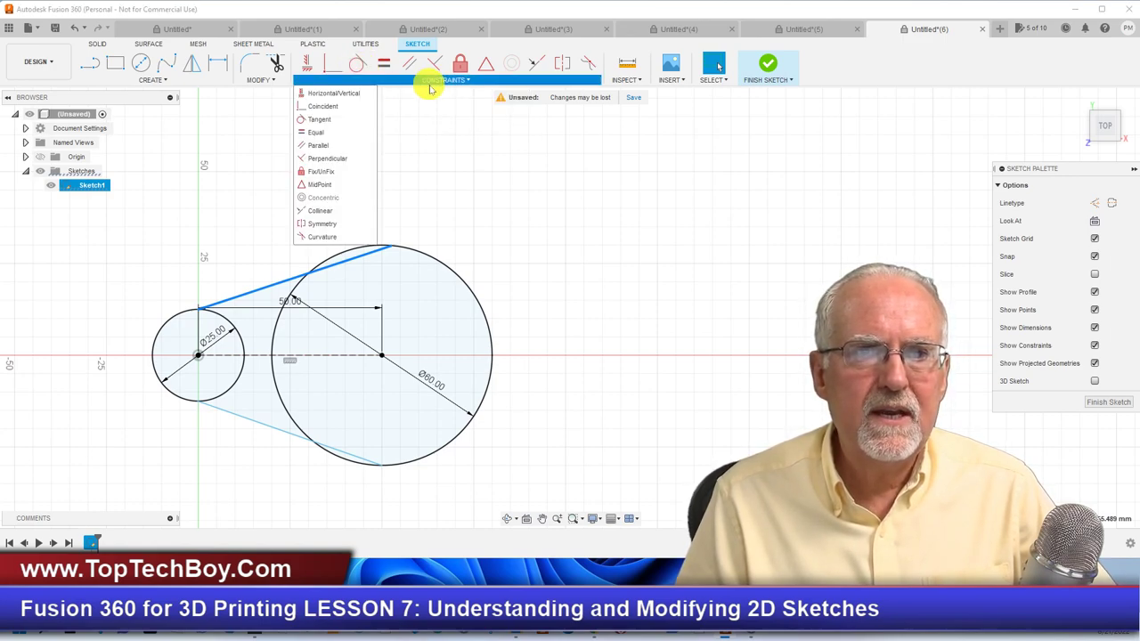
{"action": "left_click", "coordinate": [345, 121]}
{"action": "left_click", "coordinate": [203, 301]}
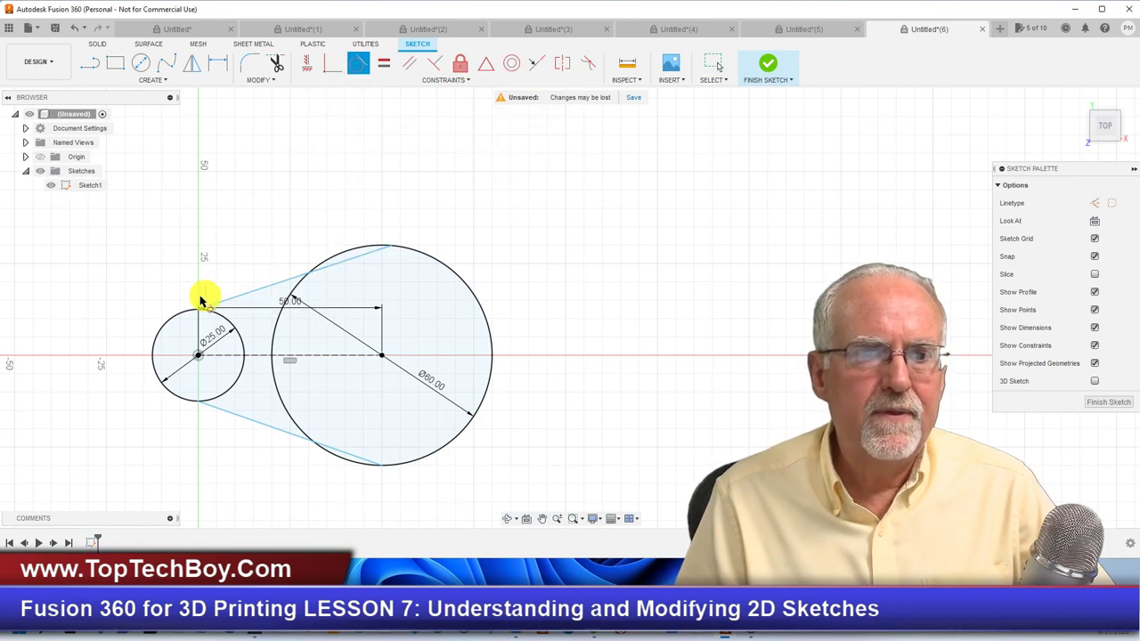
{"action": "left_click", "coordinate": [168, 322]}
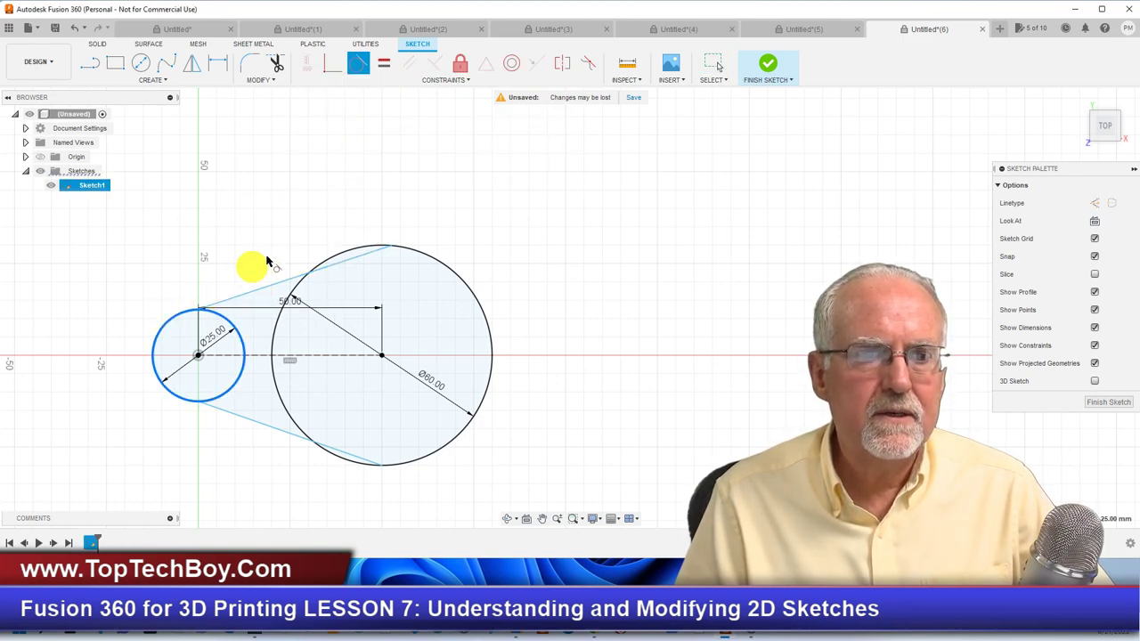
{"action": "left_click", "coordinate": [266, 287]}
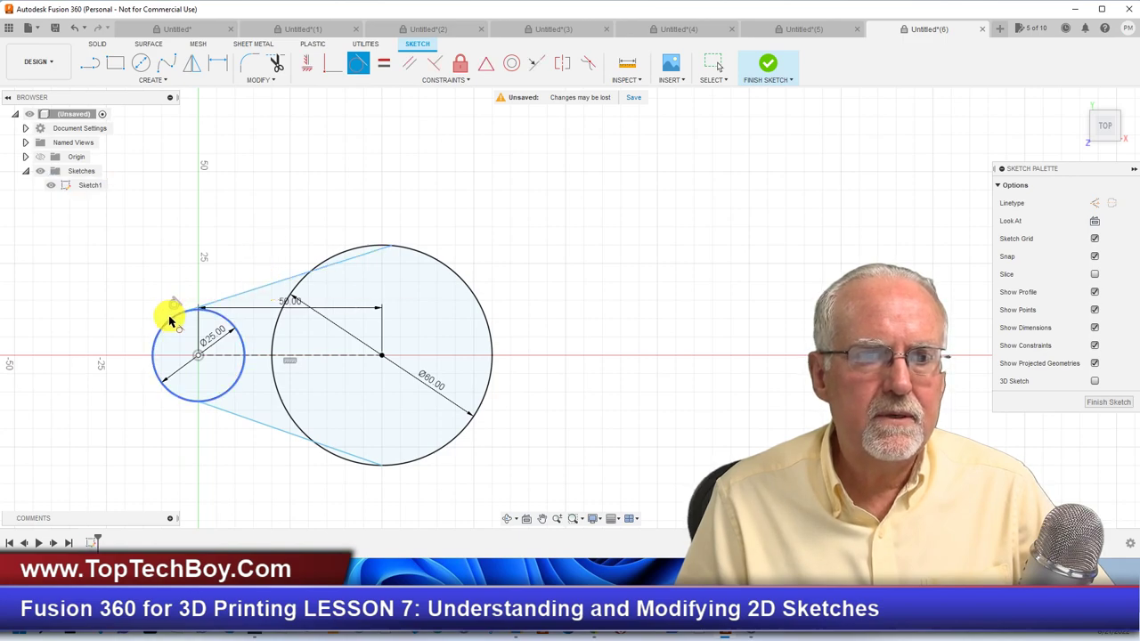
{"action": "left_click", "coordinate": [271, 285]}
{"action": "left_click", "coordinate": [423, 259]}
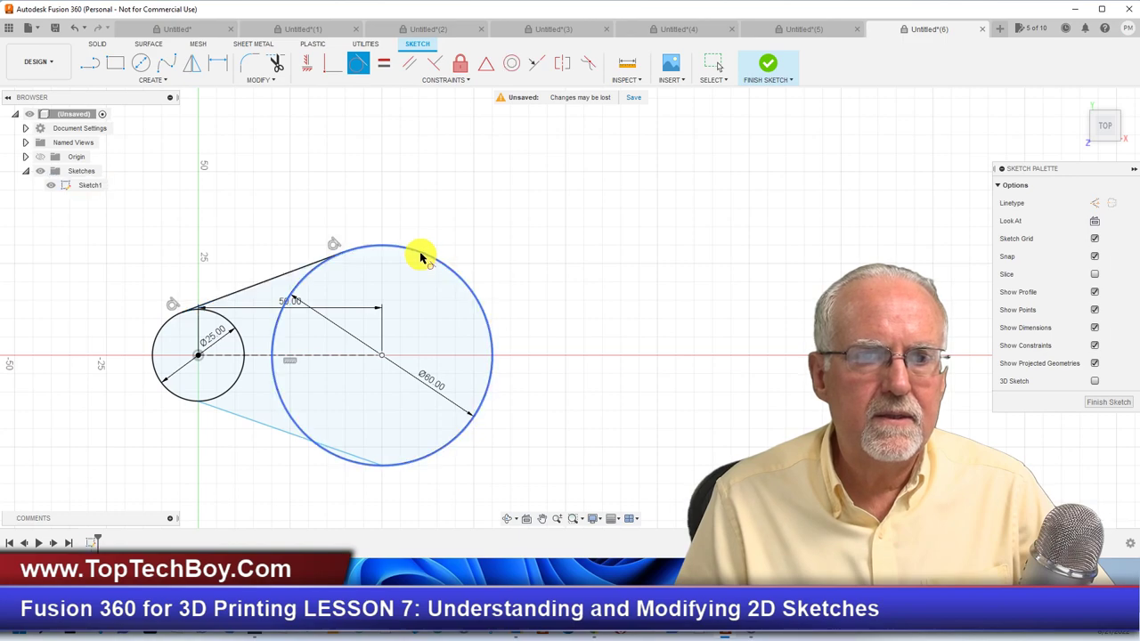
Constrain the lower connecting line tangent to both the small and the large circle
{"action": "left_click", "coordinate": [247, 421]}
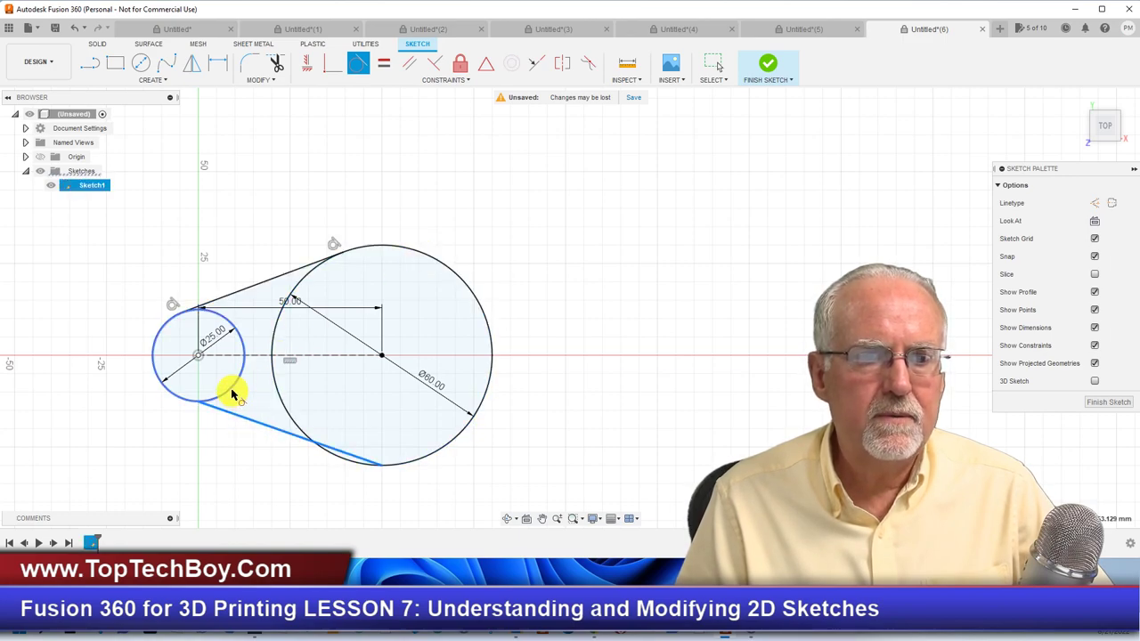
{"action": "left_click", "coordinate": [232, 392]}
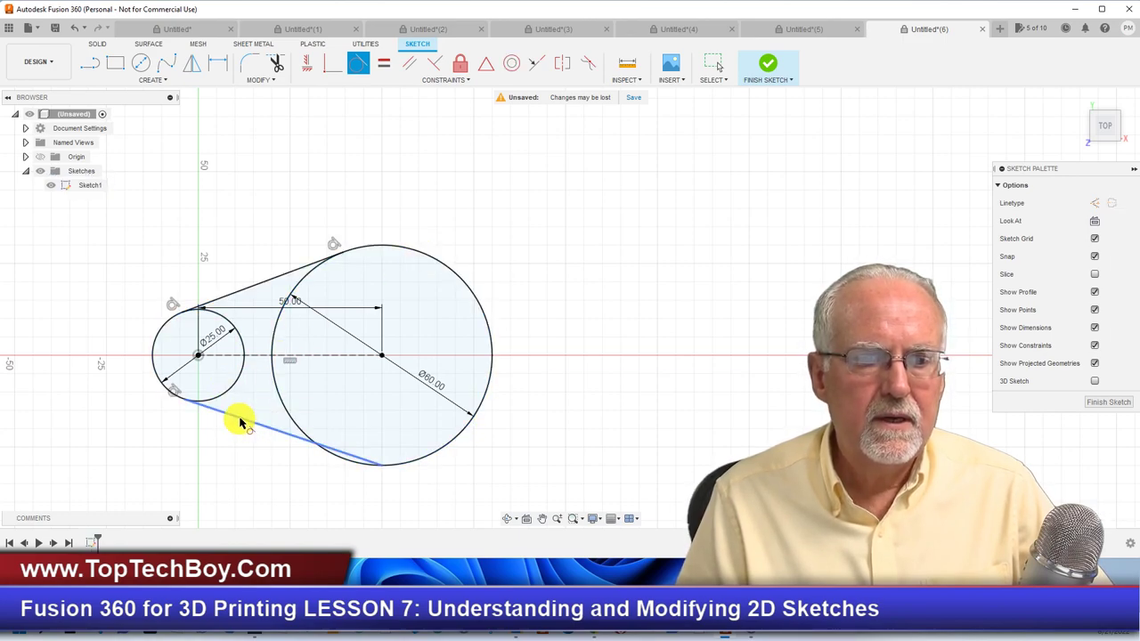
{"action": "left_click", "coordinate": [258, 412]}
{"action": "left_click", "coordinate": [288, 416]}
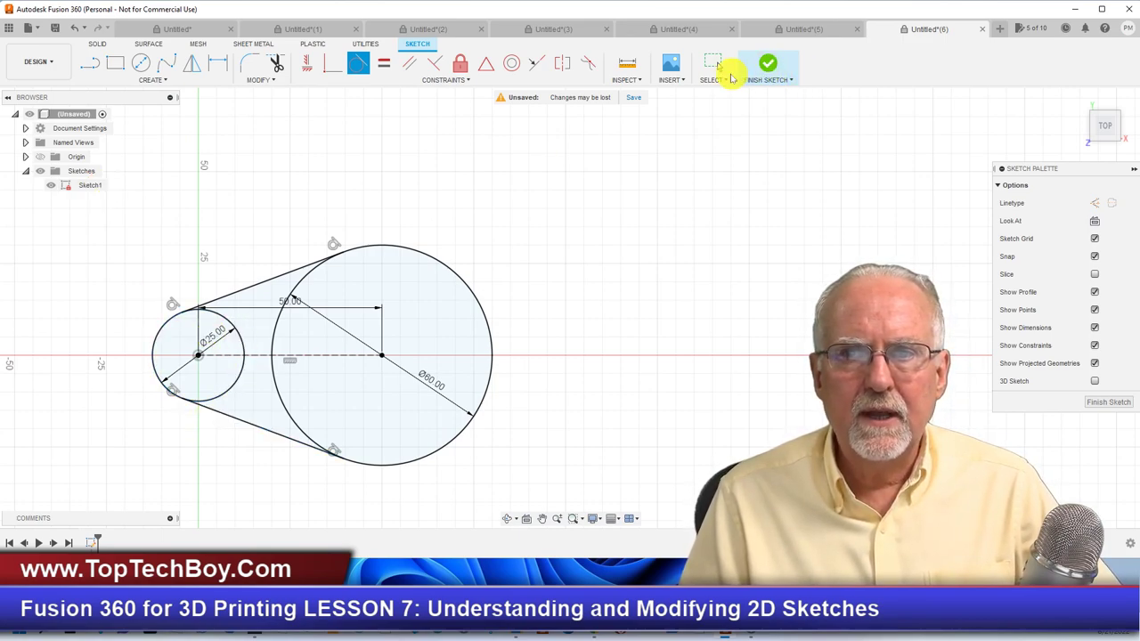
{"action": "left_click", "coordinate": [715, 70]}
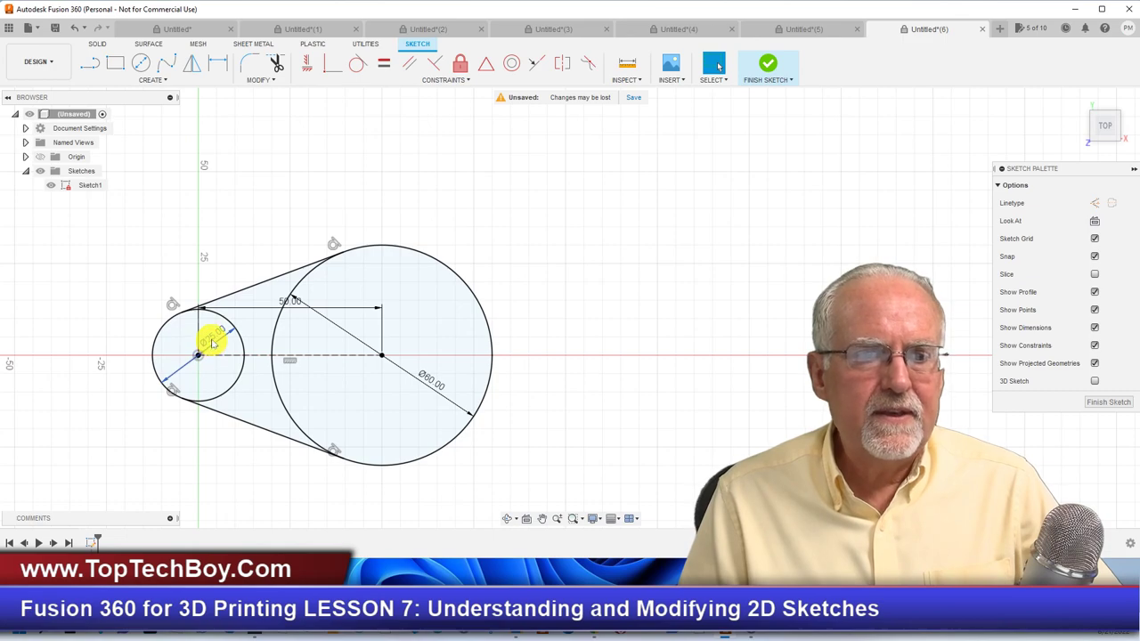
Move both circle diameter dimensions and the 50 mm centre distance dimension outside the sketch outline
{"action": "left_click_drag", "start_coordinate": [212, 344], "coordinate": [108, 283]}
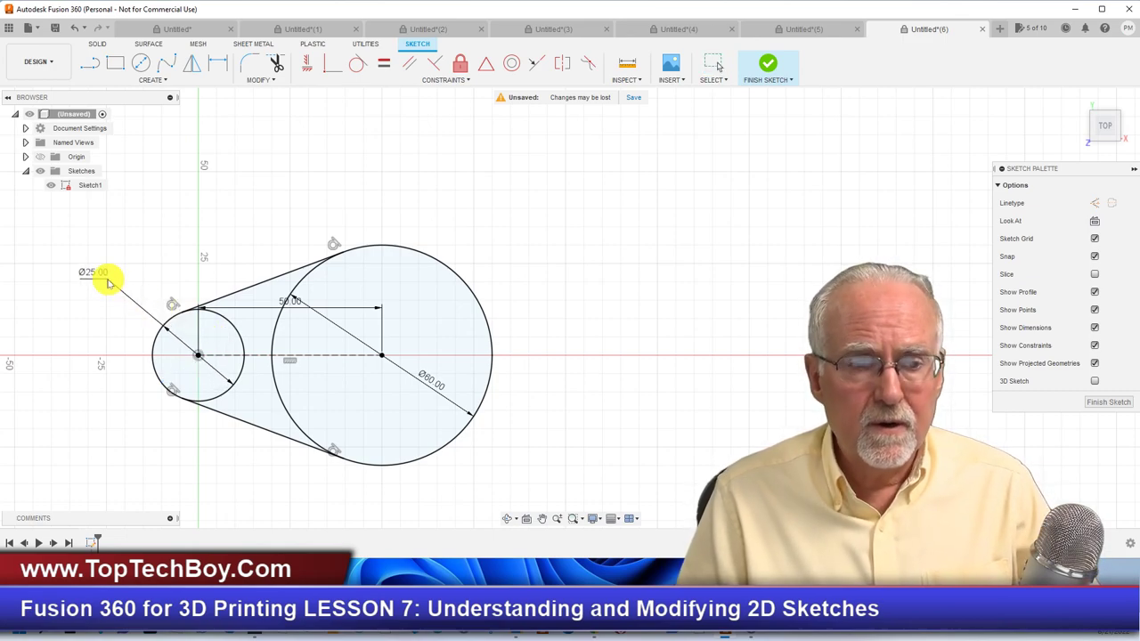
{"action": "left_click_drag", "start_coordinate": [294, 301], "coordinate": [567, 231]}
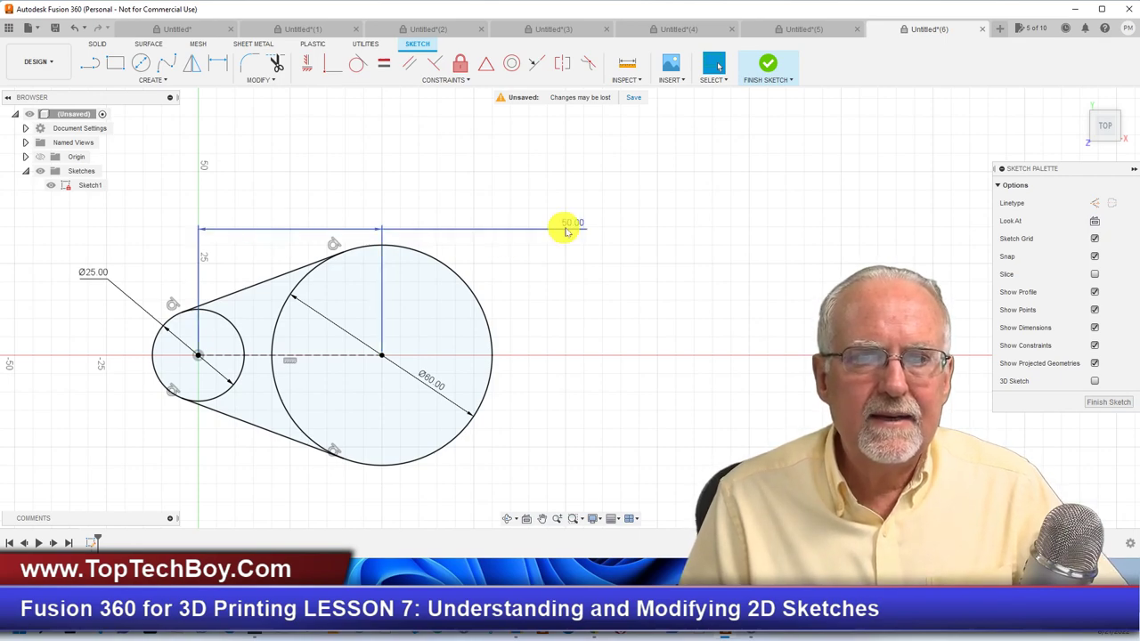
{"action": "left_click_drag", "start_coordinate": [582, 224], "coordinate": [412, 169]}
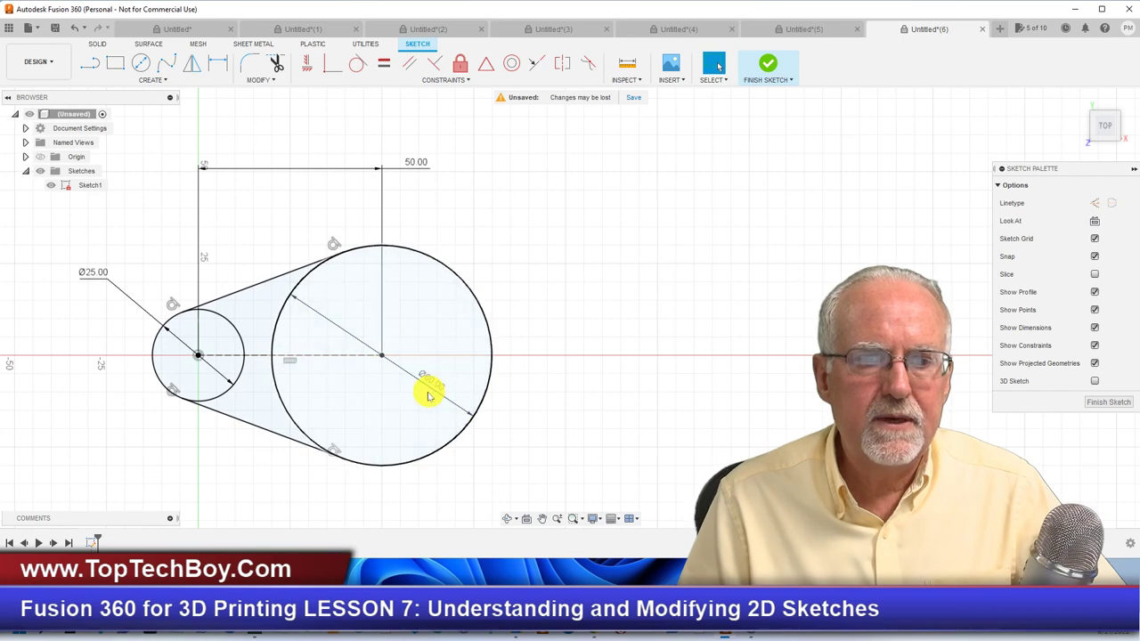
{"action": "left_click_drag", "start_coordinate": [433, 382], "coordinate": [514, 449]}
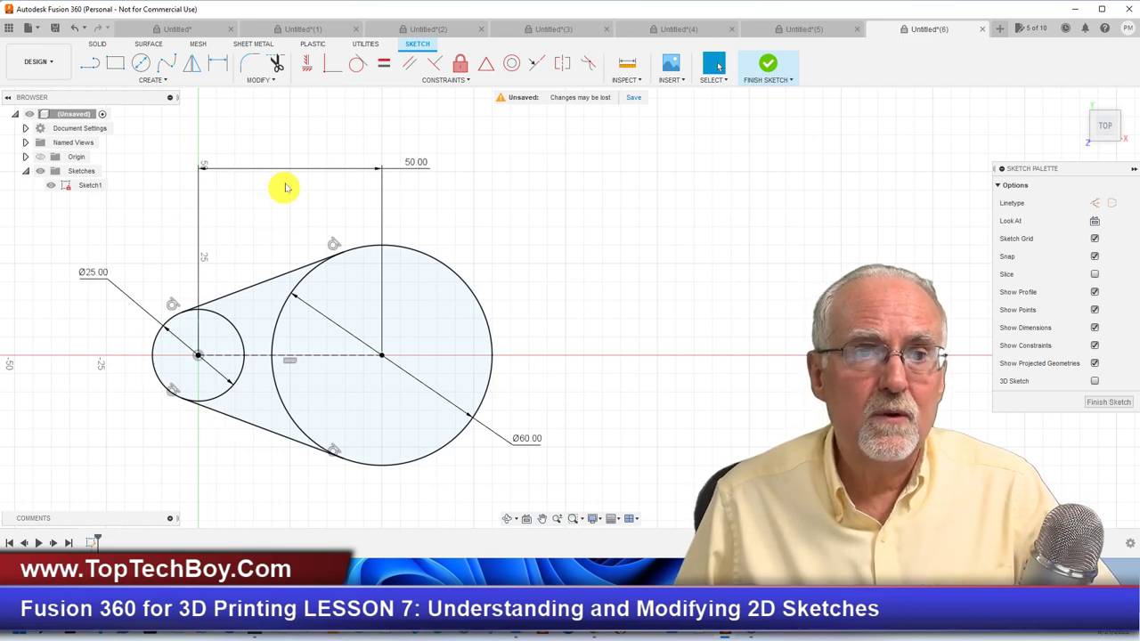
Trim away the inner arcs of both circles between the tangent lines to leave one closed outline, and finish the sketch
{"action": "left_click", "coordinate": [273, 81]}
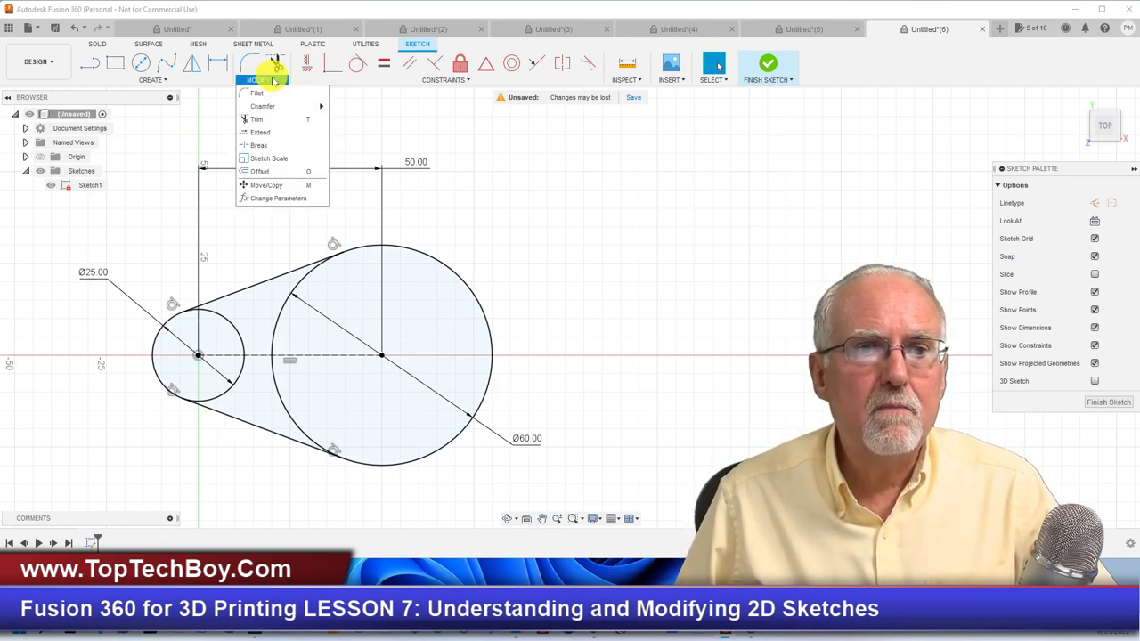
{"action": "left_click", "coordinate": [285, 119]}
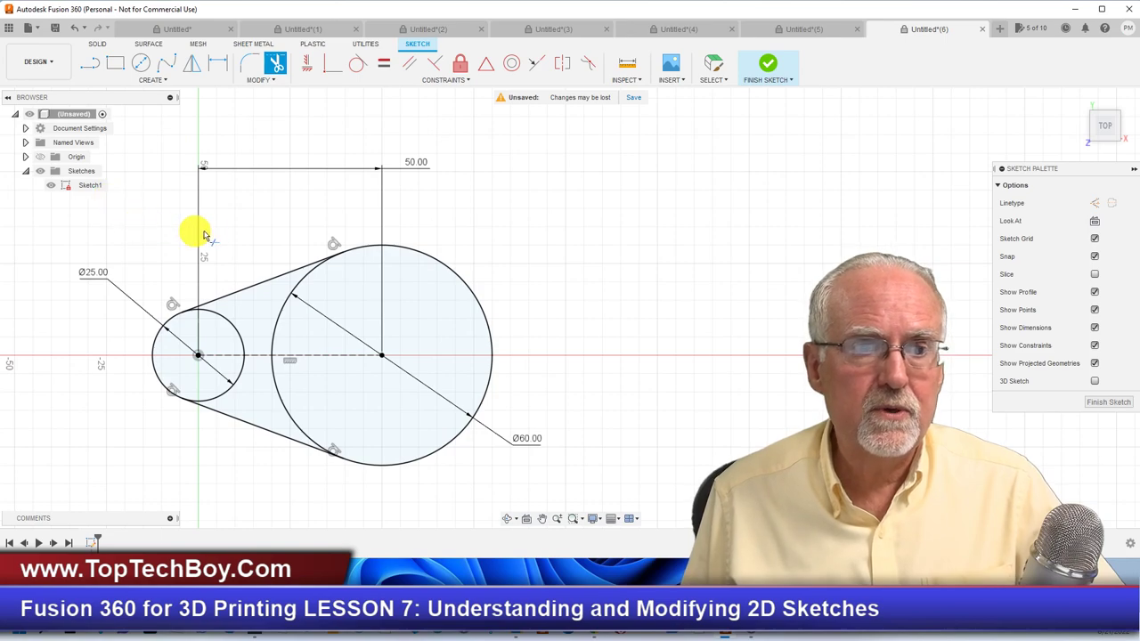
{"action": "left_click", "coordinate": [277, 64]}
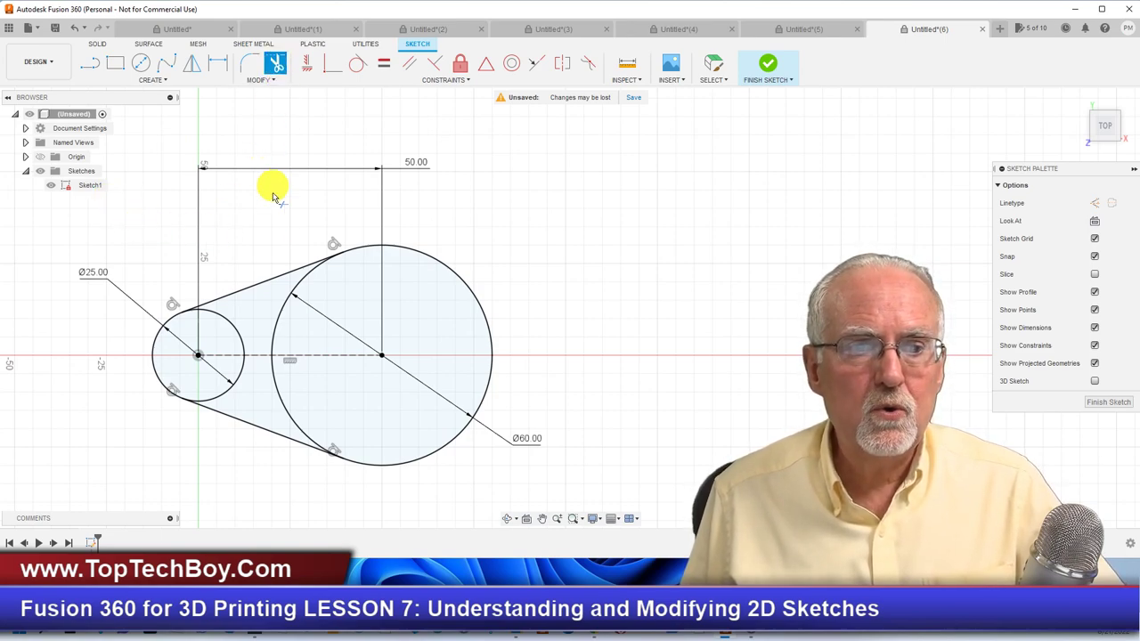
{"action": "left_click", "coordinate": [285, 312]}
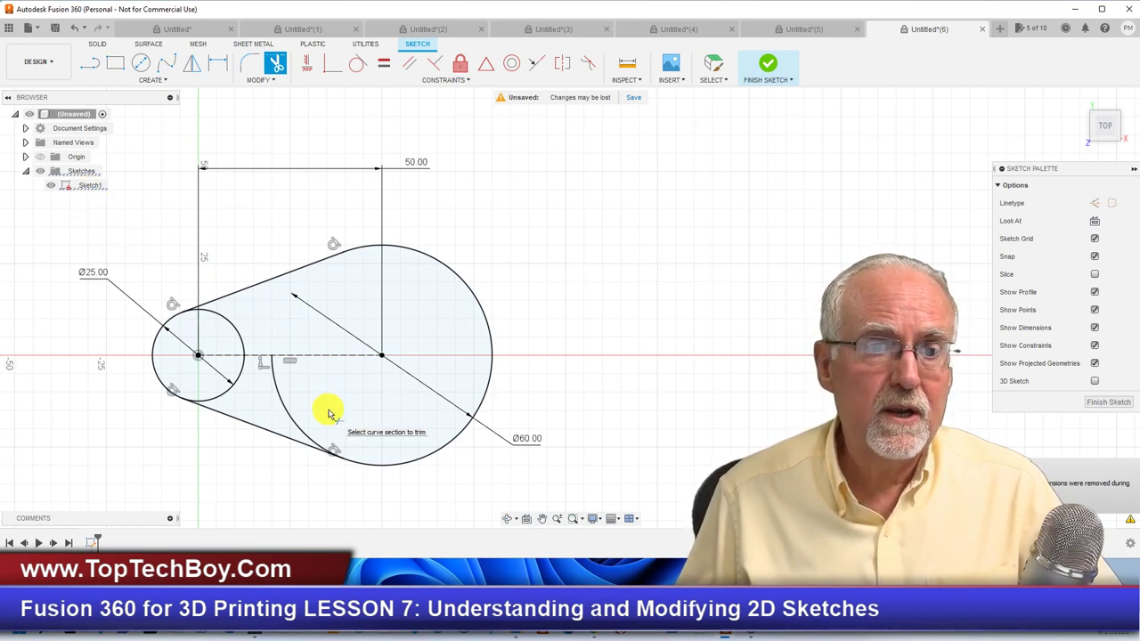
{"action": "left_click", "coordinate": [279, 397]}
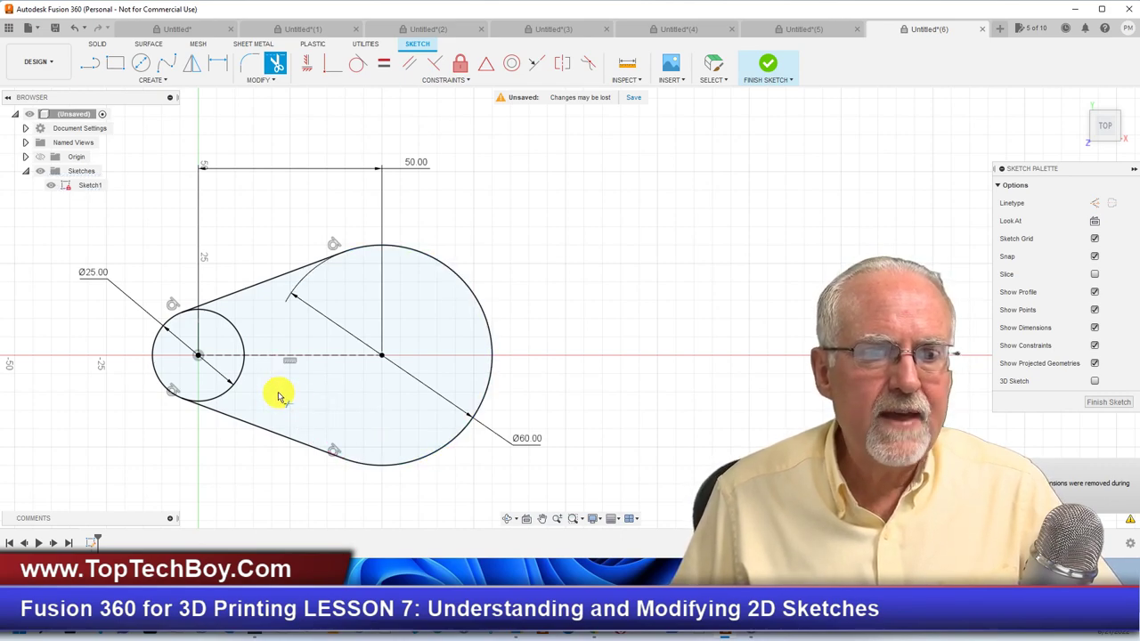
{"action": "left_click", "coordinate": [236, 332]}
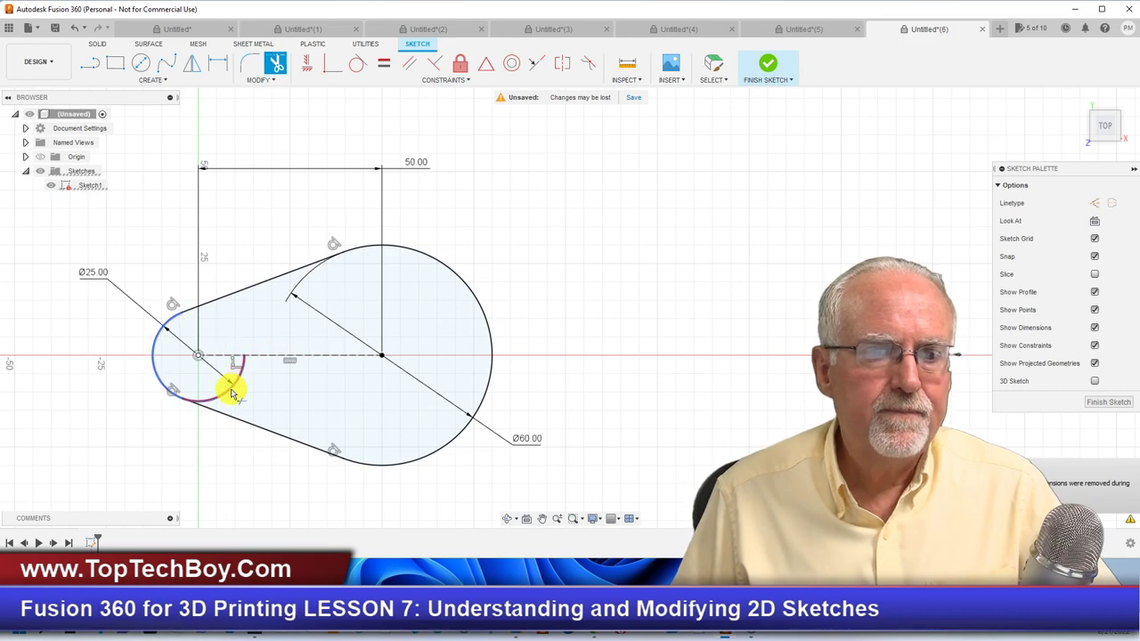
{"action": "left_click", "coordinate": [234, 383]}
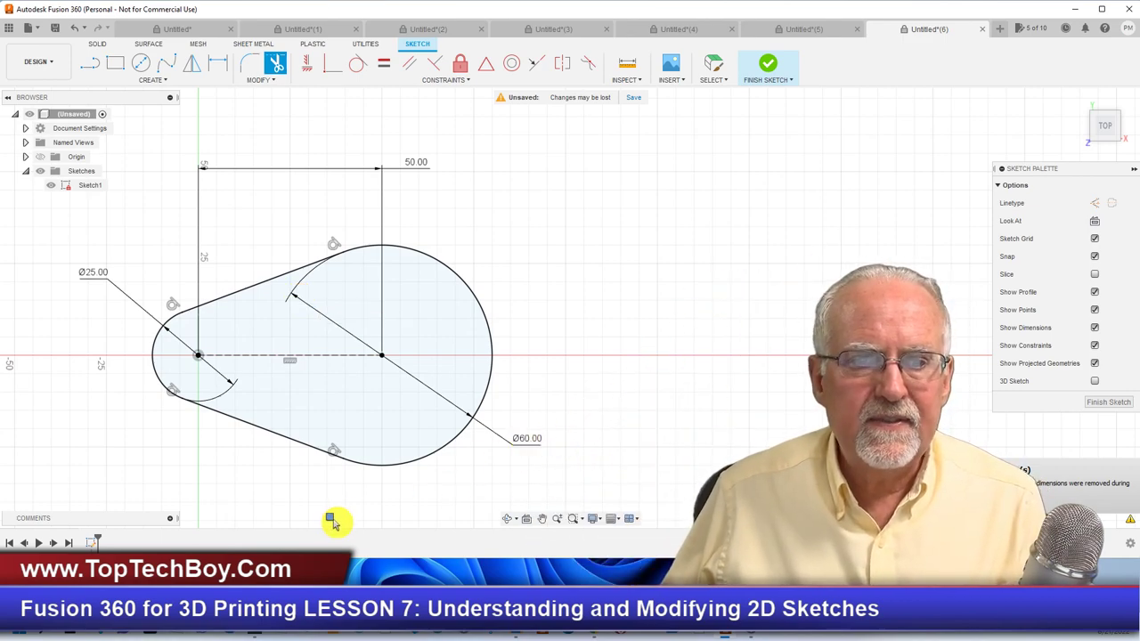
{"action": "left_click", "coordinate": [768, 66]}
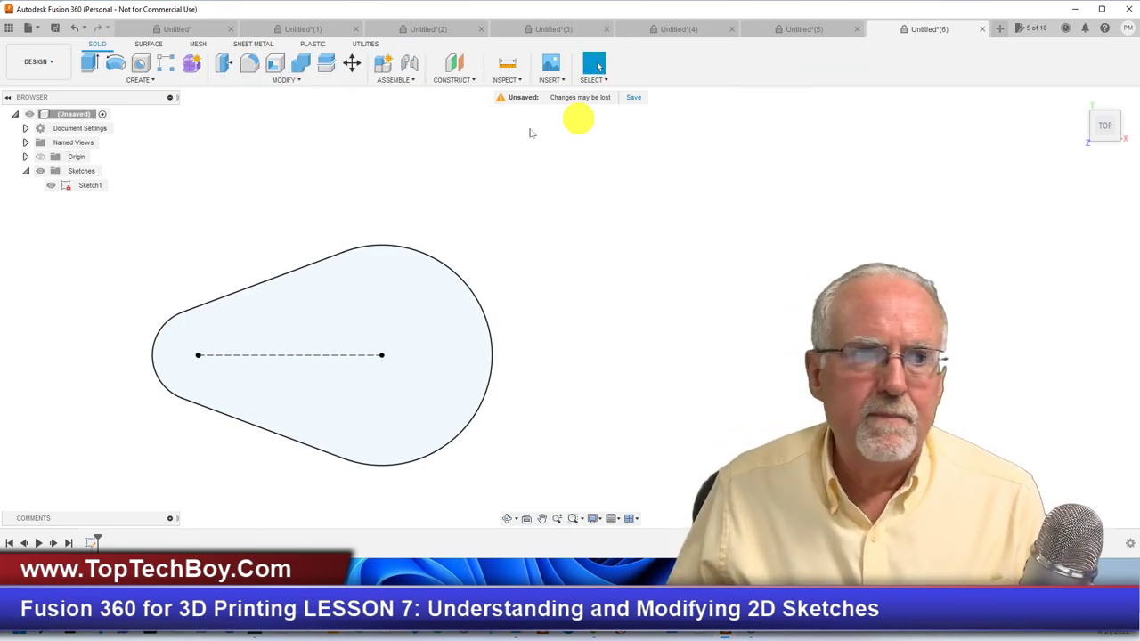
Reopen the sketch, reposition the large circle's diameter dimension below the shape and the small circle's above it, and finish the sketch
{"action": "right_click", "coordinate": [86, 191]}
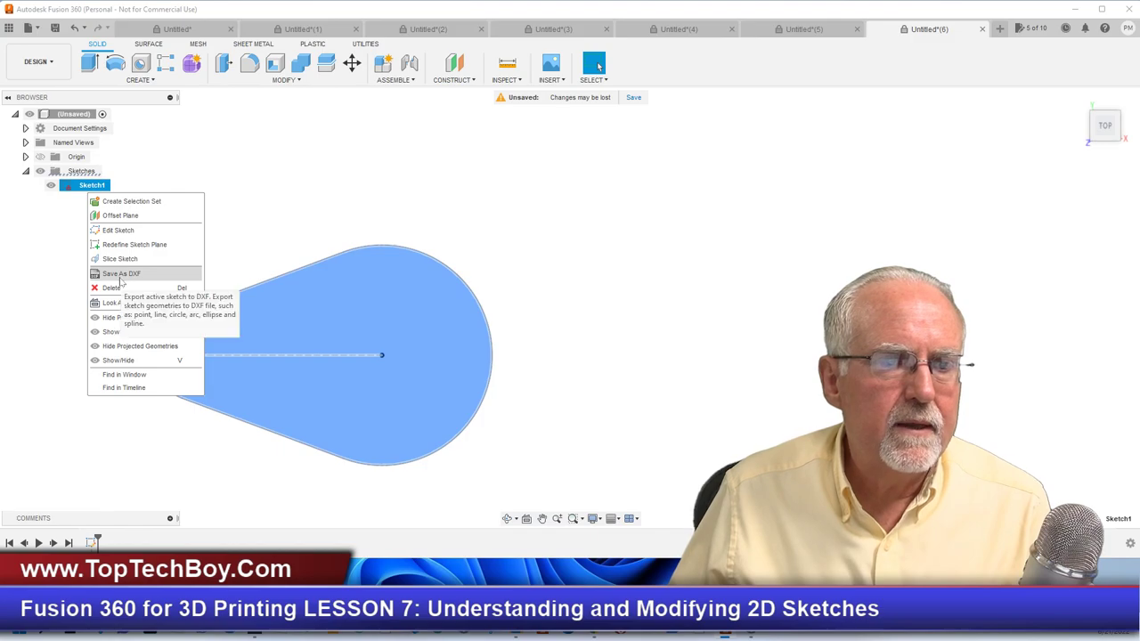
{"action": "left_click", "coordinate": [163, 231]}
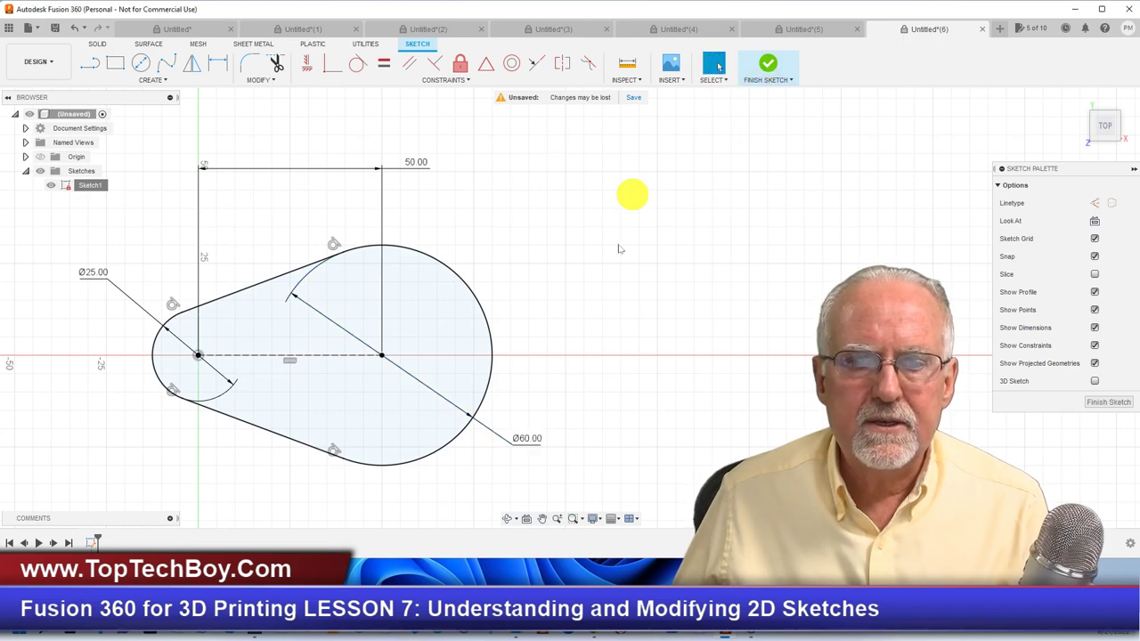
{"action": "left_click_drag", "start_coordinate": [533, 439], "coordinate": [415, 502]}
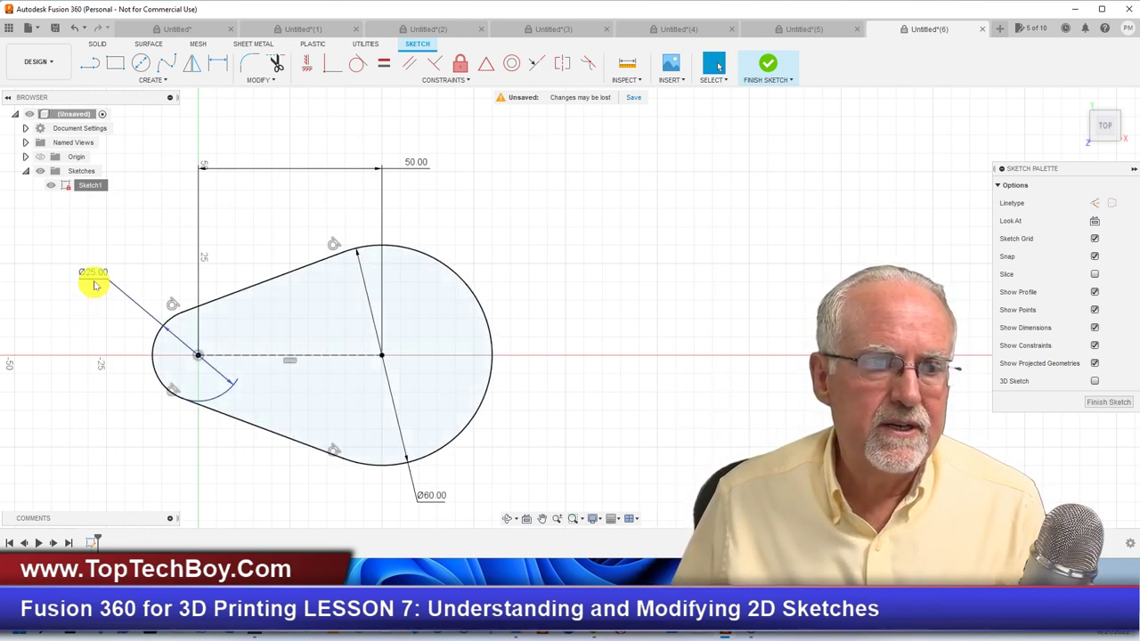
{"action": "left_click_drag", "start_coordinate": [98, 273], "coordinate": [157, 205]}
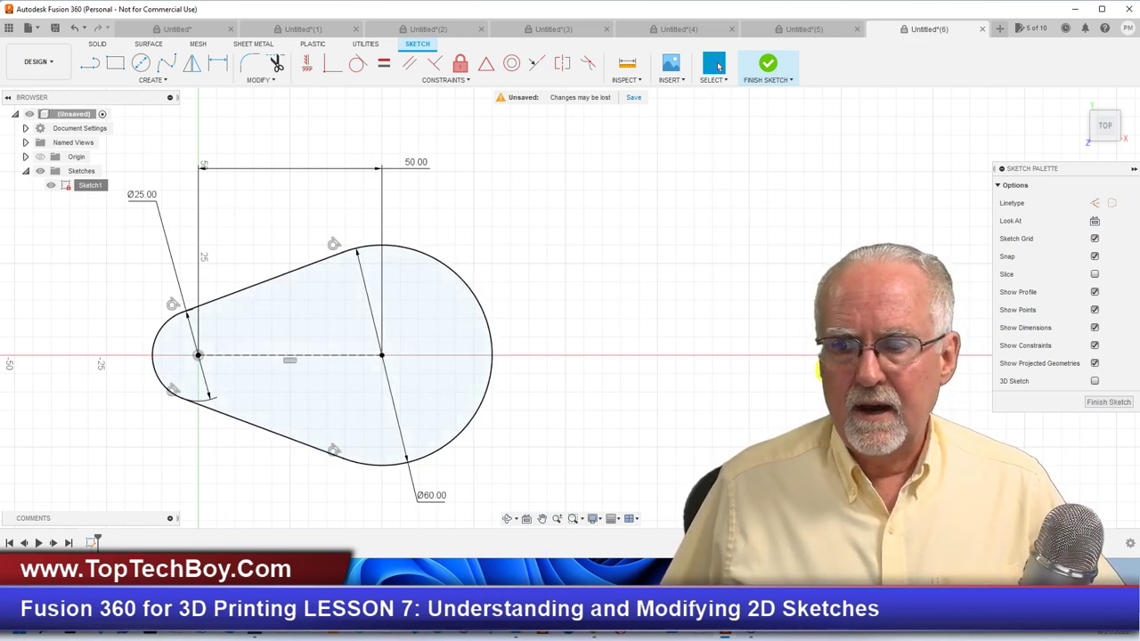
{"action": "left_click", "coordinate": [1126, 405]}
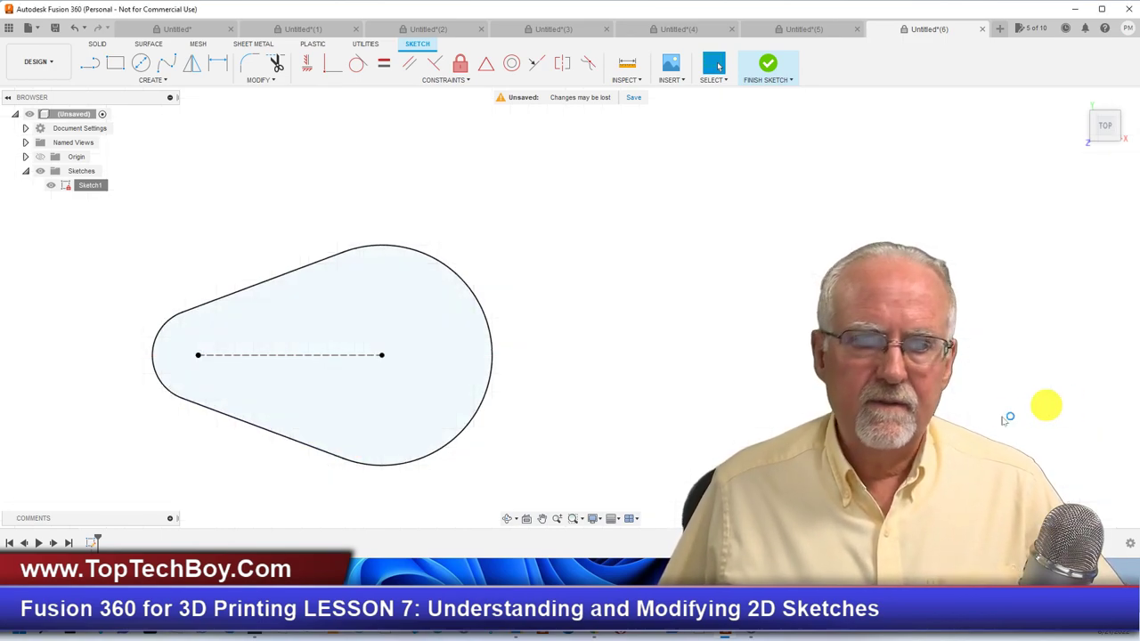
Extrude the closed two-circle profile upward as a new solid body, and undo the extrusion
{"action": "left_click", "coordinate": [1081, 101]}
{"action": "left_click", "coordinate": [509, 237]}
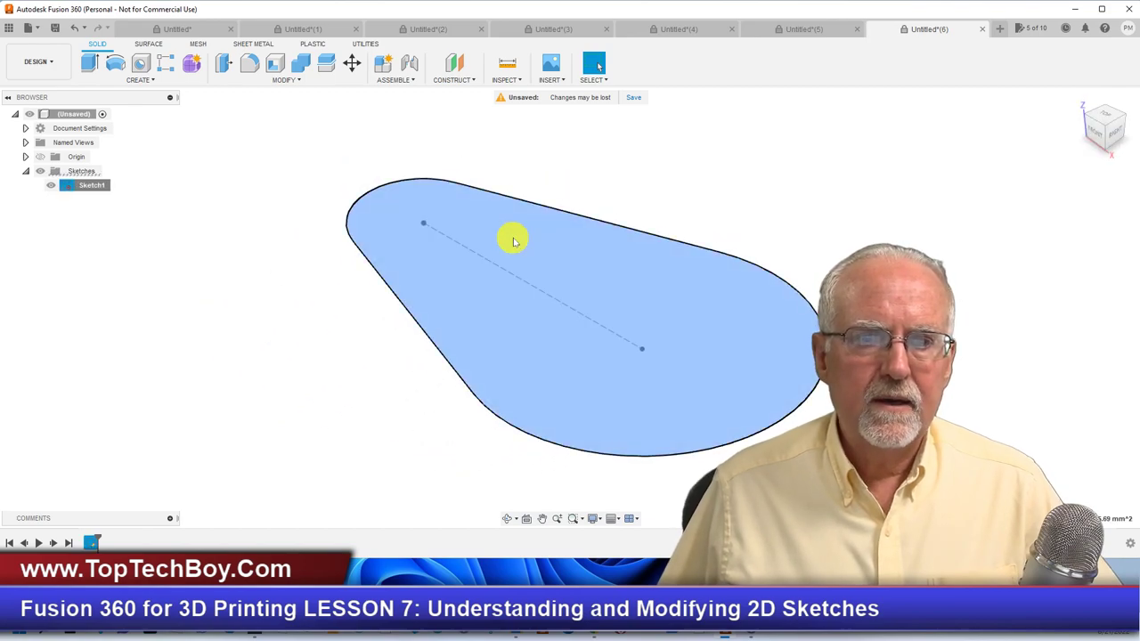
{"action": "left_click", "coordinate": [90, 62]}
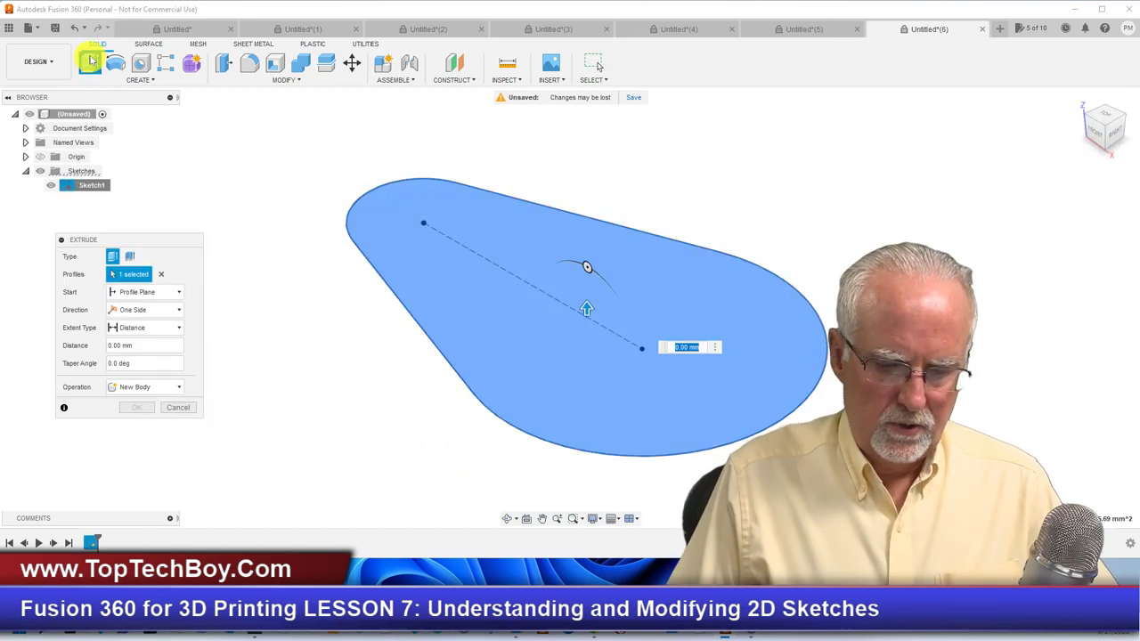
{"action": "key", "text": "Return"}
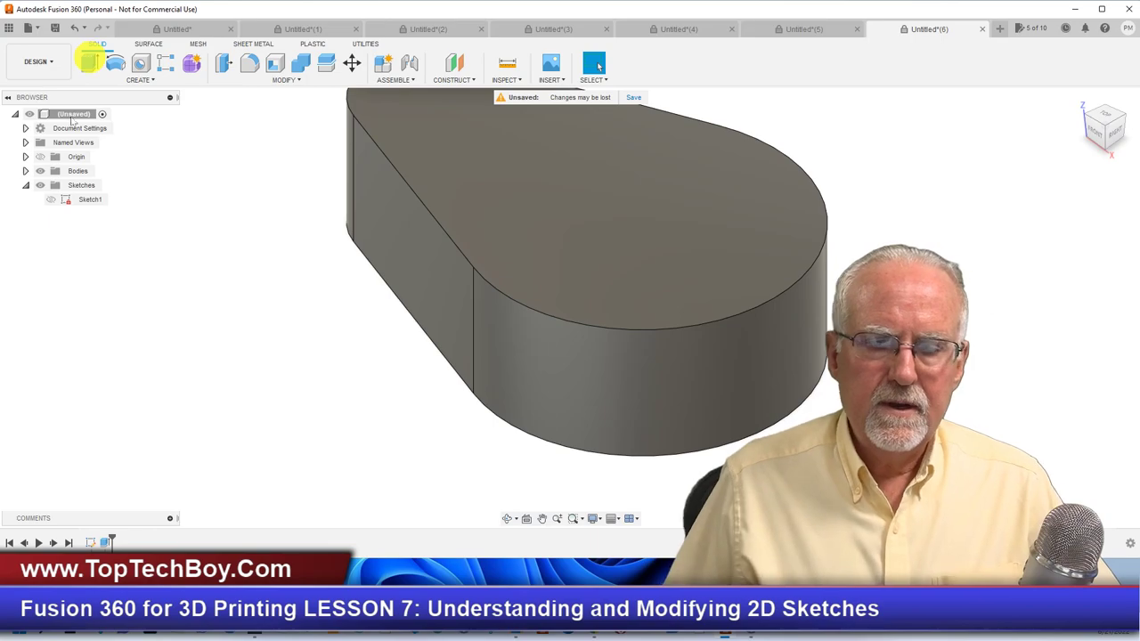
{"action": "scroll", "coordinate": [325, 351], "scroll_direction": "down", "scroll_amount": 3}
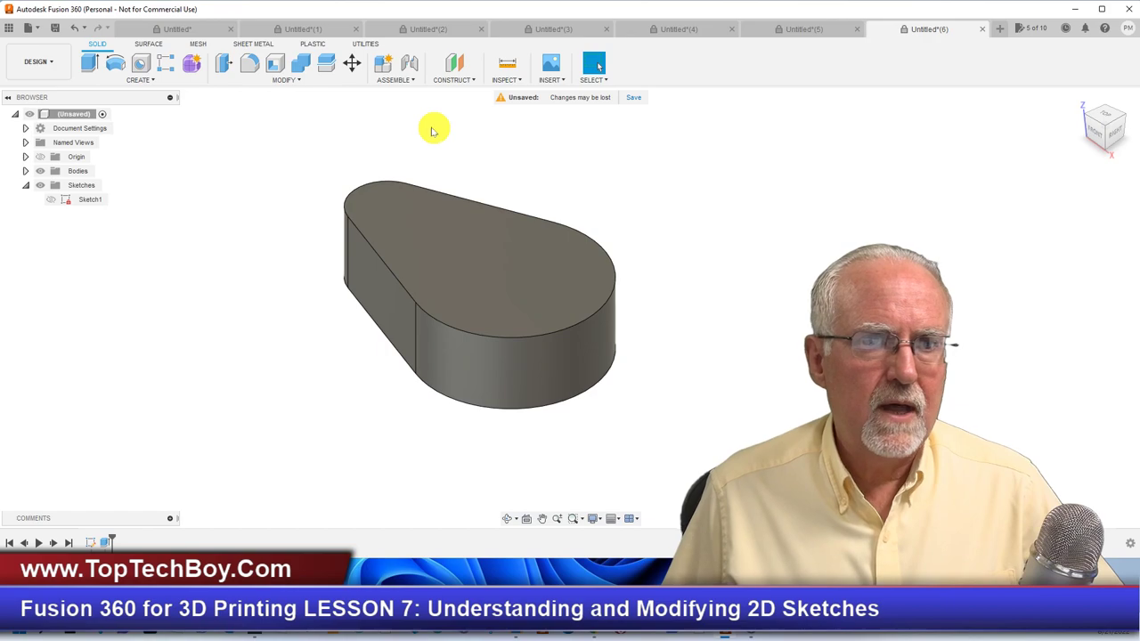
{"action": "left_click", "coordinate": [76, 32]}
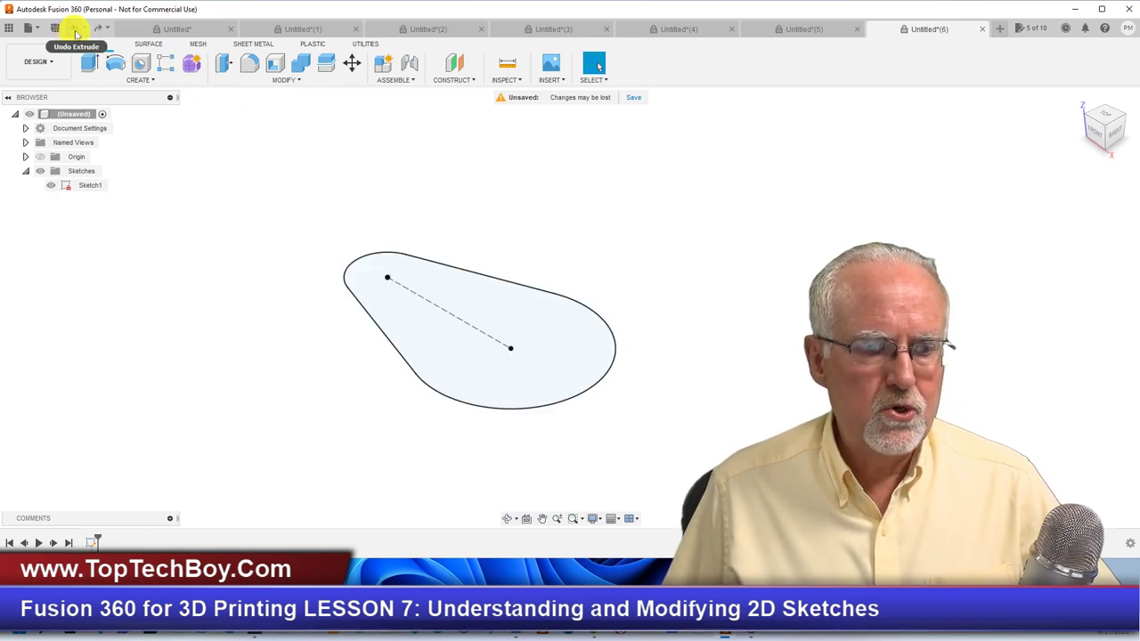
Reopen the sketch and delete all of its geometry and dimensions
{"action": "left_click", "coordinate": [92, 543]}
{"action": "right_click", "coordinate": [93, 543]}
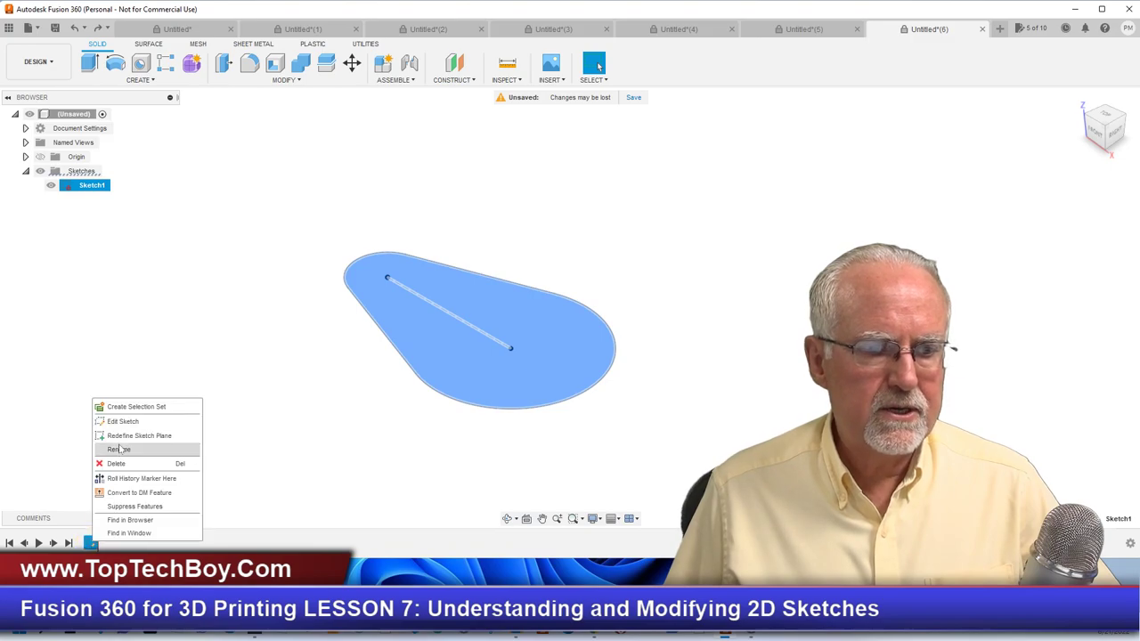
{"action": "left_click", "coordinate": [122, 421]}
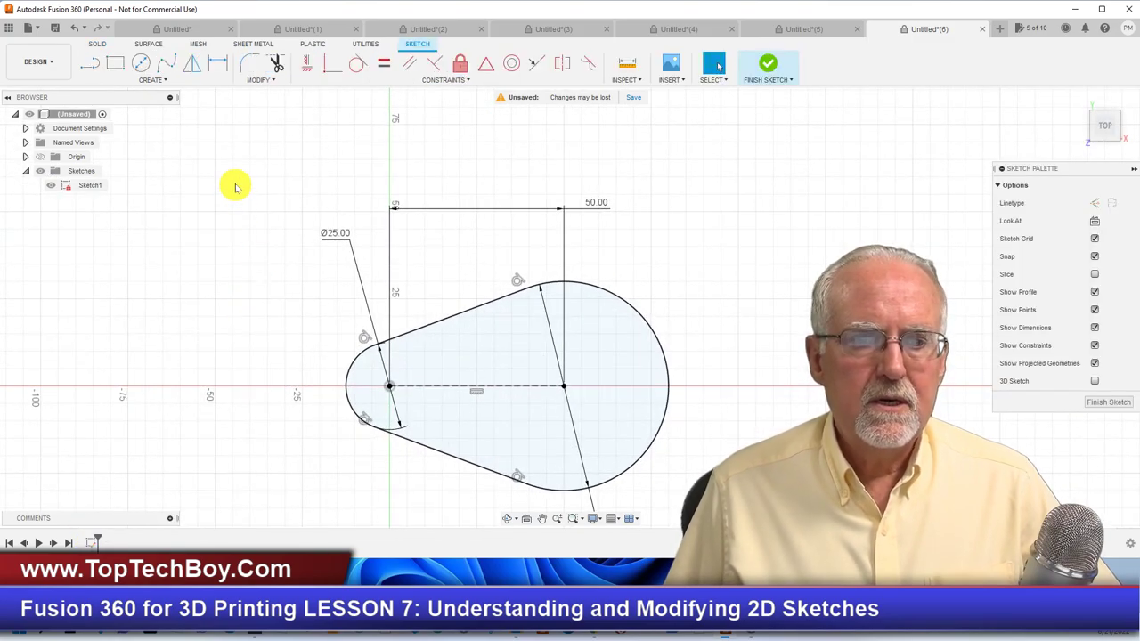
{"action": "scroll", "coordinate": [284, 303], "scroll_direction": "down", "scroll_amount": 2}
{"action": "mouse_move", "coordinate": [242, 213]}
{"action": "left_mouse_down"}
{"action": "mouse_move", "coordinate": [464, 458]}
{"action": "mouse_move", "coordinate": [643, 517]}
{"action": "left_mouse_up"}
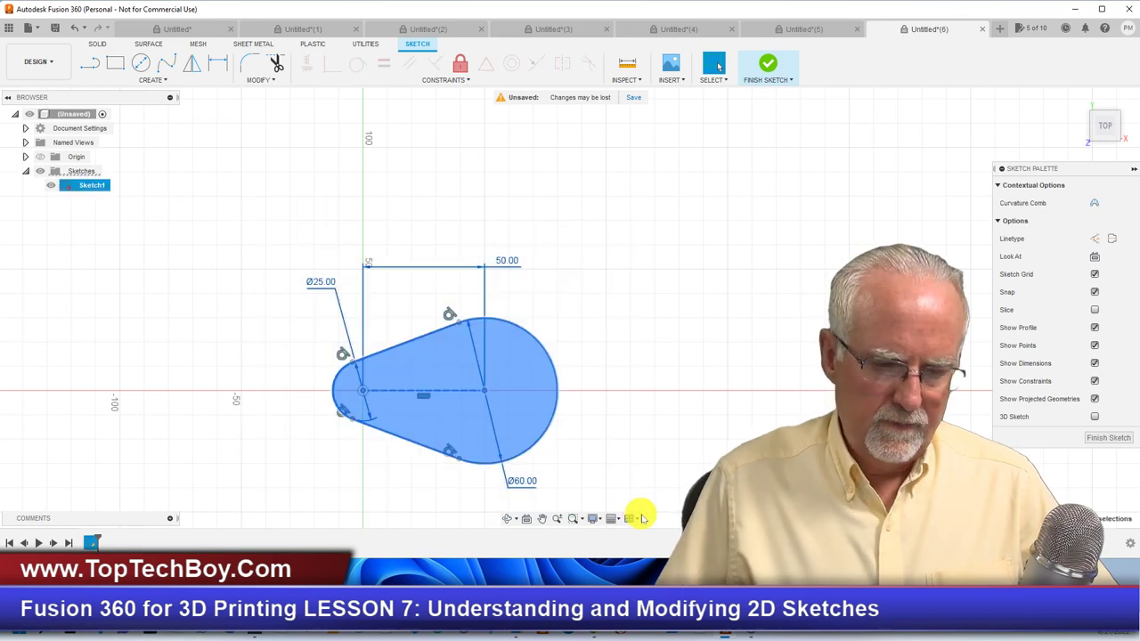
{"action": "key", "text": "Delete"}
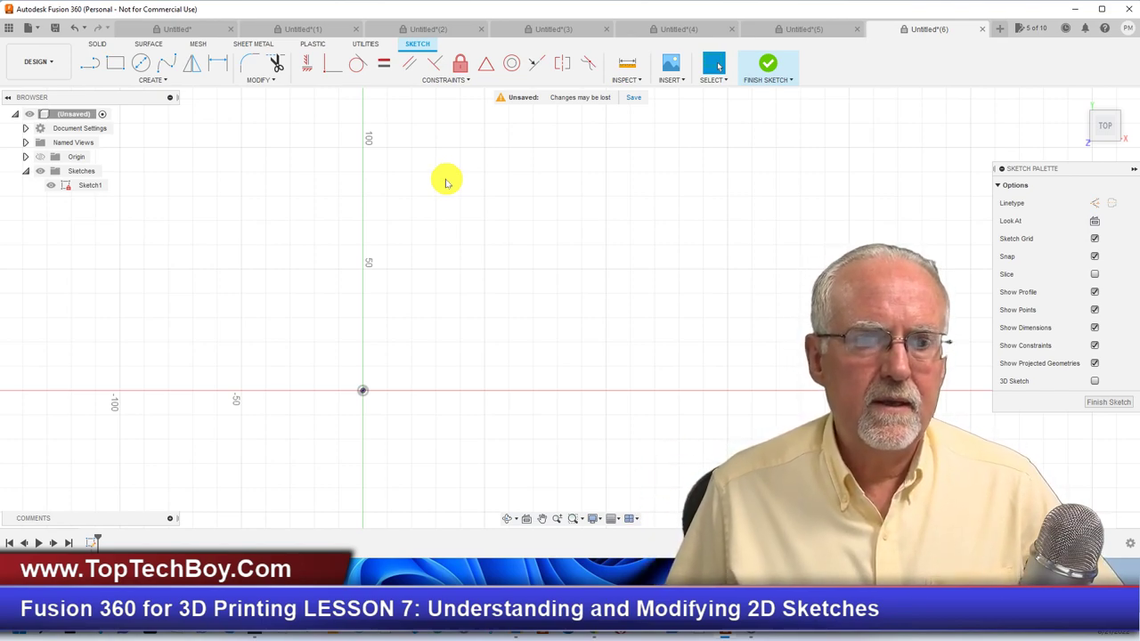
Draw a two-point rectangle 100 mm wide and 75 mm high from the origin
{"action": "left_click", "coordinate": [115, 66]}
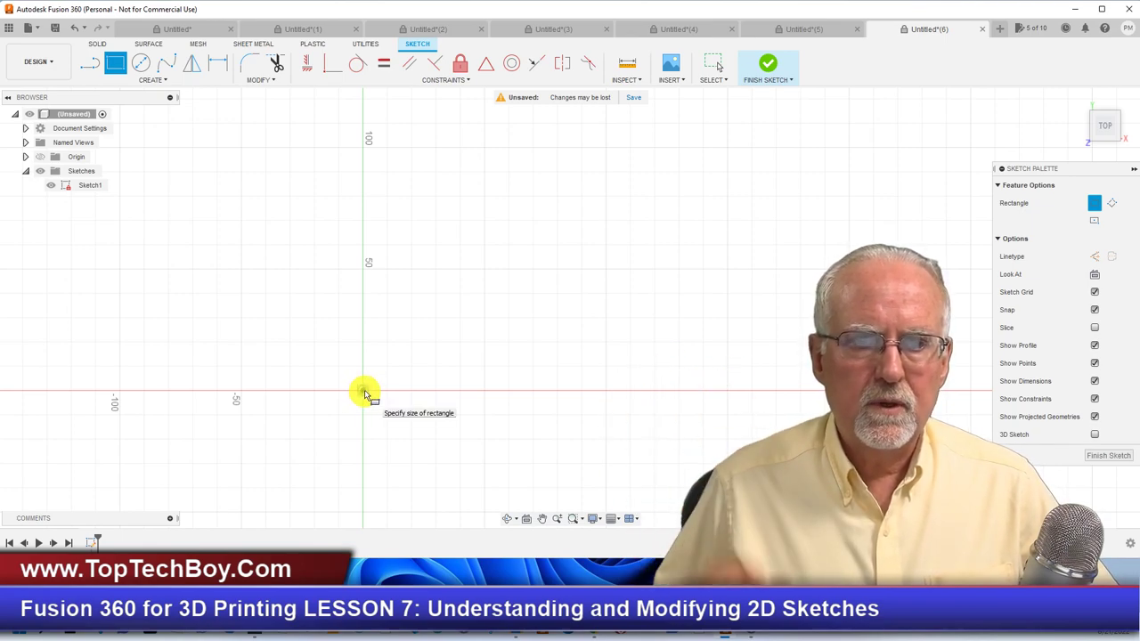
{"action": "left_click", "coordinate": [363, 391]}
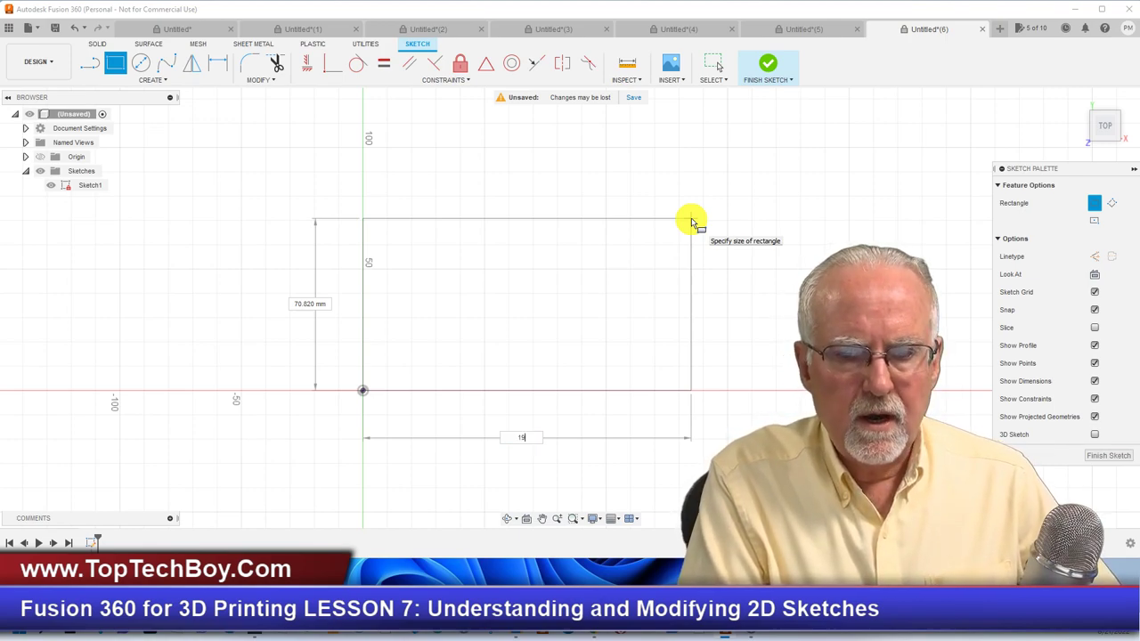
{"action": "key", "text": "BackSpace"}
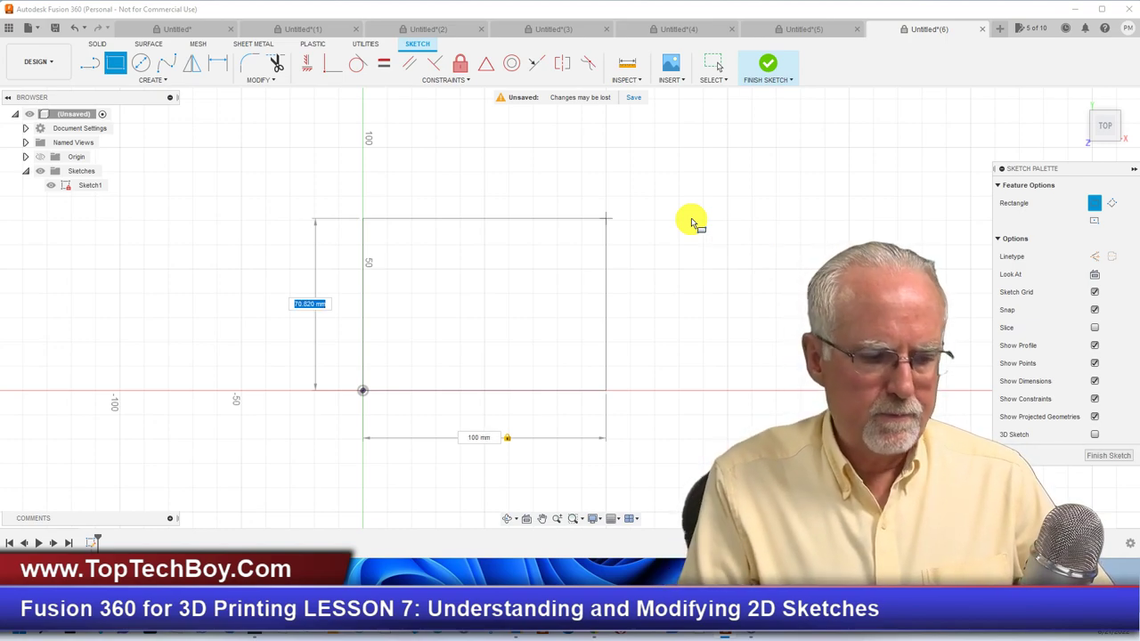
{"action": "type", "text": "75"}
{"action": "key", "text": "Tab"}
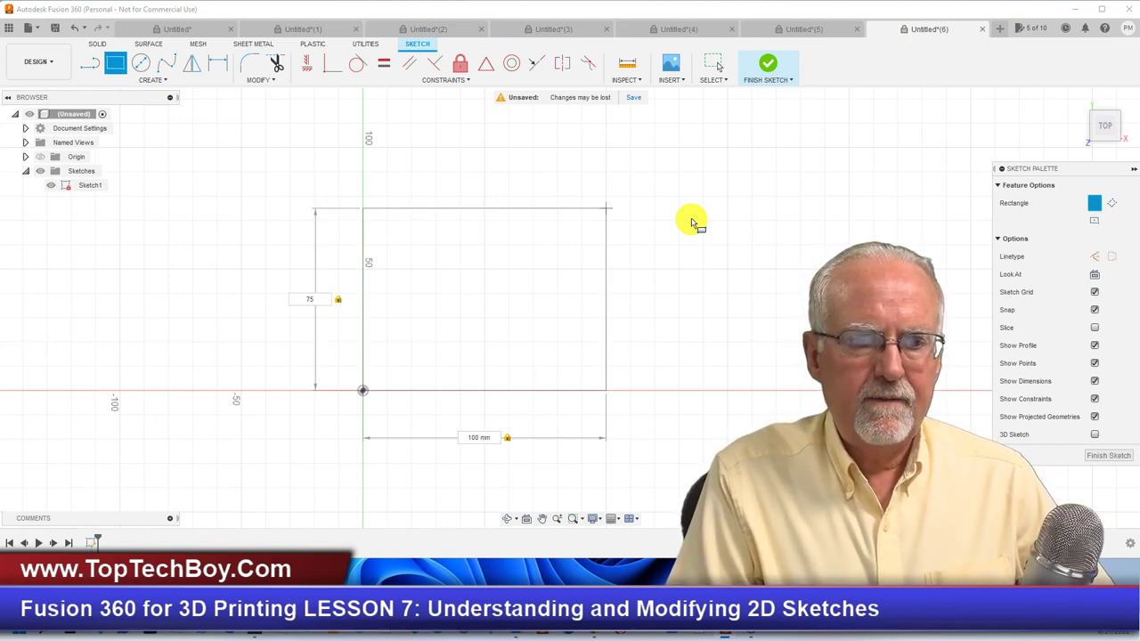
{"action": "key", "text": "Return"}
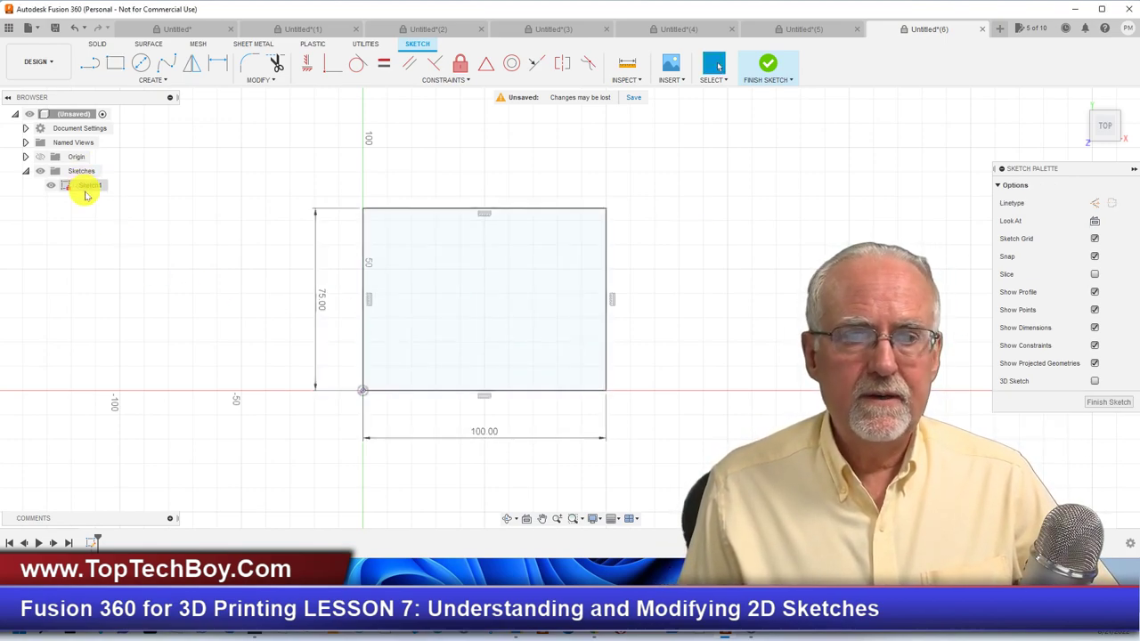
Draw a 75 mm diameter circle centred on the rectangle's upper right corner
{"action": "left_click", "coordinate": [142, 64]}
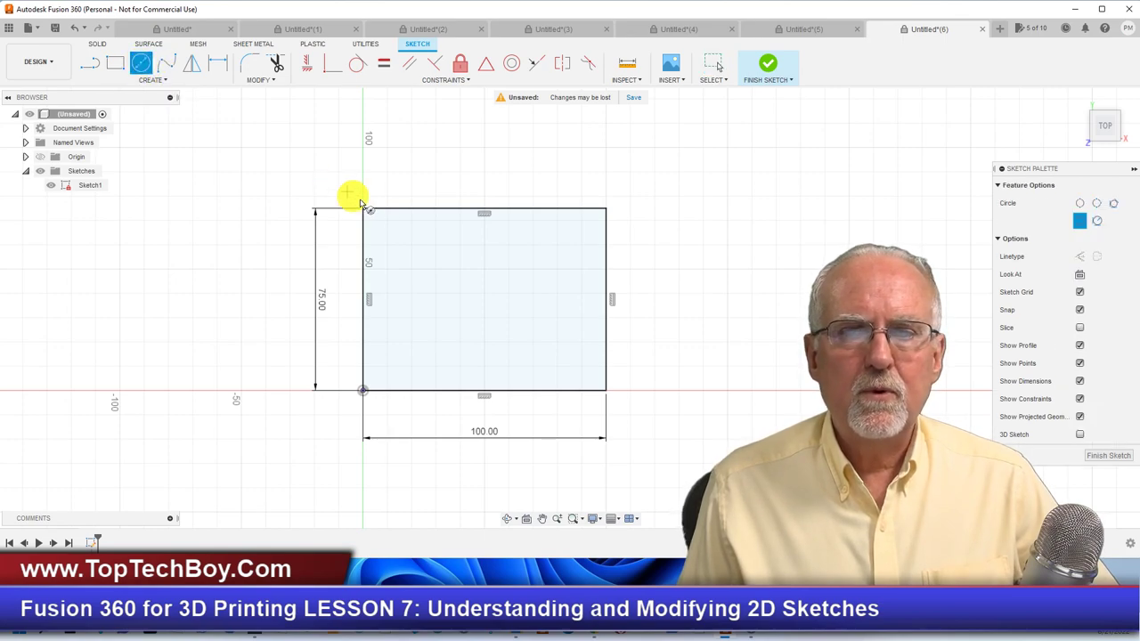
{"action": "left_click", "coordinate": [605, 210]}
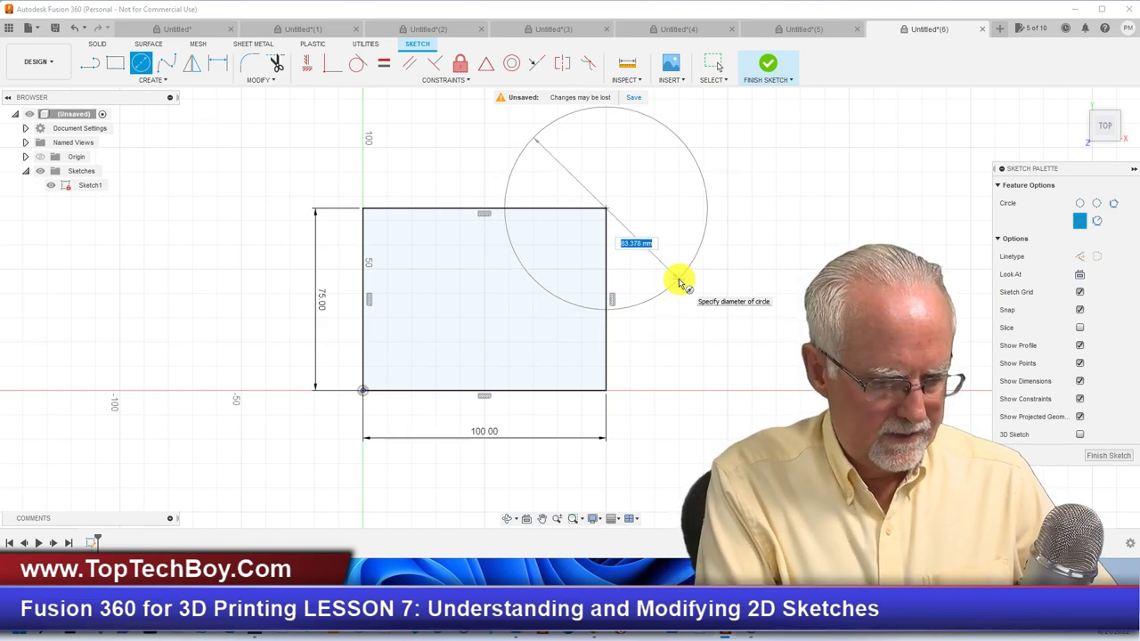
{"action": "key", "text": "Return"}
{"action": "key", "text": "Escape"}
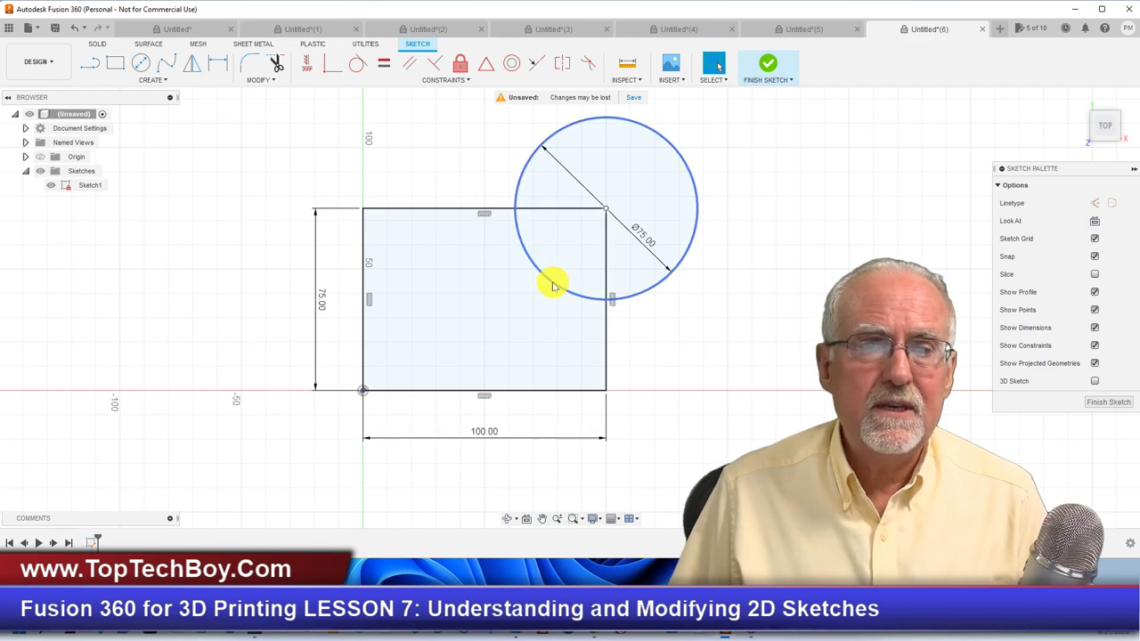
Trim the segments of the rectangle's top and right edges that lie inside the circle
{"action": "left_click", "coordinate": [277, 64]}
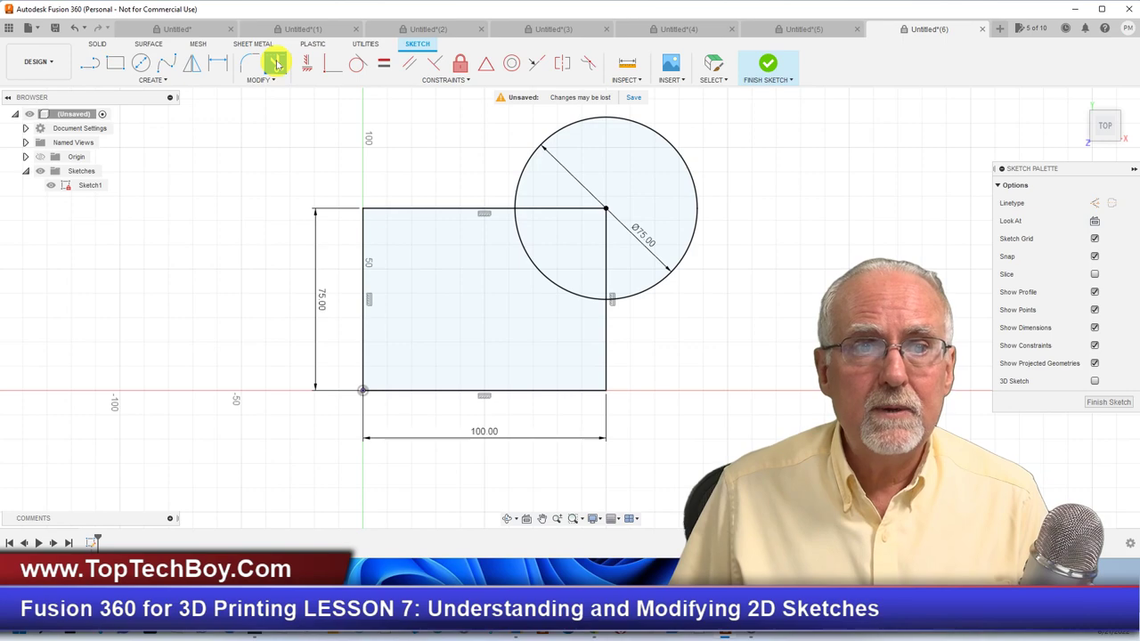
{"action": "left_click", "coordinate": [555, 213]}
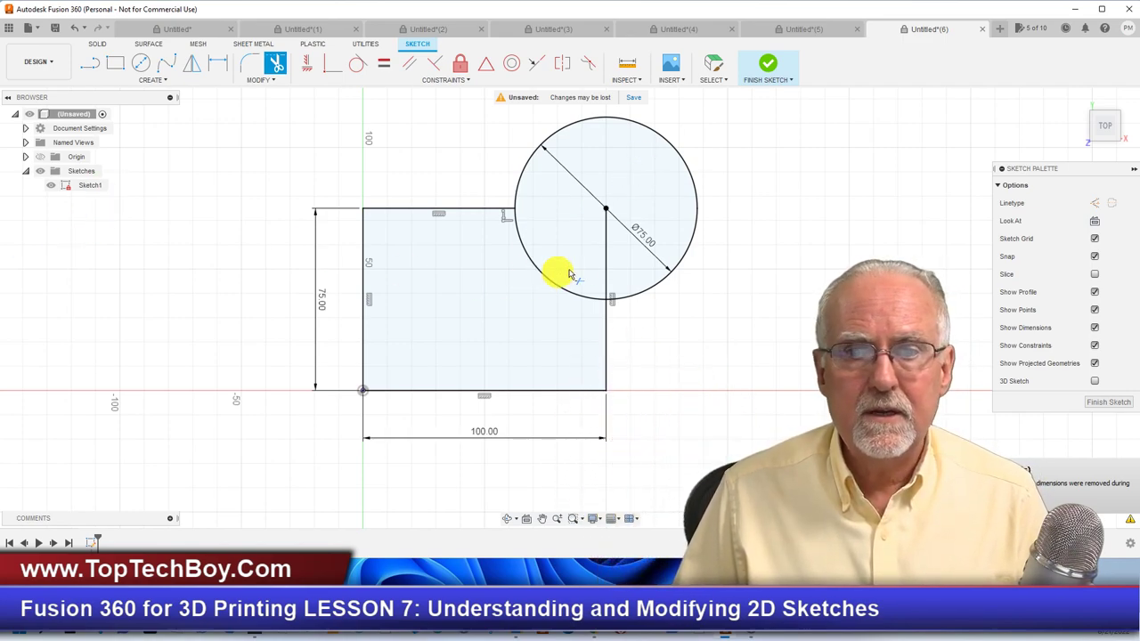
{"action": "left_click", "coordinate": [606, 255]}
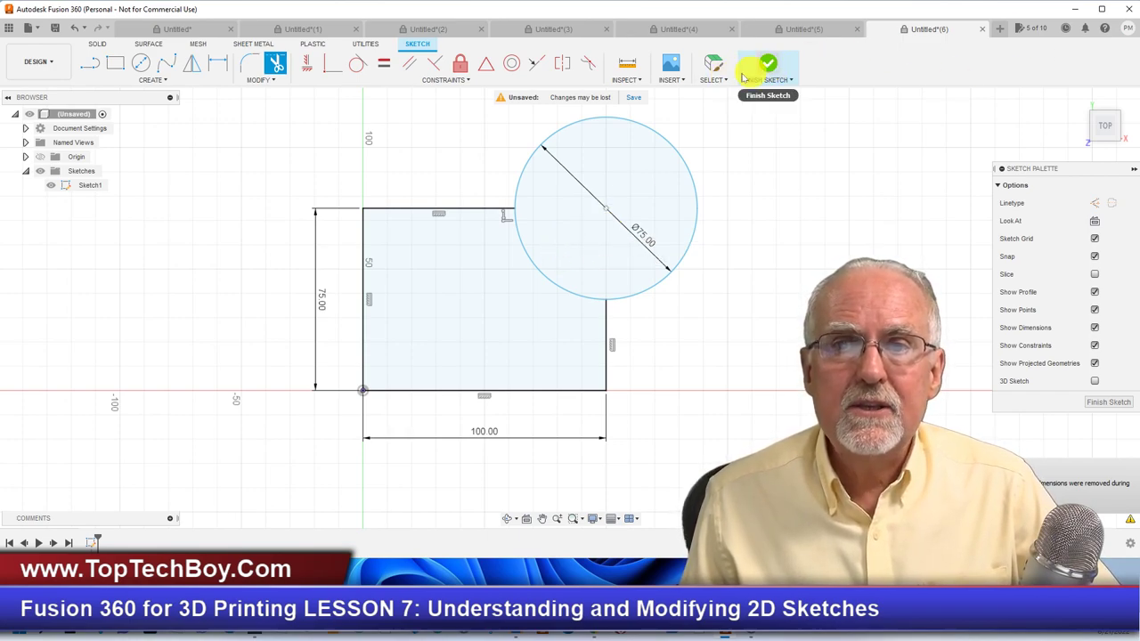
Drag the circle to test whether it is still constrained, and undo both the drag and the edge trims
{"action": "left_click", "coordinate": [714, 69]}
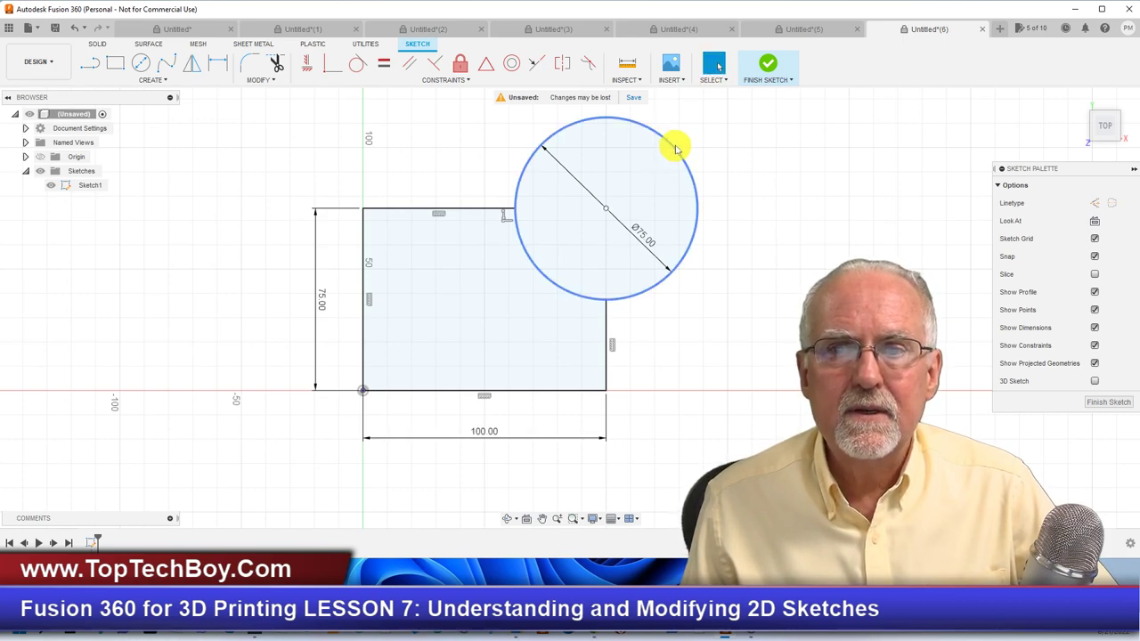
{"action": "mouse_move", "coordinate": [677, 154]}
{"action": "left_mouse_down"}
{"action": "mouse_move", "coordinate": [878, 140]}
{"action": "mouse_move", "coordinate": [593, 191]}
{"action": "mouse_move", "coordinate": [760, 156]}
{"action": "mouse_move", "coordinate": [898, 152]}
{"action": "mouse_move", "coordinate": [722, 186]}
{"action": "mouse_move", "coordinate": [763, 165]}
{"action": "mouse_move", "coordinate": [707, 178]}
{"action": "mouse_move", "coordinate": [774, 165]}
{"action": "left_mouse_up"}
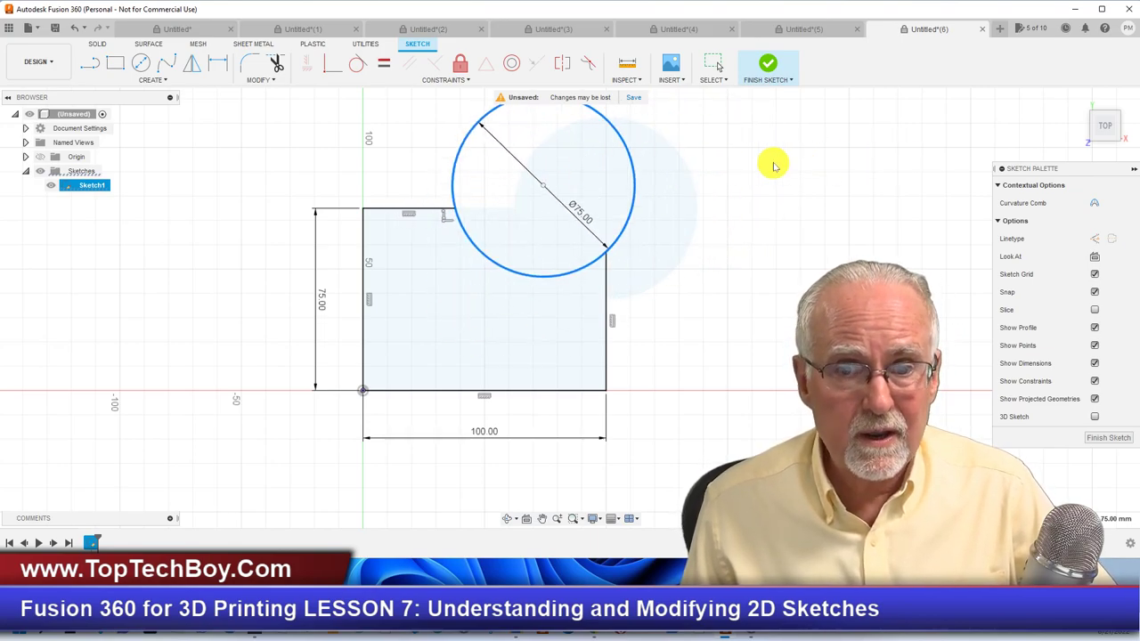
{"action": "left_click", "coordinate": [75, 29]}
{"action": "left_click", "coordinate": [75, 30]}
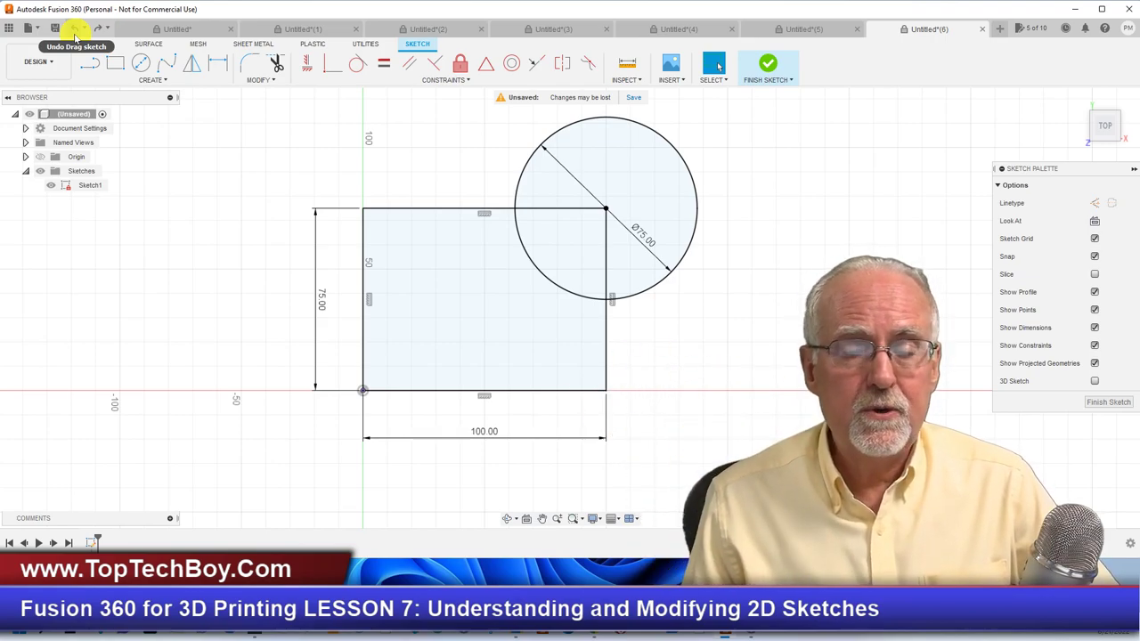
Break the rectangle's top and right edges where they cross the 75 mm circle
{"action": "left_click", "coordinate": [276, 80]}
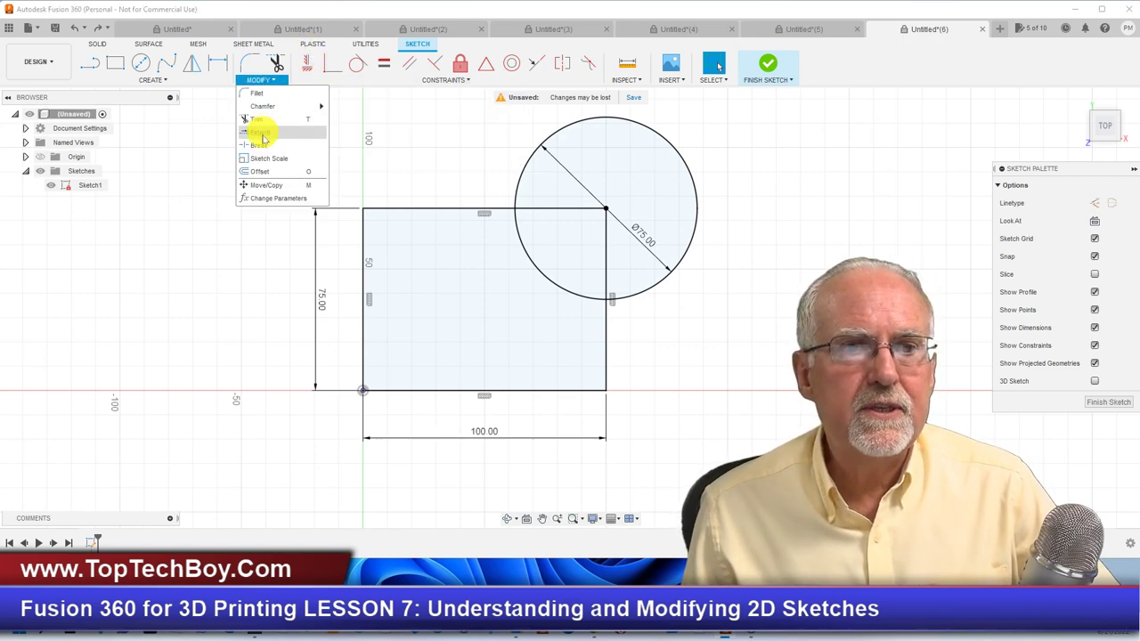
{"action": "left_click", "coordinate": [263, 147]}
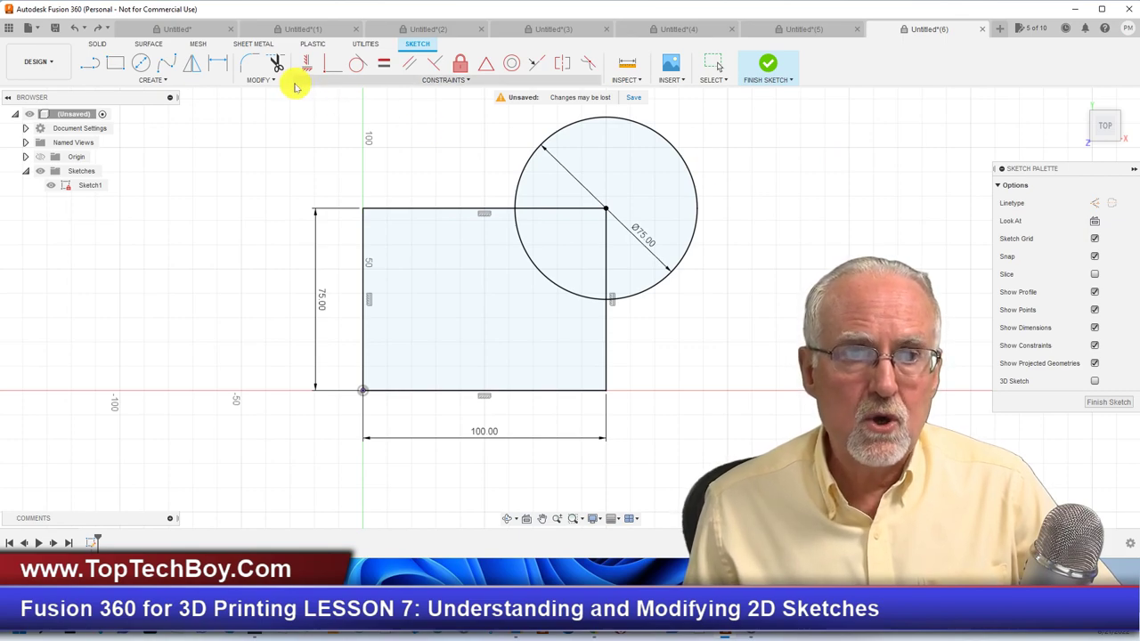
{"action": "left_click", "coordinate": [557, 214]}
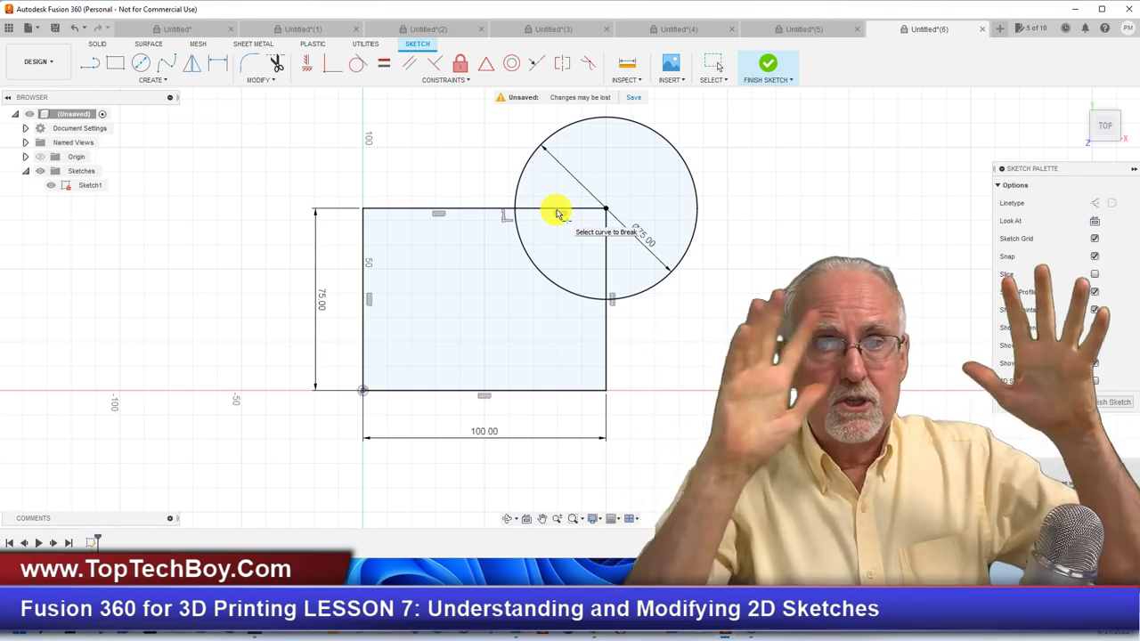
{"action": "left_click", "coordinate": [608, 256]}
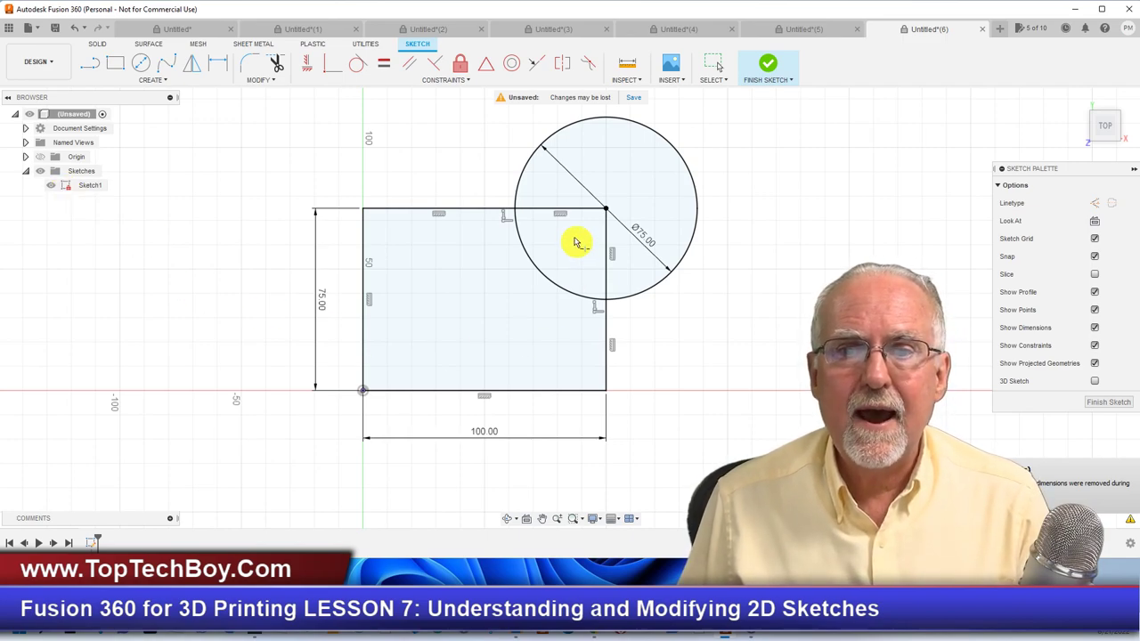
Convert the two broken edge segments inside the circle to construction lines
{"action": "left_click", "coordinate": [714, 65]}
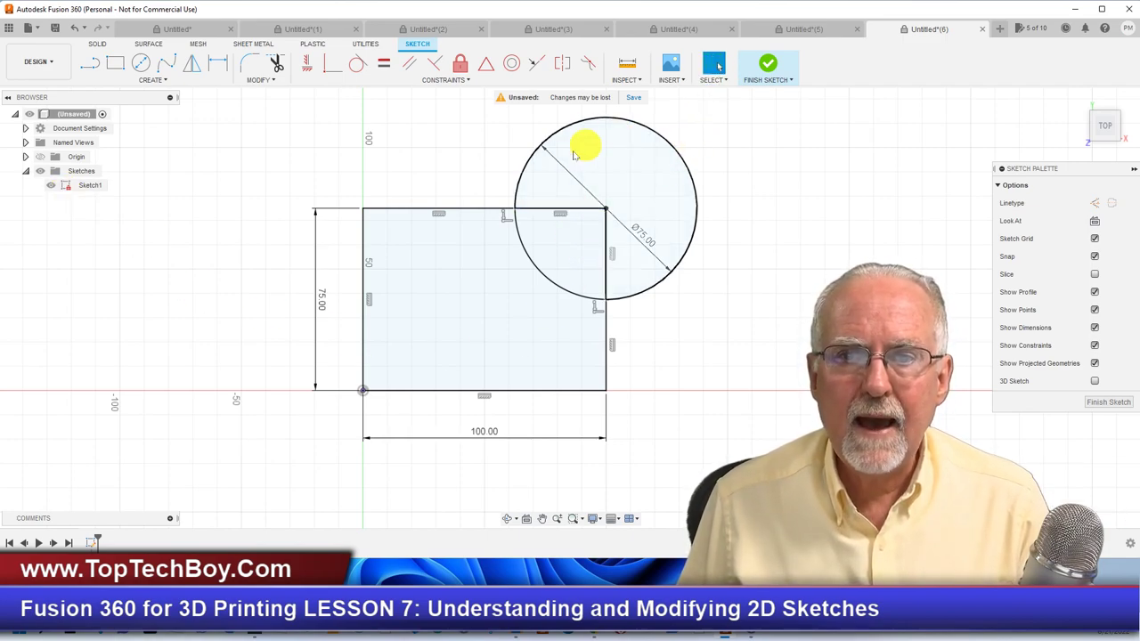
{"action": "left_click", "coordinate": [542, 216]}
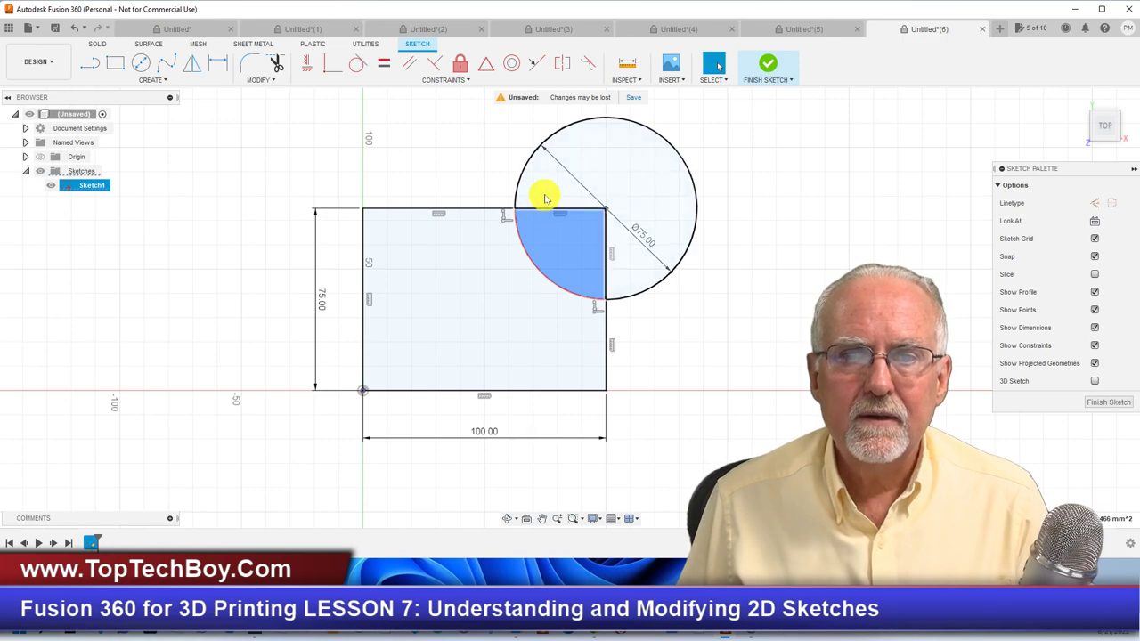
{"action": "key", "text": "Escape"}
{"action": "left_click", "coordinate": [544, 209]}
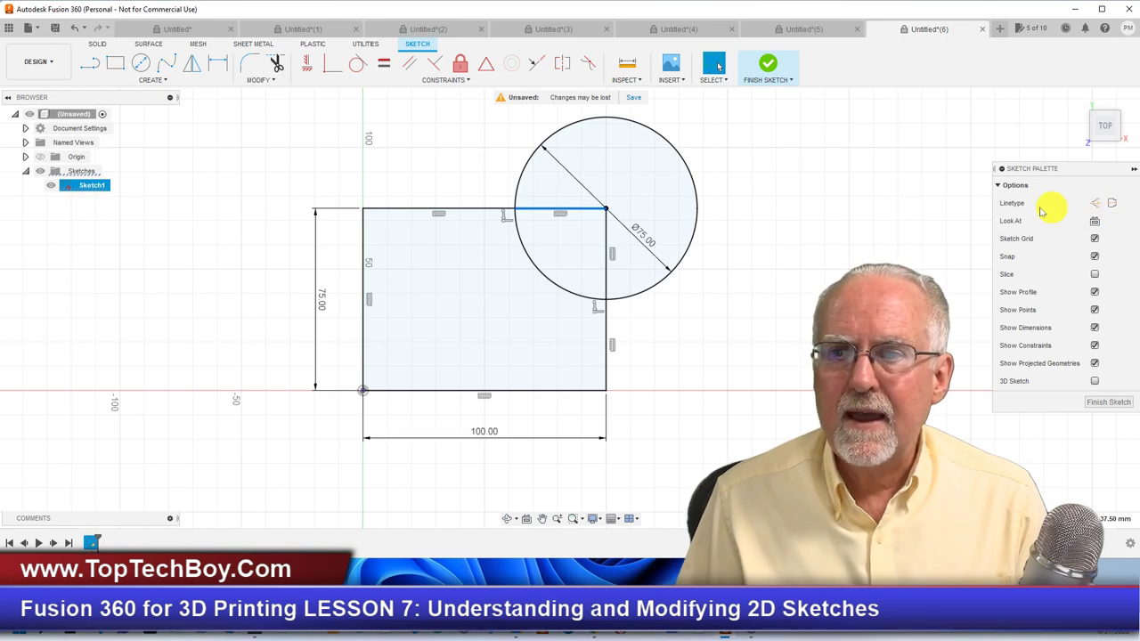
{"action": "left_click", "coordinate": [1096, 204]}
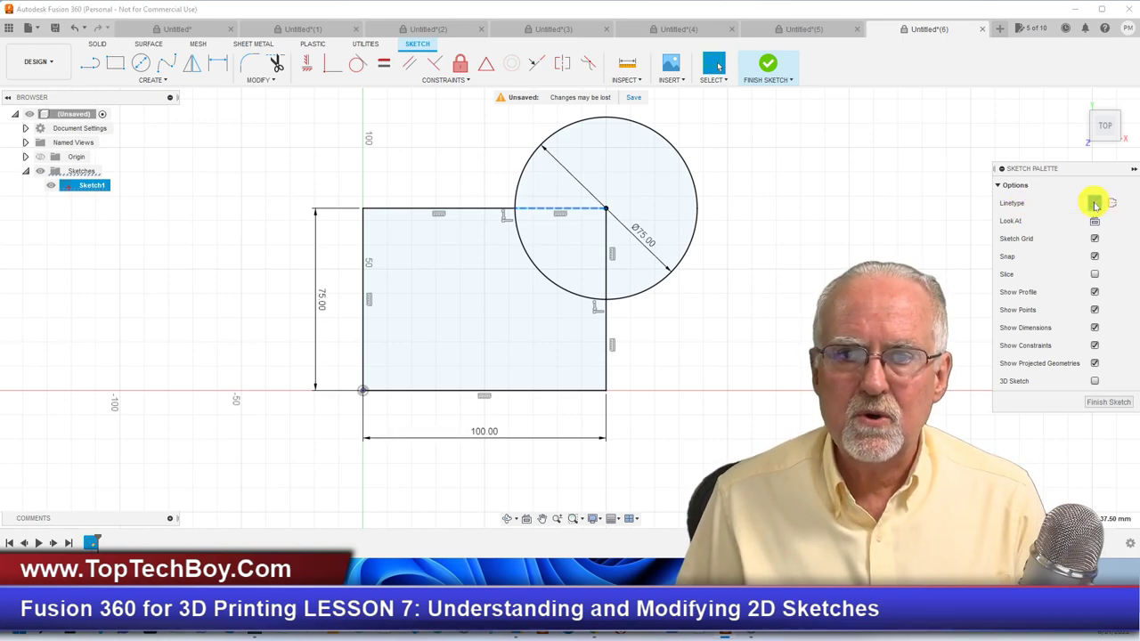
{"action": "left_click", "coordinate": [607, 270]}
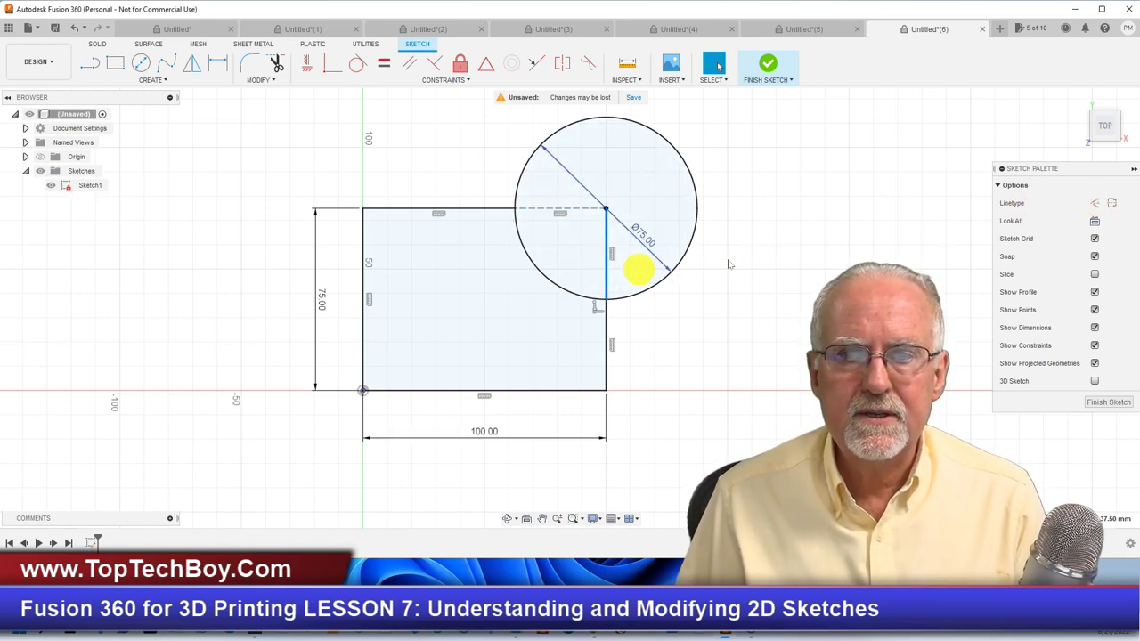
{"action": "left_click", "coordinate": [1097, 204]}
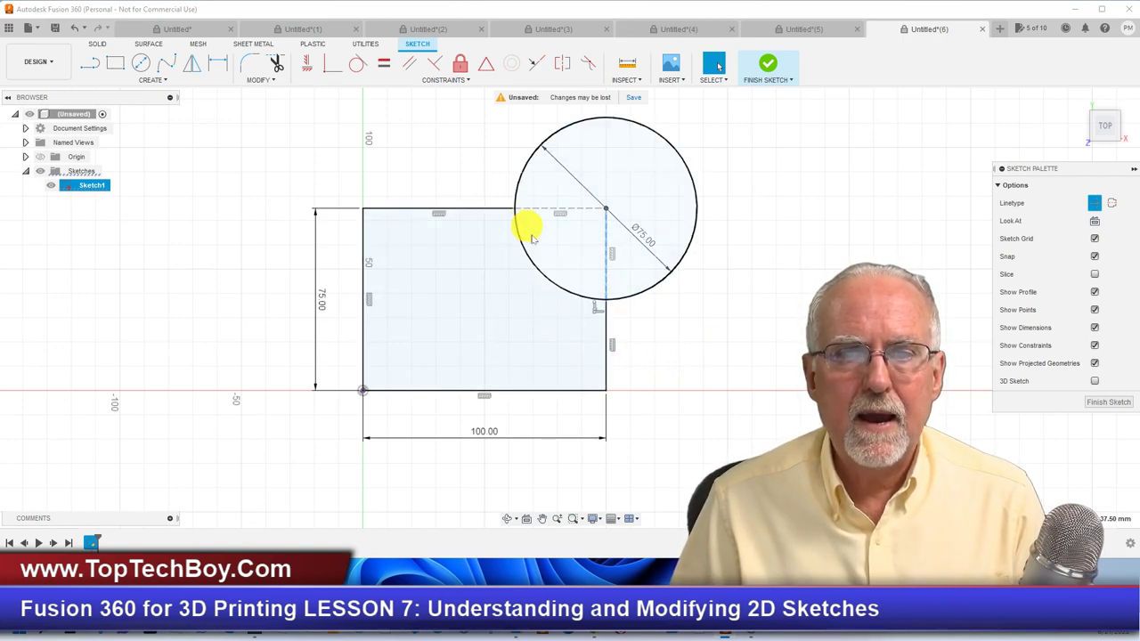
Try trimming the circle's arc inside the rectangle, and undo the trimming
{"action": "left_click", "coordinate": [279, 64]}
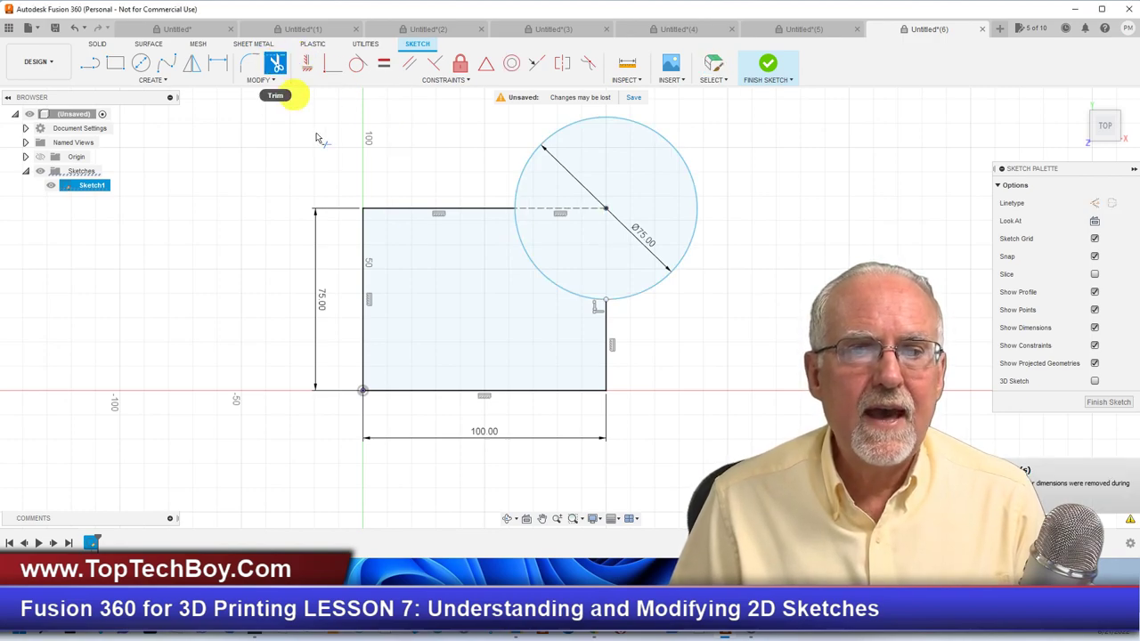
{"action": "left_click", "coordinate": [563, 277]}
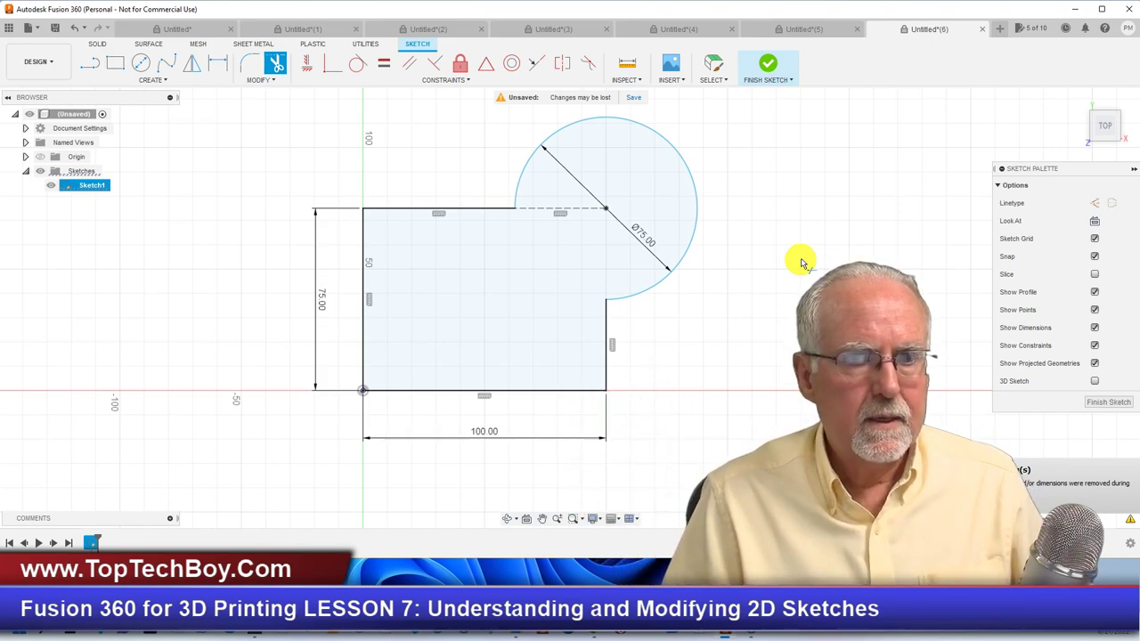
{"action": "key", "text": "Escape"}
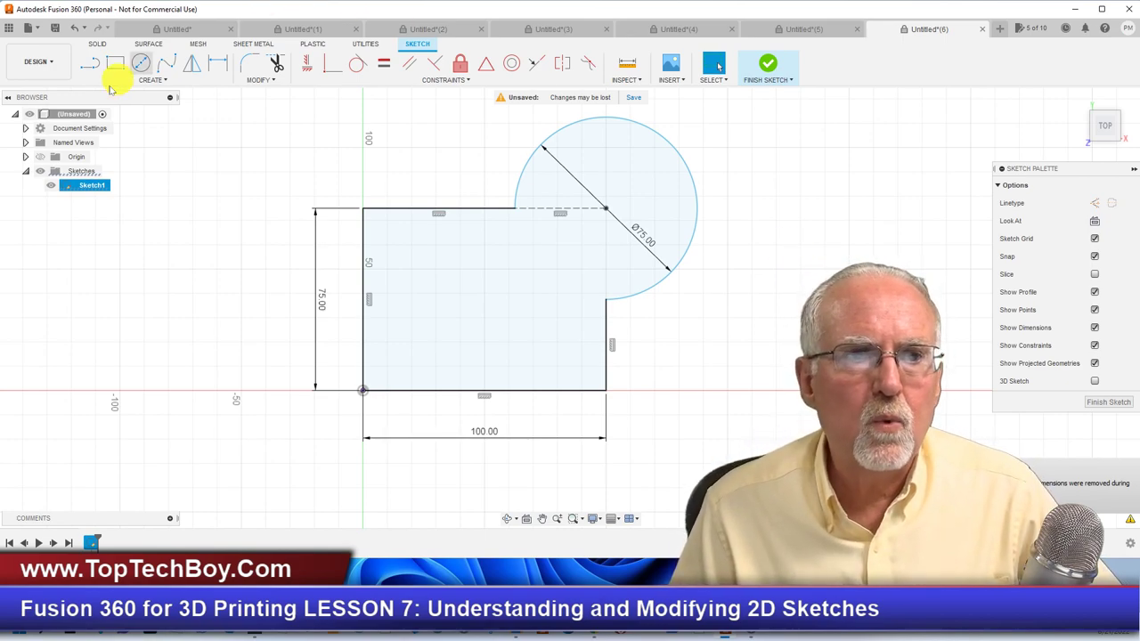
{"action": "left_click", "coordinate": [77, 32]}
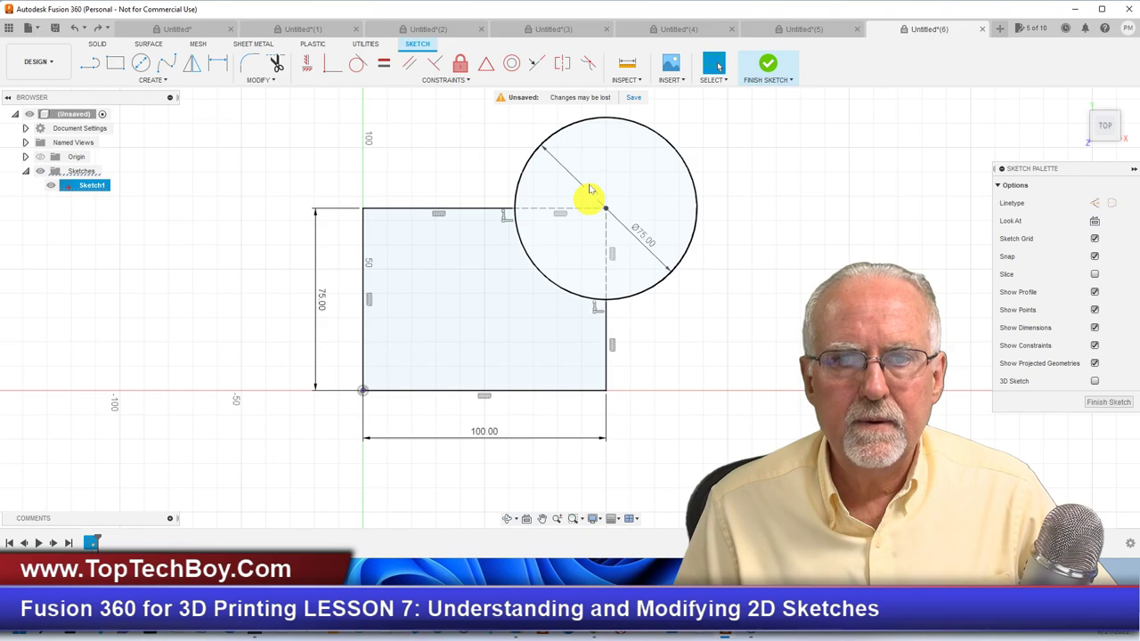
Trim the arc of the 75 mm circle that lies inside the rectangle, keeping both construction lines
{"action": "left_click", "coordinate": [276, 62]}
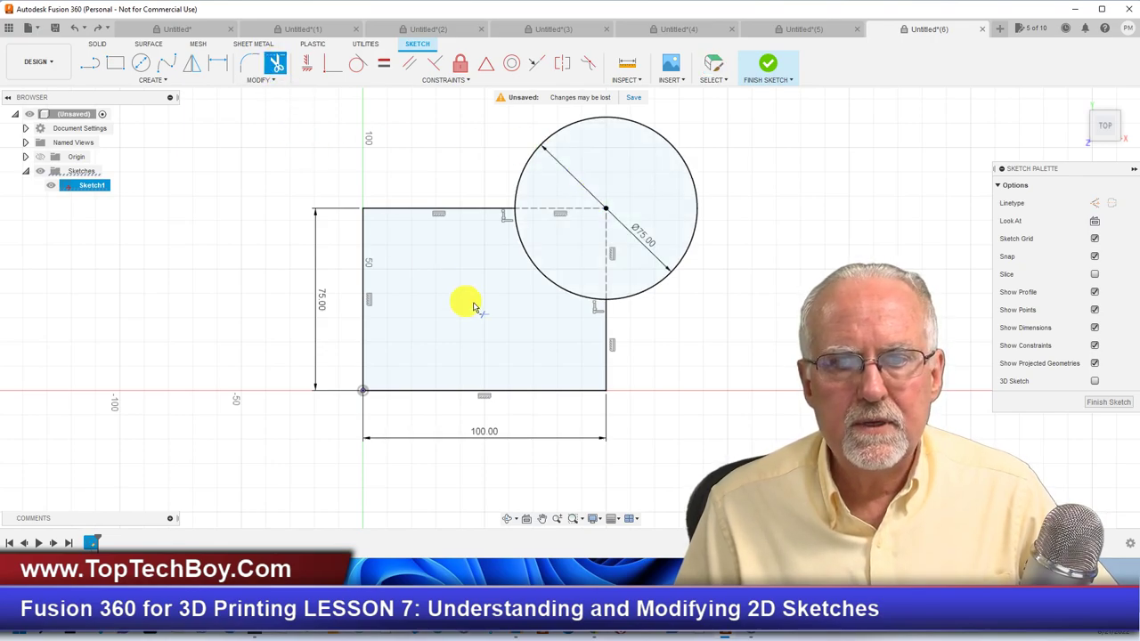
{"action": "left_click", "coordinate": [550, 285]}
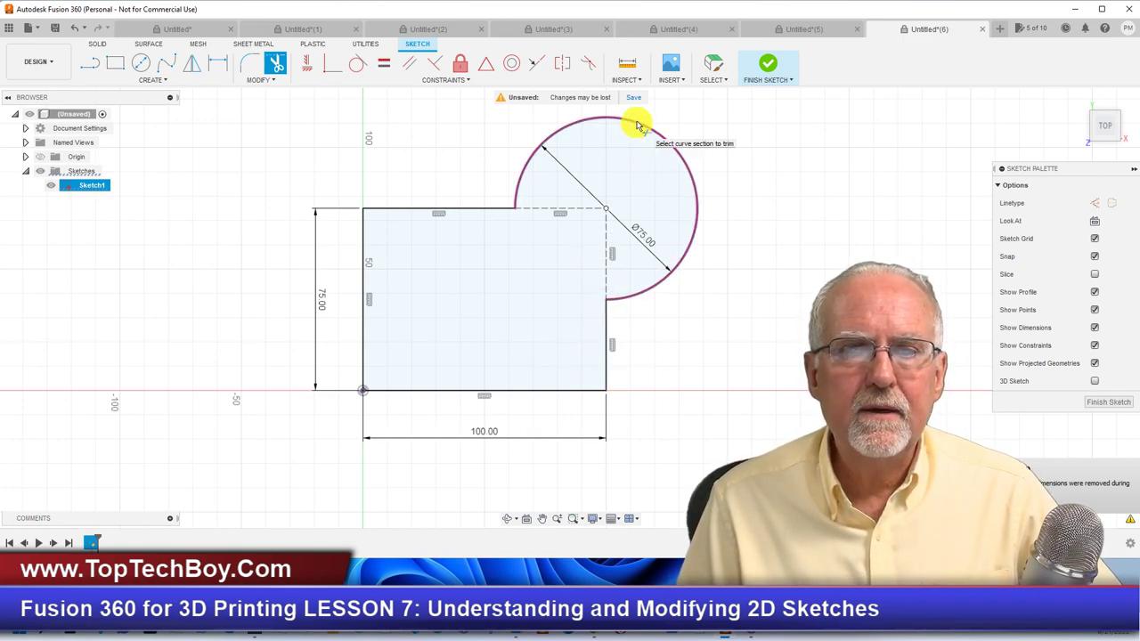
Draw a 60 mm diameter circle centred on the rectangle's upper right corner, concentric with the trimmed arc
{"action": "left_click", "coordinate": [138, 65]}
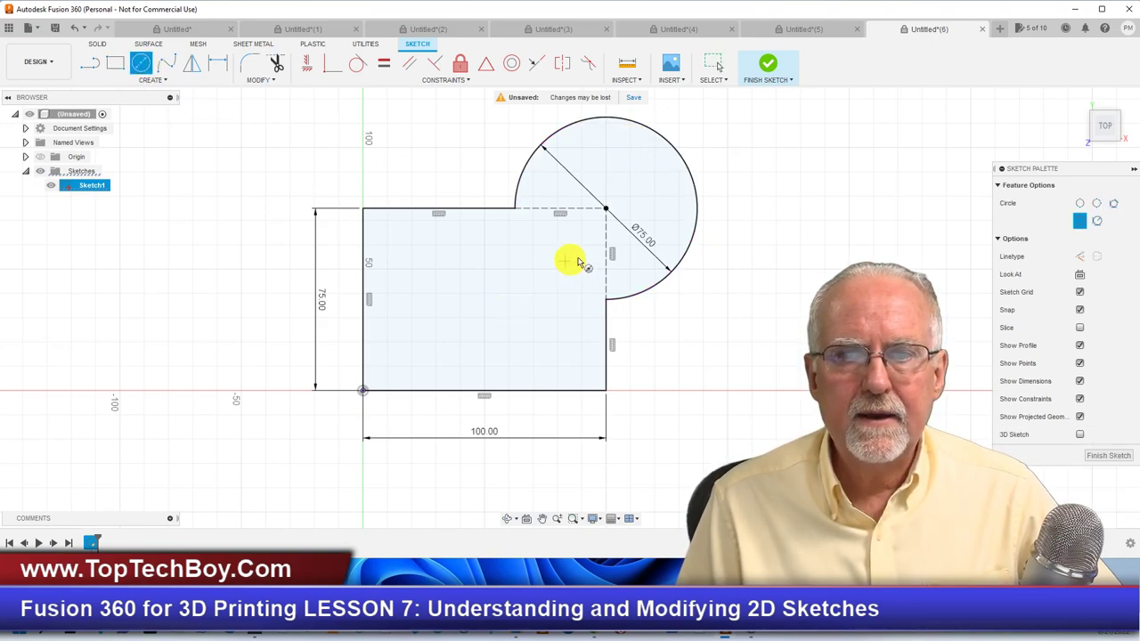
{"action": "left_click", "coordinate": [606, 210]}
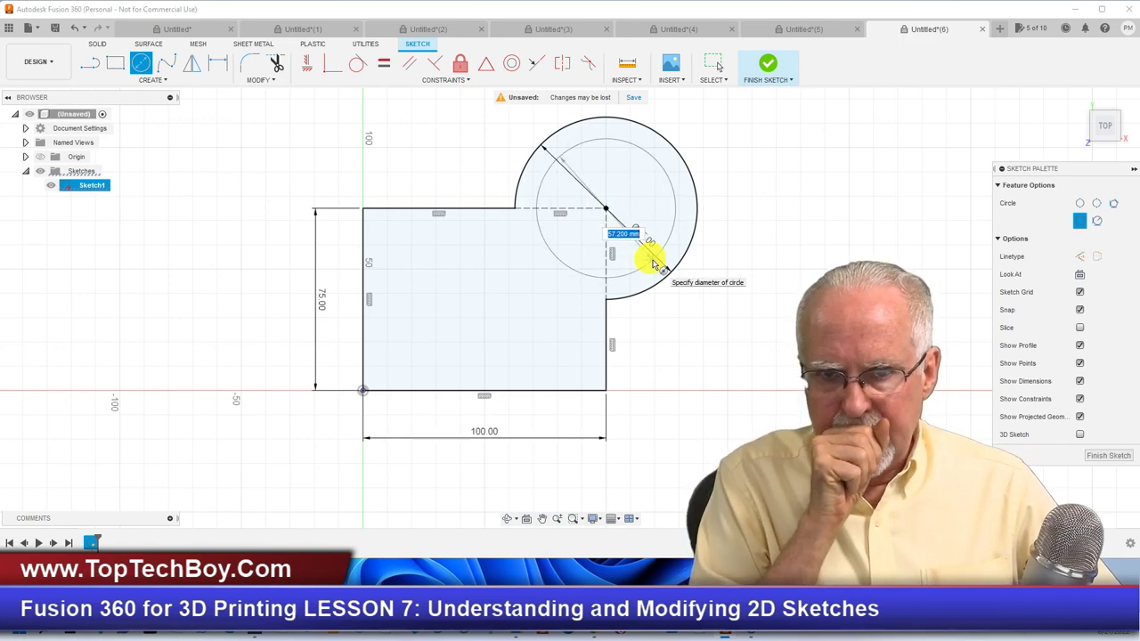
{"action": "type", "text": "60"}
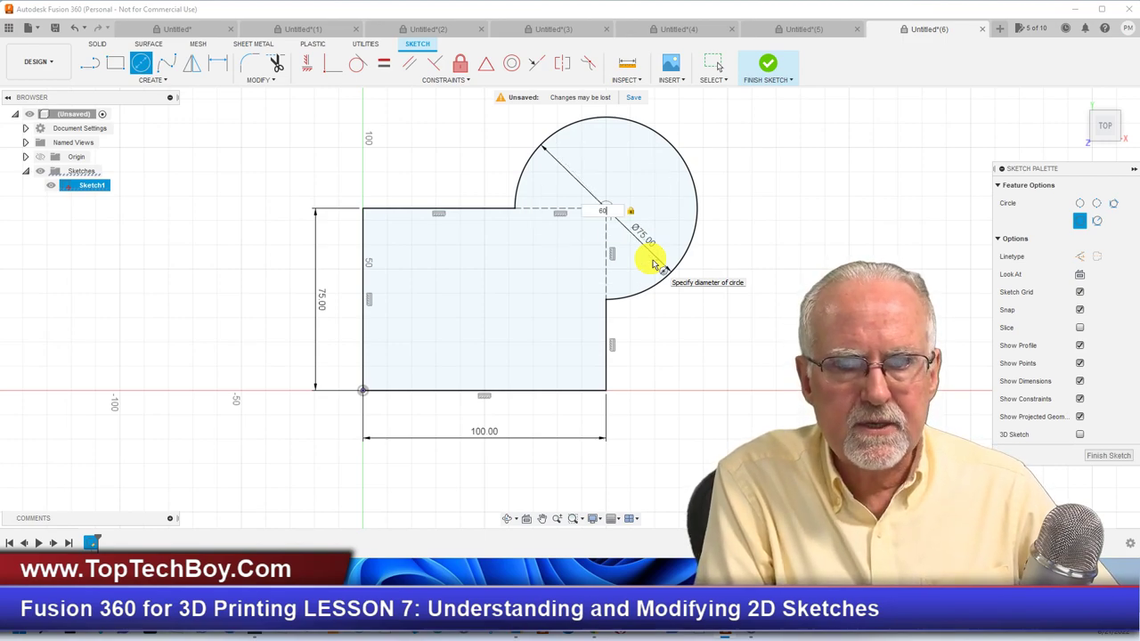
{"action": "key", "text": "Return"}
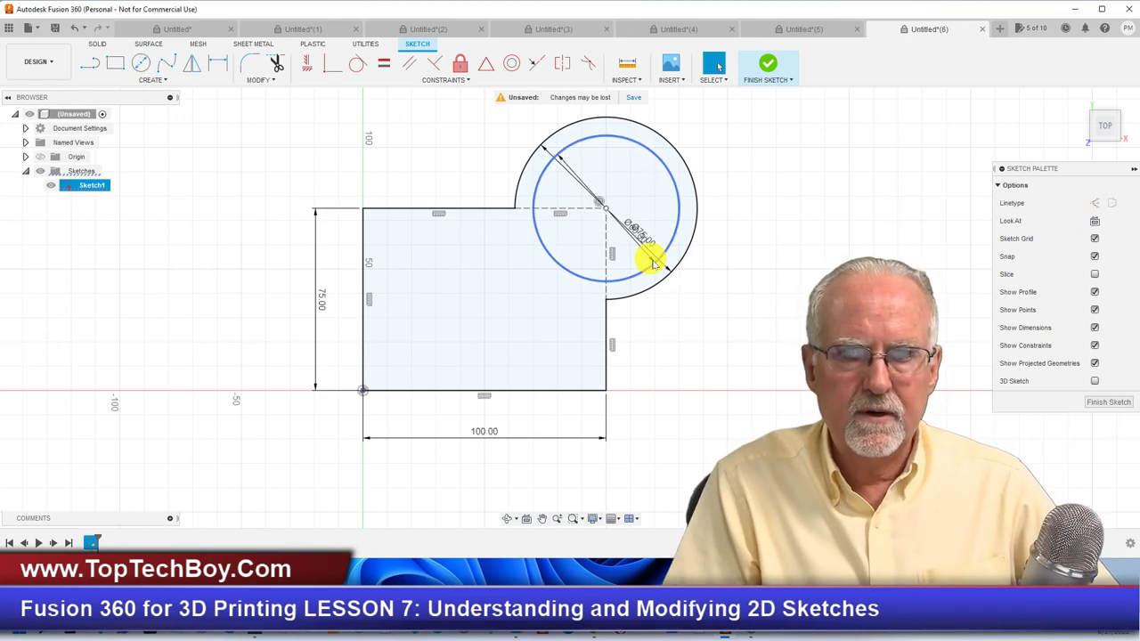
{"action": "key", "text": "Escape"}
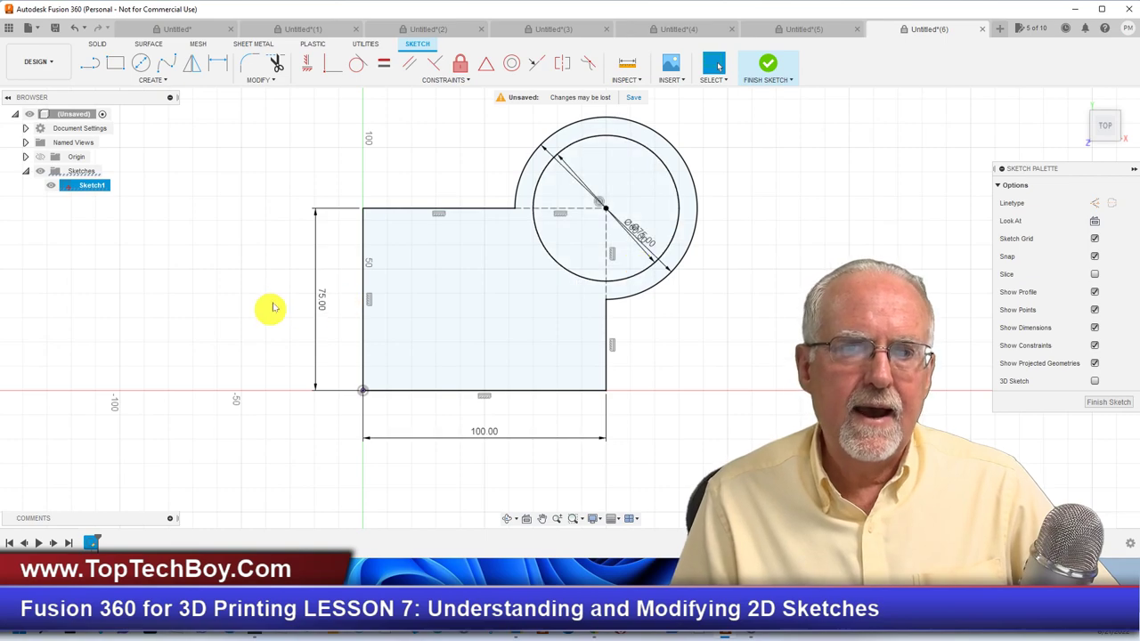
Move the 75 mm and 60 mm diameter dimensions outside the circles, up and to the right
{"action": "left_click", "coordinate": [141, 62]}
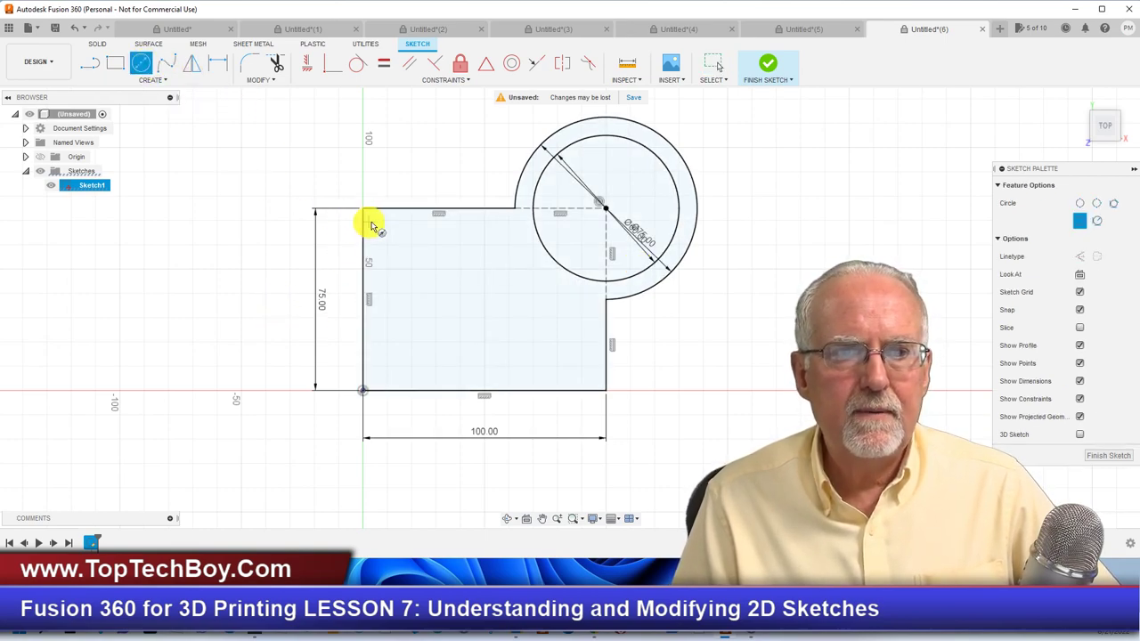
{"action": "left_click", "coordinate": [718, 64]}
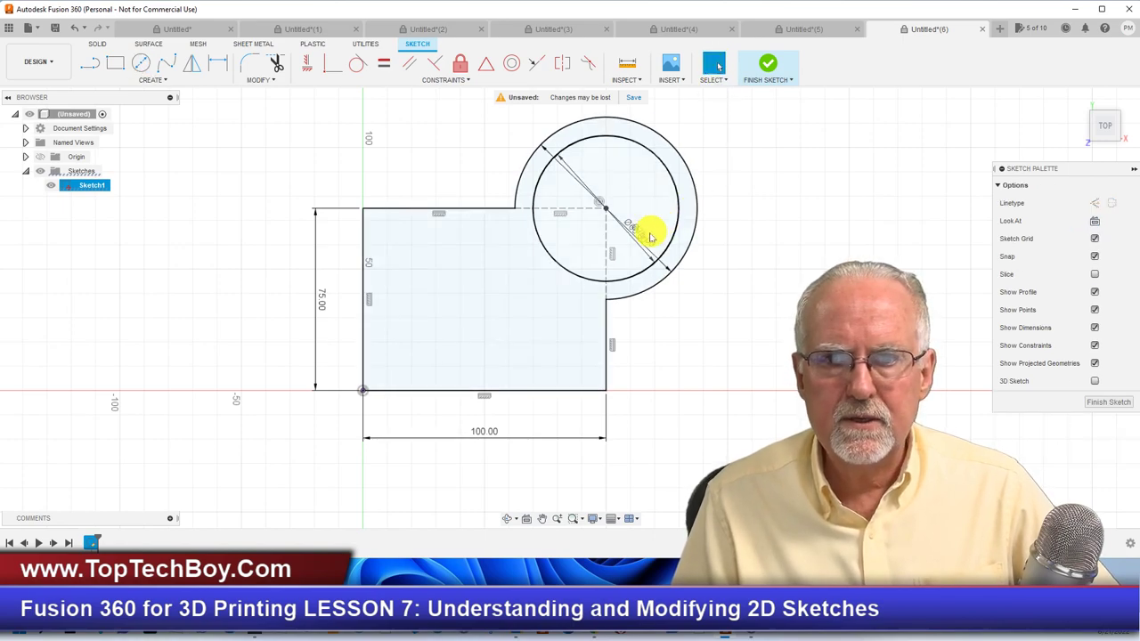
{"action": "left_click_drag", "start_coordinate": [647, 242], "coordinate": [739, 117]}
{"action": "left_click_drag", "start_coordinate": [638, 233], "coordinate": [738, 153]}
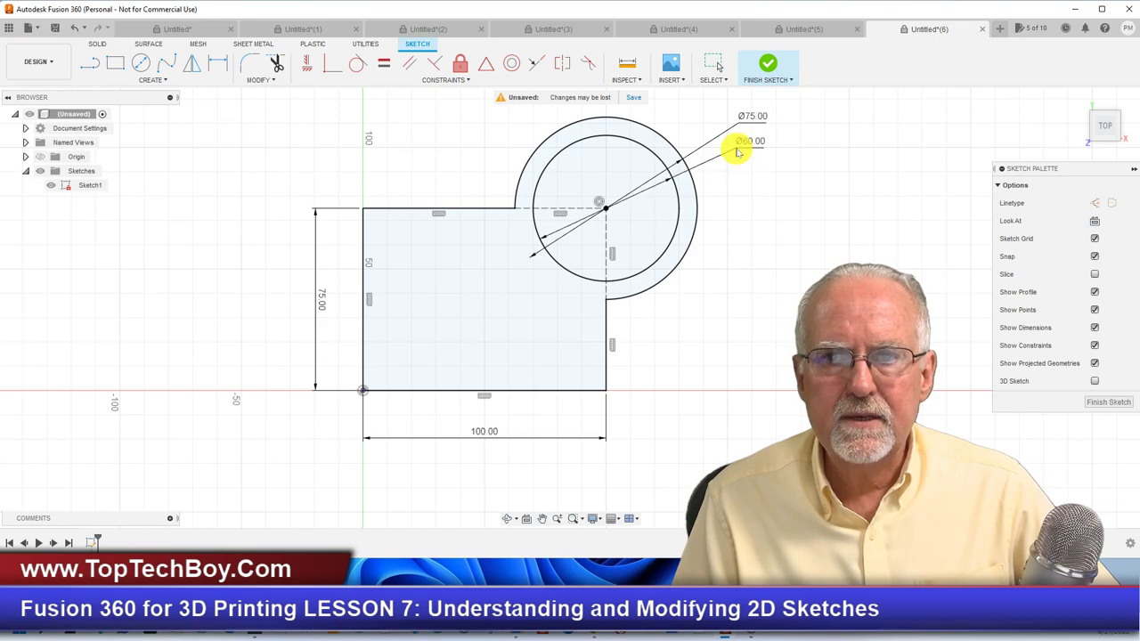
Draw a 75 mm diameter circle centred on the rectangle's upper left corner
{"action": "left_click", "coordinate": [142, 66]}
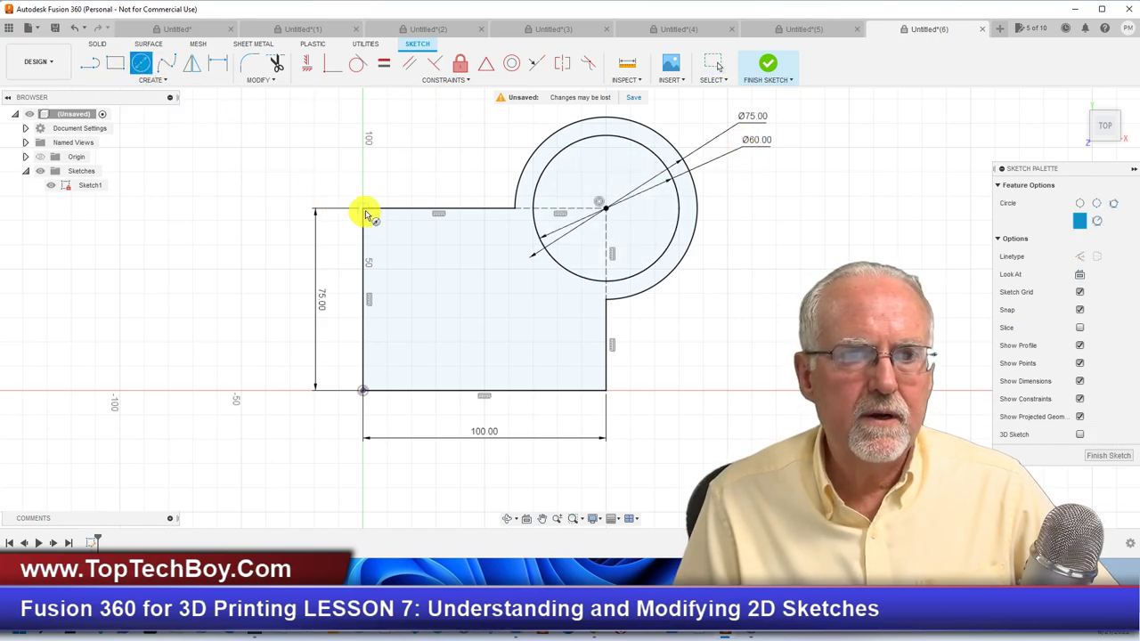
{"action": "left_click", "coordinate": [363, 210]}
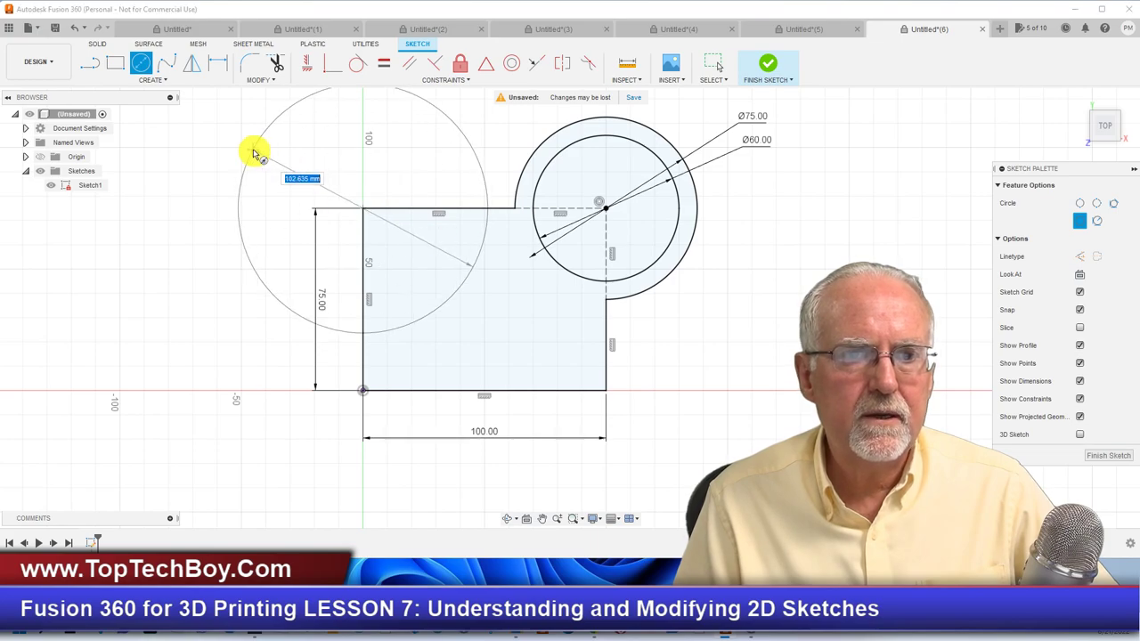
{"action": "type", "text": "75"}
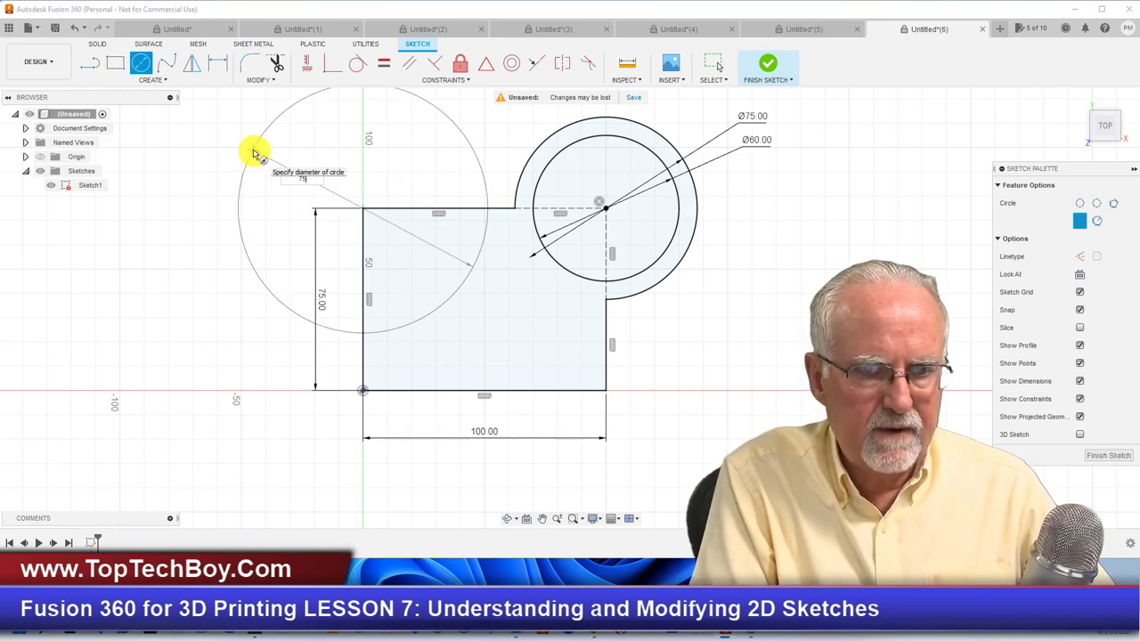
{"action": "key", "text": "Return"}
{"action": "key", "text": "Escape"}
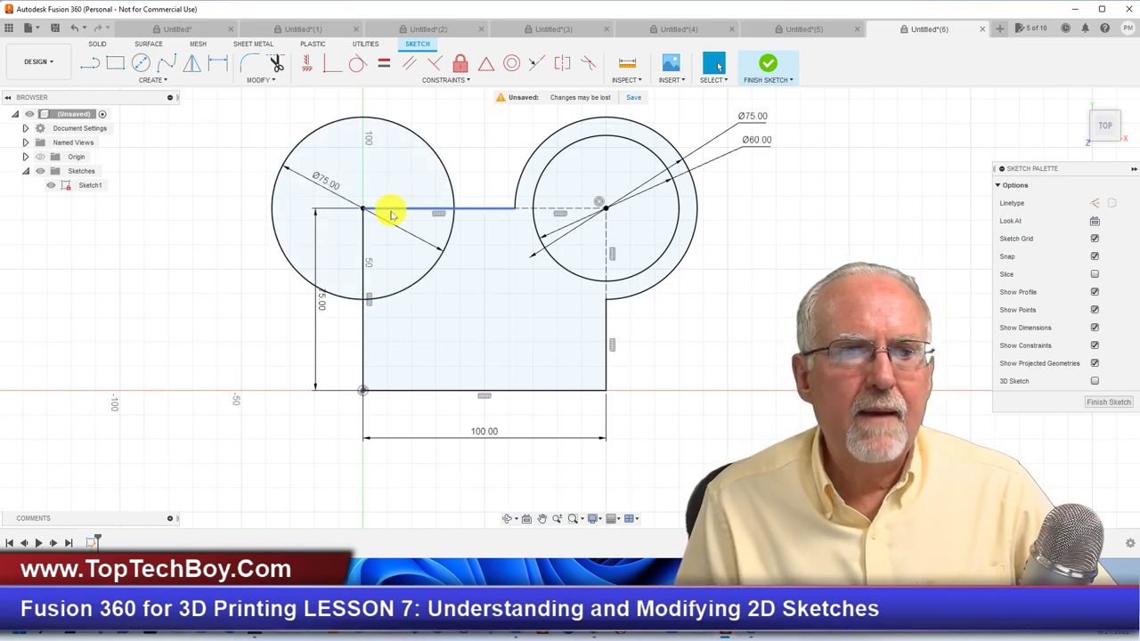
Trim the upper left circle's arc inside the rectangle, and break the top and left edges where they meet the circle
{"action": "left_click", "coordinate": [277, 63]}
{"action": "left_click", "coordinate": [418, 287]}
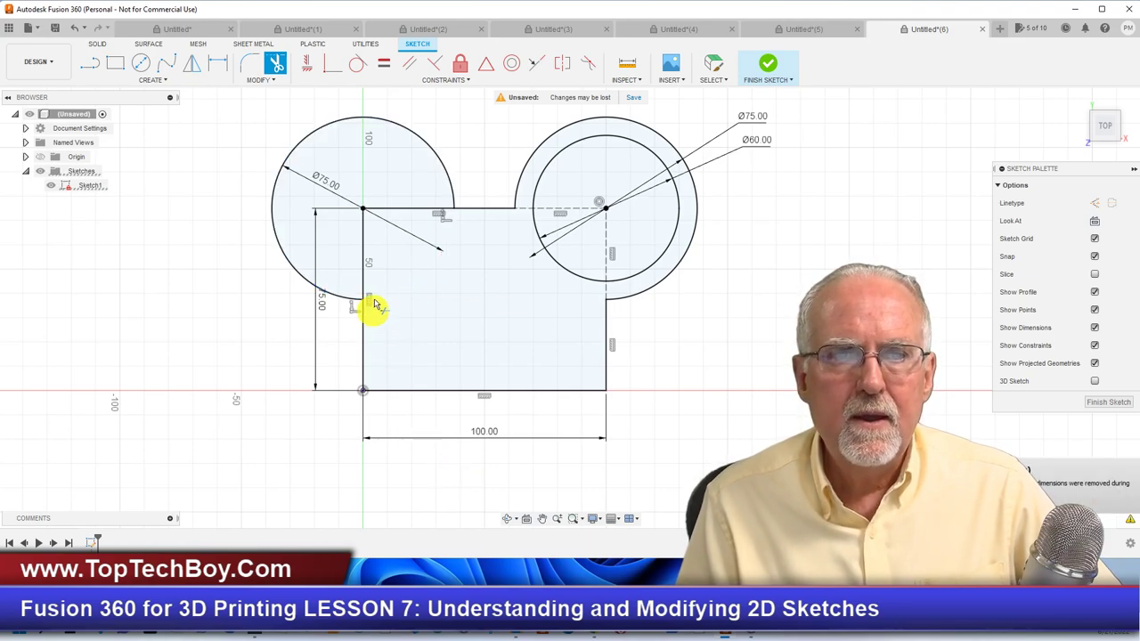
{"action": "left_click", "coordinate": [272, 82]}
{"action": "left_click", "coordinate": [270, 143]}
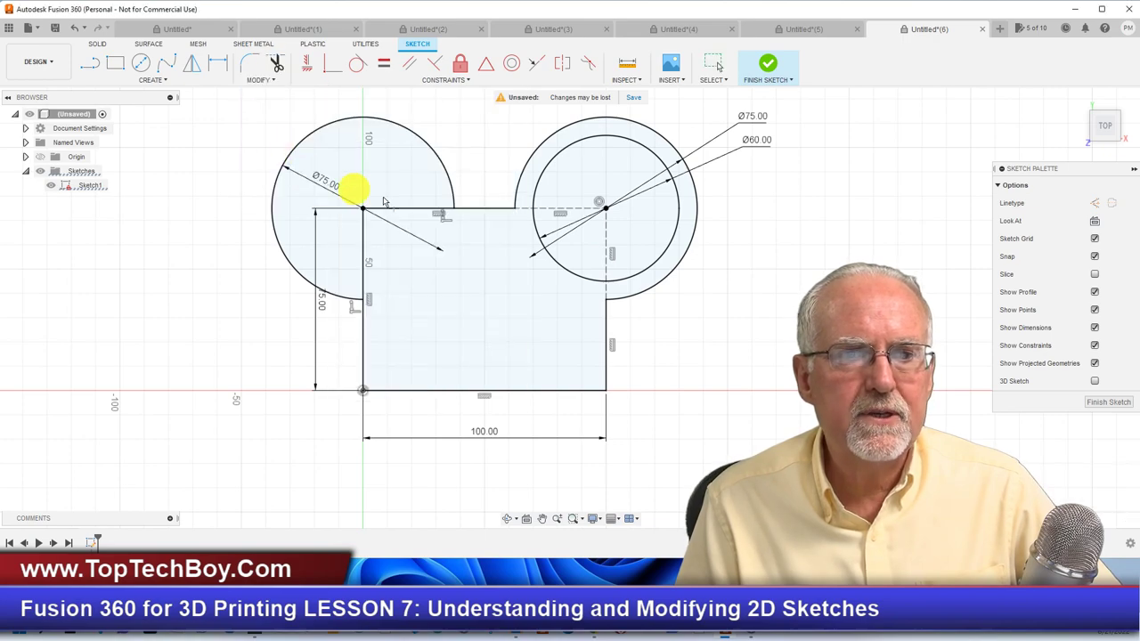
{"action": "left_click", "coordinate": [414, 211]}
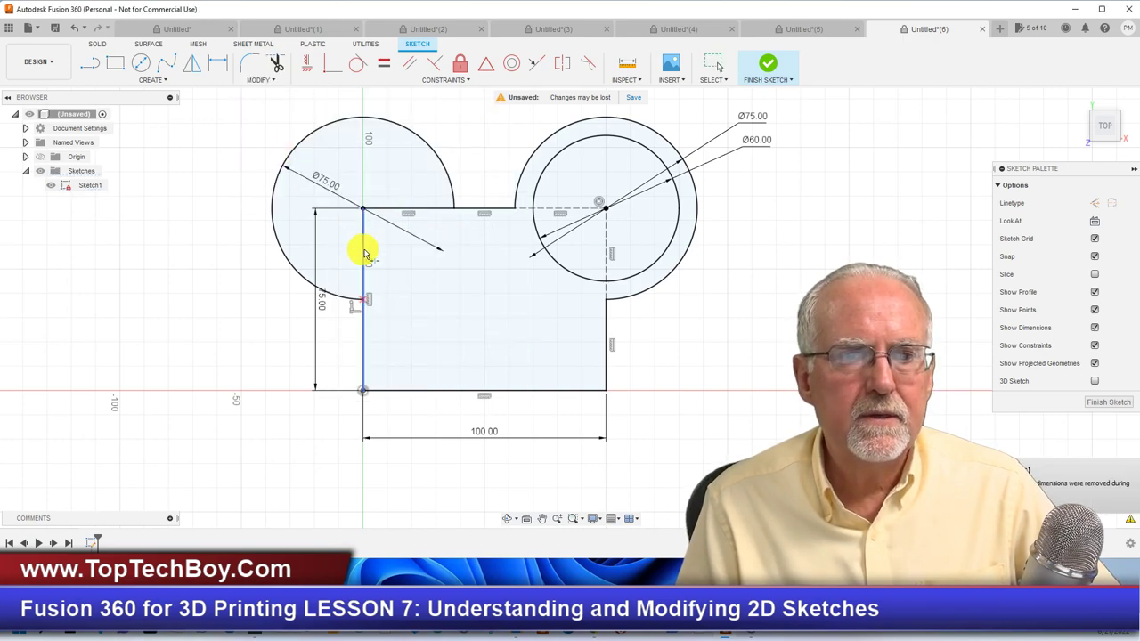
{"action": "left_click", "coordinate": [362, 250]}
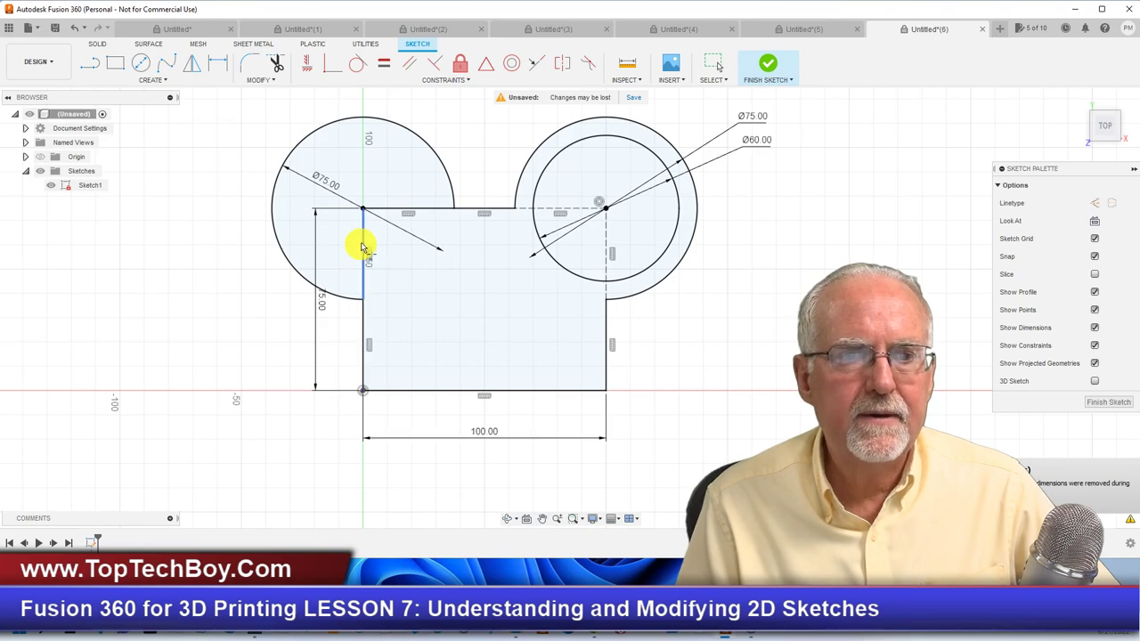
Convert the rectangle's top and left edge segments inside the upper left circle into construction lines
{"action": "left_click", "coordinate": [1098, 204]}
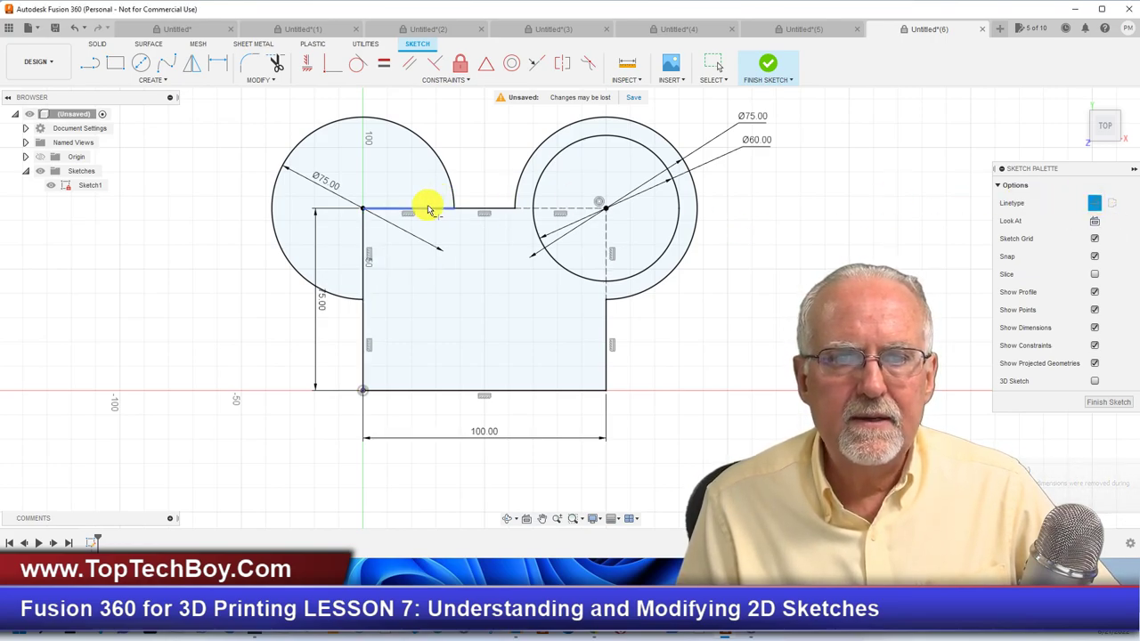
{"action": "left_click", "coordinate": [1094, 203]}
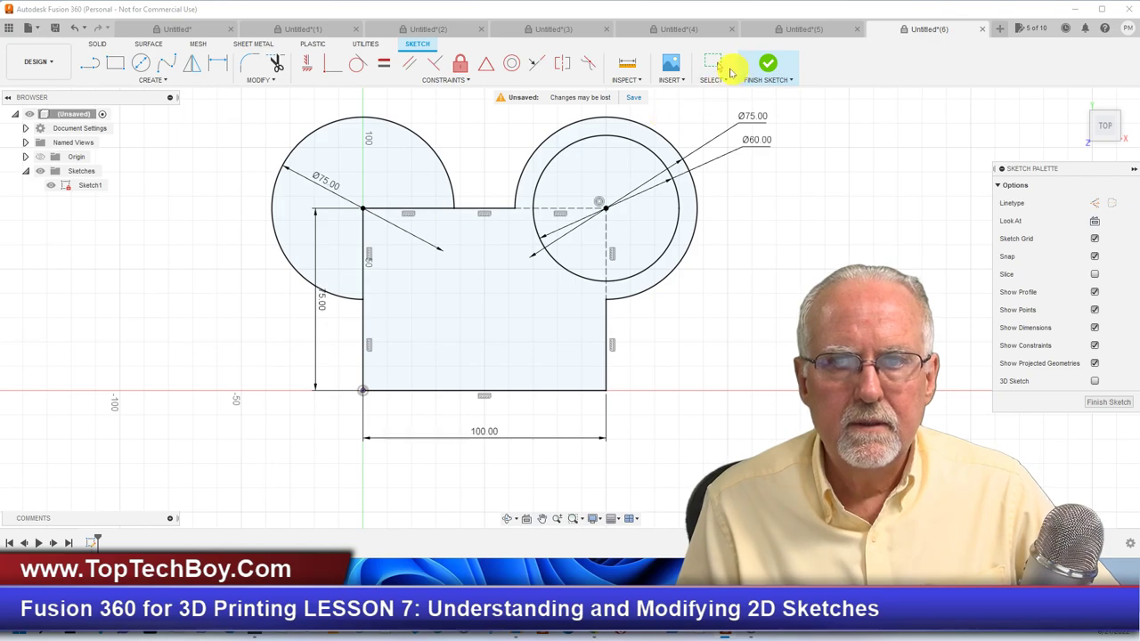
{"action": "left_click", "coordinate": [716, 69]}
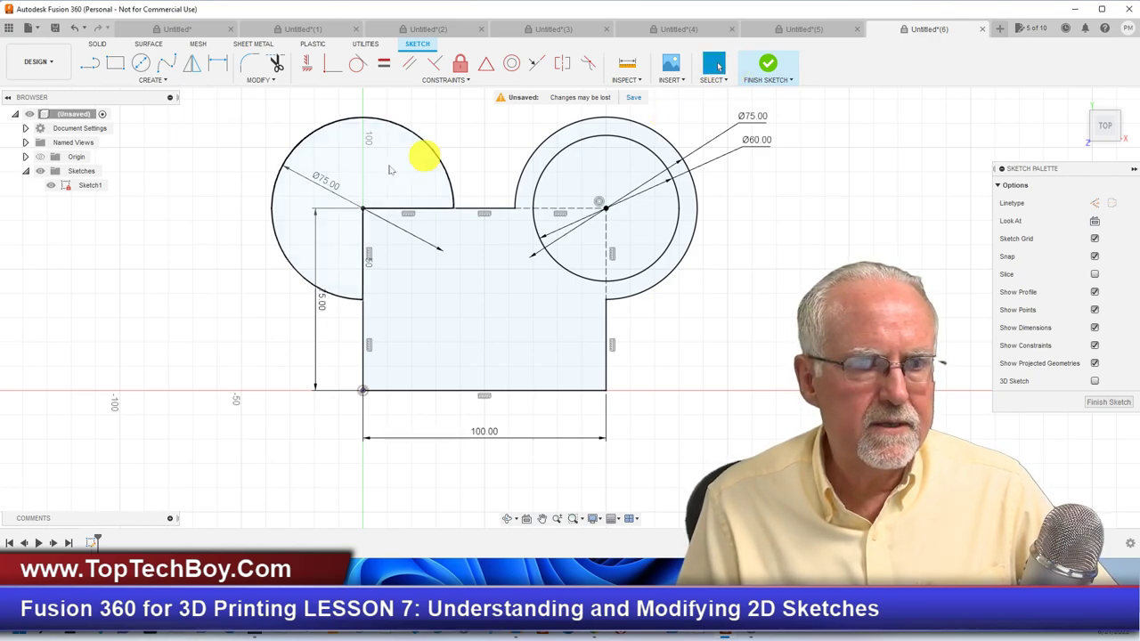
{"action": "left_click", "coordinate": [401, 212]}
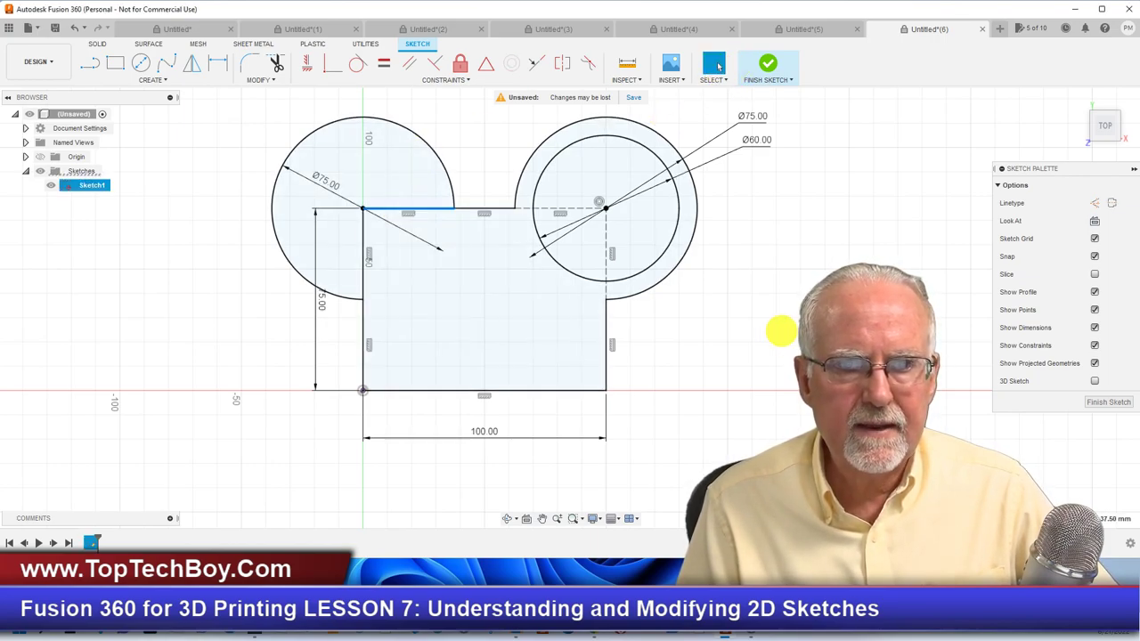
{"action": "left_click", "coordinate": [1095, 203]}
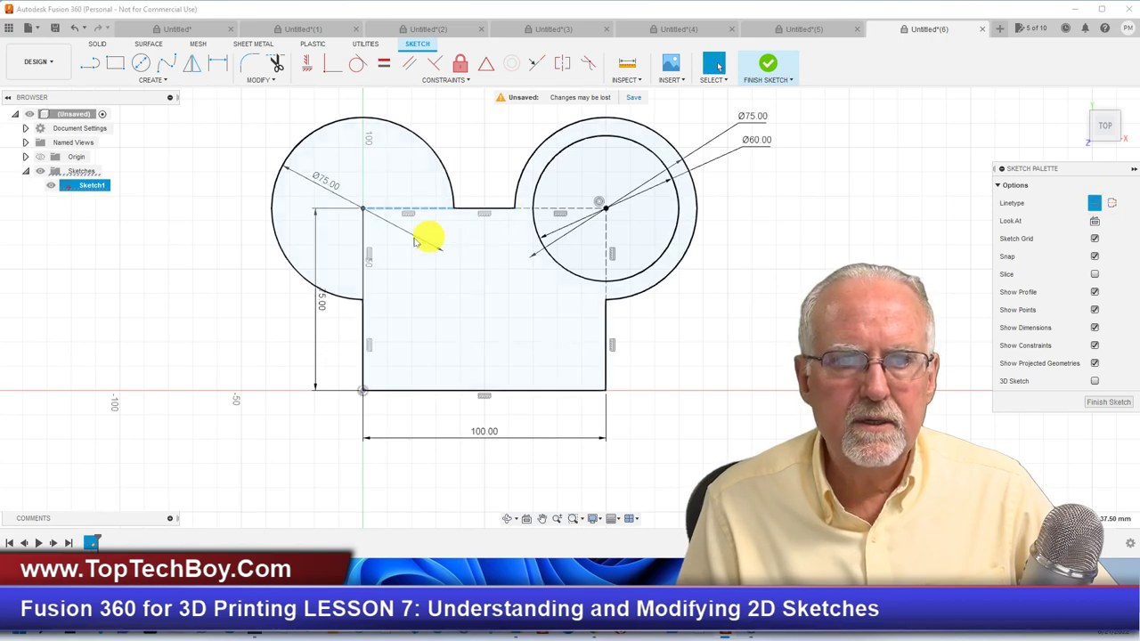
{"action": "left_click", "coordinate": [364, 245]}
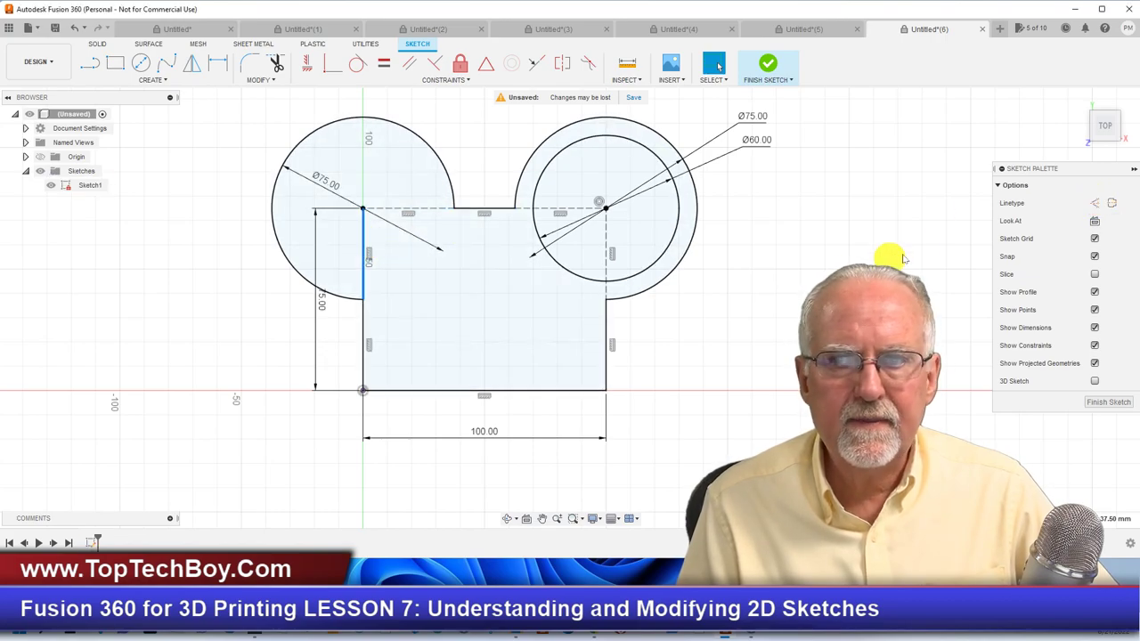
{"action": "left_click", "coordinate": [1095, 202]}
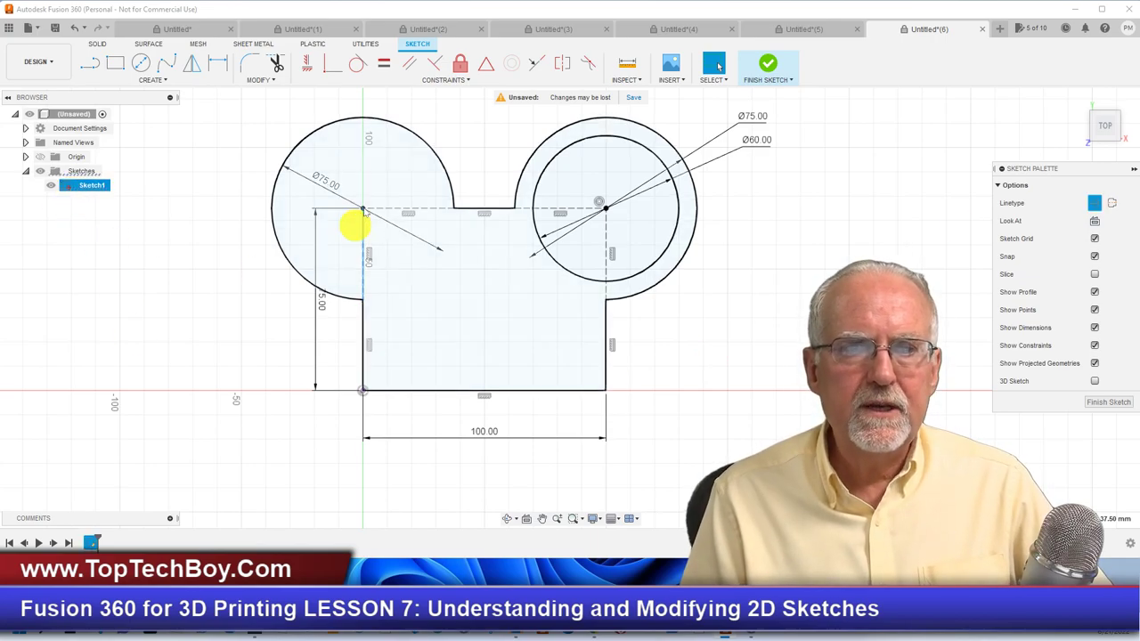
Draw a 60 mm diameter circle centred on the rectangle's upper left corner and finish the sketch
{"action": "left_click", "coordinate": [141, 63]}
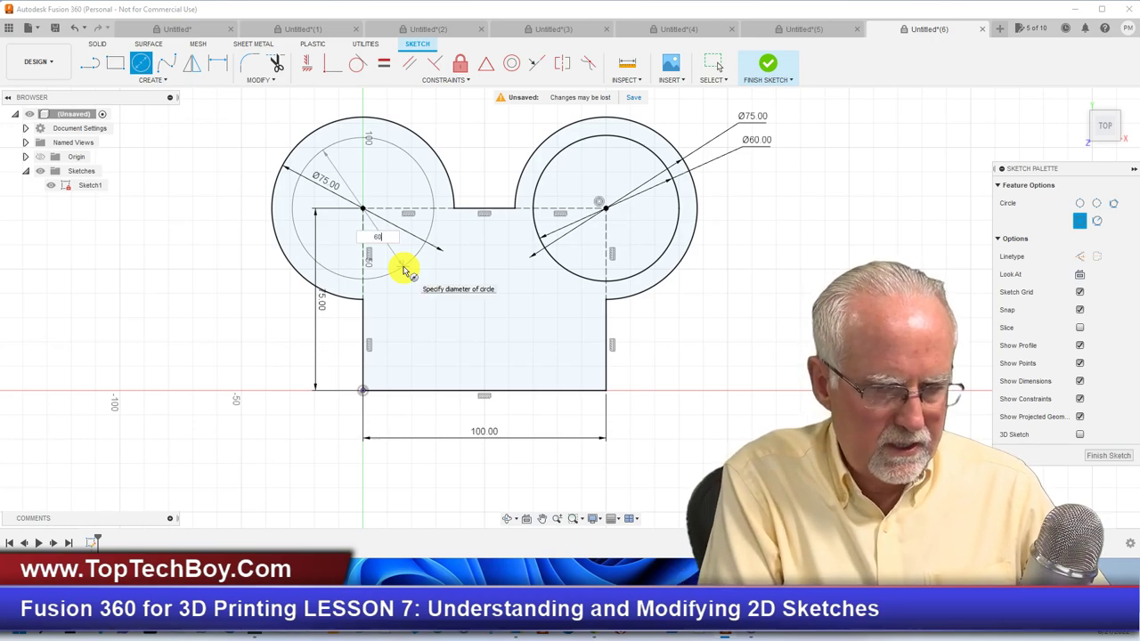
{"action": "key", "text": "Return"}
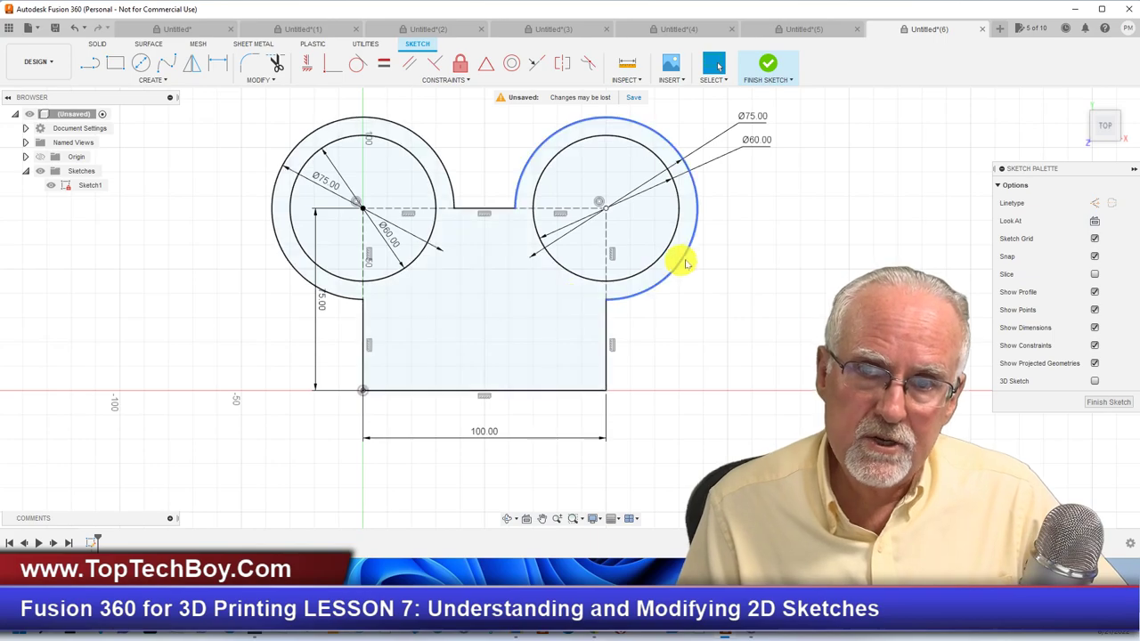
{"action": "left_click", "coordinate": [1107, 403]}
Extrude the merged profile, without the two inner circles, 50 mm as a new body and inspect it from several angles
{"action": "left_click", "coordinate": [1078, 104]}
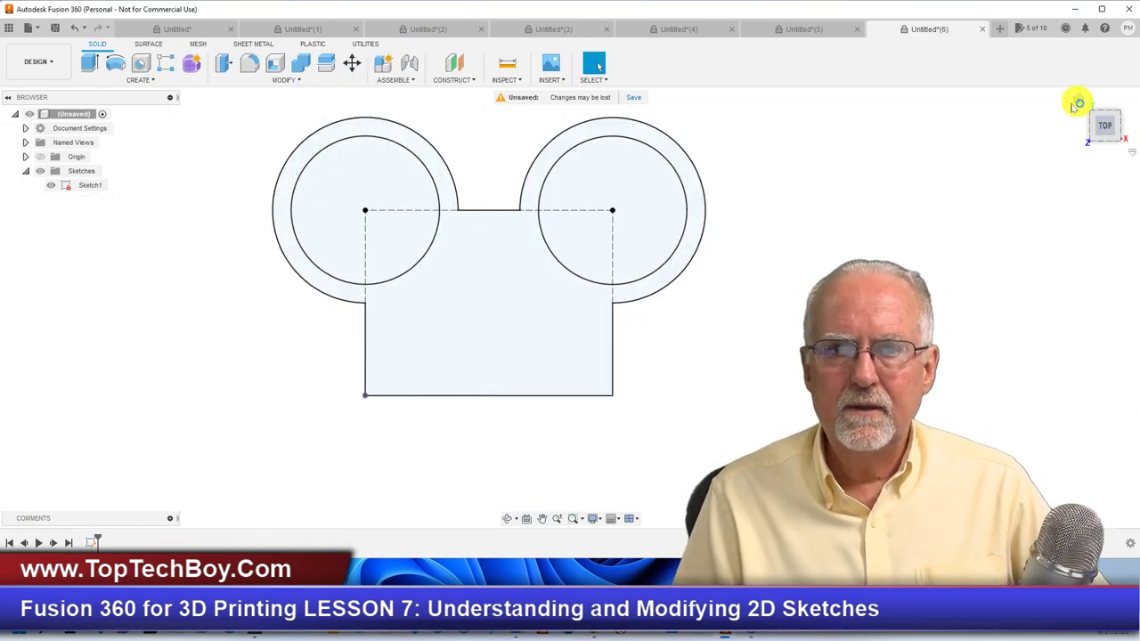
{"action": "left_click", "coordinate": [510, 356]}
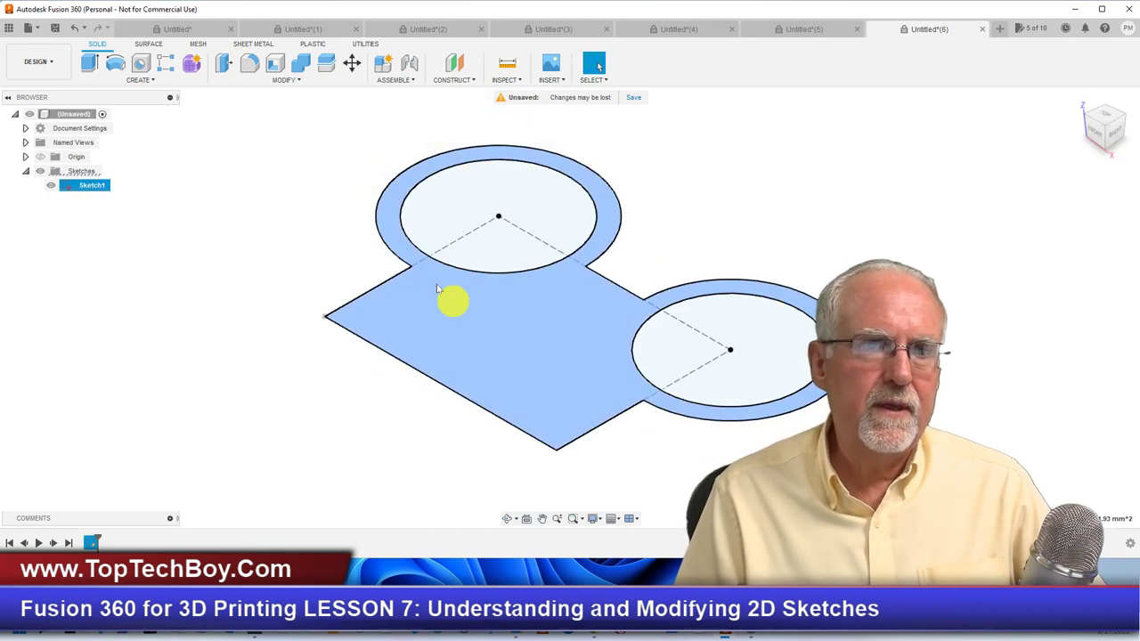
{"action": "left_click", "coordinate": [90, 64]}
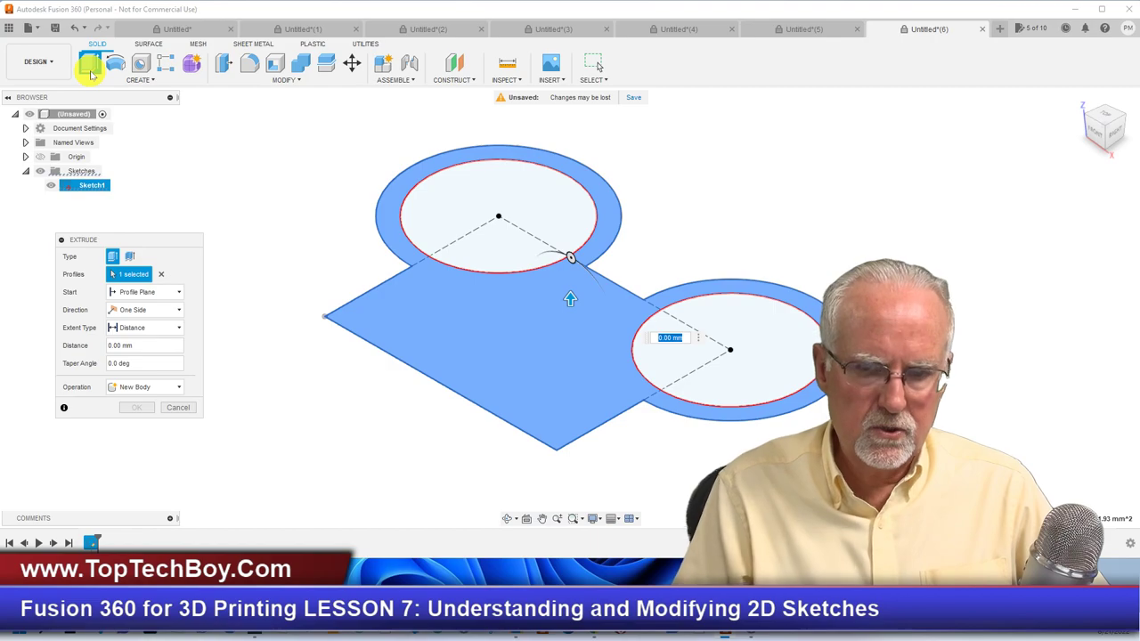
{"action": "type", "text": "50"}
{"action": "key", "text": "Return"}
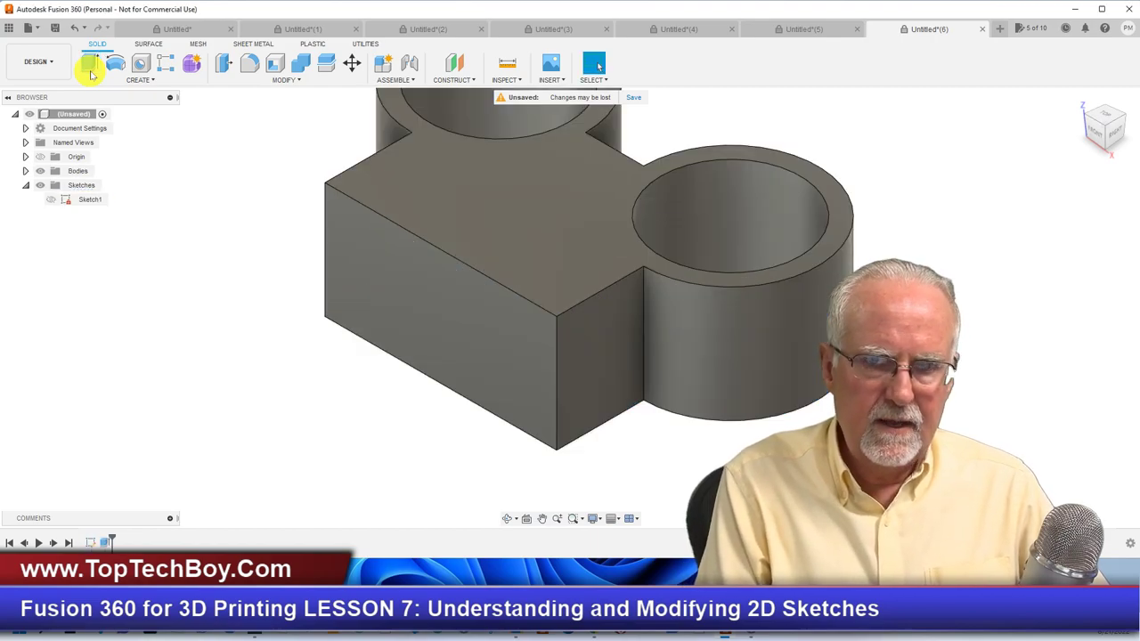
{"action": "scroll", "coordinate": [552, 359], "scroll_direction": "down", "scroll_amount": 3}
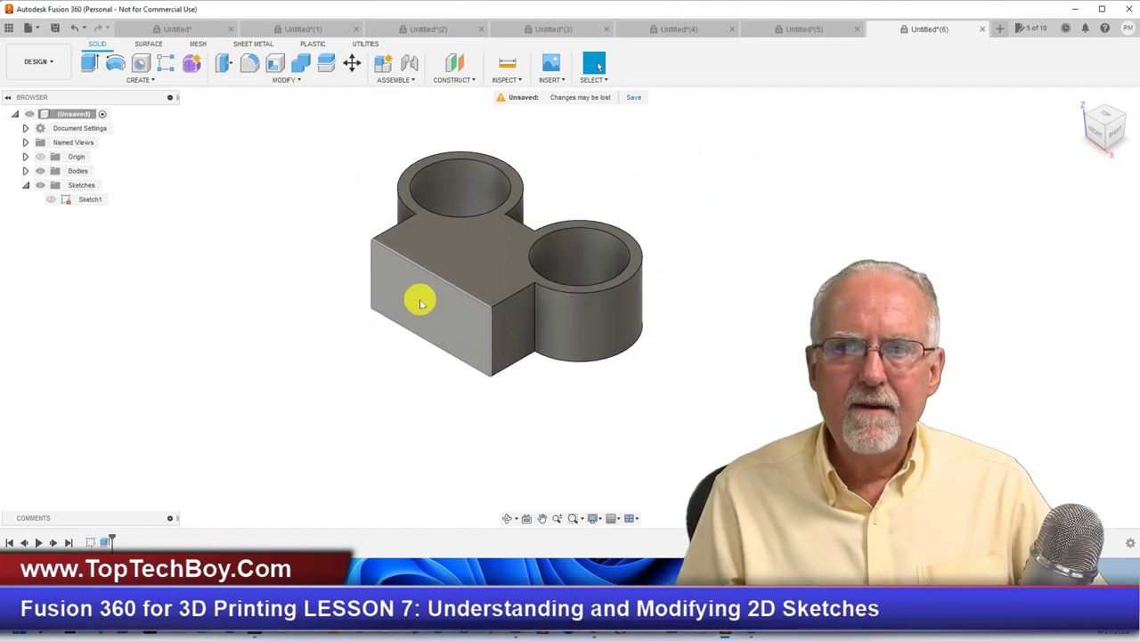
{"action": "left_click", "coordinate": [506, 518]}
{"action": "left_click_drag", "start_coordinate": [397, 387], "coordinate": [479, 372]}
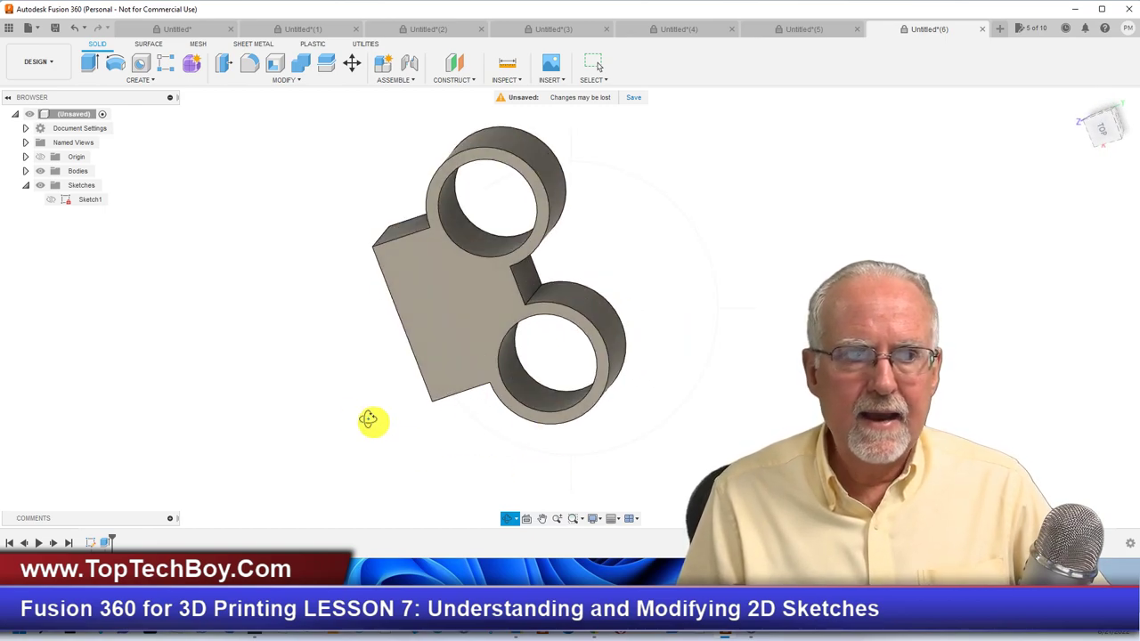
{"action": "left_click", "coordinate": [593, 64]}
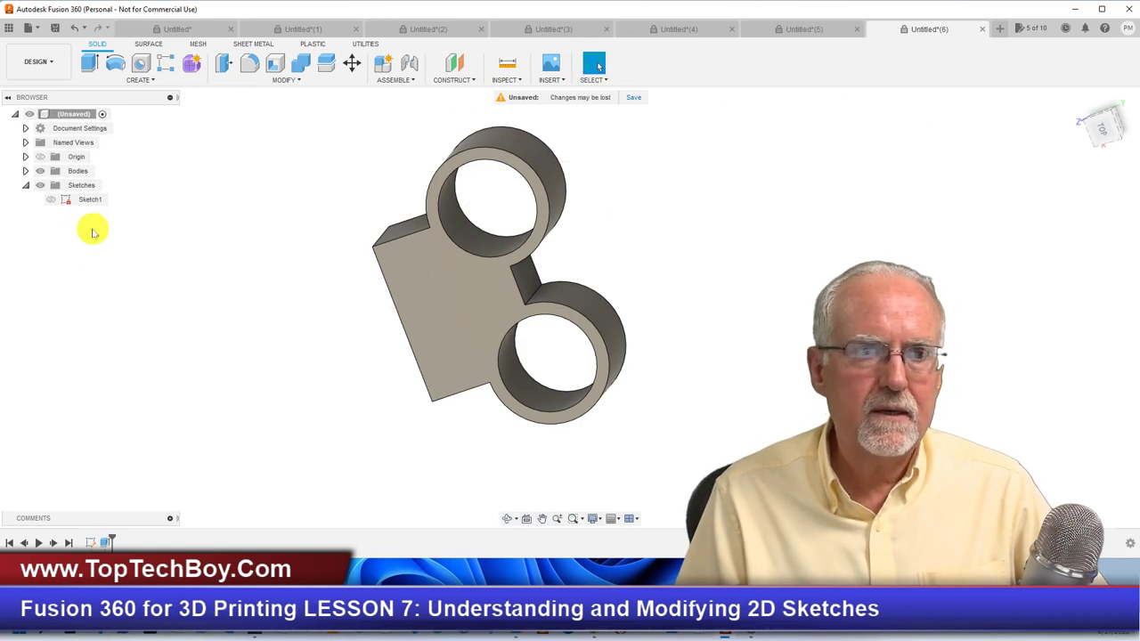
Reopen the sketch for editing and move the left circles' 60 mm and 75 mm diameter dimensions outside, up and to the left
{"action": "right_click", "coordinate": [90, 200]}
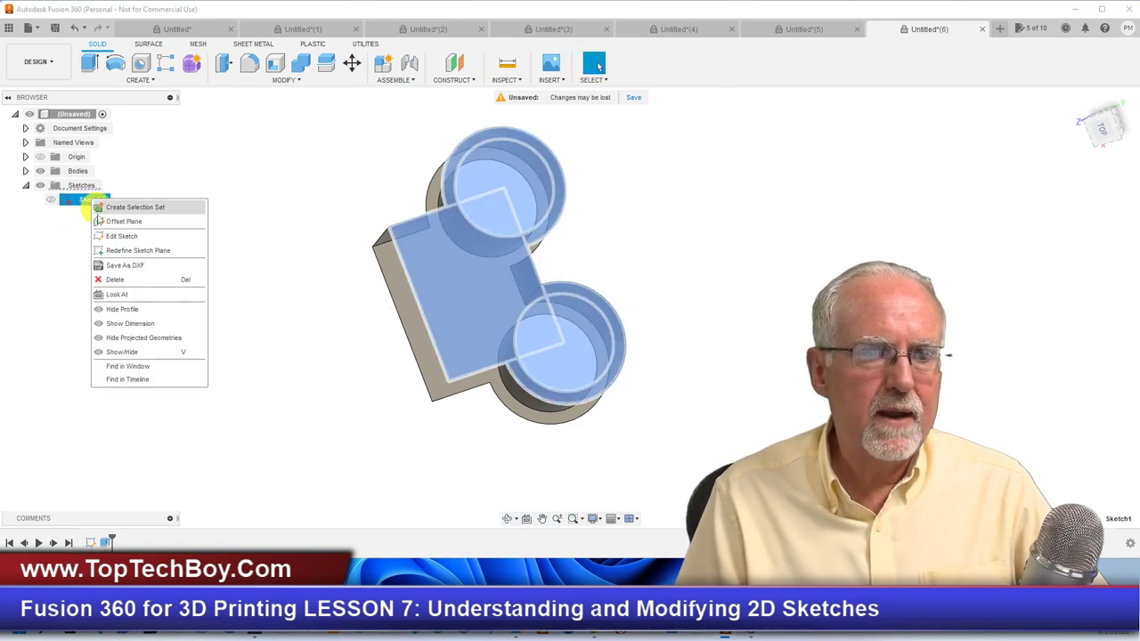
{"action": "left_click", "coordinate": [104, 236]}
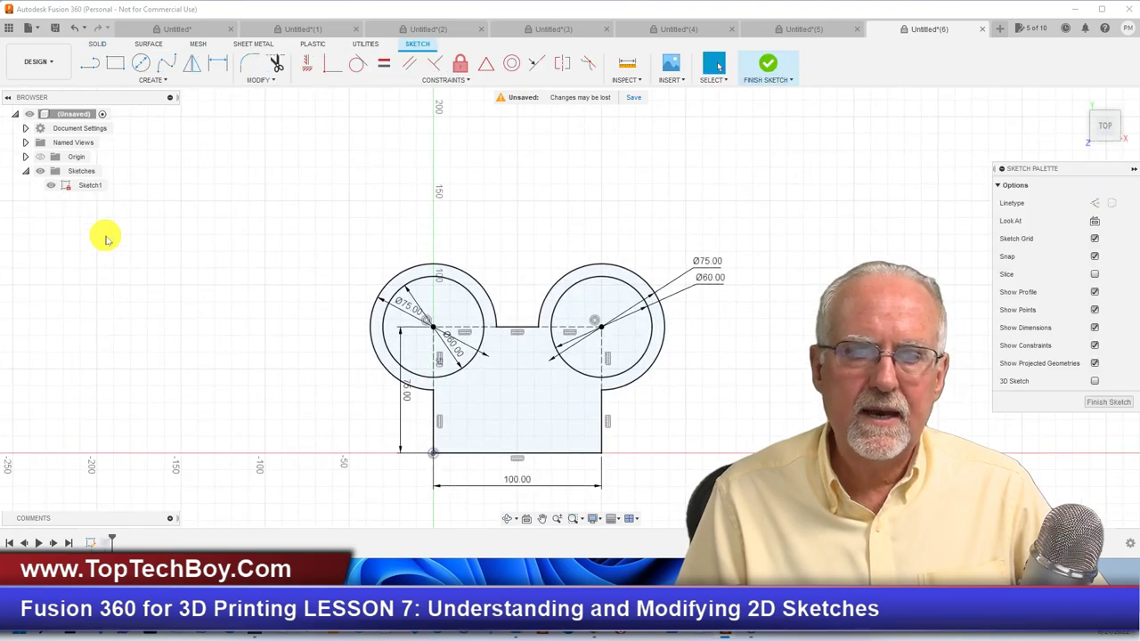
{"action": "left_click_drag", "start_coordinate": [460, 354], "coordinate": [301, 271]}
{"action": "left_click_drag", "start_coordinate": [408, 316], "coordinate": [296, 239]}
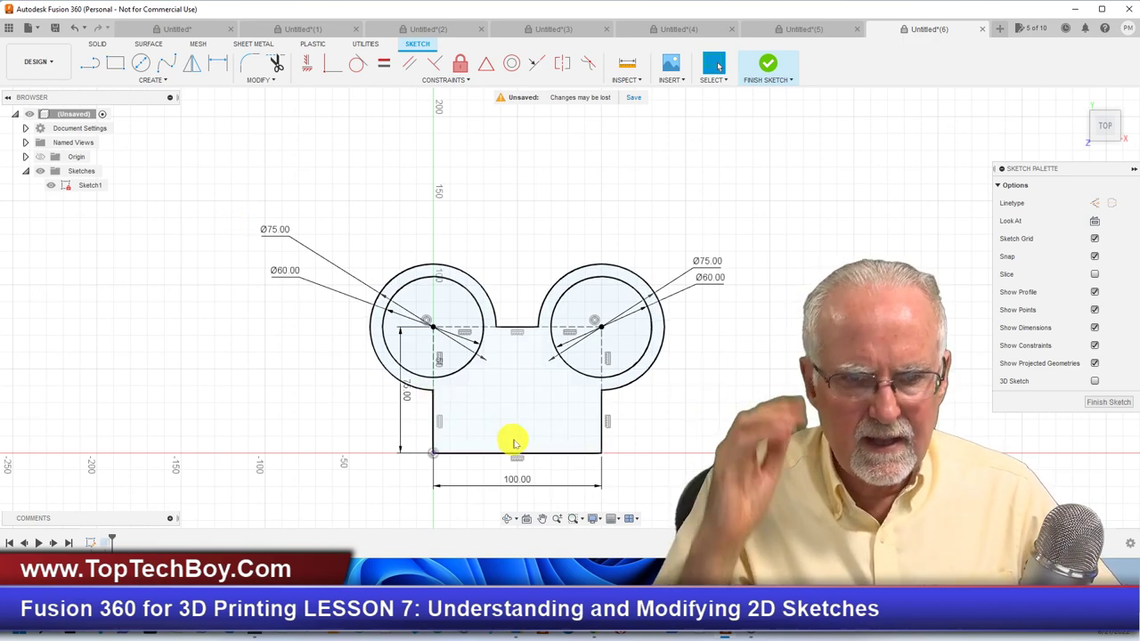
Set the diameter of both inner circles to 50 mm
{"action": "left_click", "coordinate": [285, 274]}
{"action": "double_click", "coordinate": [285, 274]}
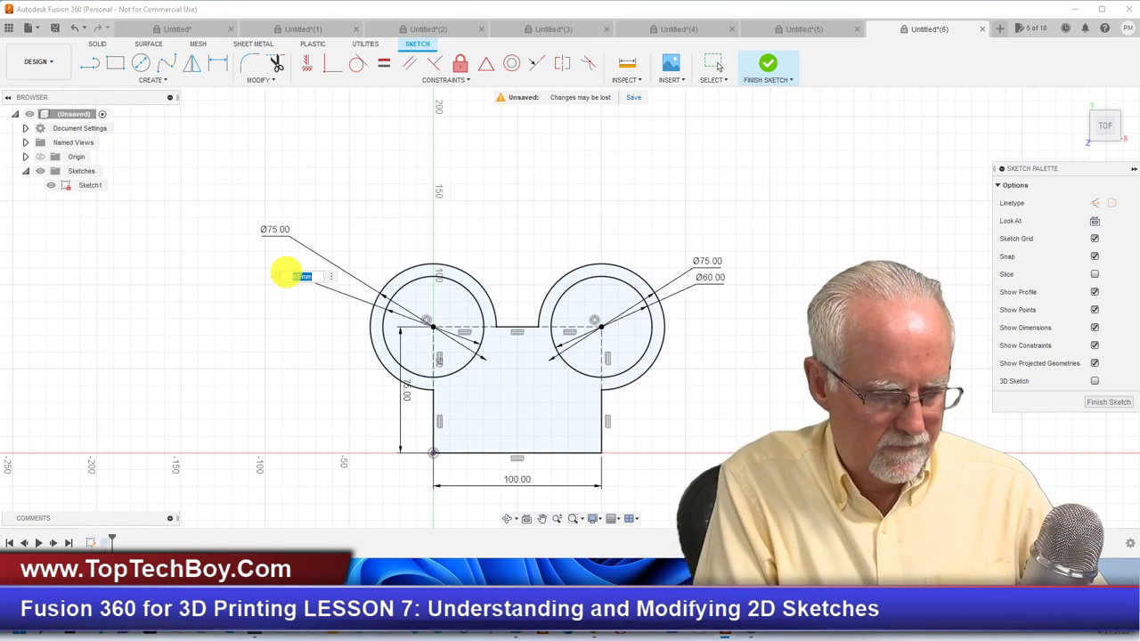
{"action": "type", "text": "50"}
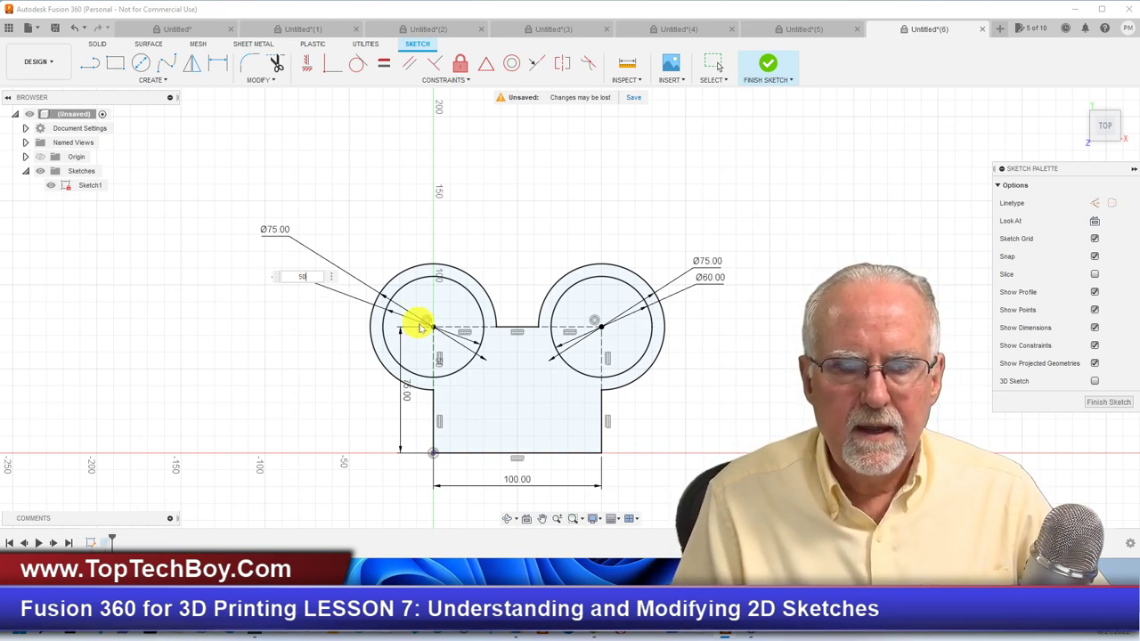
{"action": "key", "text": "Return"}
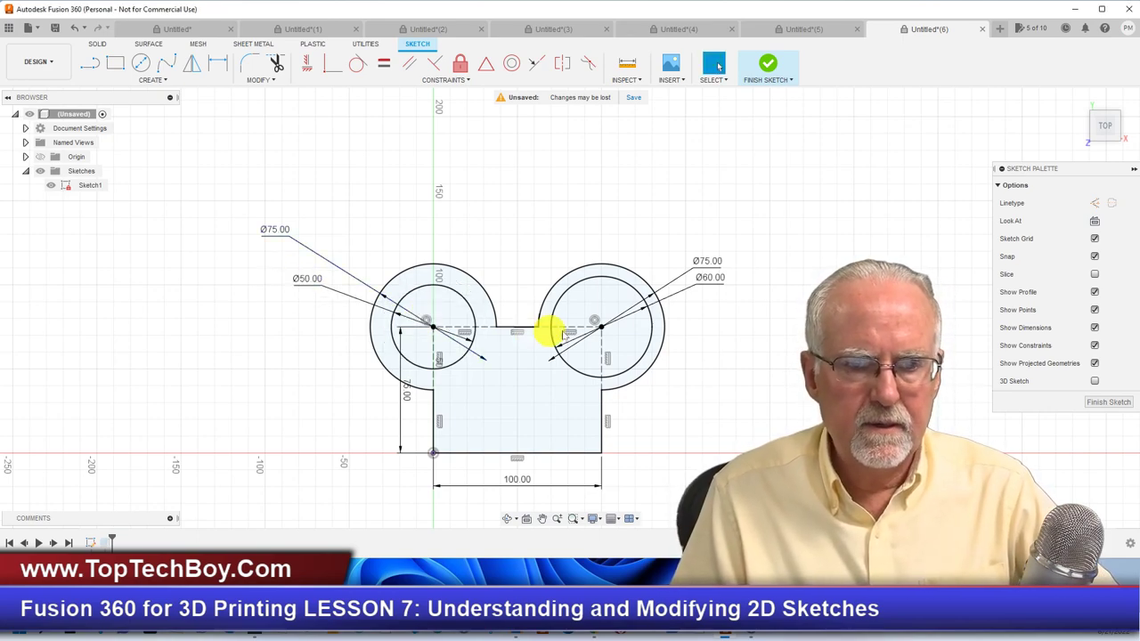
{"action": "double_click", "coordinate": [711, 279]}
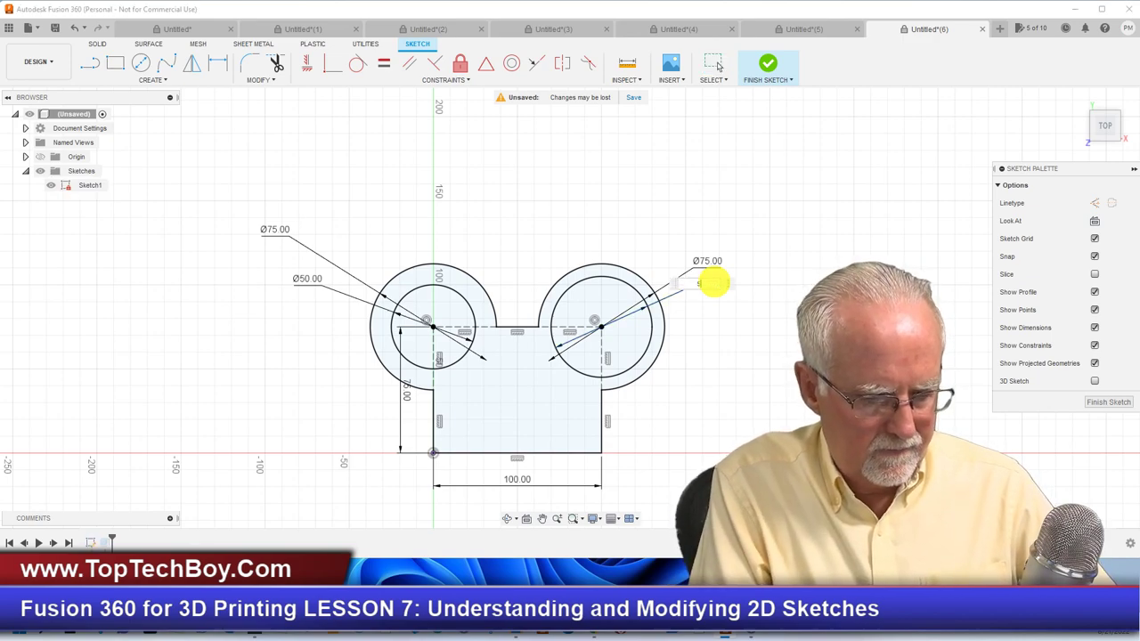
{"action": "key", "text": "Return"}
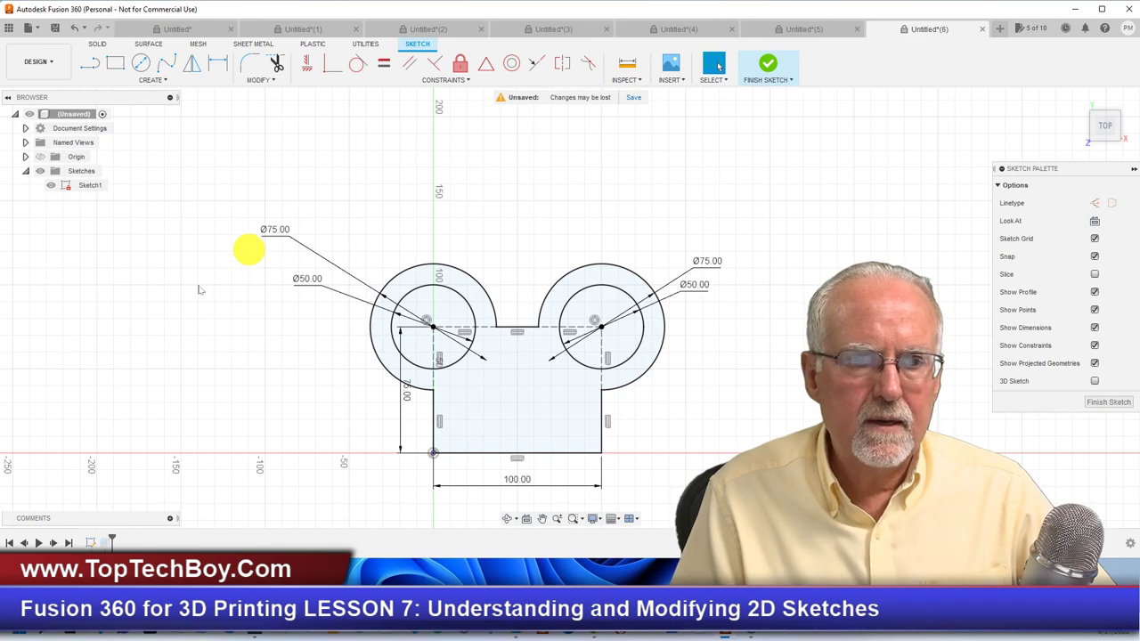
Set the diameter of both outer arcs to 80 mm
{"action": "double_click", "coordinate": [275, 230]}
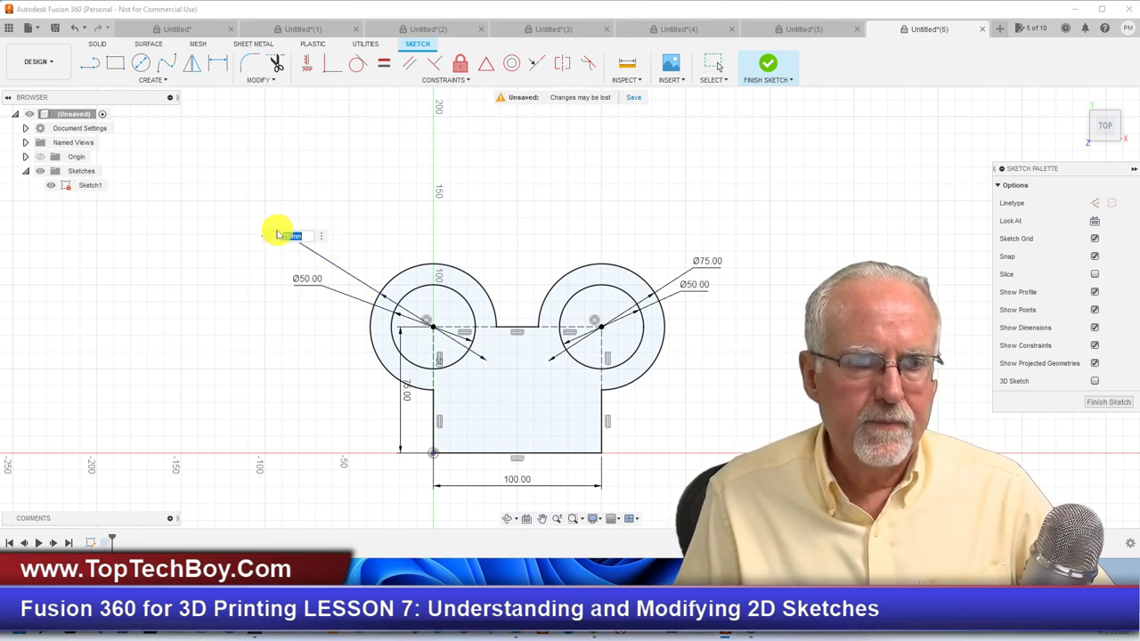
{"action": "type", "text": "80"}
{"action": "key", "text": "Return"}
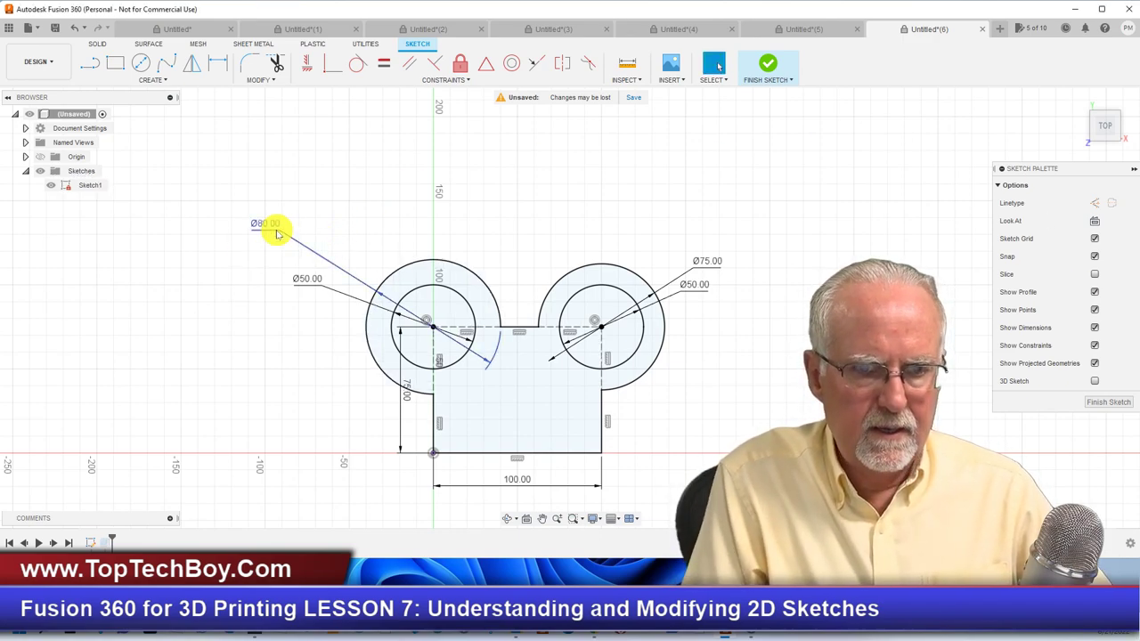
{"action": "double_click", "coordinate": [711, 262]}
{"action": "type", "text": "80"}
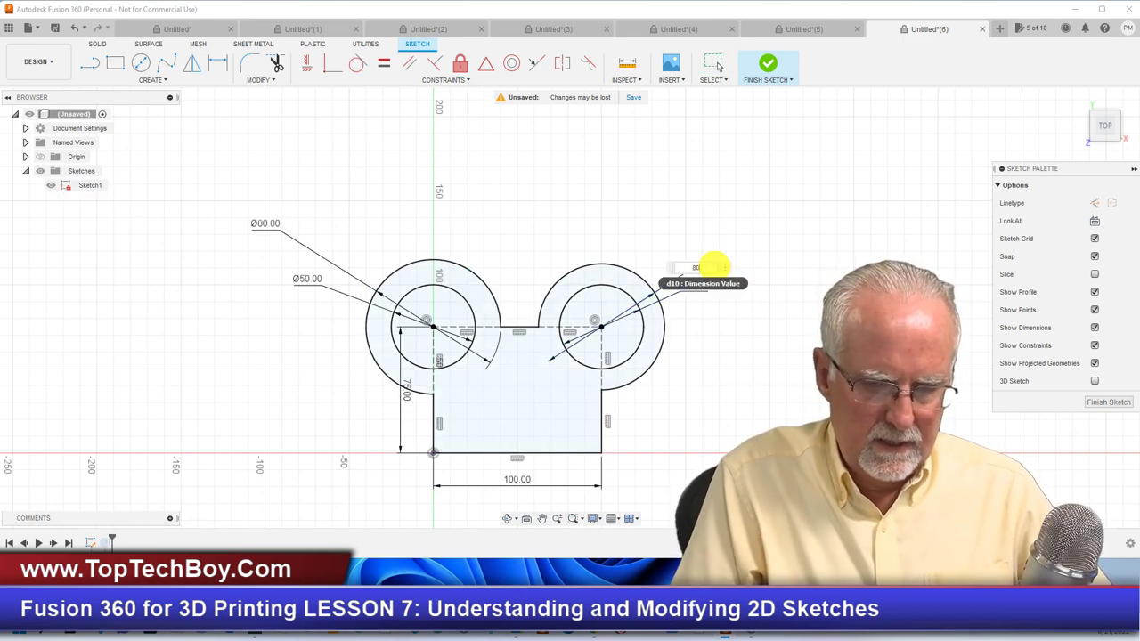
{"action": "key", "text": "Return"}
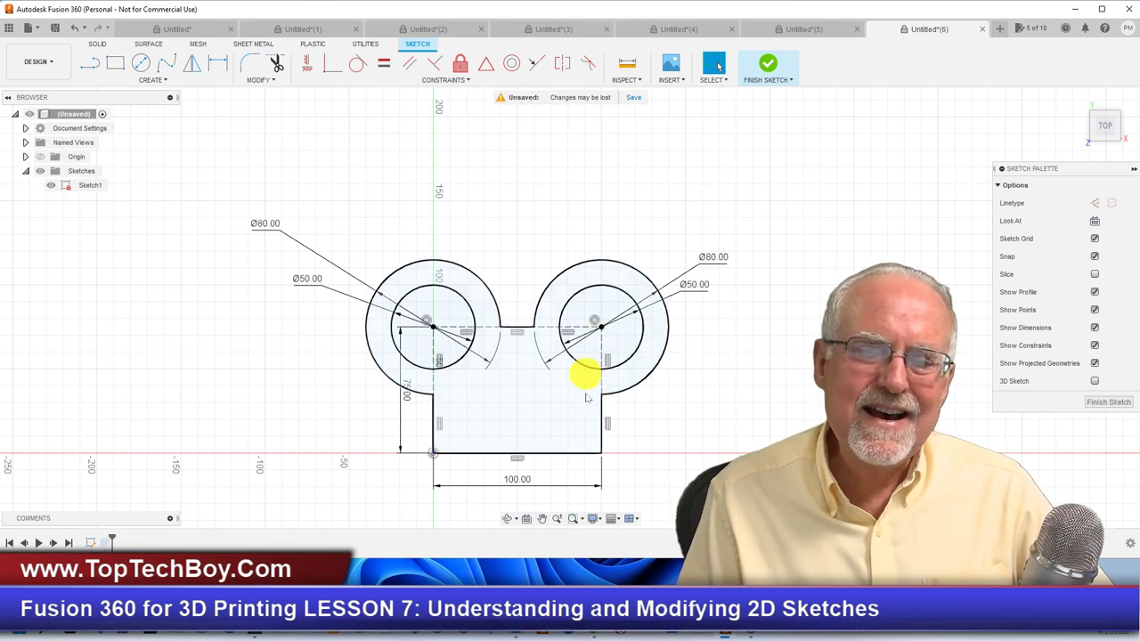
Round the rectangle's two lower corners with 10 mm radius sketch fillets and finish the sketch to update the body
{"action": "left_click", "coordinate": [274, 82]}
{"action": "left_click", "coordinate": [266, 89]}
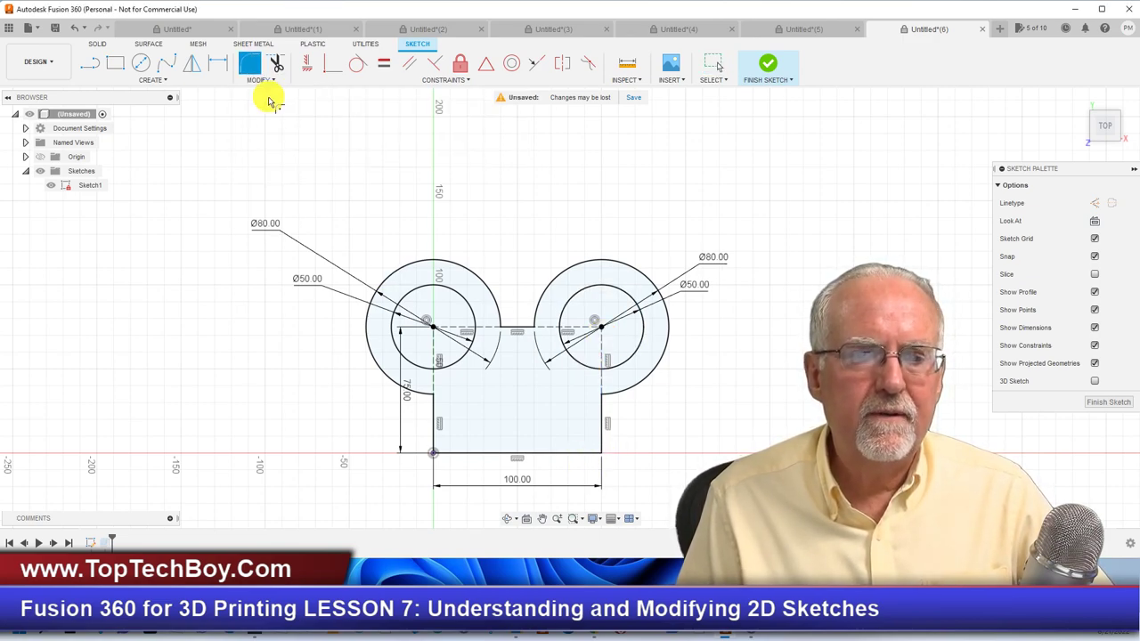
{"action": "left_click", "coordinate": [591, 455]}
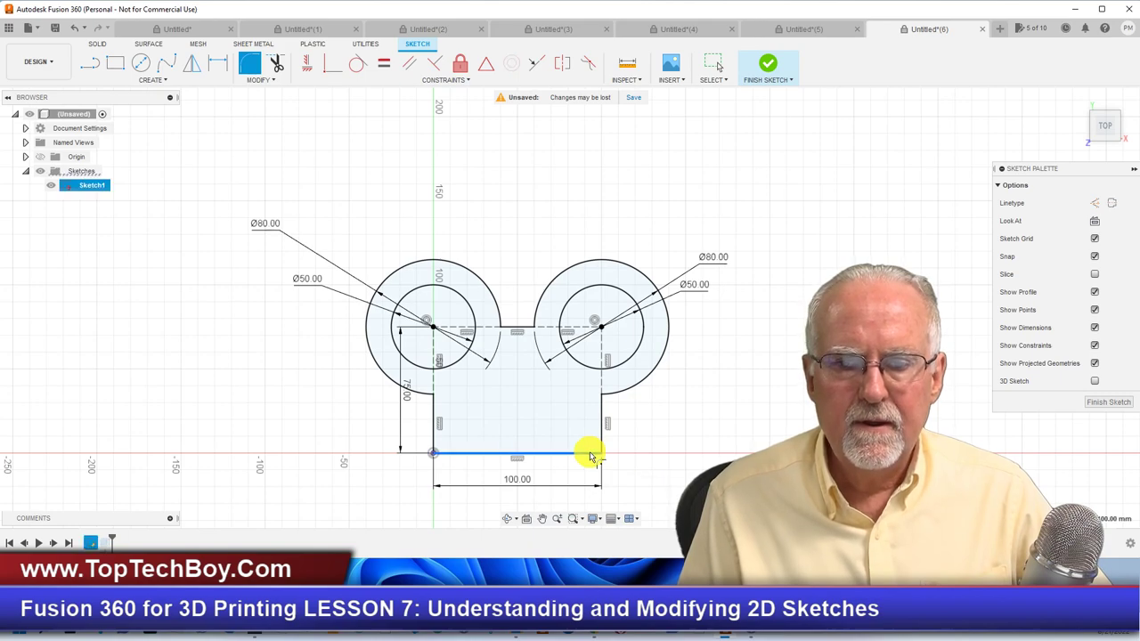
{"action": "left_click", "coordinate": [603, 434]}
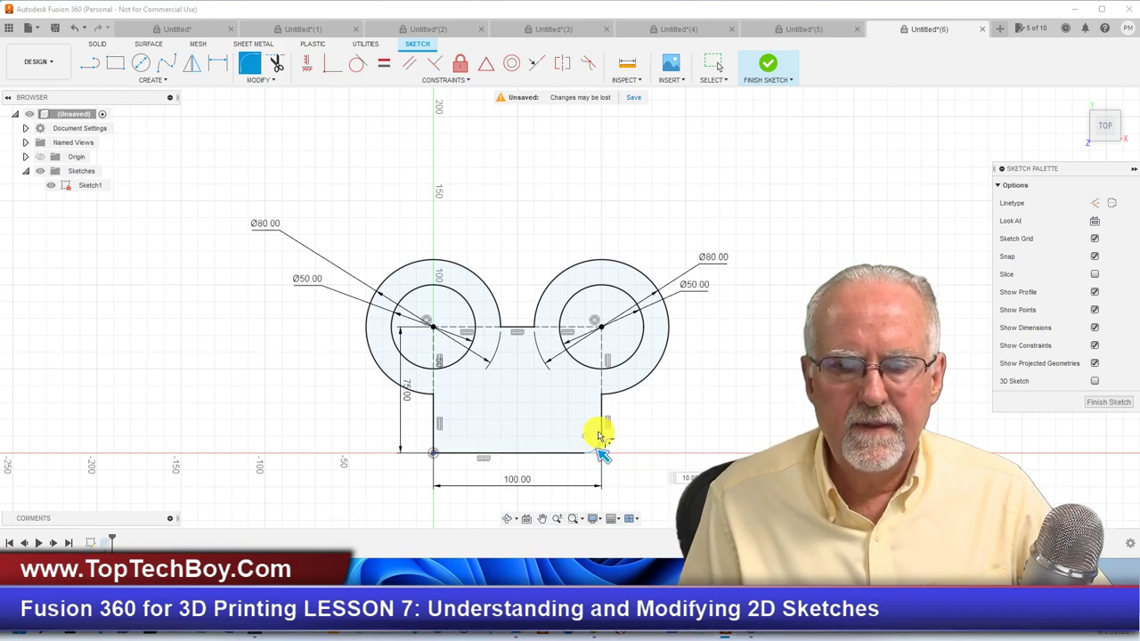
{"action": "left_click", "coordinate": [433, 417]}
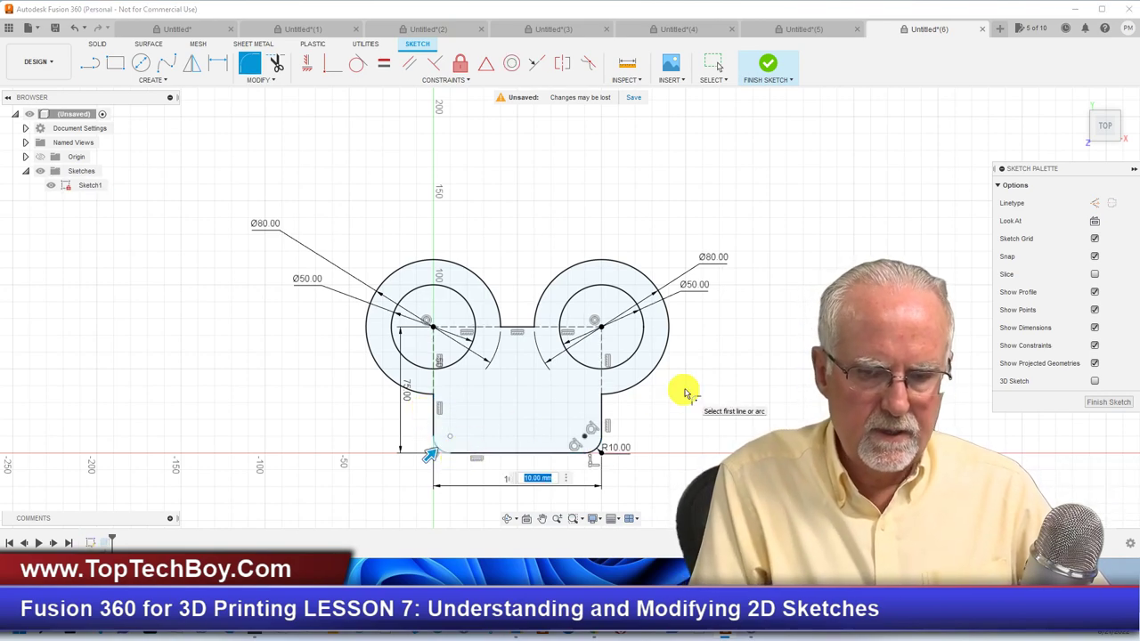
{"action": "key", "text": "Return"}
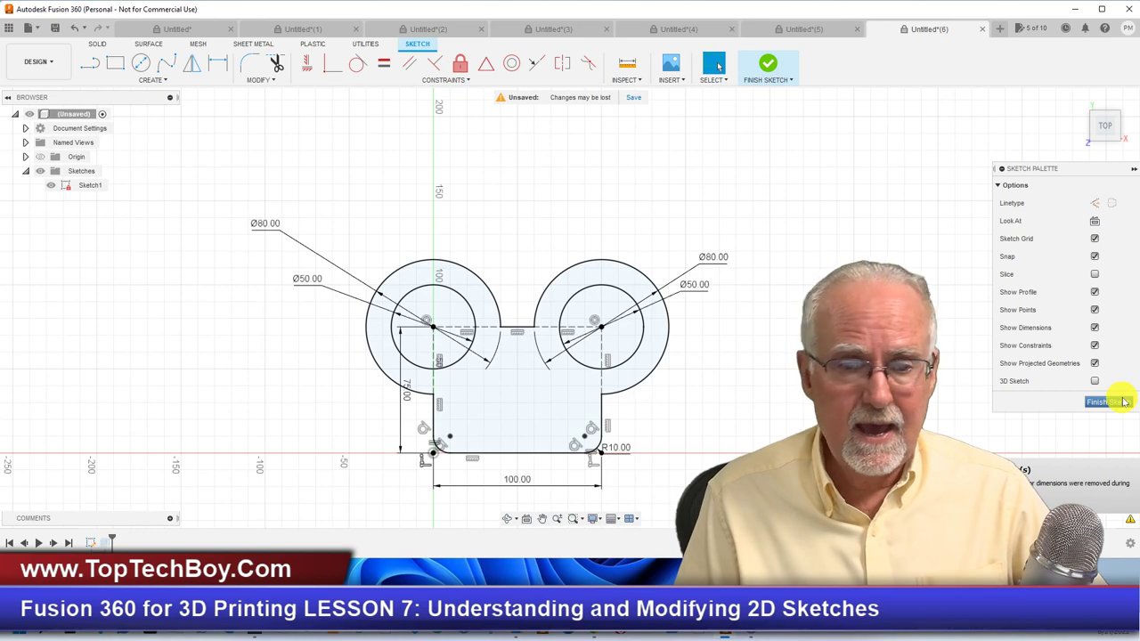
{"action": "left_click", "coordinate": [1124, 402]}
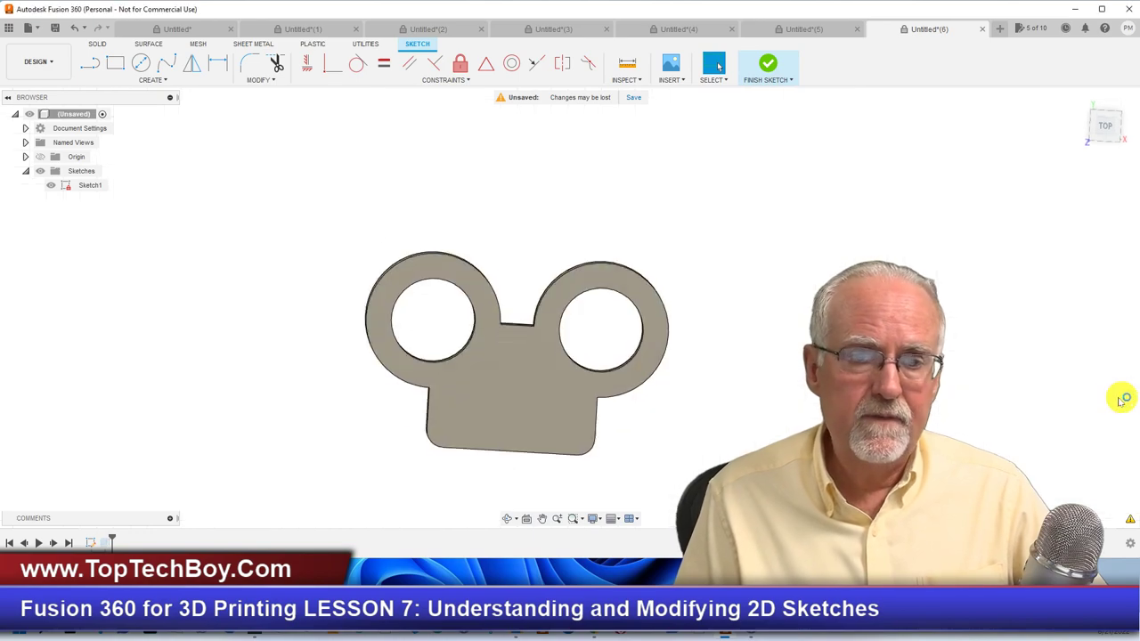
{"action": "middle_click_drag", "start_coordinate": [1120, 400], "coordinate": [1078, 107], "text": "shift"}
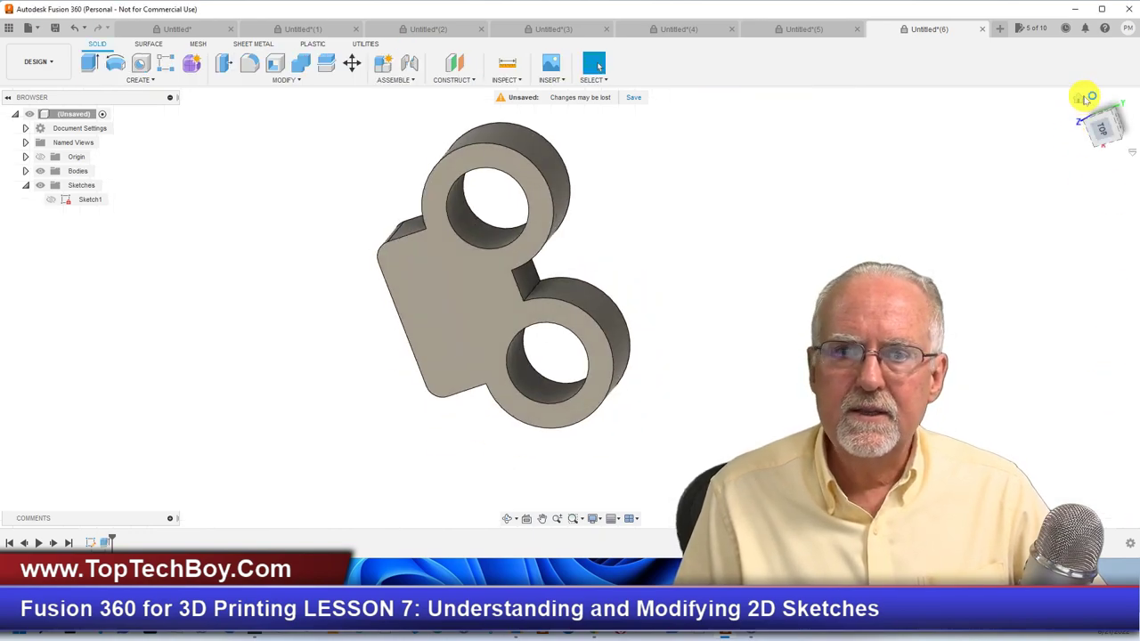
{"action": "left_click", "coordinate": [1082, 98]}
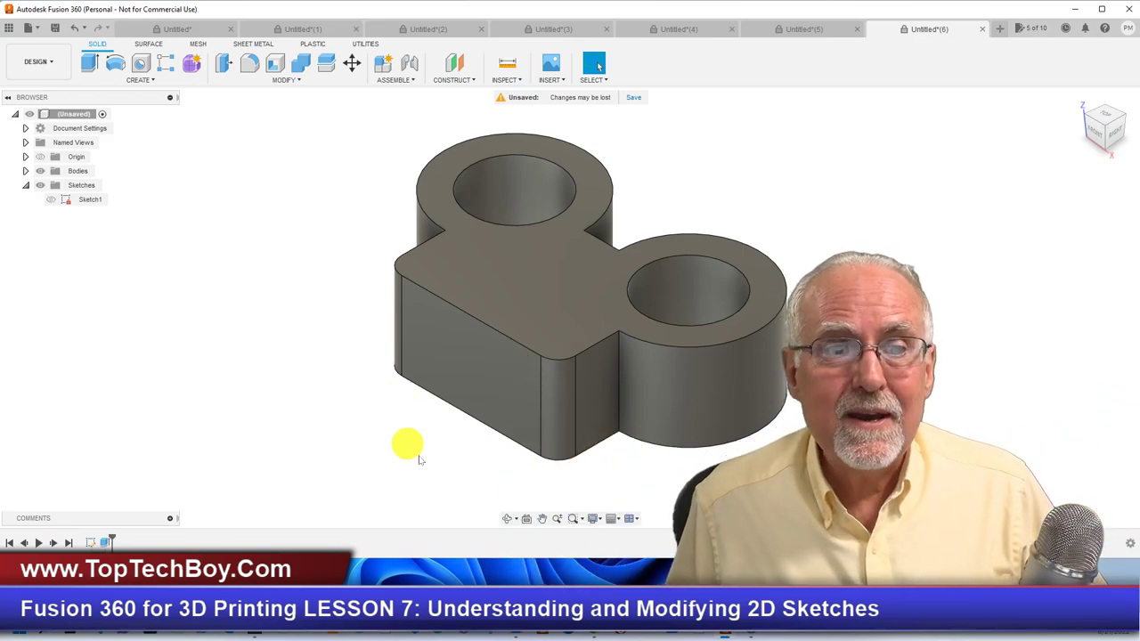
{"action": "left_click", "coordinate": [509, 519]}
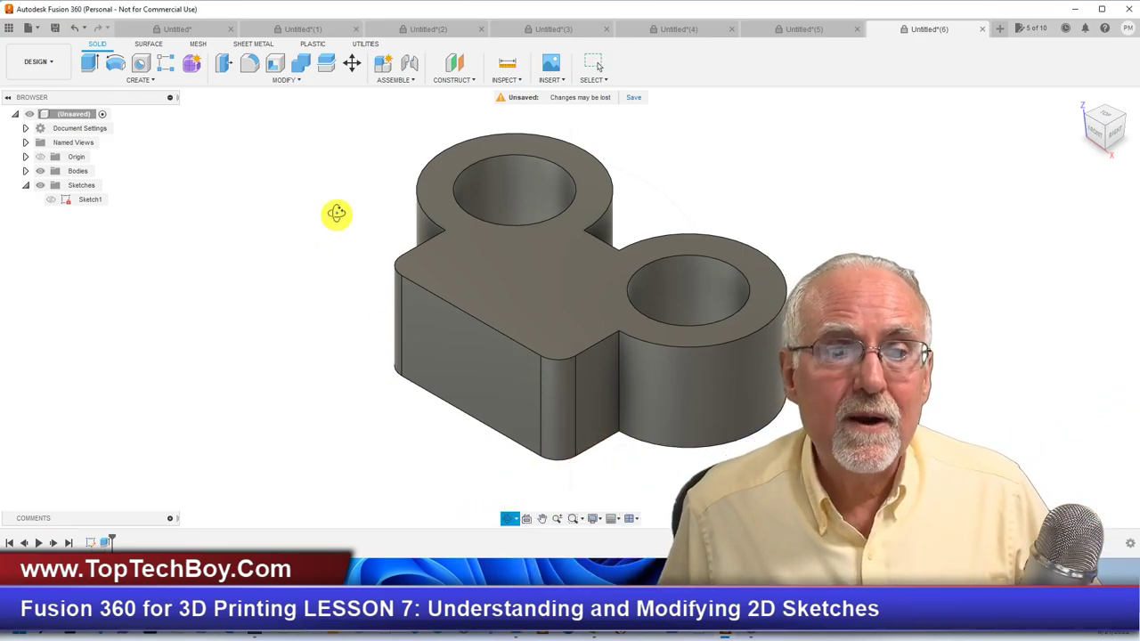
{"action": "left_click_drag", "start_coordinate": [337, 214], "coordinate": [343, 189]}
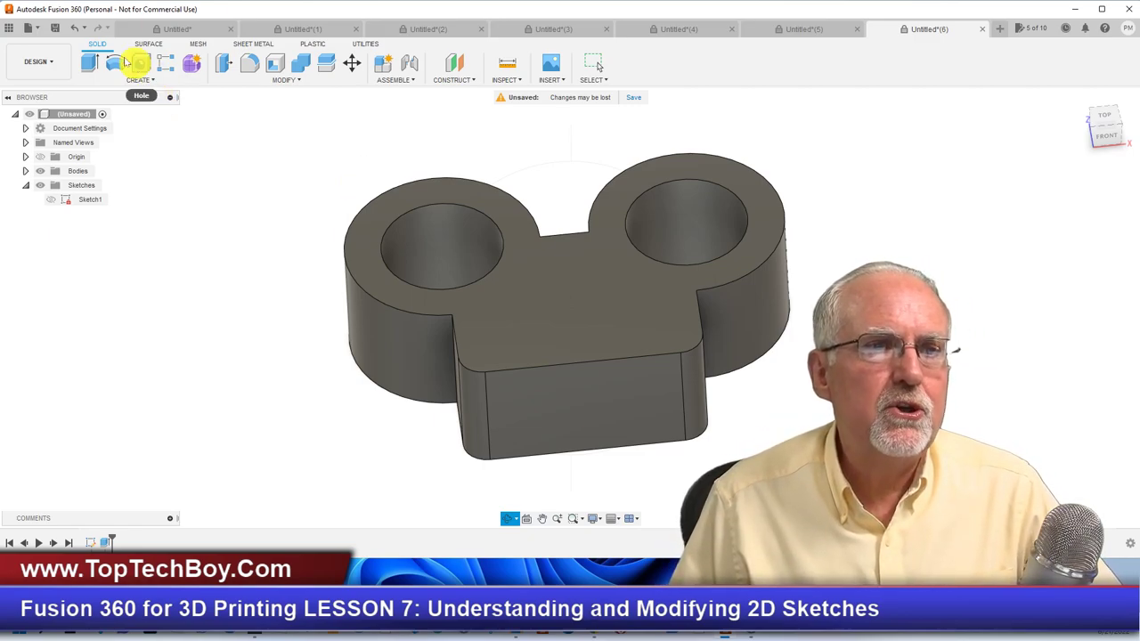
Create a new design and start a sketch on the horizontal XY plane
{"action": "left_click", "coordinate": [29, 28]}
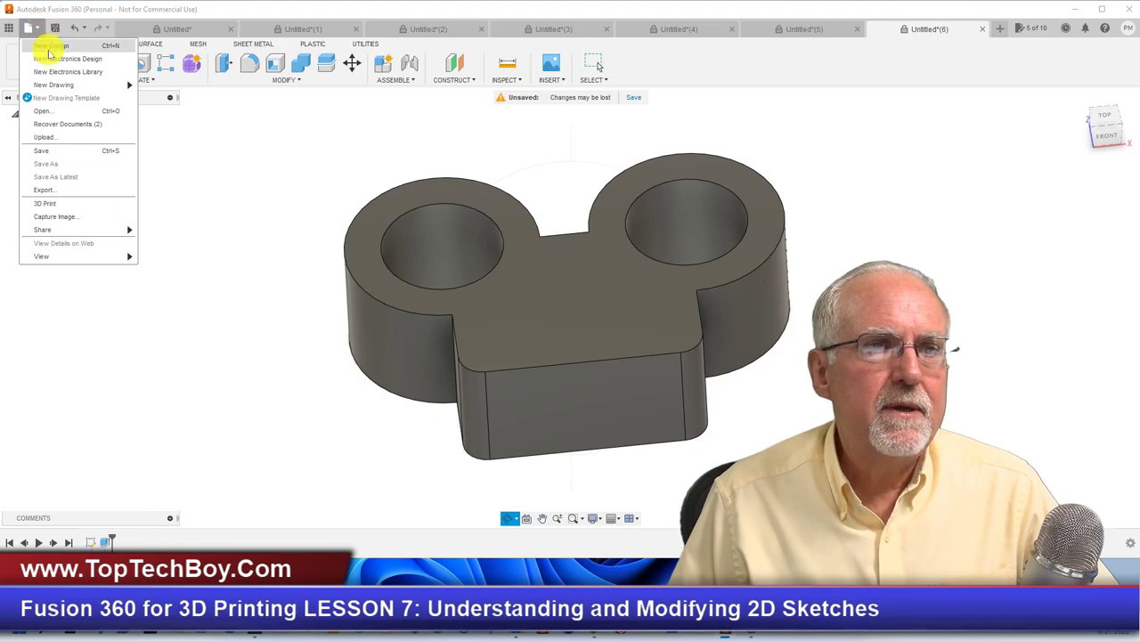
{"action": "left_click", "coordinate": [50, 47]}
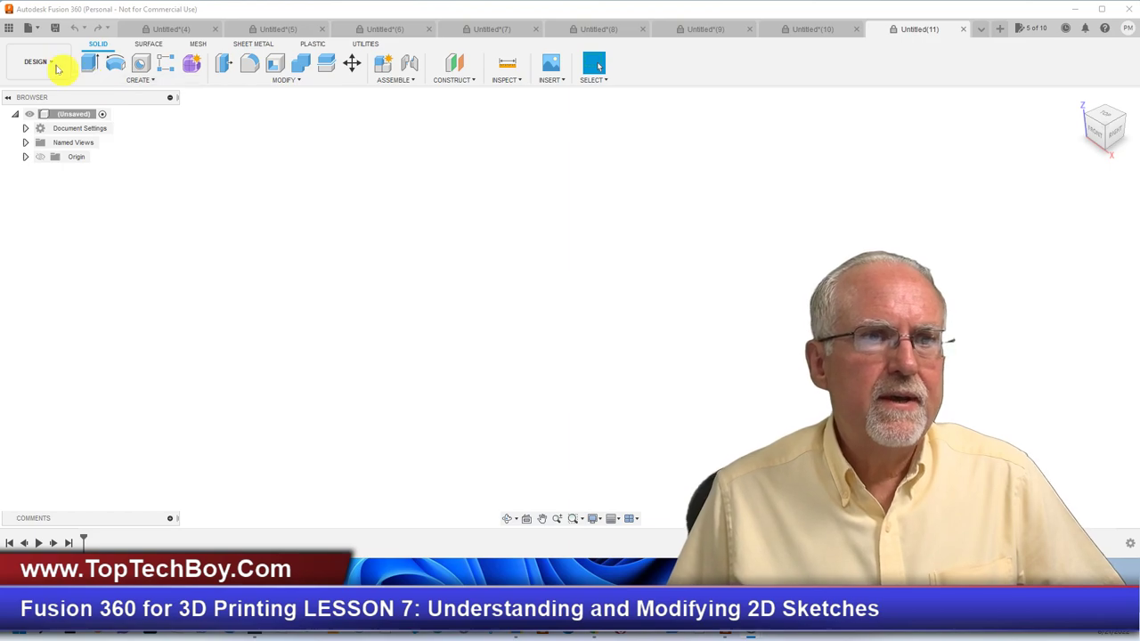
{"action": "left_click", "coordinate": [148, 79]}
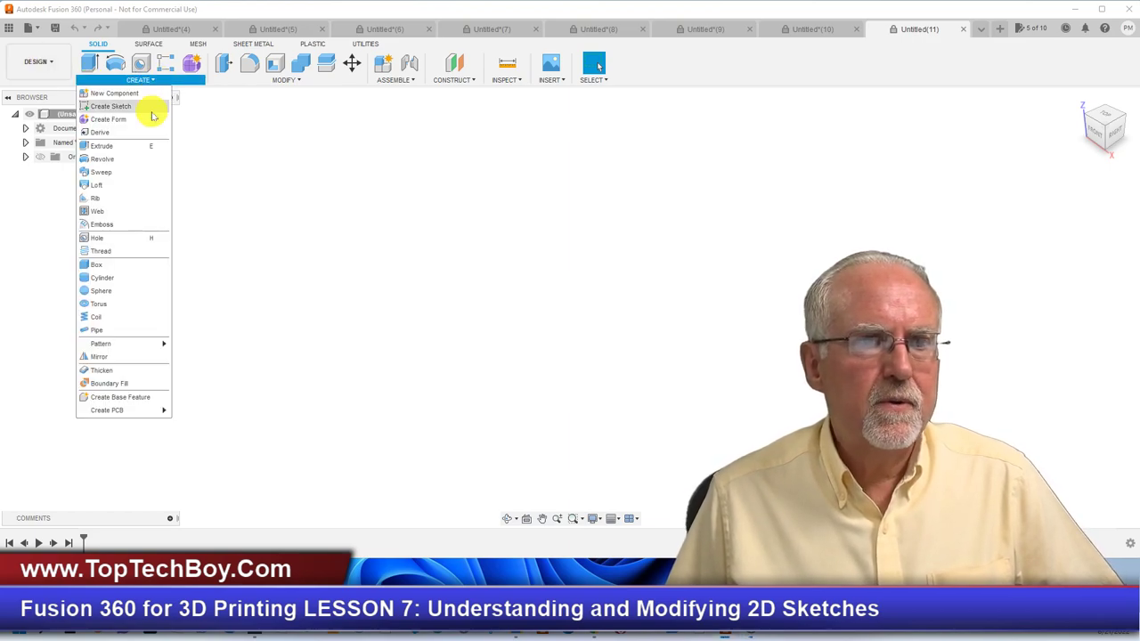
{"action": "left_click", "coordinate": [153, 106]}
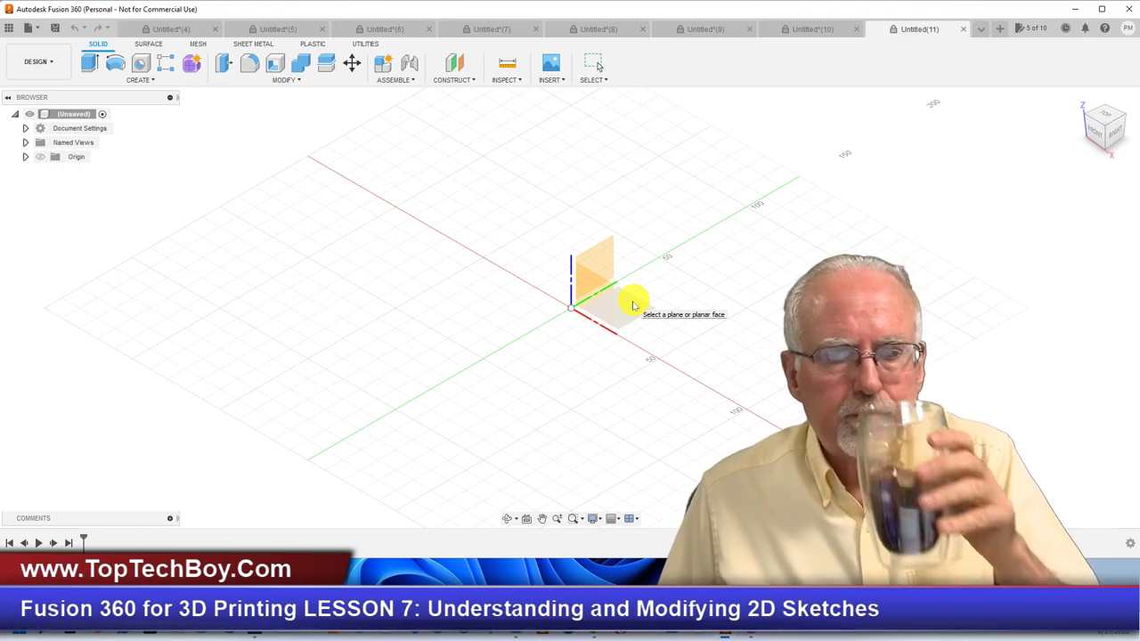
{"action": "left_click", "coordinate": [633, 307]}
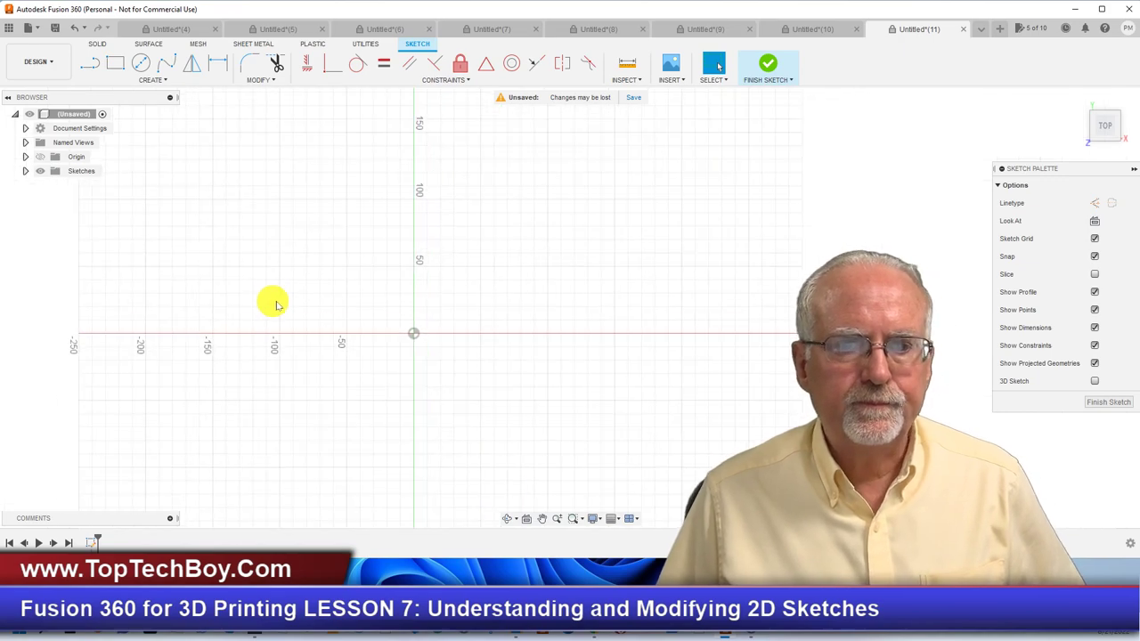
Draw a circle with a 75 mm diameter centred on the origin
{"action": "left_click", "coordinate": [141, 64]}
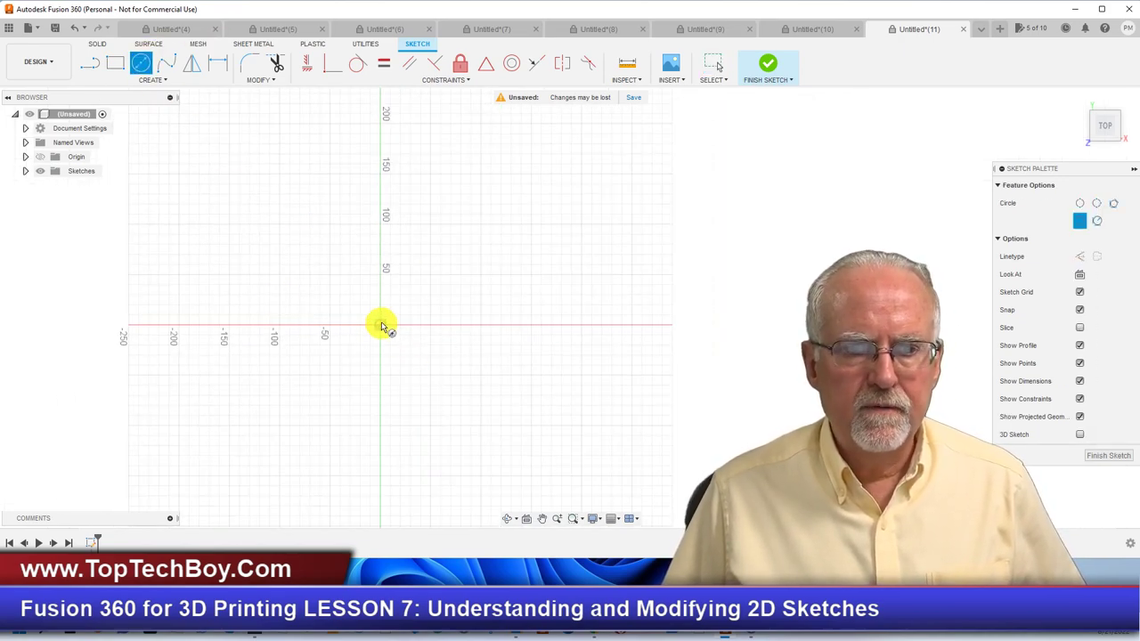
{"action": "left_click", "coordinate": [381, 325]}
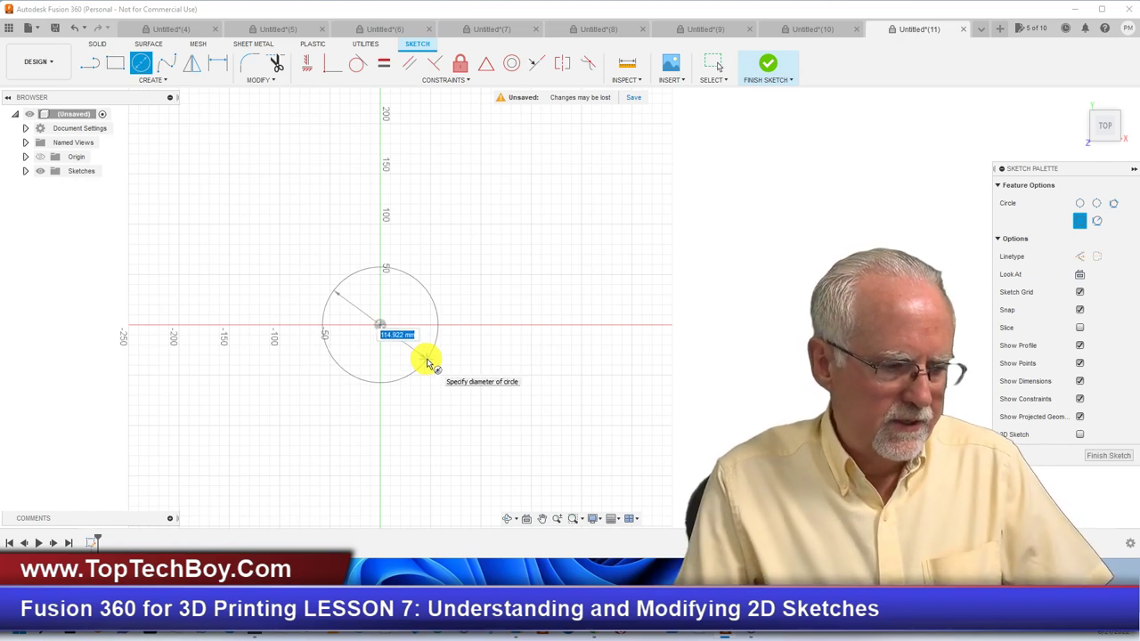
{"action": "type", "text": "75"}
{"action": "key", "text": "Return"}
{"action": "key", "text": "Escape"}
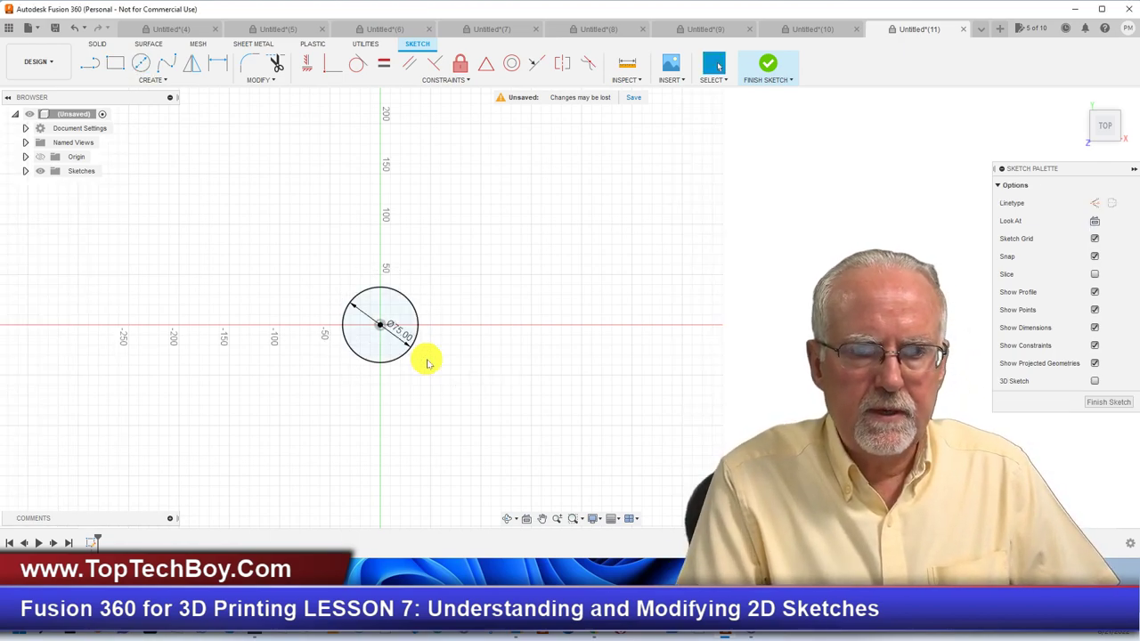
Draw a circumscribed hexagon, 25 mm from centre to side, centred on the horizontal axis about 100 mm right of the origin
{"action": "left_click", "coordinate": [163, 80]}
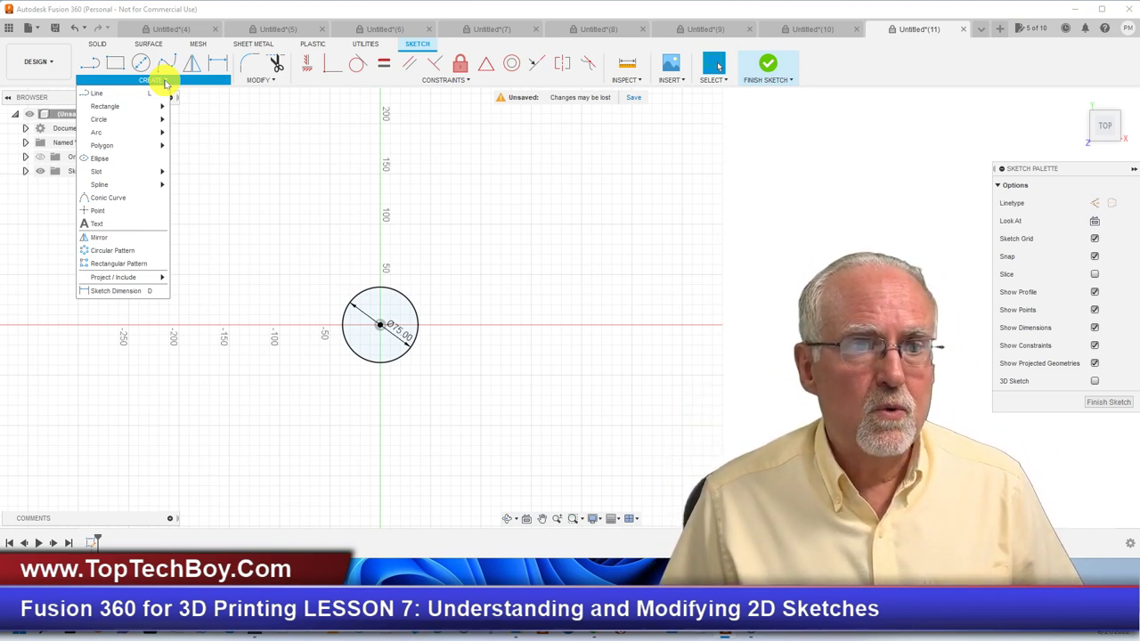
{"action": "mouse_move", "coordinate": [160, 146]}
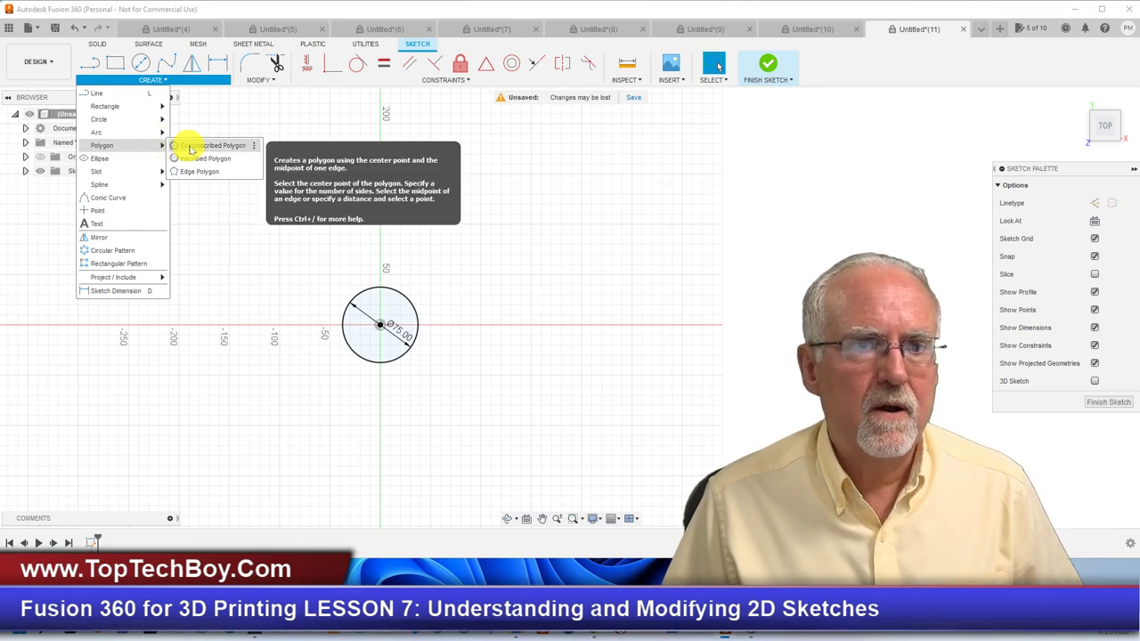
{"action": "left_click", "coordinate": [191, 148]}
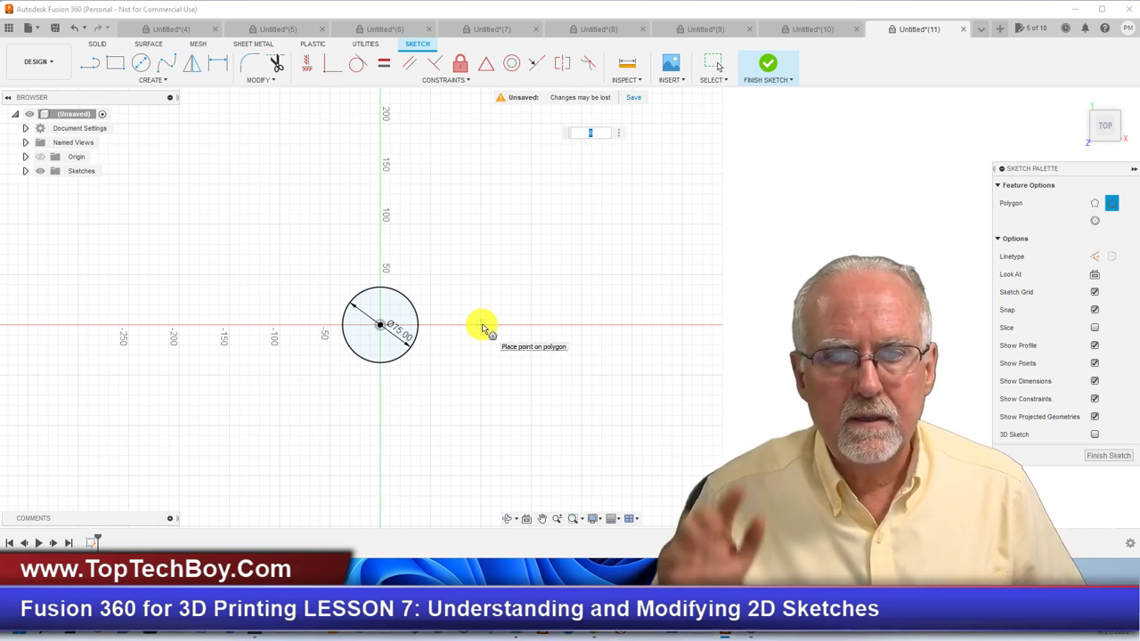
{"action": "left_click", "coordinate": [482, 325]}
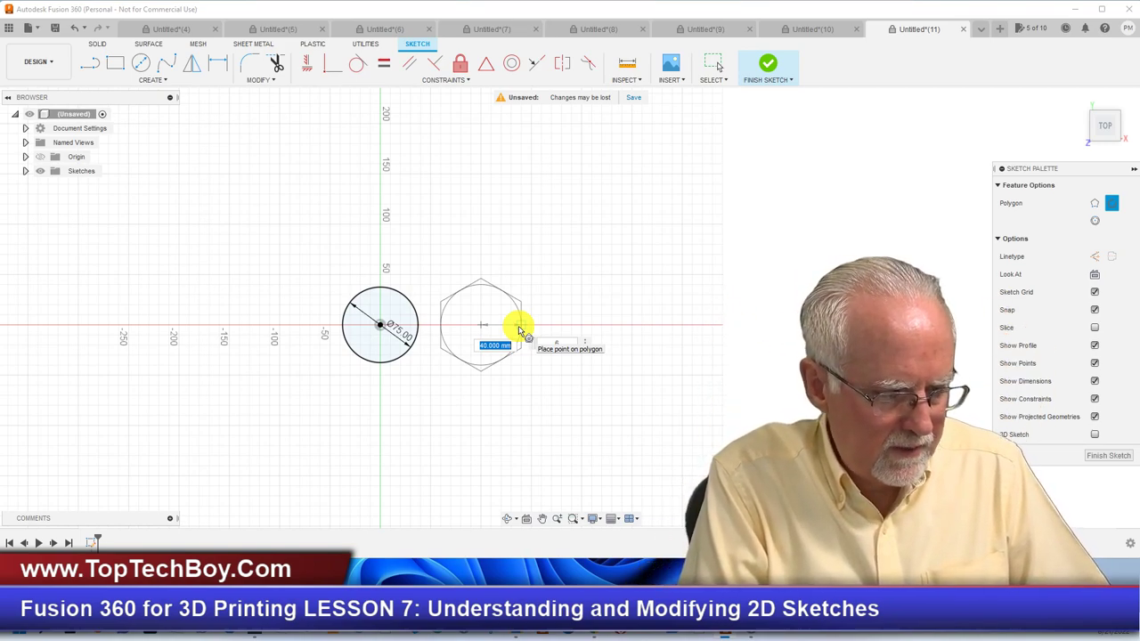
{"action": "type", "text": "5"}
{"action": "key", "text": "Tab"}
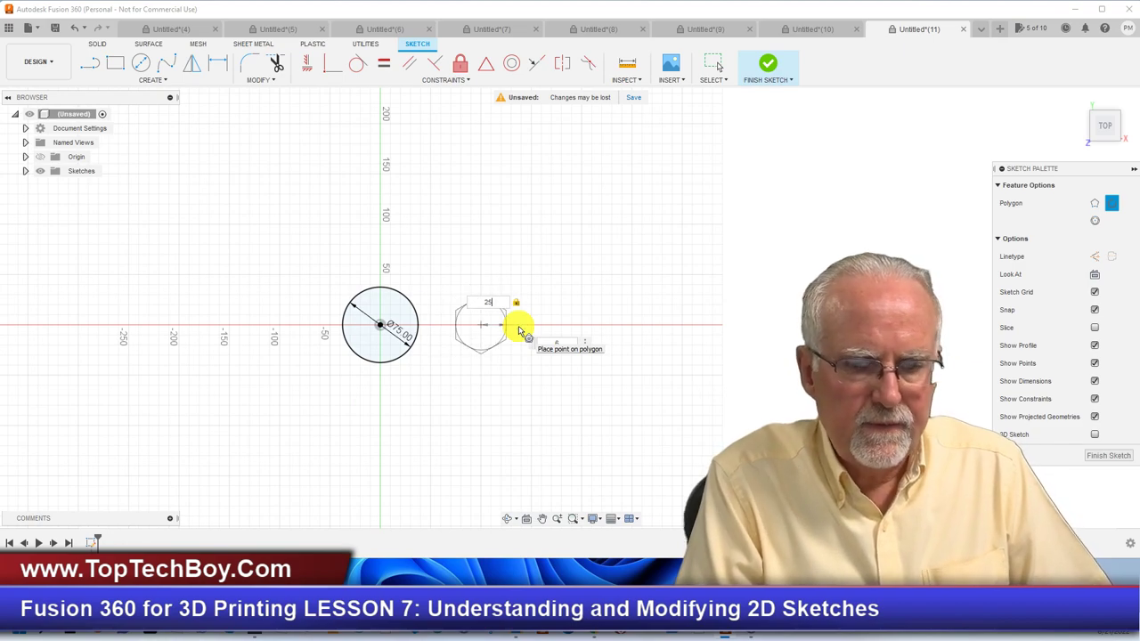
{"action": "key", "text": "Return"}
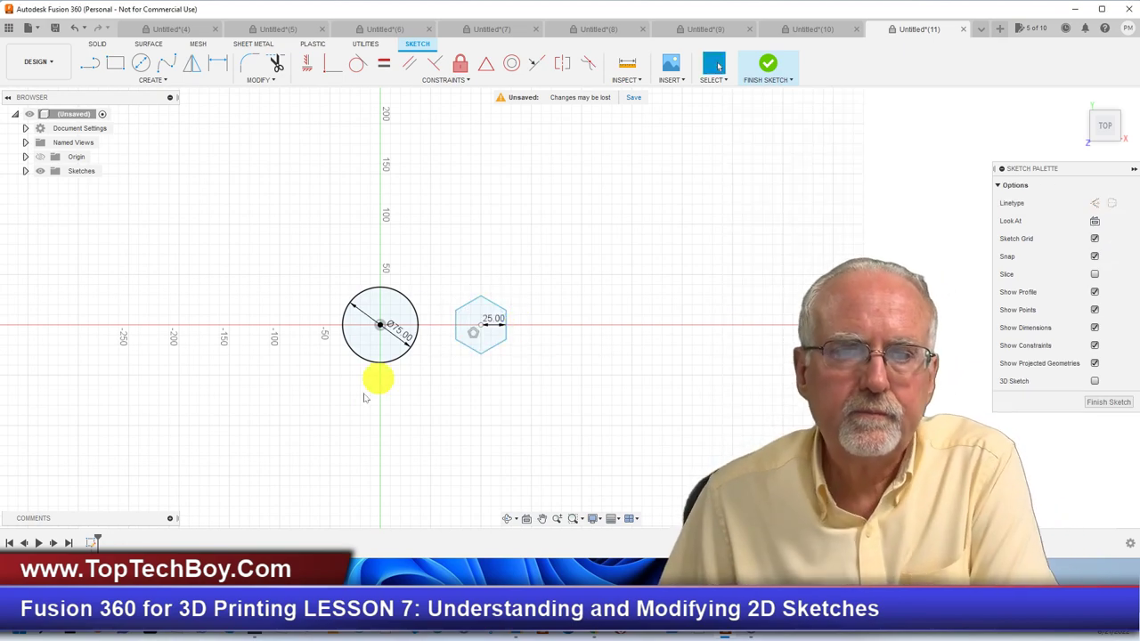
Apply a Tangent constraint between the hexagon's left vertical side and the circle
{"action": "scroll", "coordinate": [415, 418], "scroll_direction": "down", "scroll_amount": 2}
{"action": "scroll", "coordinate": [415, 418], "scroll_direction": "up", "scroll_amount": 4}
{"action": "scroll", "coordinate": [523, 372], "scroll_direction": "up", "scroll_amount": 2}
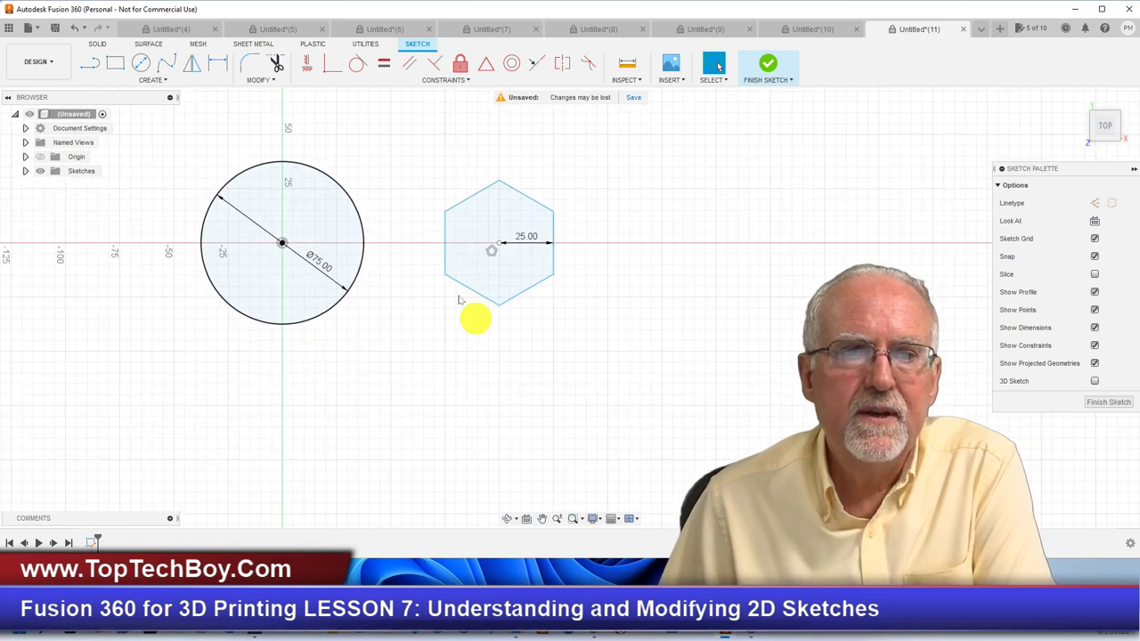
{"action": "scroll", "coordinate": [177, 117], "scroll_direction": "down", "scroll_amount": 1}
{"action": "scroll", "coordinate": [176, 122], "scroll_direction": "up", "scroll_amount": 2}
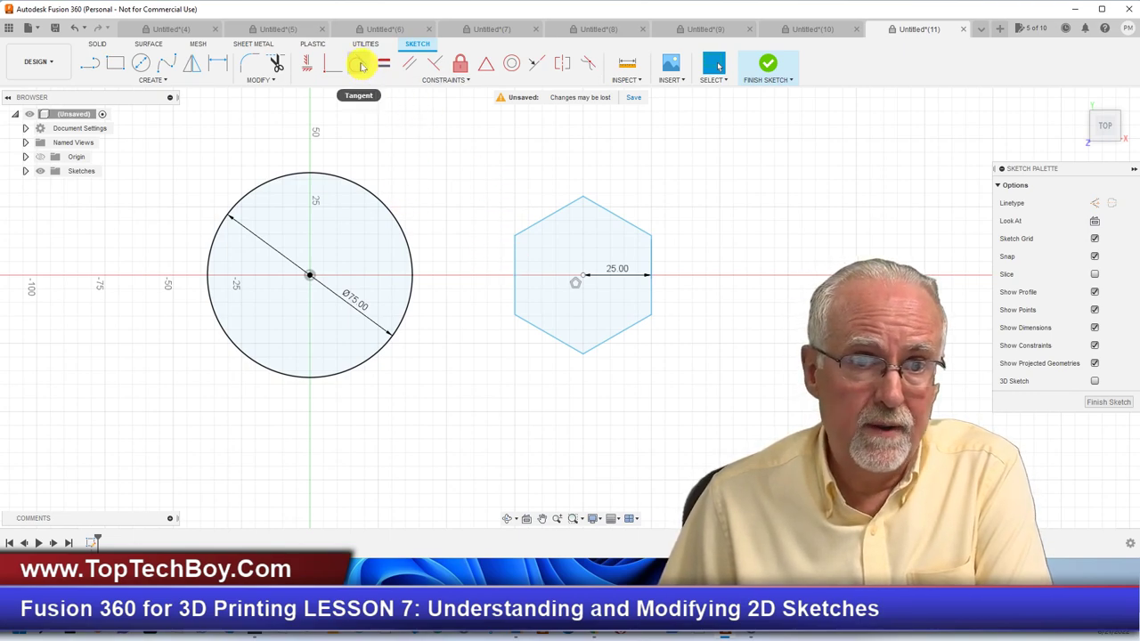
{"action": "left_click", "coordinate": [453, 79]}
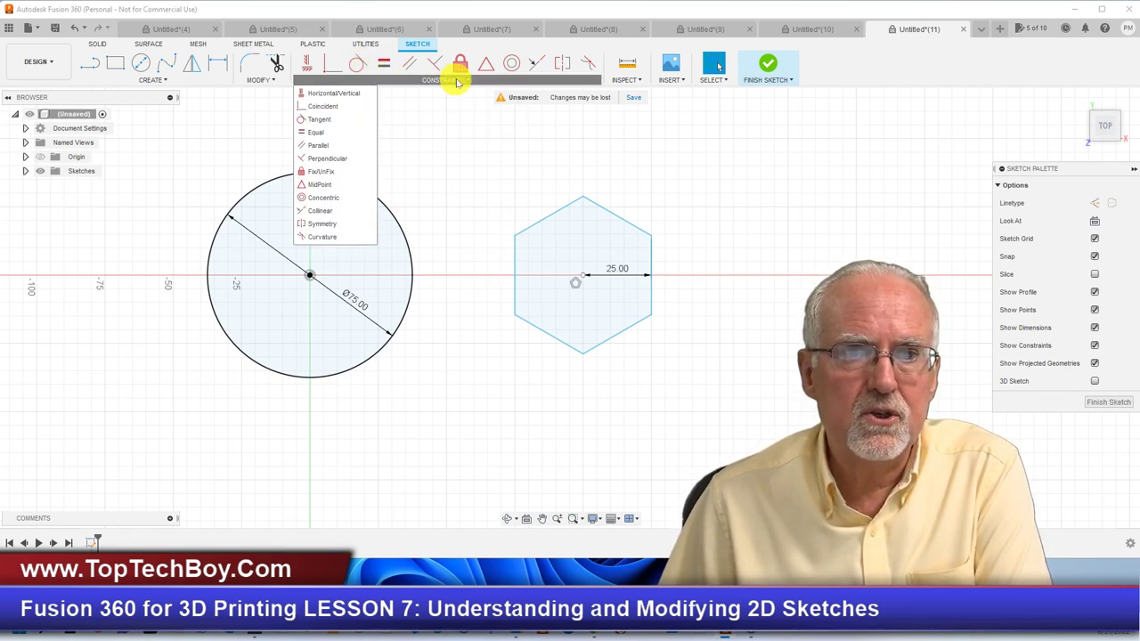
{"action": "left_click", "coordinate": [335, 120]}
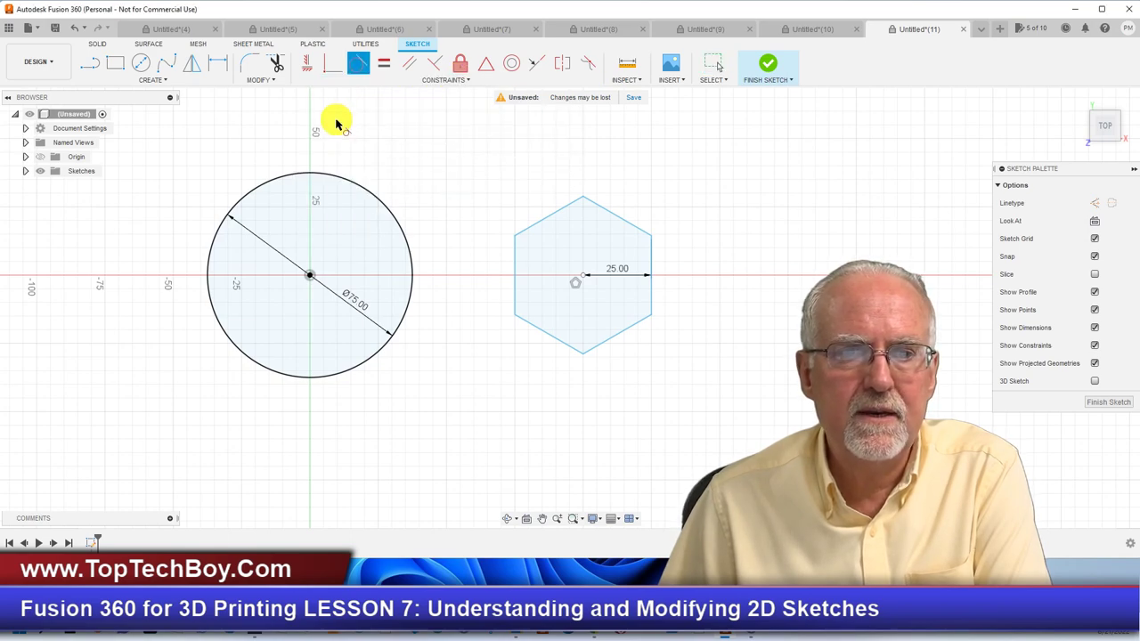
{"action": "left_click", "coordinate": [515, 263]}
{"action": "left_click", "coordinate": [410, 265]}
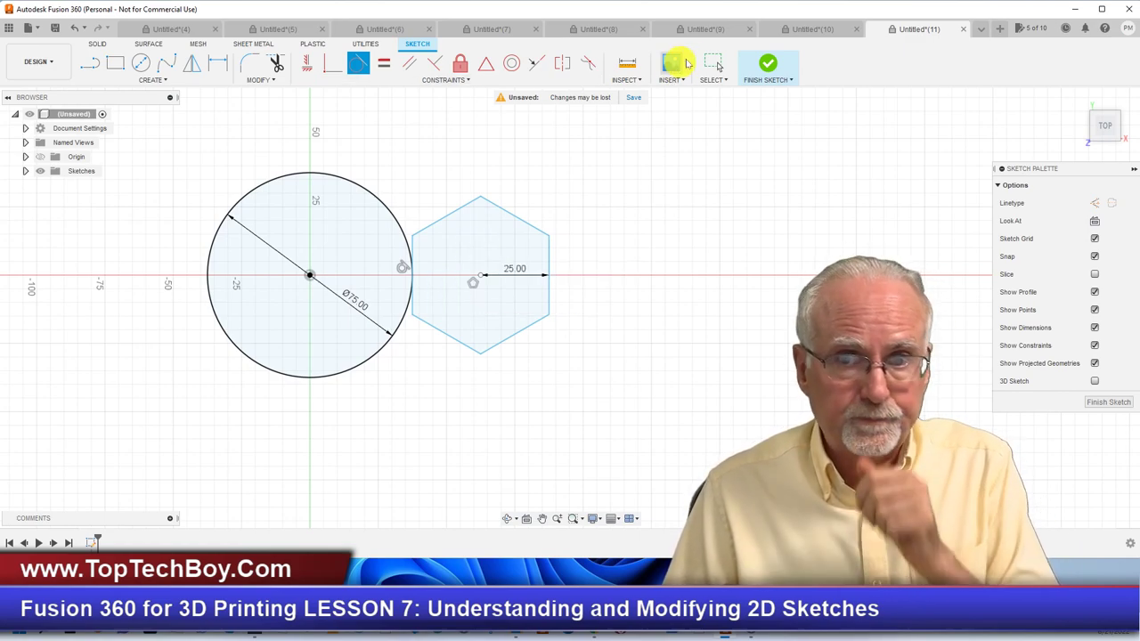
Test the hexagon's remaining freedom by moving it slightly upward along the circle's tangent
{"action": "left_click", "coordinate": [715, 61]}
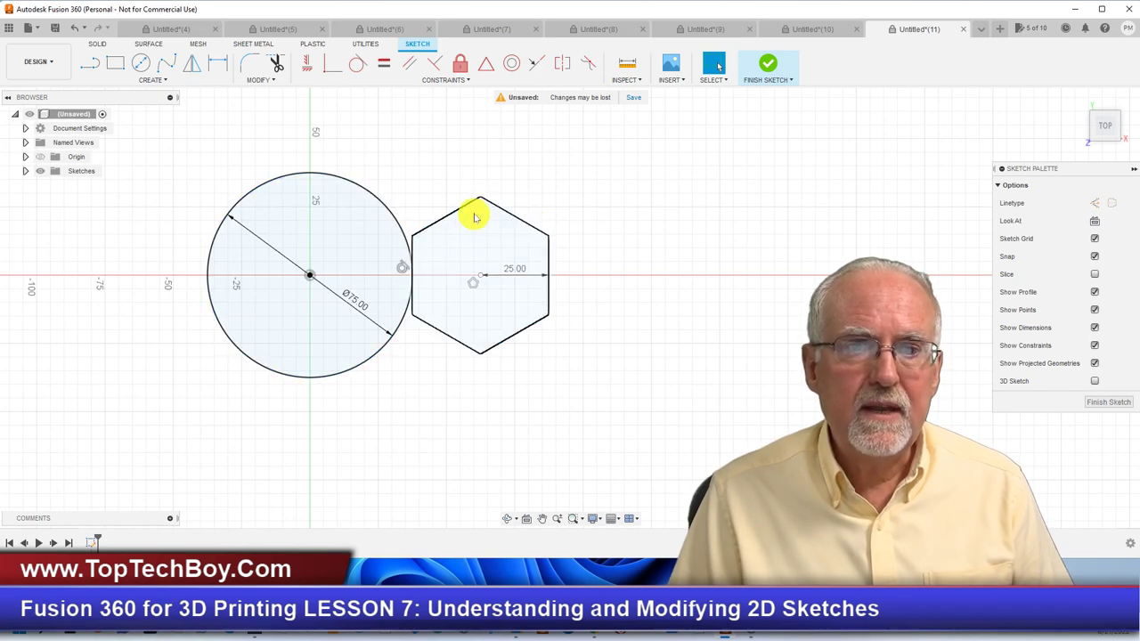
{"action": "left_click_drag", "start_coordinate": [451, 214], "coordinate": [437, 191]}
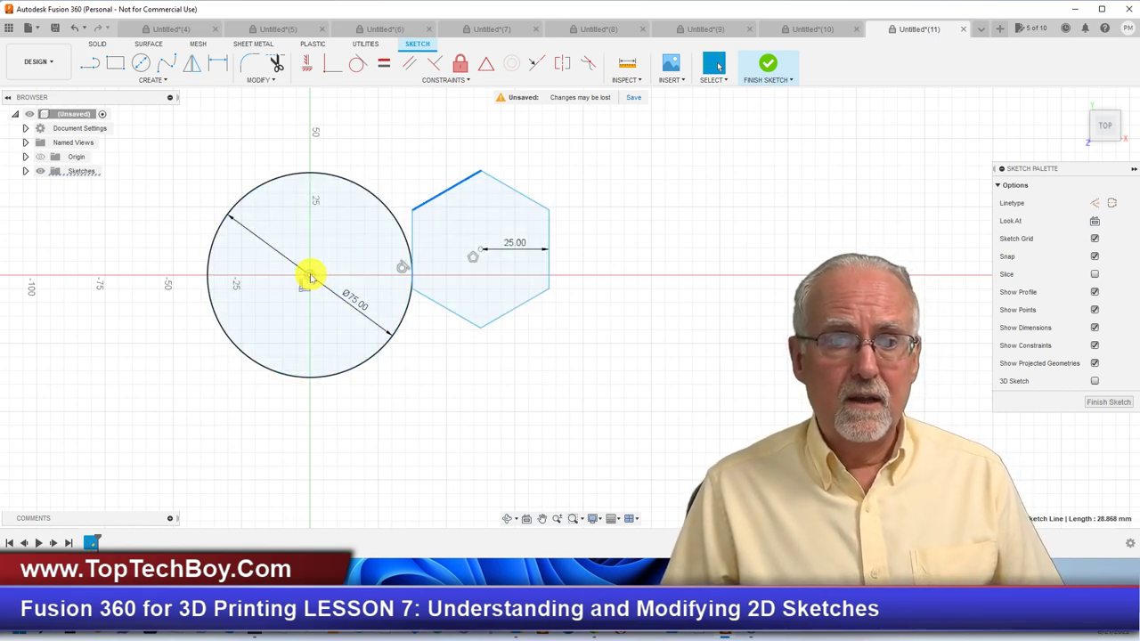
{"action": "left_click", "coordinate": [627, 402]}
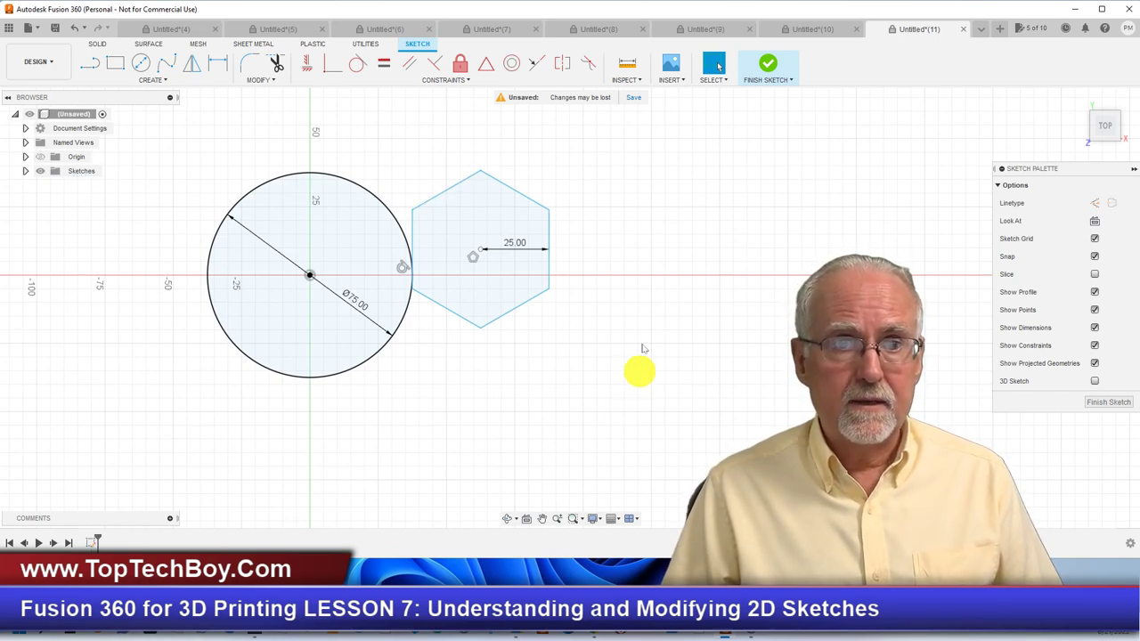
Apply a Horizontal/Vertical constraint to align the hexagon's centre horizontally with the circle's centre
{"action": "left_click", "coordinate": [470, 82]}
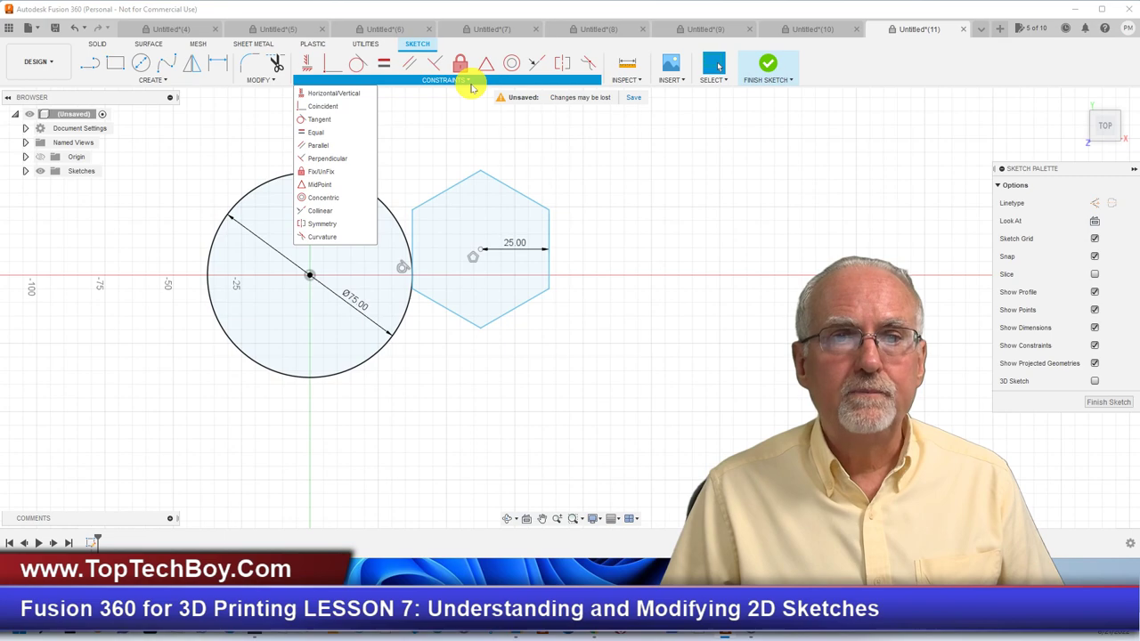
{"action": "left_click", "coordinate": [368, 96]}
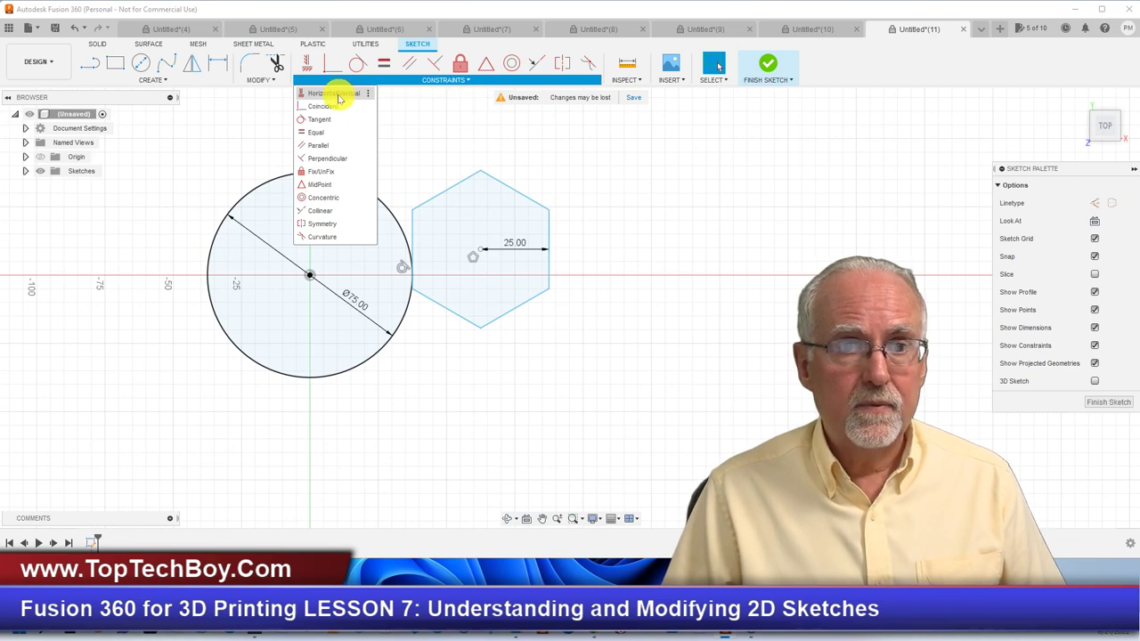
{"action": "left_click", "coordinate": [330, 94]}
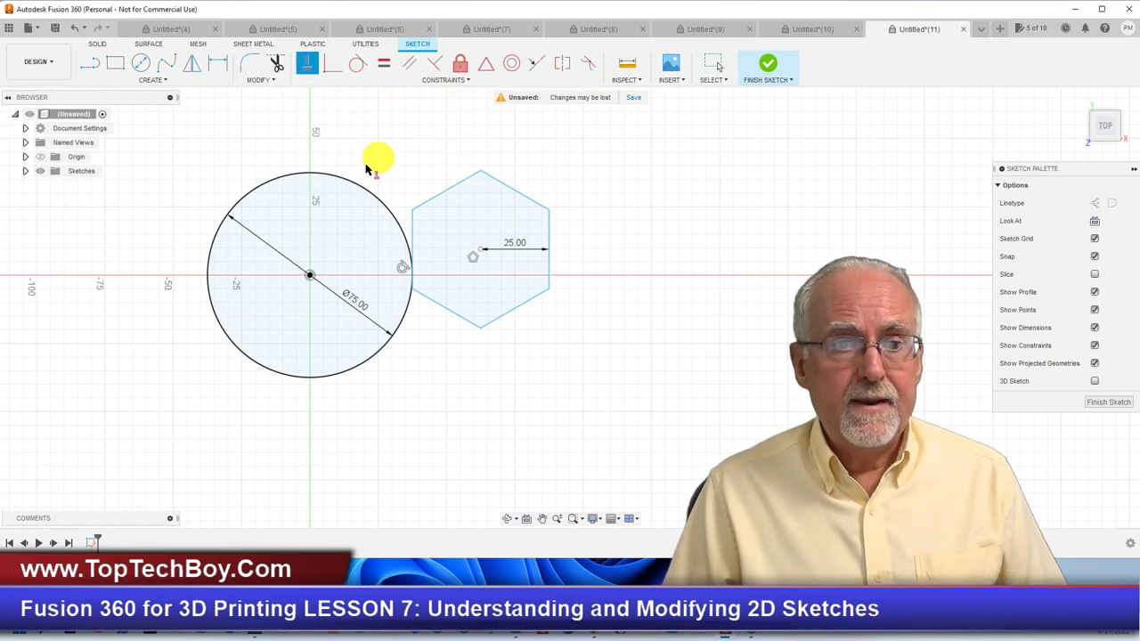
{"action": "left_click", "coordinate": [307, 277]}
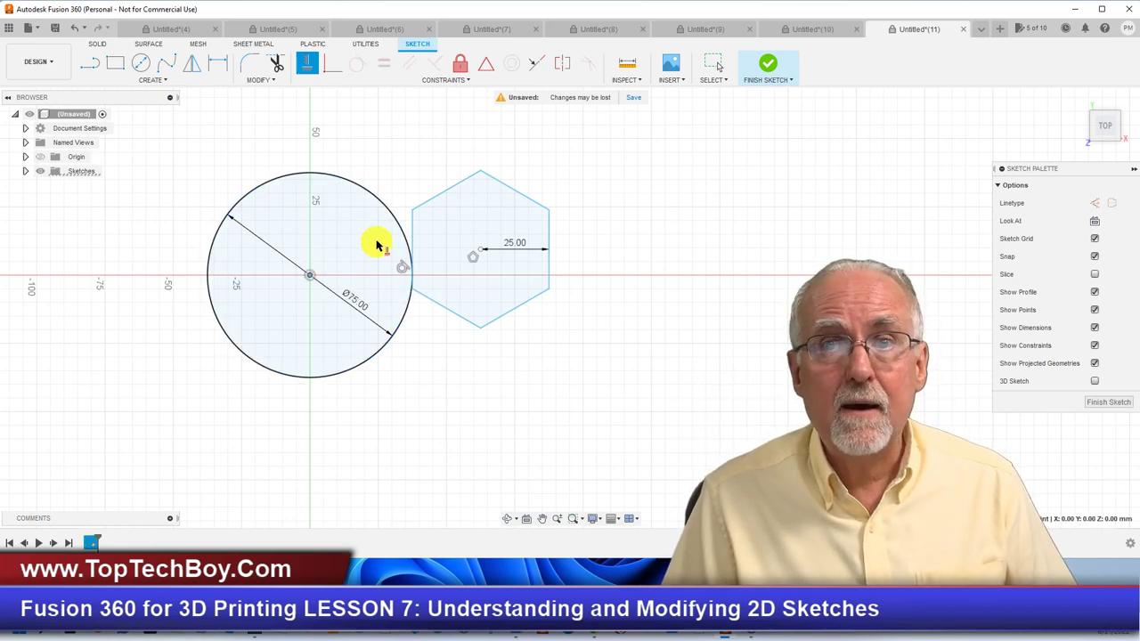
{"action": "left_click", "coordinate": [479, 252]}
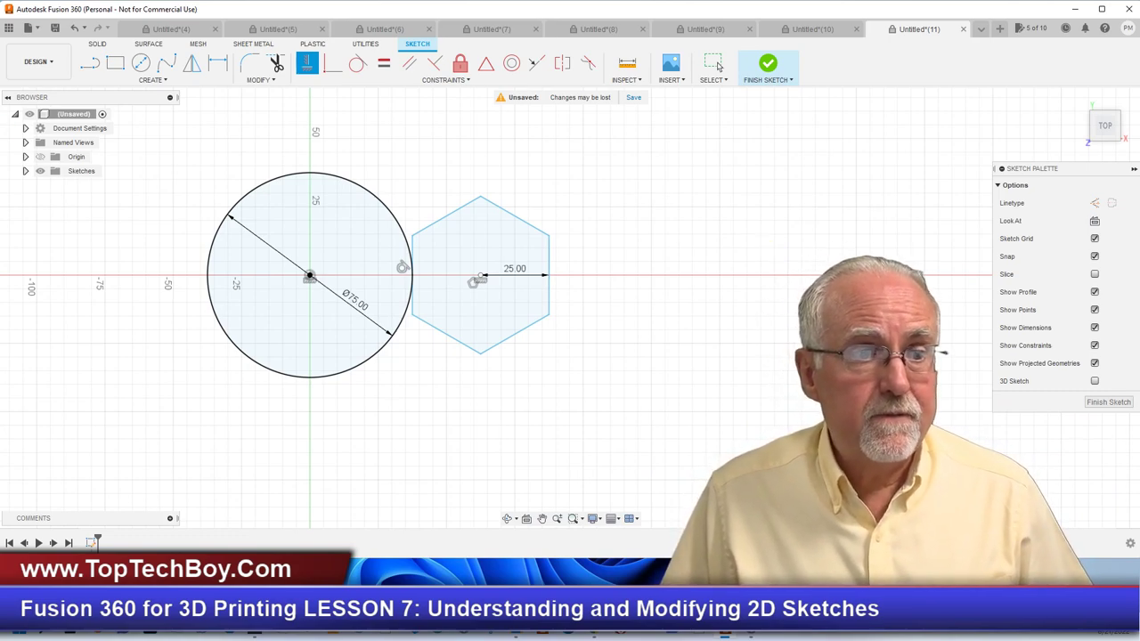
Expand the design's sketch list and constrain the hexagon's right side to be vertical
{"action": "left_click", "coordinate": [25, 171]}
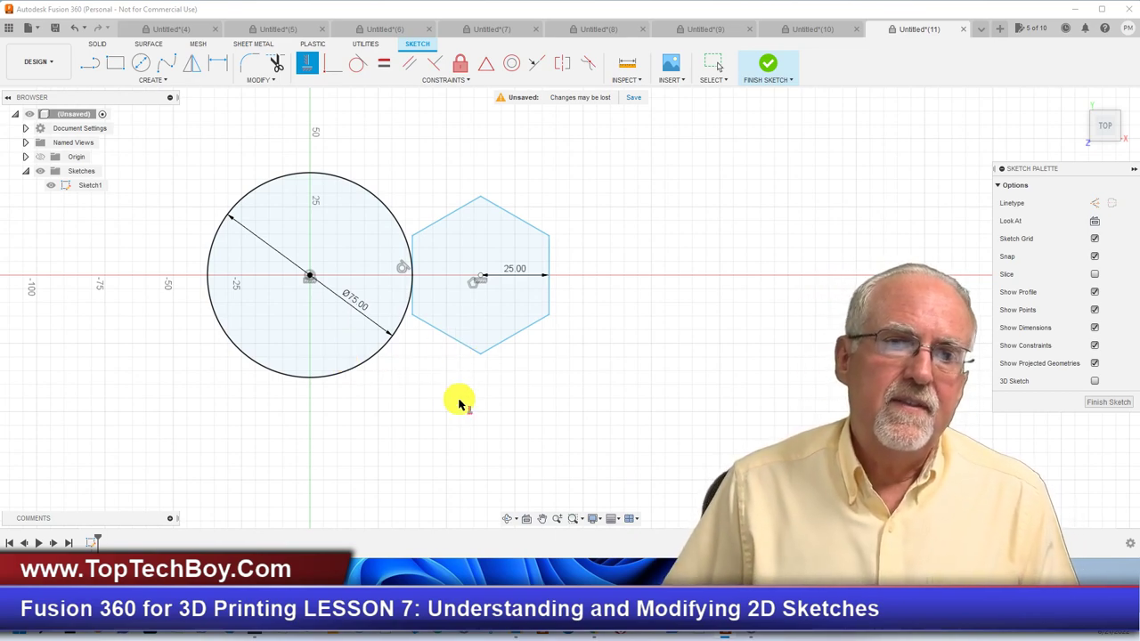
{"action": "left_click", "coordinate": [549, 295]}
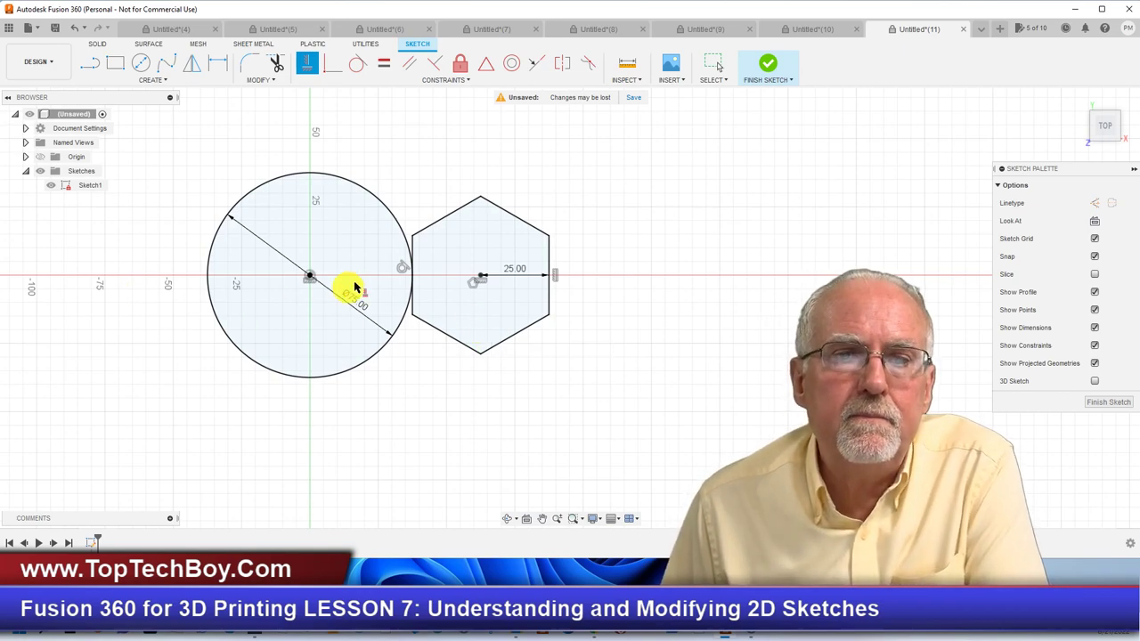
Extend the hexagon's upper-left and lower-left slanted sides until they meet the circle
{"action": "scroll", "coordinate": [361, 278], "scroll_direction": "down", "scroll_amount": 2}
{"action": "scroll", "coordinate": [374, 352], "scroll_direction": "up", "scroll_amount": 3}
{"action": "scroll", "coordinate": [377, 353], "scroll_direction": "up", "scroll_amount": 2}
{"action": "scroll", "coordinate": [377, 345], "scroll_direction": "down", "scroll_amount": 1}
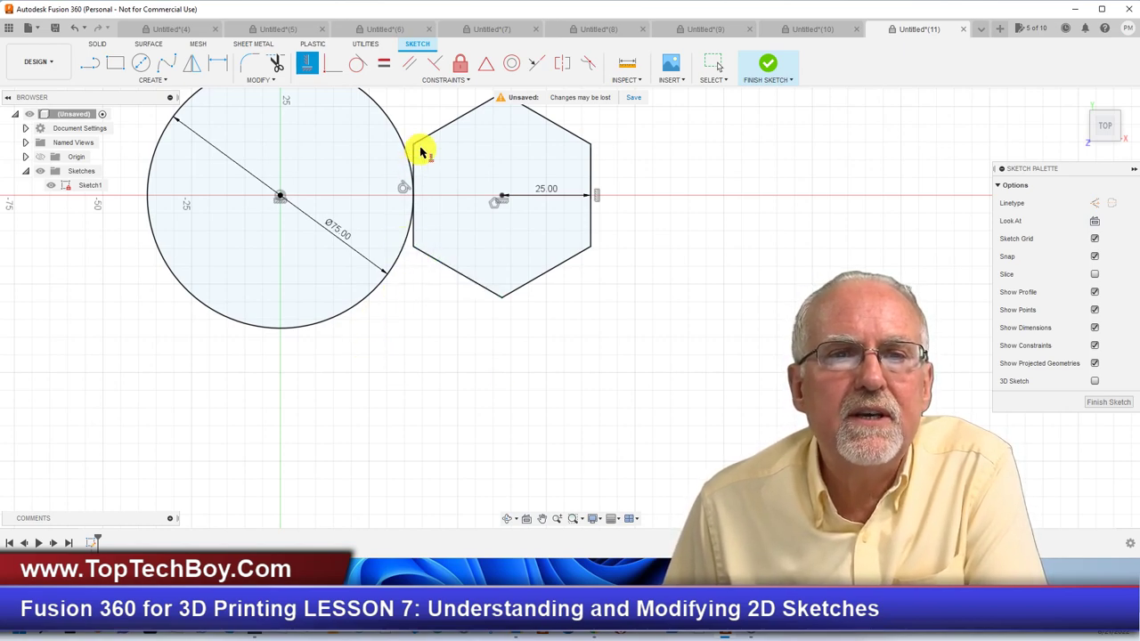
{"action": "scroll", "coordinate": [359, 292], "scroll_direction": "down", "scroll_amount": 2}
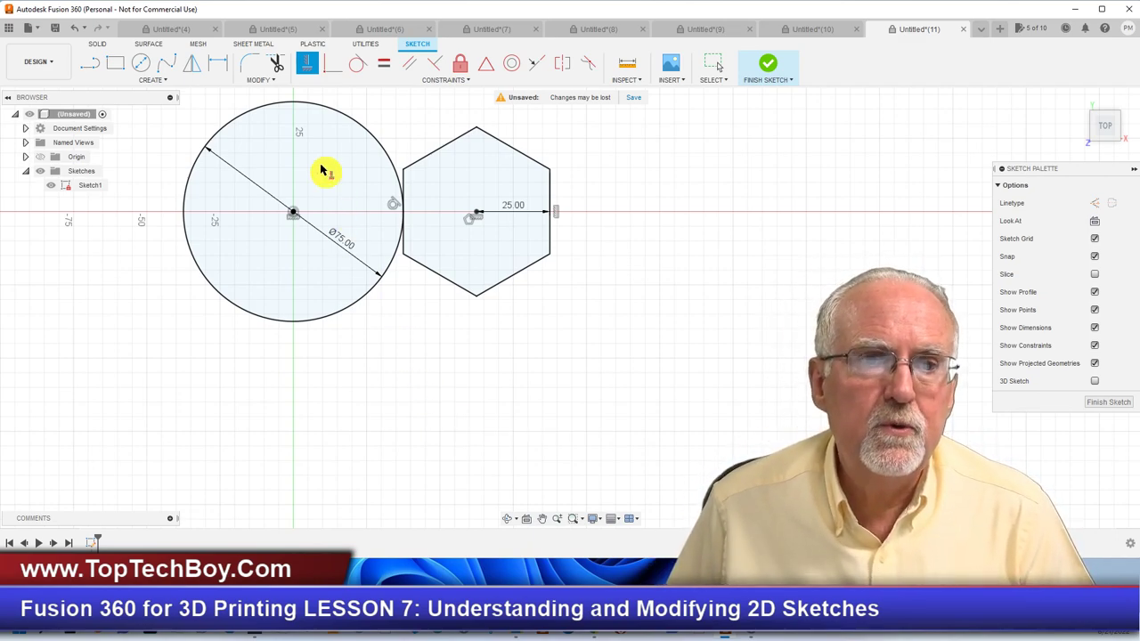
{"action": "left_click", "coordinate": [271, 83]}
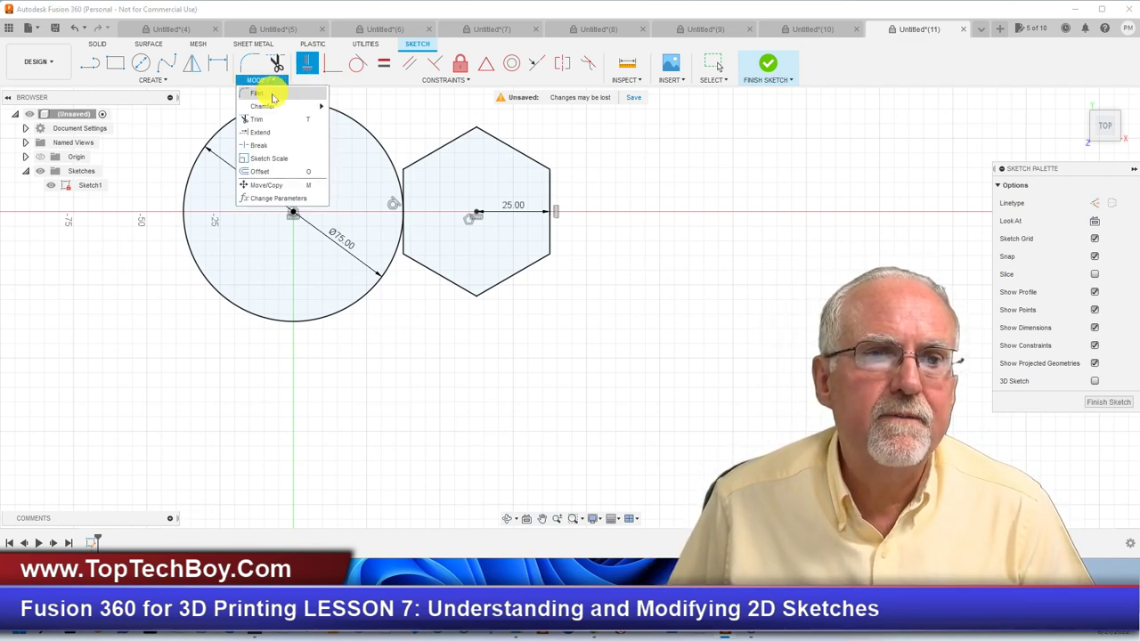
{"action": "left_click", "coordinate": [269, 133]}
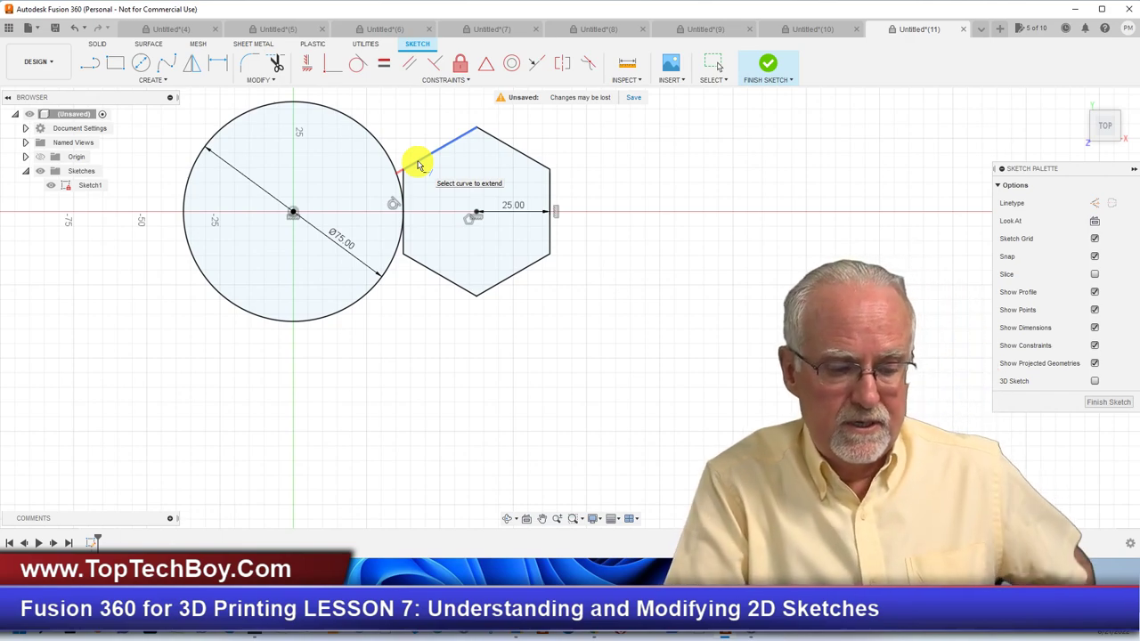
{"action": "left_click", "coordinate": [419, 165]}
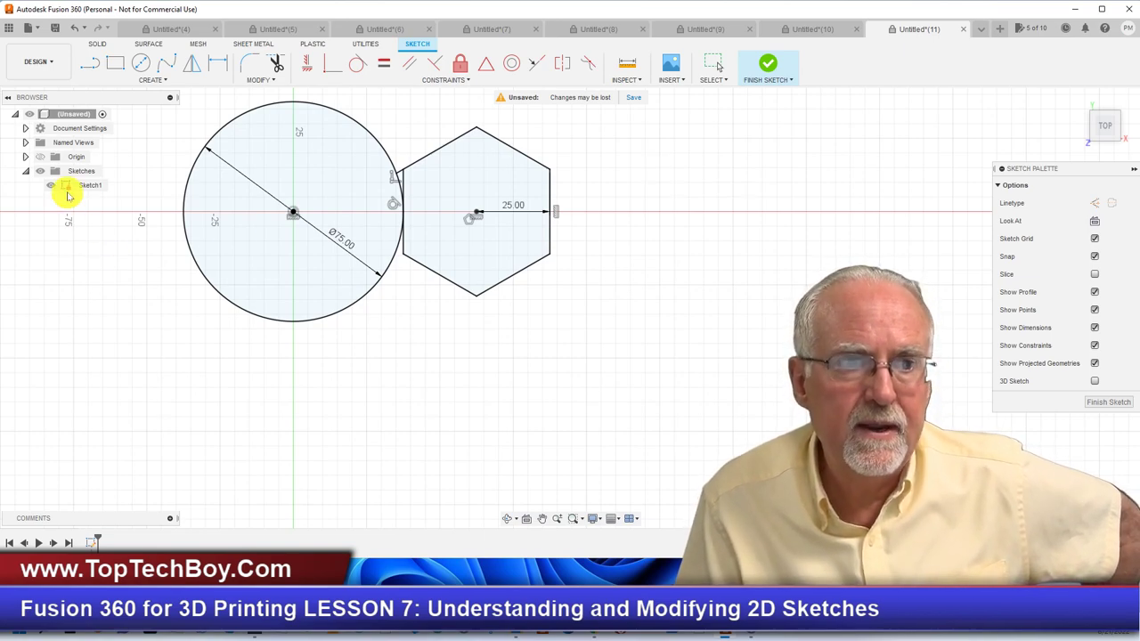
{"action": "left_click", "coordinate": [419, 267]}
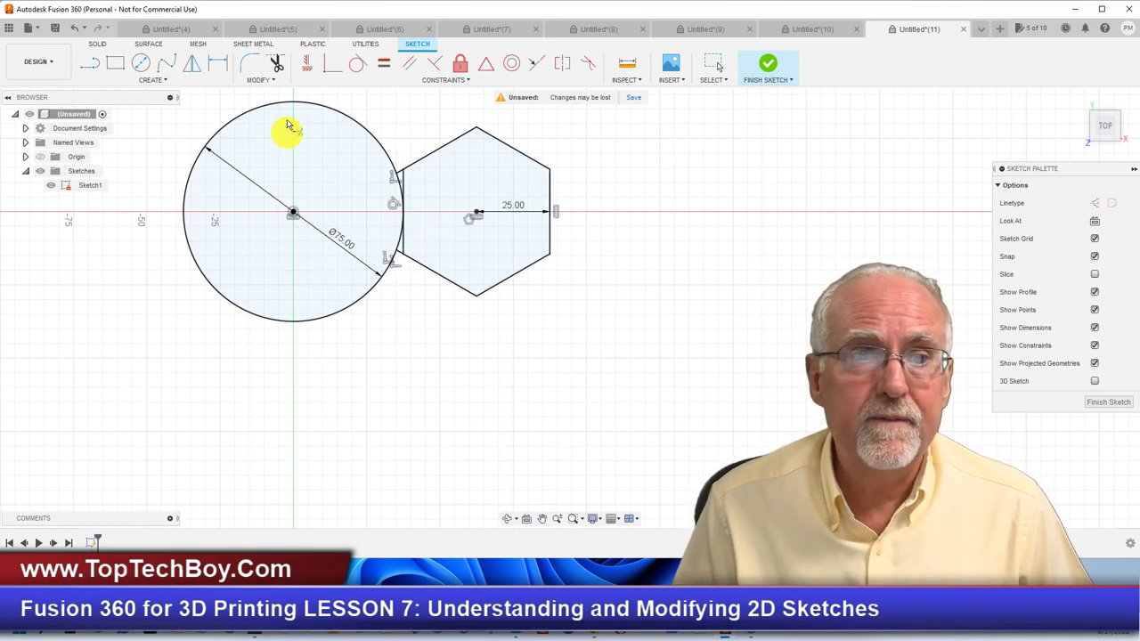
Try trimming the circle's arc between the extended sides, along with the hexagon's left vertical side
{"action": "left_click", "coordinate": [278, 63]}
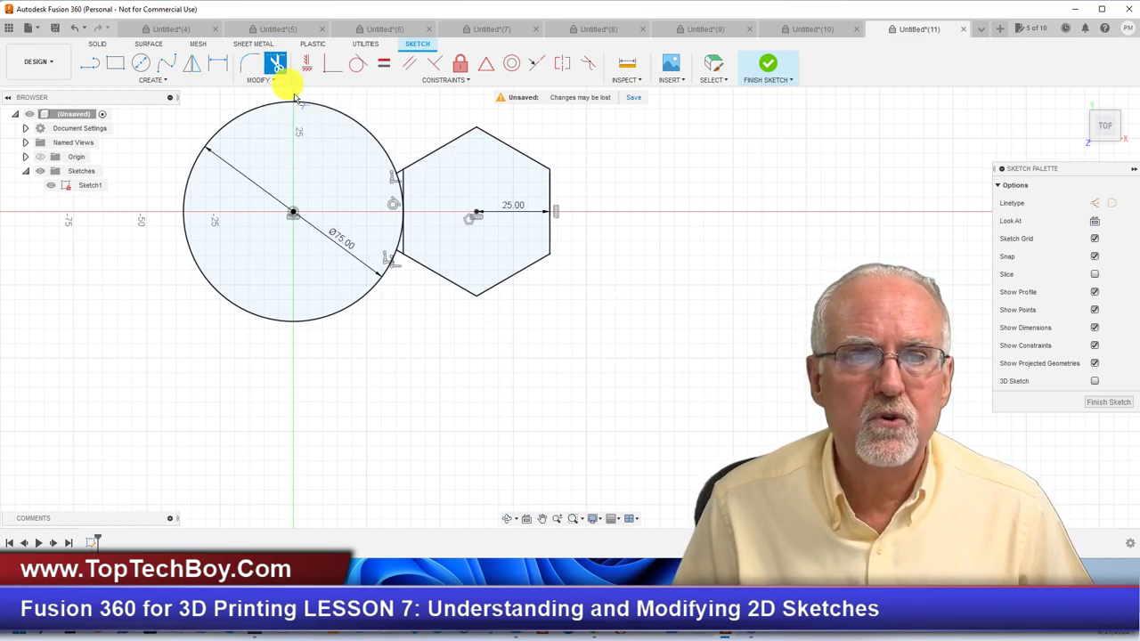
{"action": "left_click", "coordinate": [398, 247]}
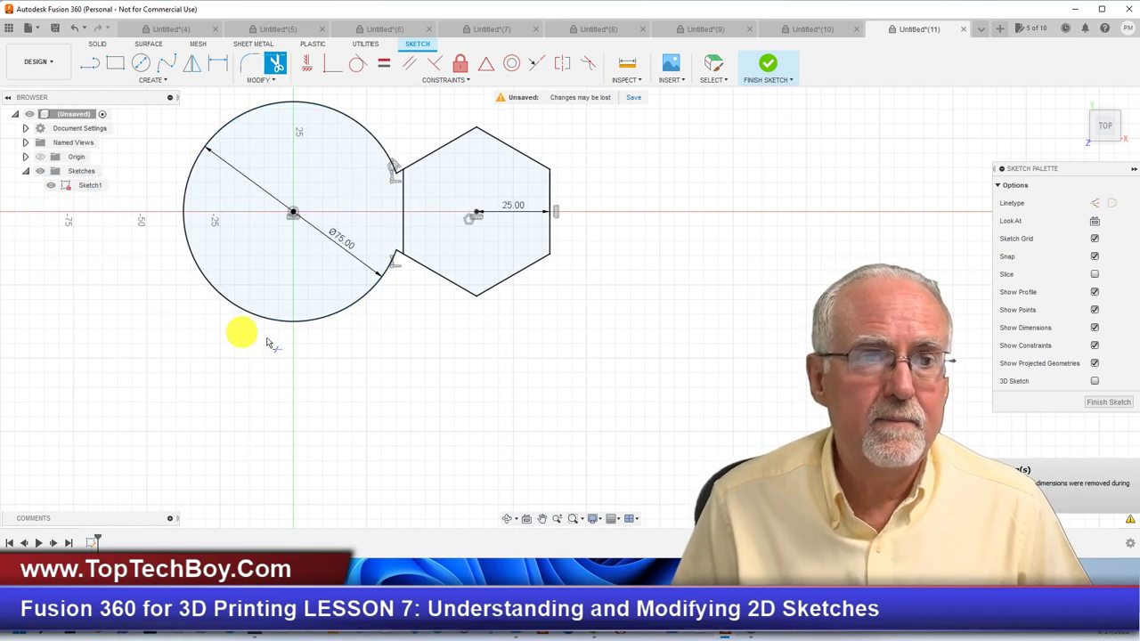
{"action": "left_click", "coordinate": [403, 219]}
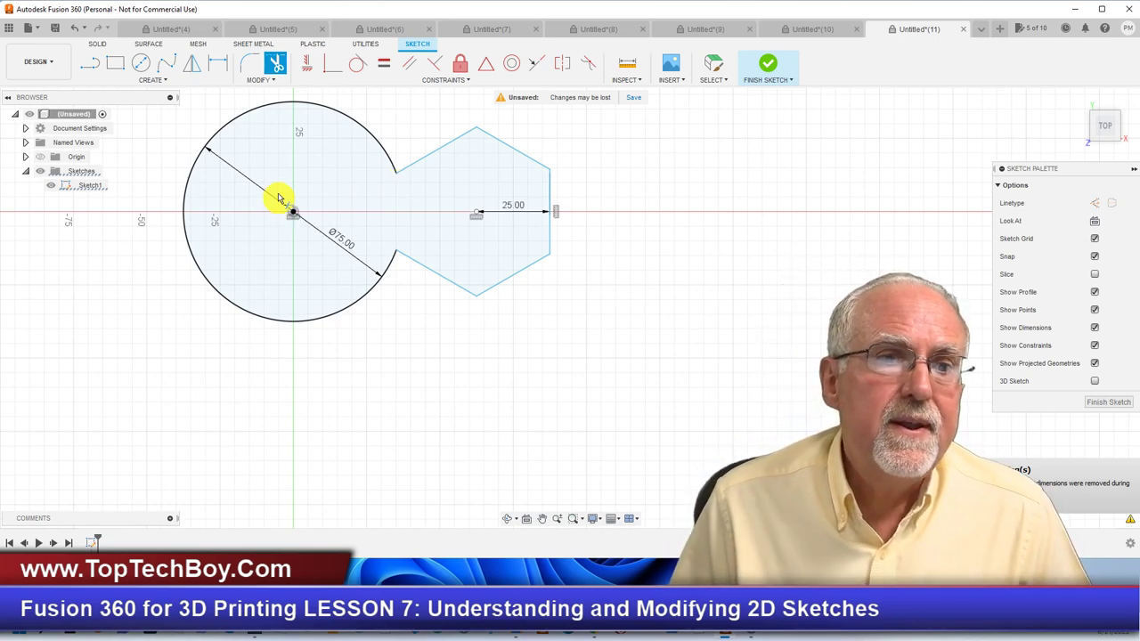
{"action": "key", "text": "Escape"}
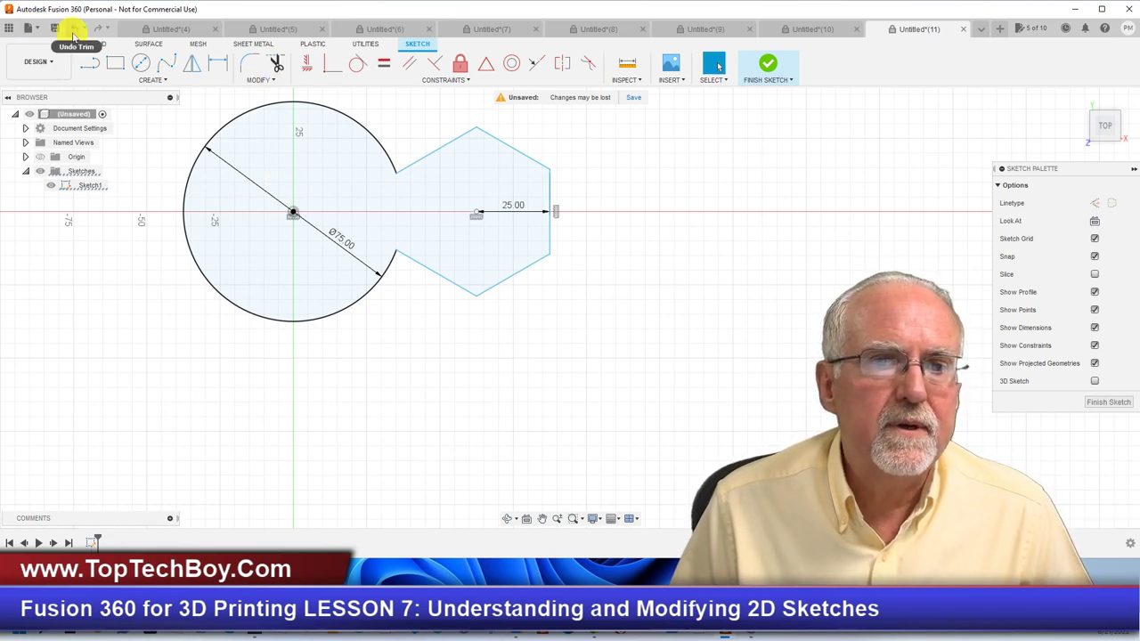
Undo the trims of the circle's arc and the hexagon's left vertical side
{"action": "left_click", "coordinate": [81, 30]}
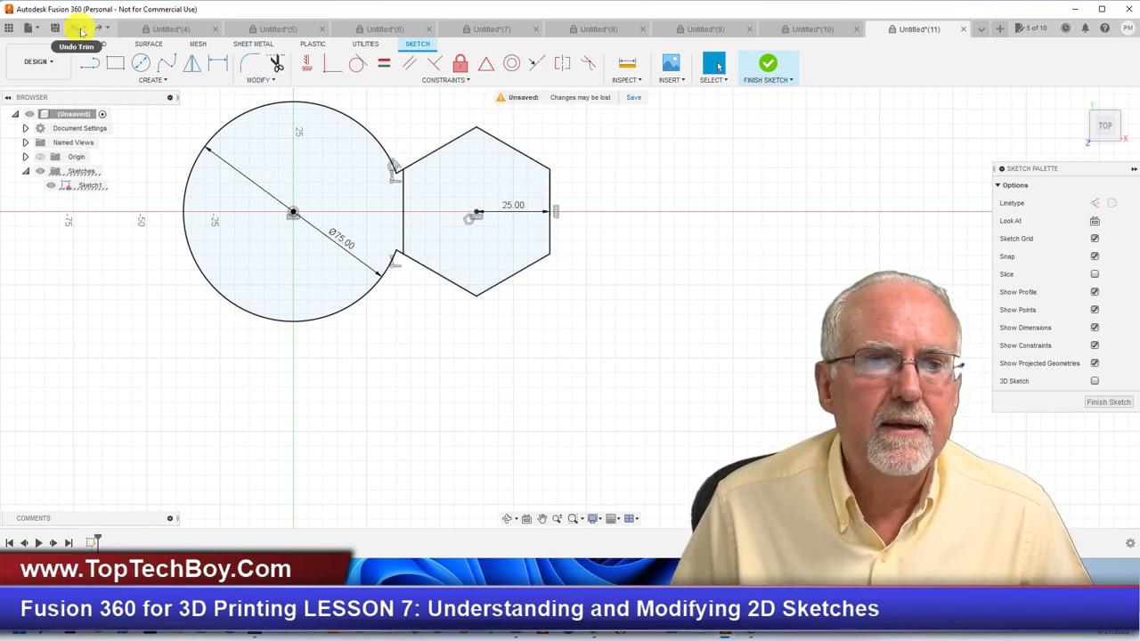
{"action": "left_click", "coordinate": [81, 30]}
{"action": "left_click", "coordinate": [81, 31]}
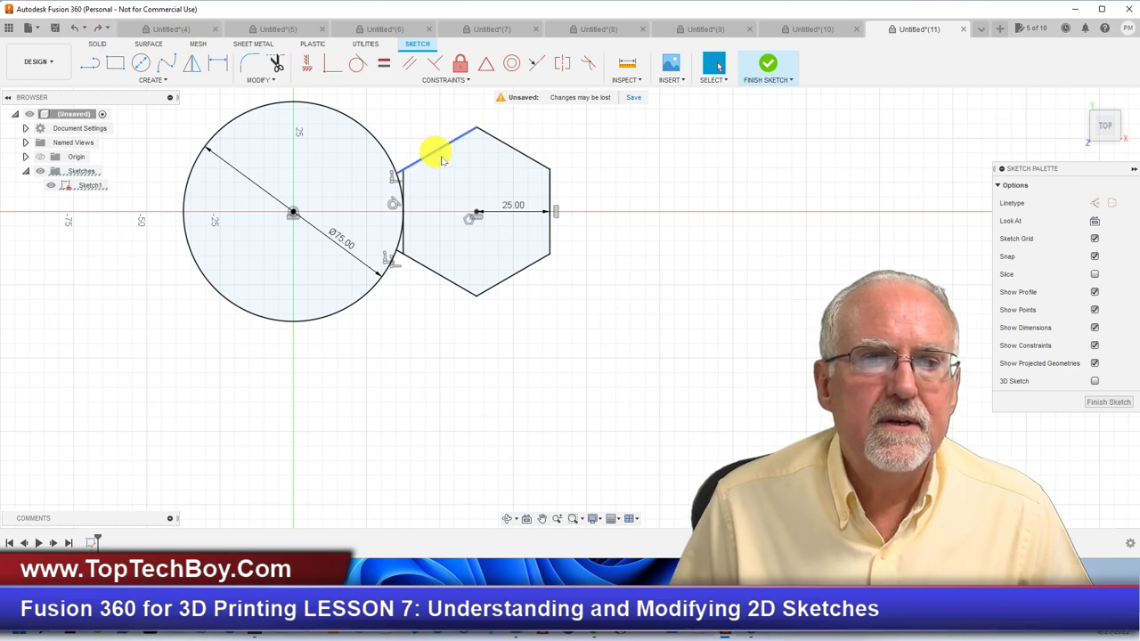
Make the hexagon's left vertical side a construction line and trim the circle's arc between the two extended sides
{"action": "left_click", "coordinate": [403, 183]}
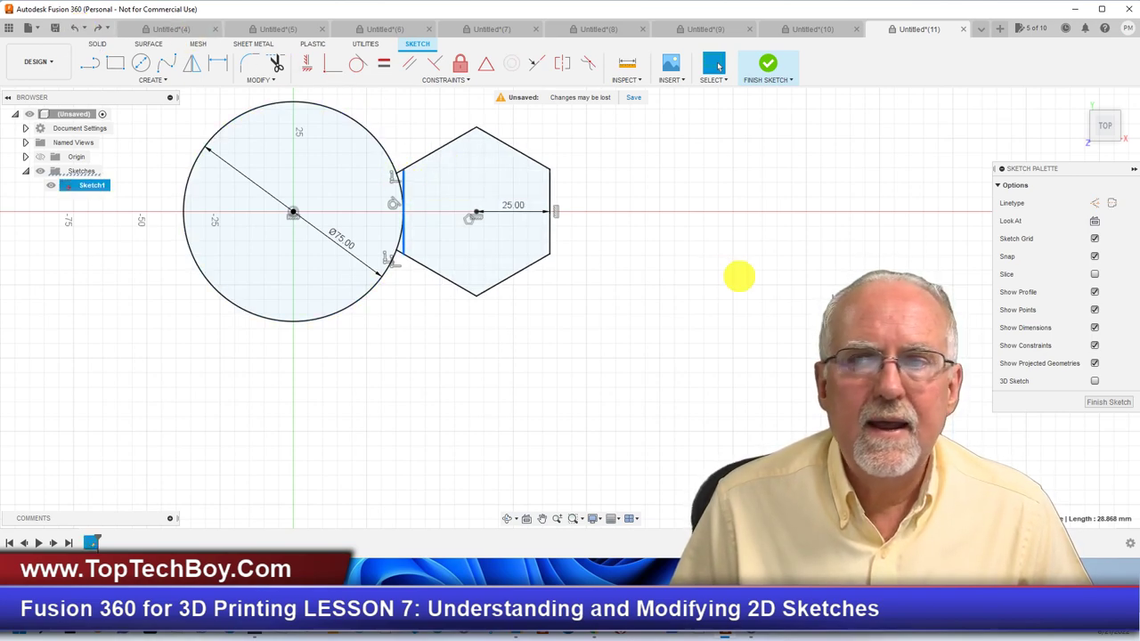
{"action": "left_click", "coordinate": [1100, 204]}
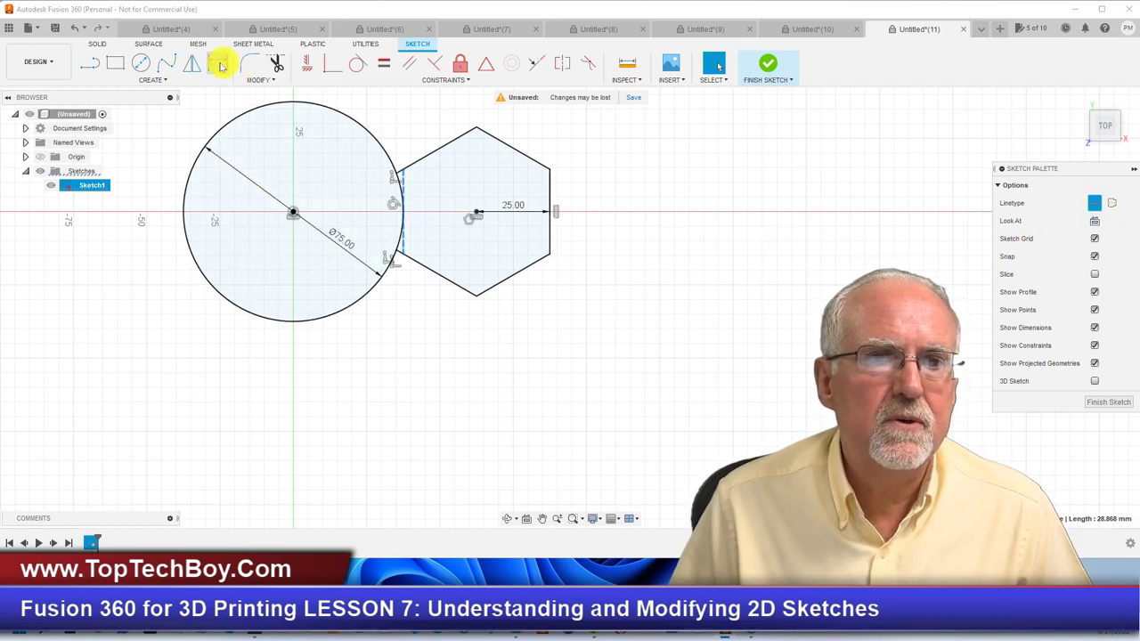
{"action": "left_click", "coordinate": [276, 64]}
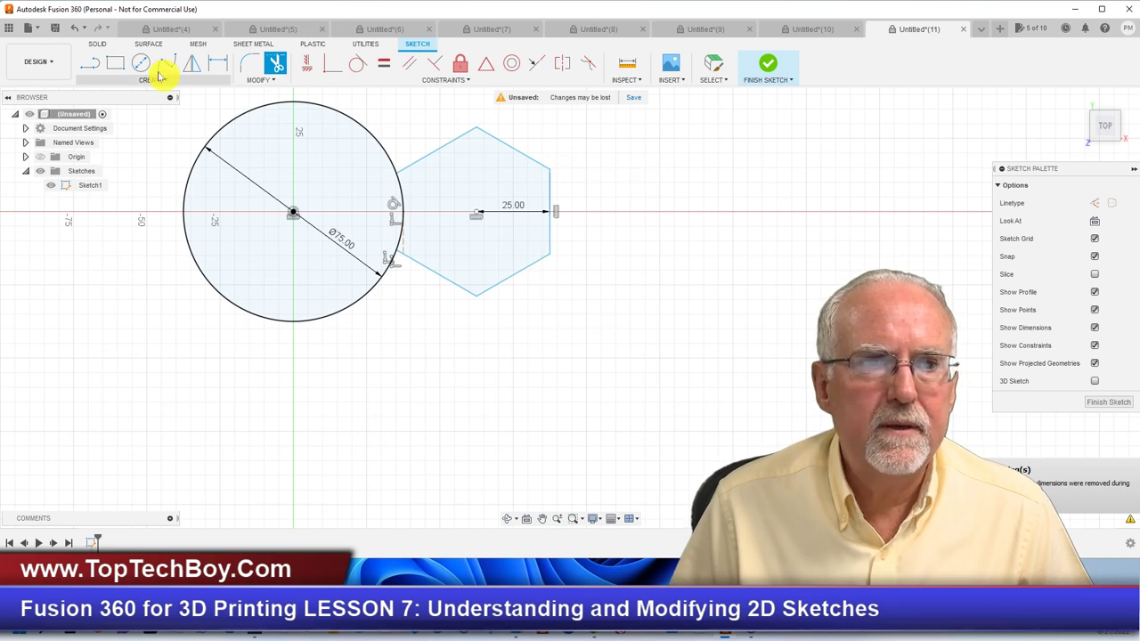
{"action": "left_click", "coordinate": [80, 32]}
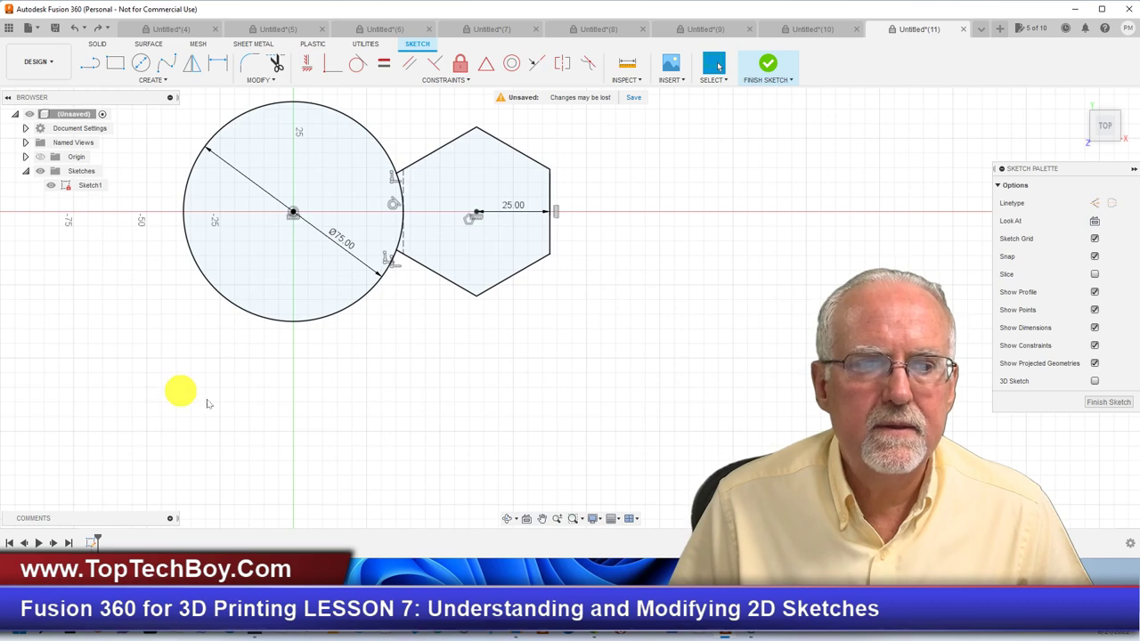
{"action": "left_click", "coordinate": [275, 63]}
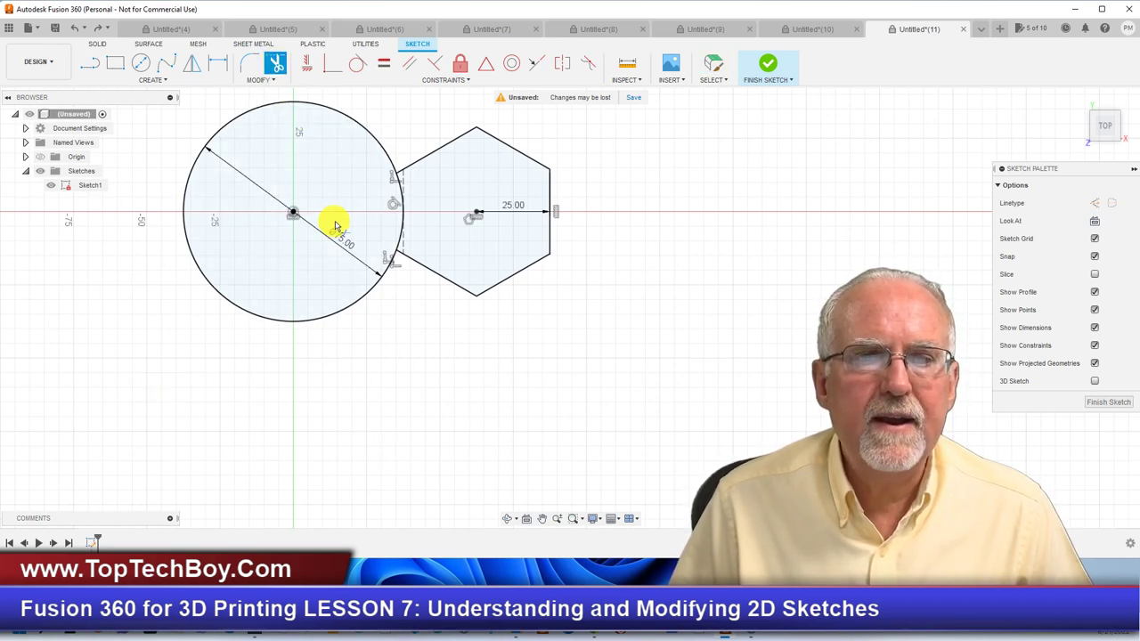
{"action": "left_click", "coordinate": [398, 247]}
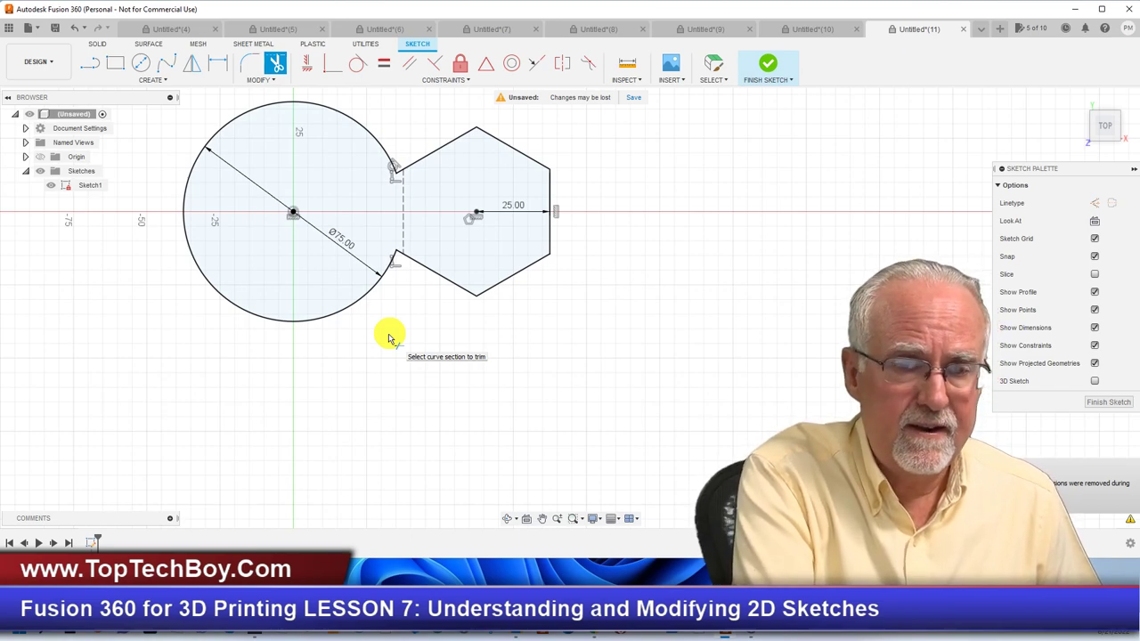
Offset the combined circle-and-hexagon outline 5 mm inward, using chain selection and a value of -5 mm
{"action": "left_click", "coordinate": [268, 80]}
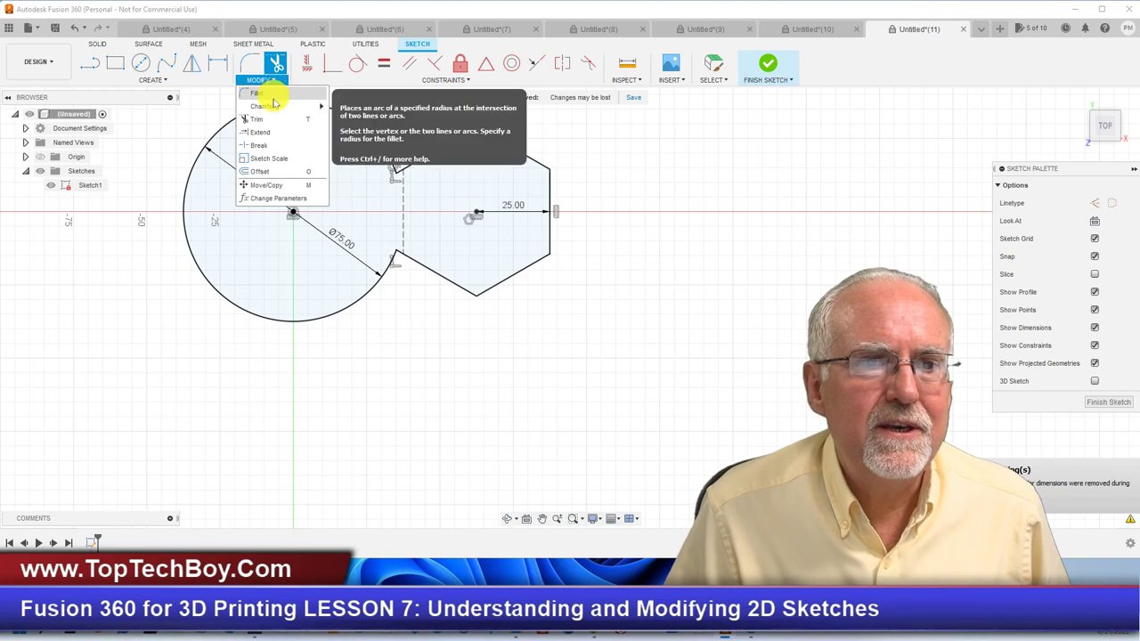
{"action": "left_click", "coordinate": [261, 175]}
{"action": "left_click", "coordinate": [429, 153]}
{"action": "left_click", "coordinate": [429, 155]}
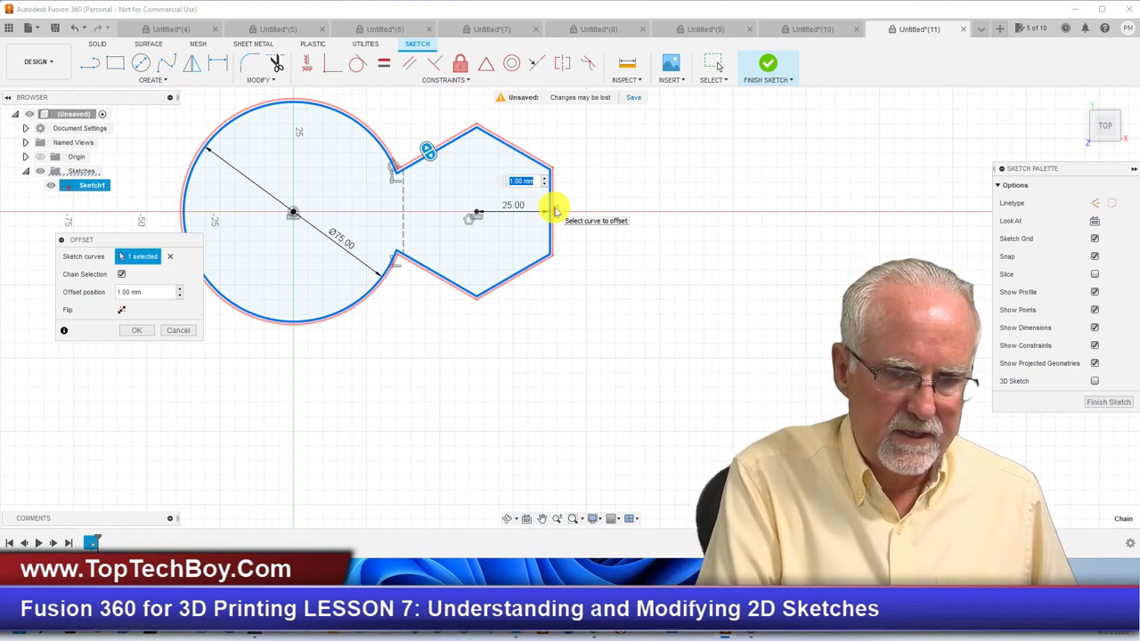
{"action": "type", "text": "-1"}
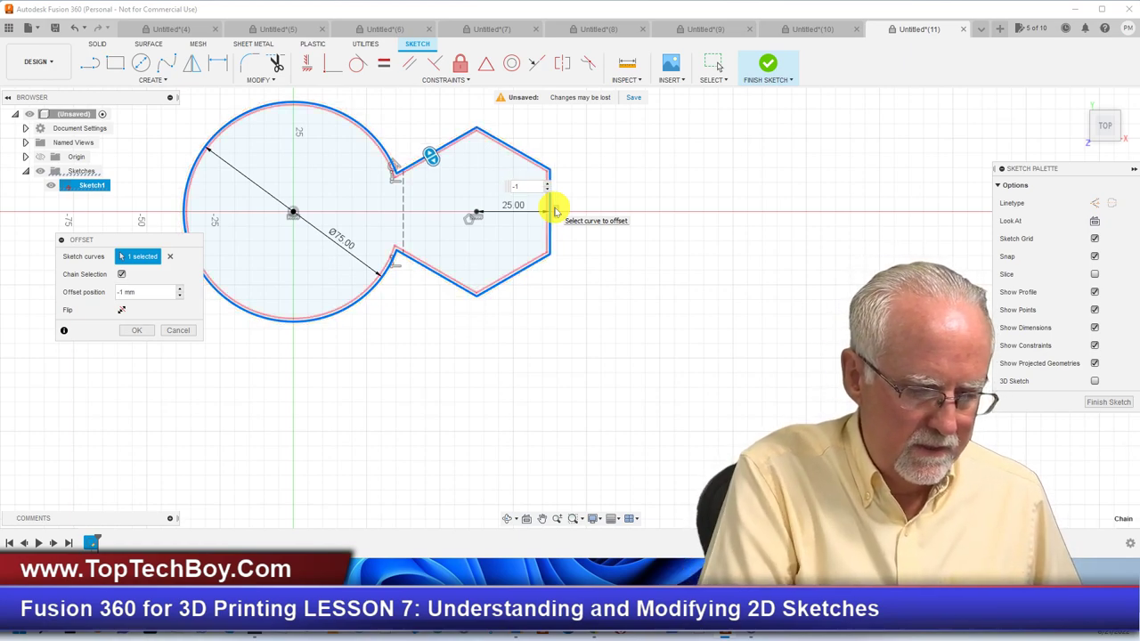
{"action": "type", "text": "0"}
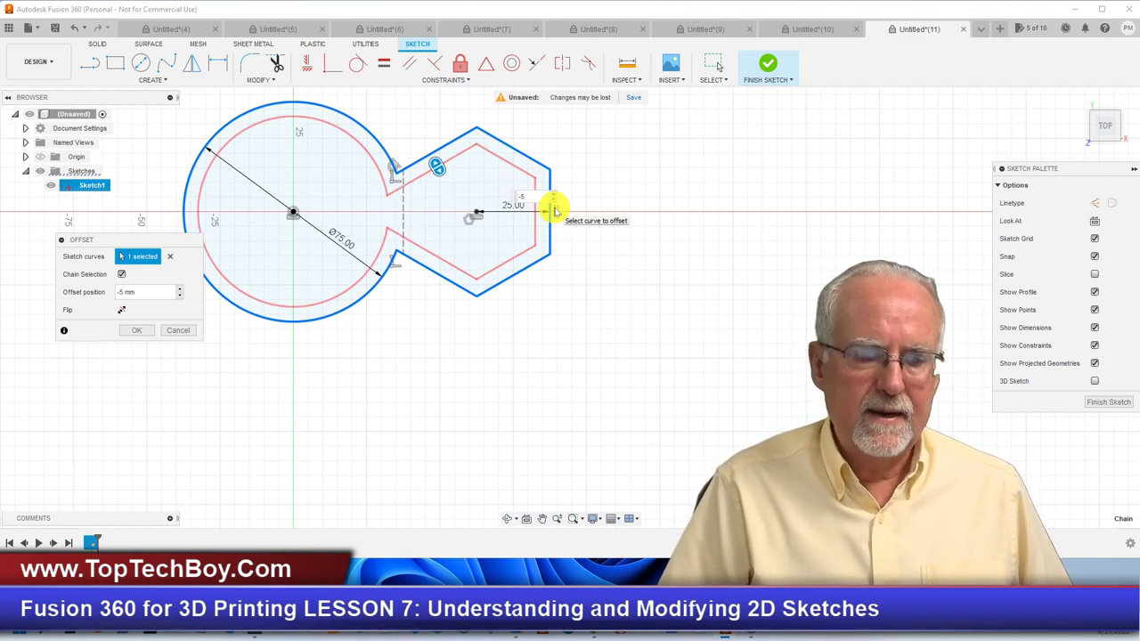
{"action": "key", "text": "Return"}
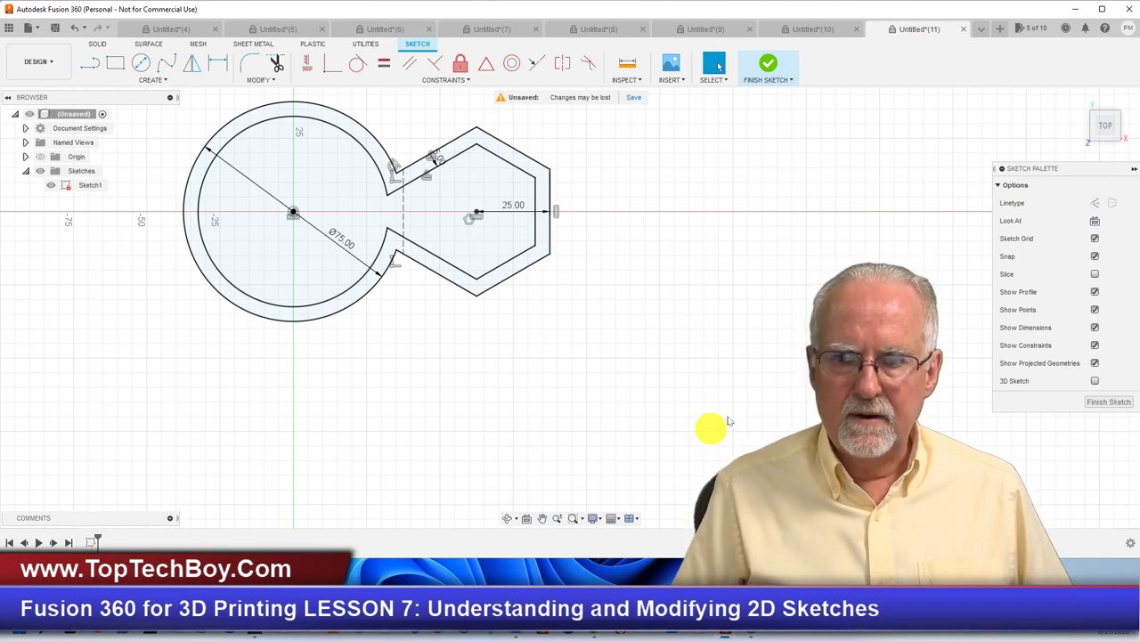
Finish the sketch and extrude the wall profile between the outer and inner outlines by 50 mm
{"action": "left_click", "coordinate": [1114, 402]}
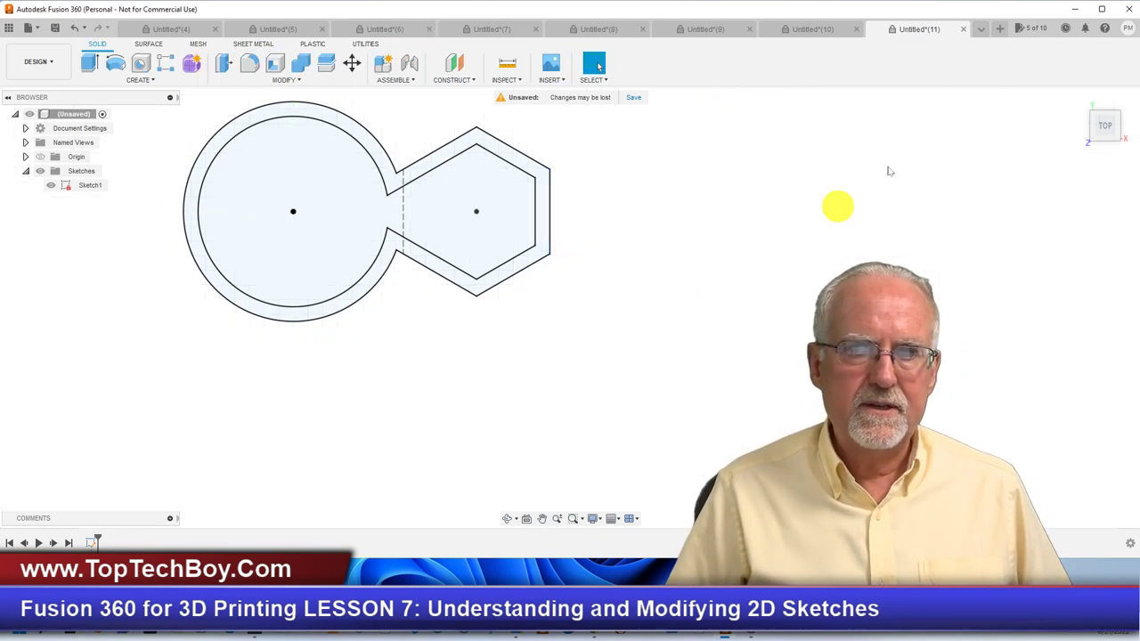
{"action": "left_click_drag", "start_coordinate": [1085, 108], "coordinate": [882, 211]}
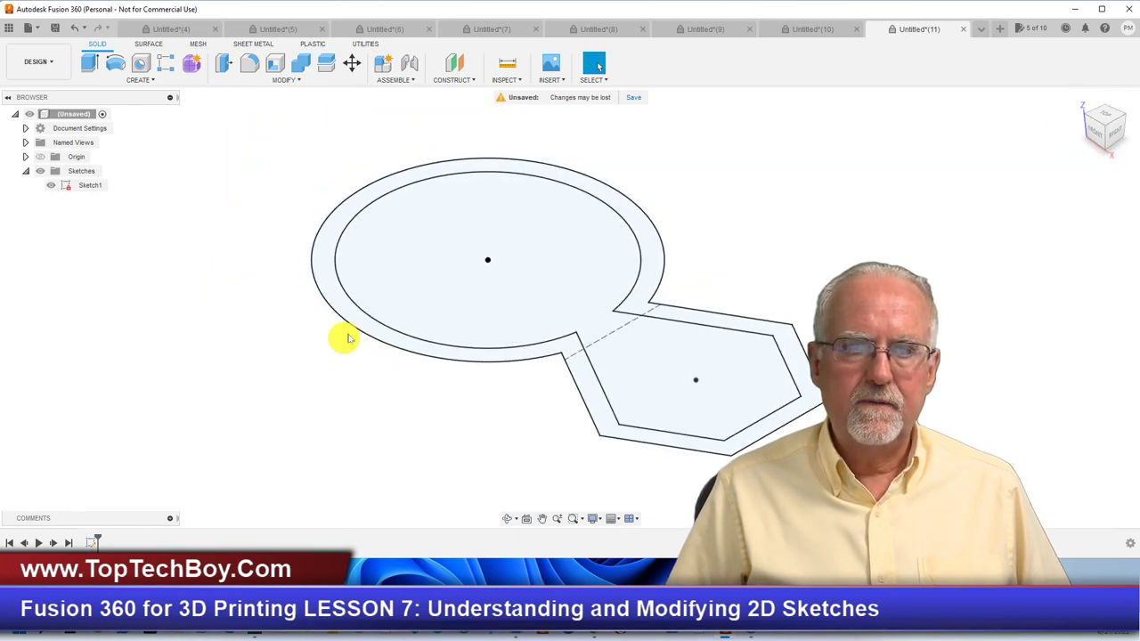
{"action": "left_click", "coordinate": [360, 325]}
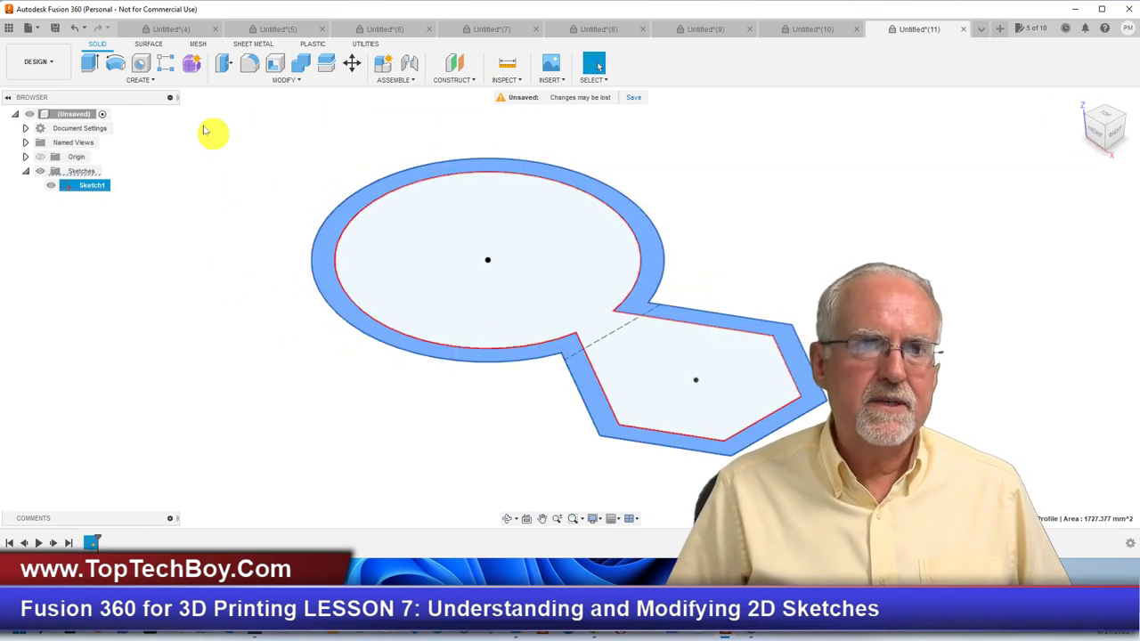
{"action": "left_click", "coordinate": [91, 63]}
{"action": "type", "text": "50"}
{"action": "key", "text": "Return"}
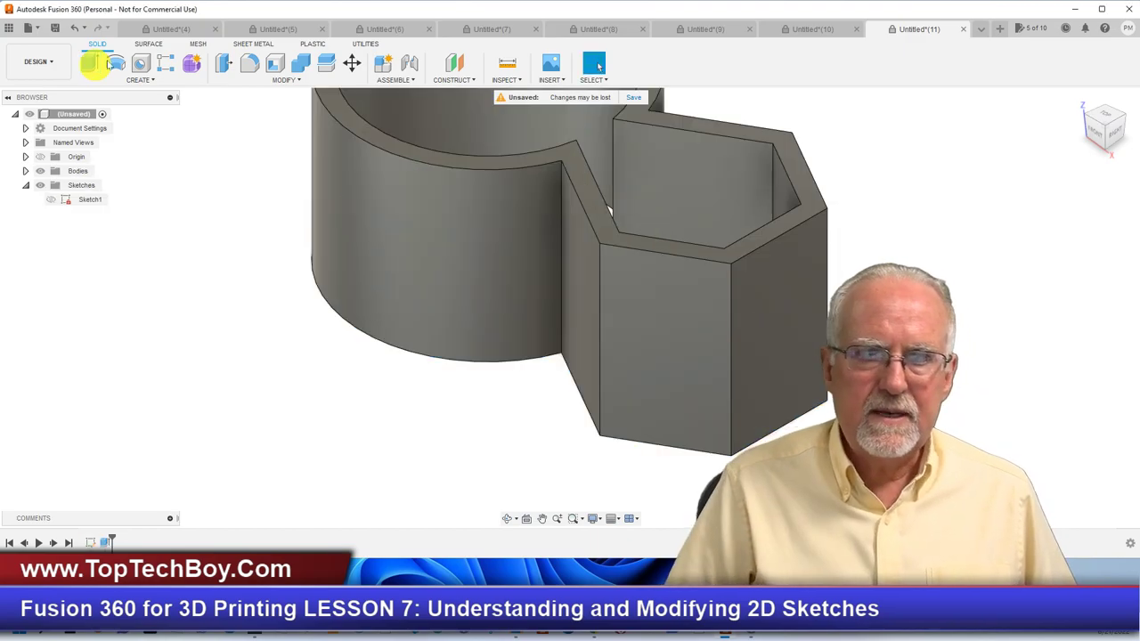
Edit the extruded body's sketch and set the outer circle's diameter to 125 mm
{"action": "scroll", "coordinate": [508, 394], "scroll_direction": "down", "scroll_amount": 3}
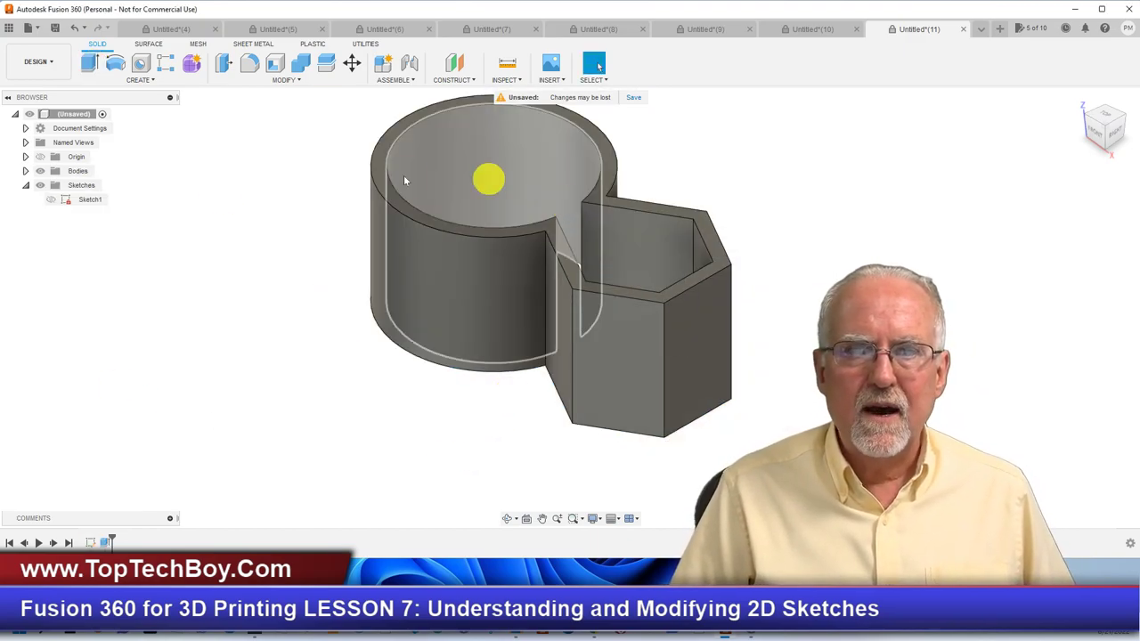
{"action": "left_click", "coordinate": [1102, 118]}
{"action": "mouse_move", "coordinate": [1107, 182]}
{"action": "left_mouse_down"}
{"action": "mouse_move", "coordinate": [1084, 150]}
{"action": "mouse_move", "coordinate": [1112, 143]}
{"action": "mouse_move", "coordinate": [1102, 184]}
{"action": "mouse_move", "coordinate": [1109, 130]}
{"action": "mouse_move", "coordinate": [1114, 173]}
{"action": "mouse_move", "coordinate": [1124, 161]}
{"action": "mouse_move", "coordinate": [1127, 172]}
{"action": "left_mouse_up"}
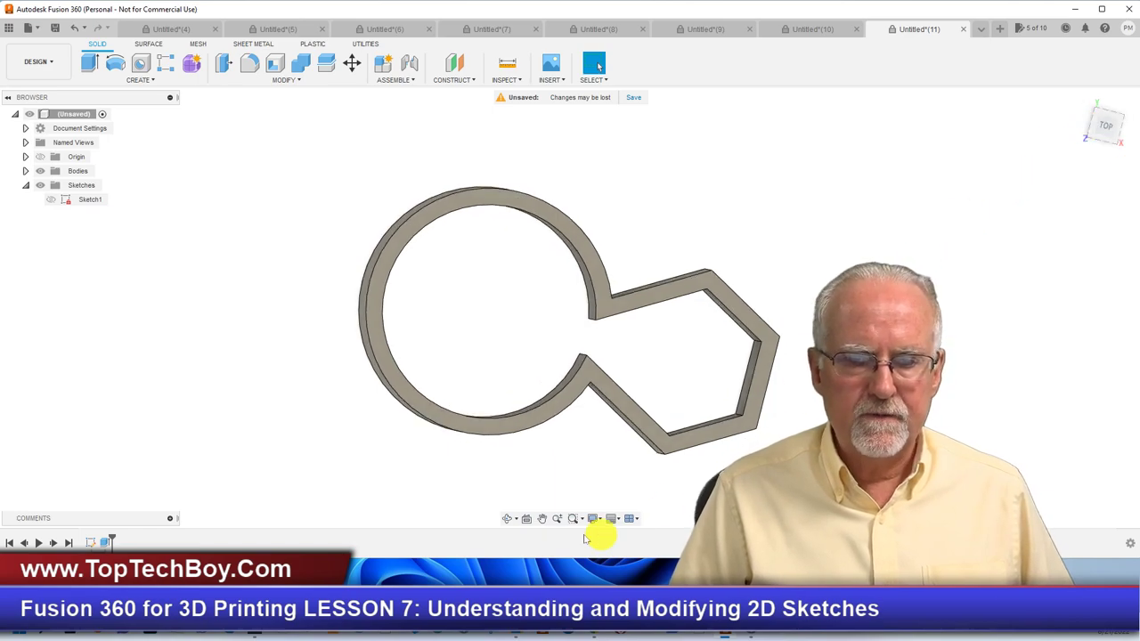
{"action": "right_click", "coordinate": [90, 201]}
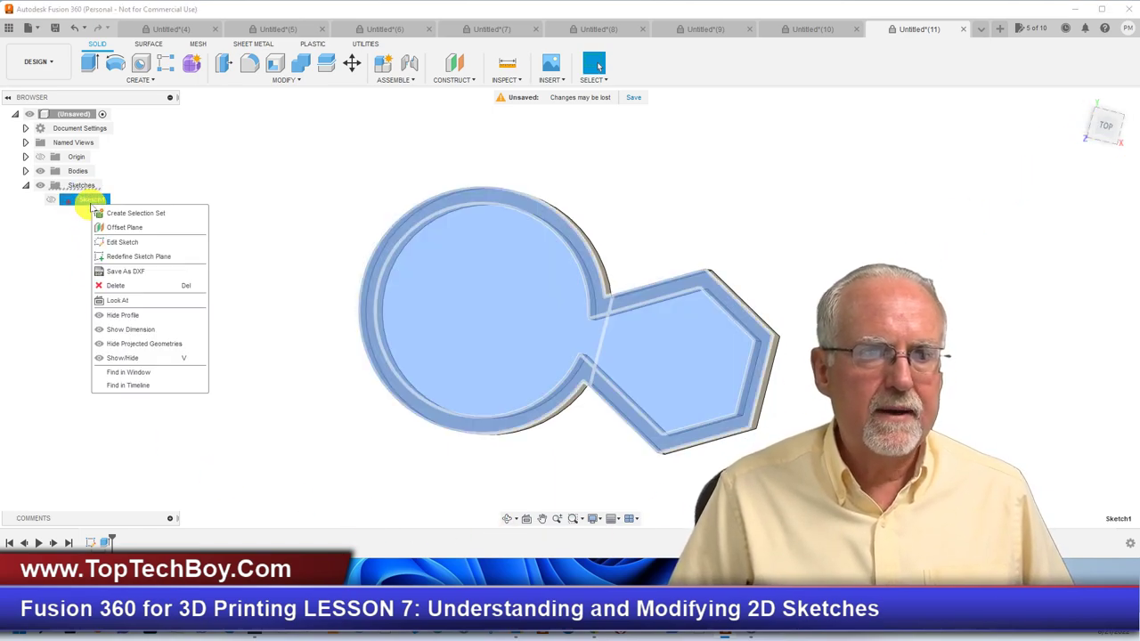
{"action": "left_click", "coordinate": [124, 243]}
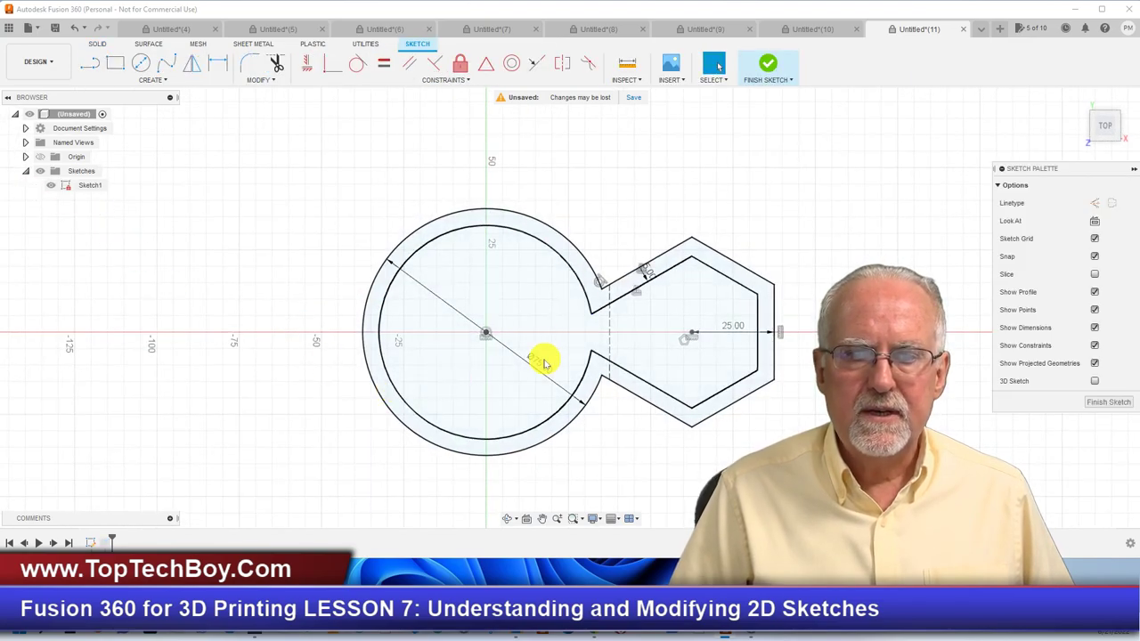
{"action": "double_click", "coordinate": [542, 362]}
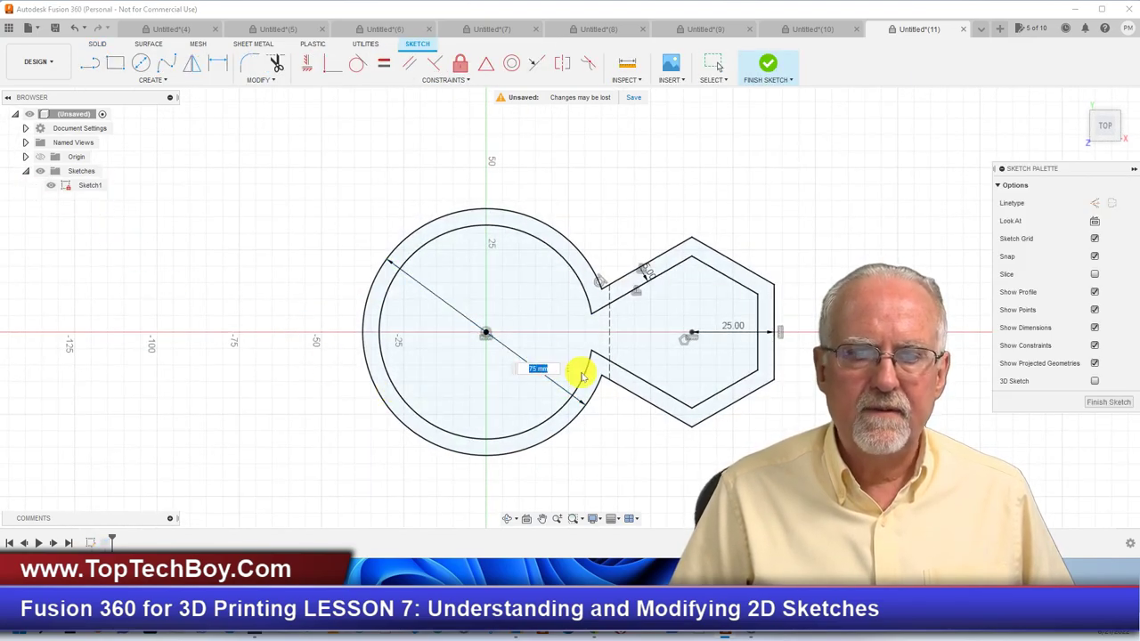
{"action": "type", "text": "1"}
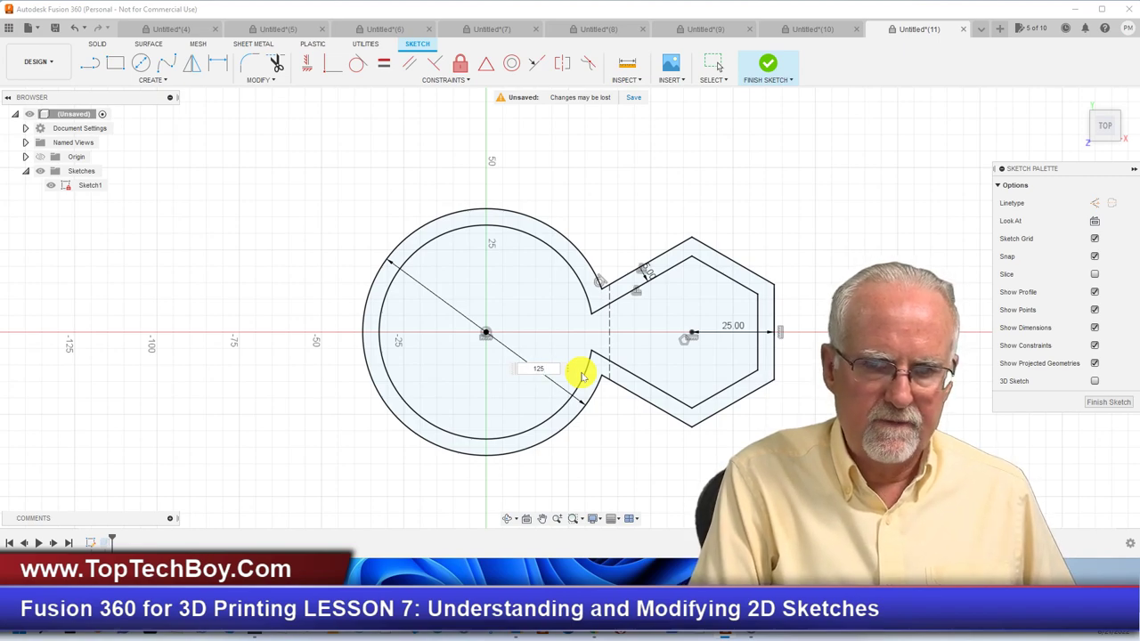
{"action": "type", "text": "25"}
{"action": "key", "text": "Return"}
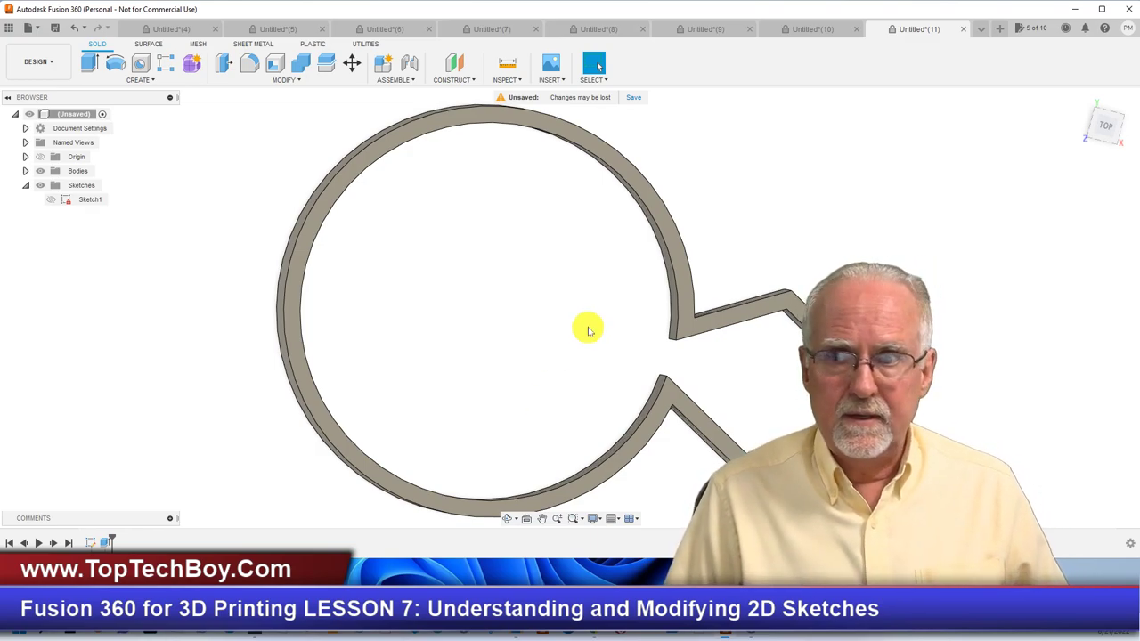
Reopen Sketch1 for editing and bring up the sketch modification commands
{"action": "left_click", "coordinate": [1078, 101]}
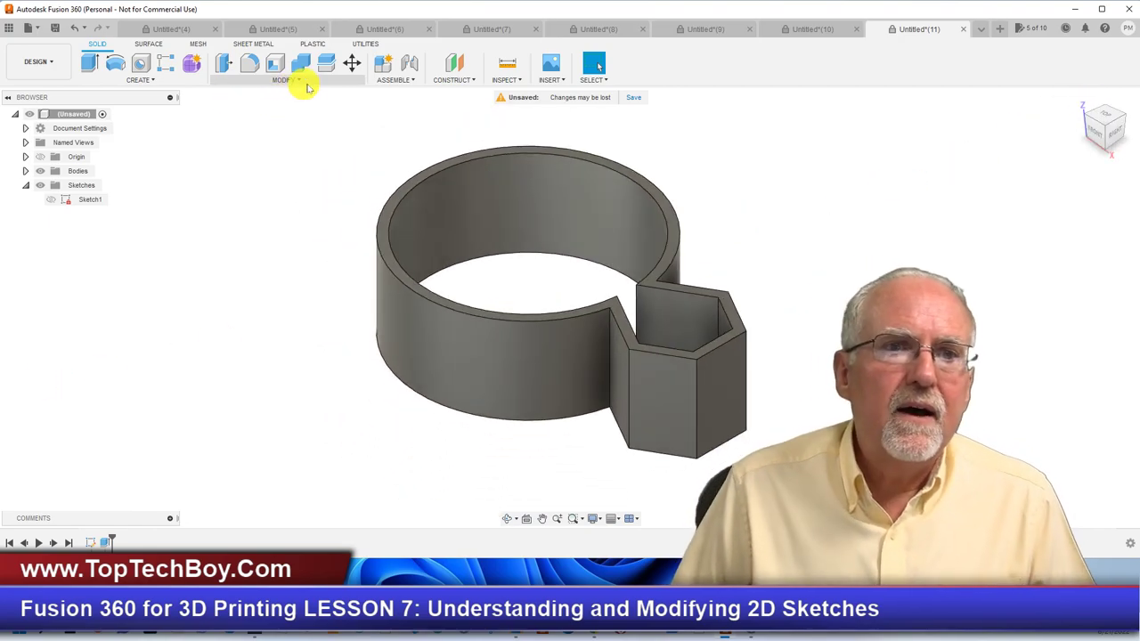
{"action": "right_click", "coordinate": [92, 200]}
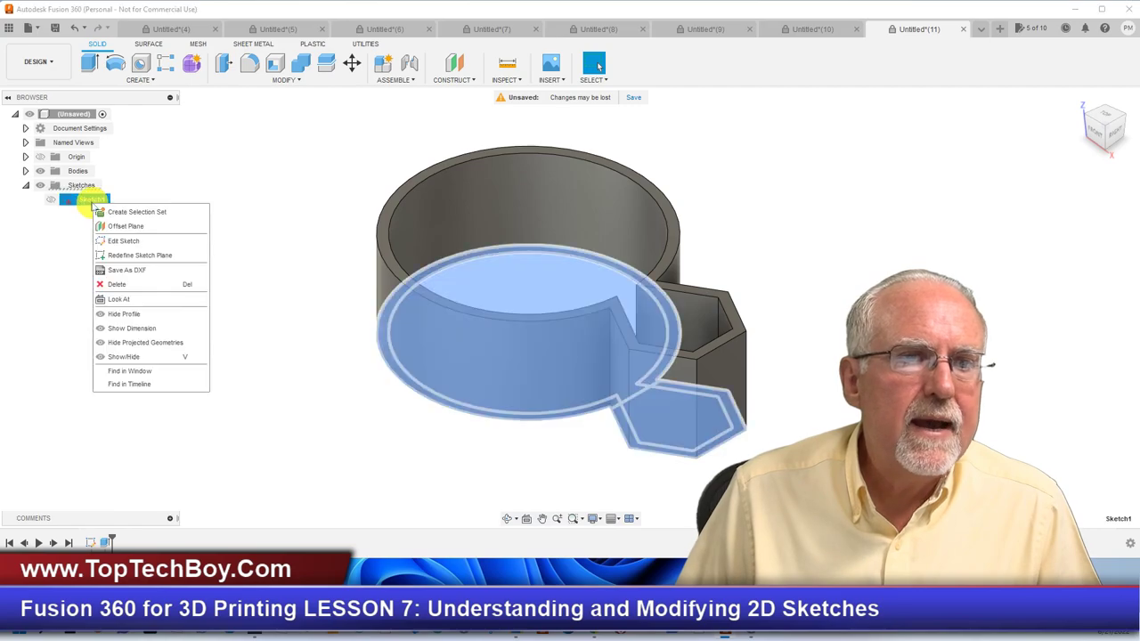
{"action": "left_click", "coordinate": [125, 242]}
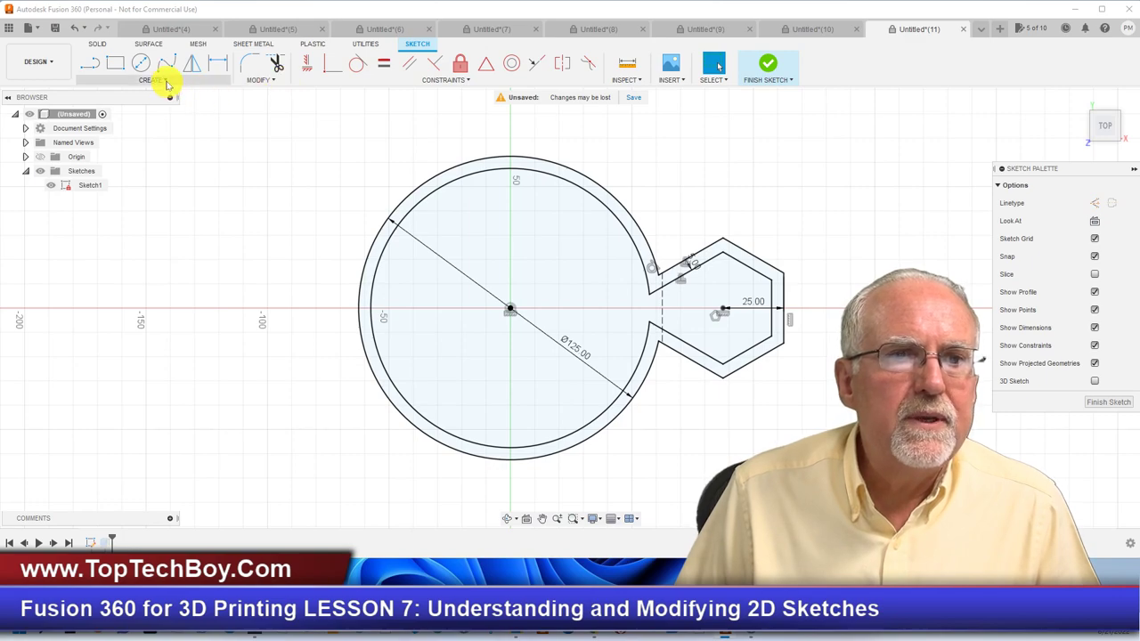
{"action": "left_click", "coordinate": [275, 81]}
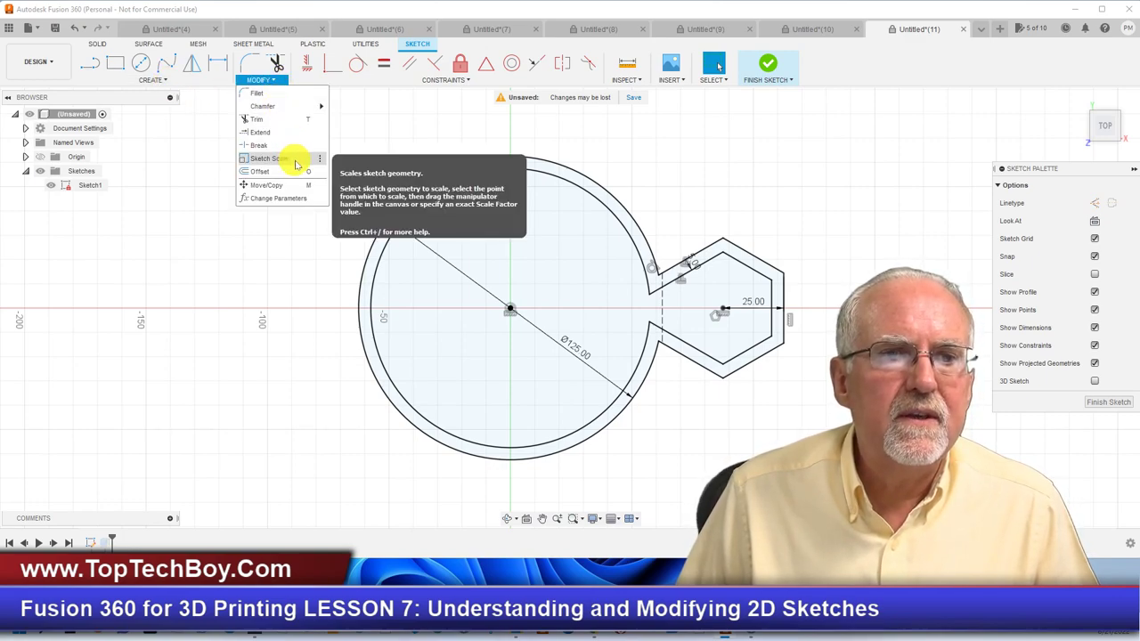